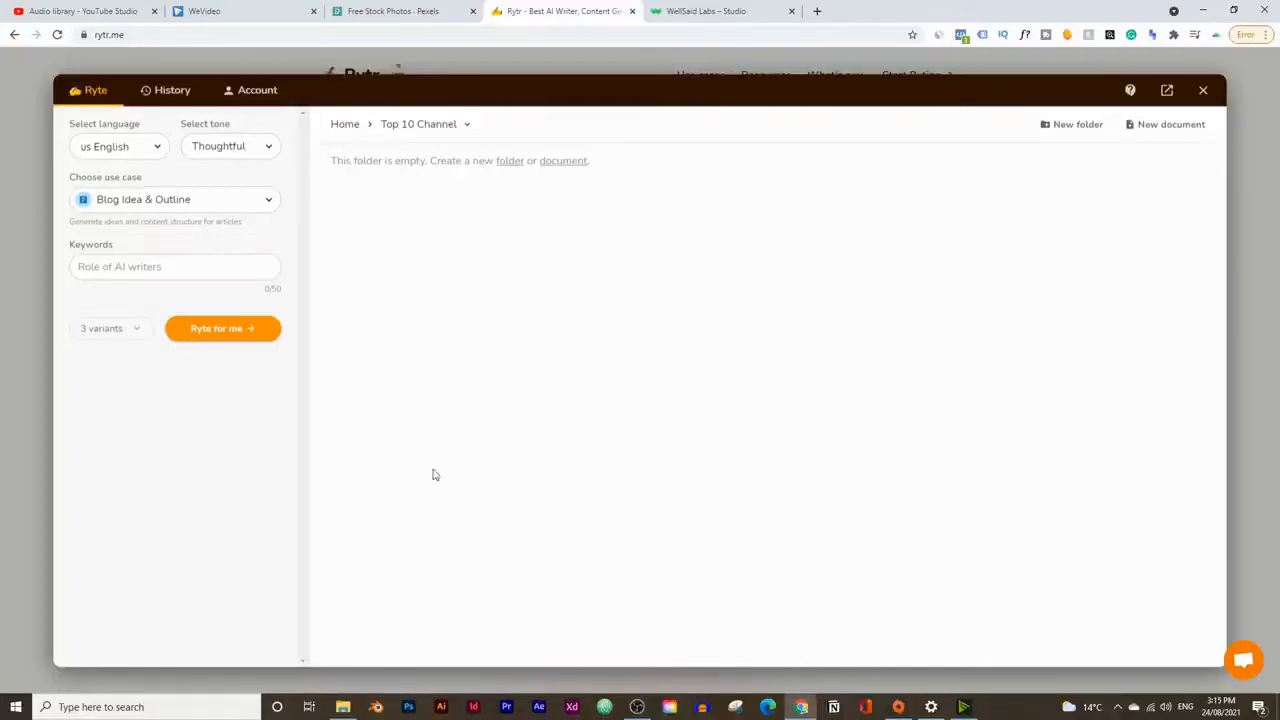
Step: Choose US English as the language and review the available tones, keeping Thoughtful
{"action": "left_click", "coordinate": [128, 148]}
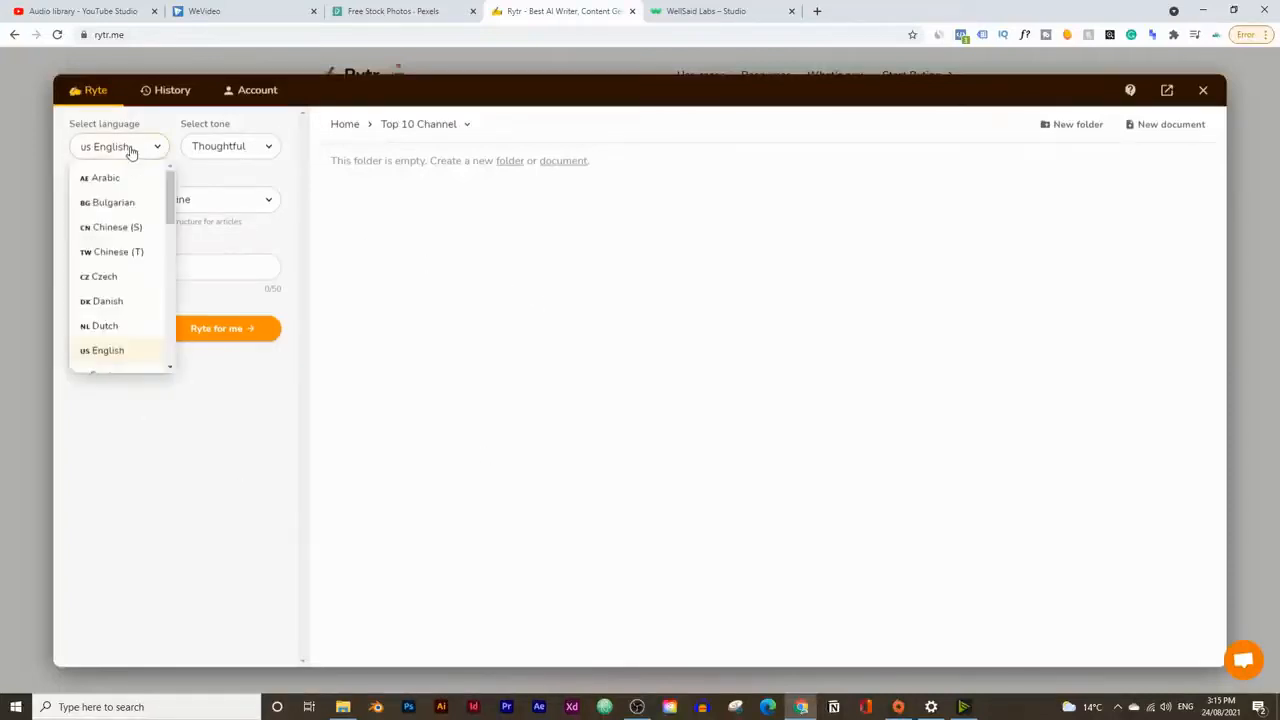
{"action": "left_click", "coordinate": [116, 356]}
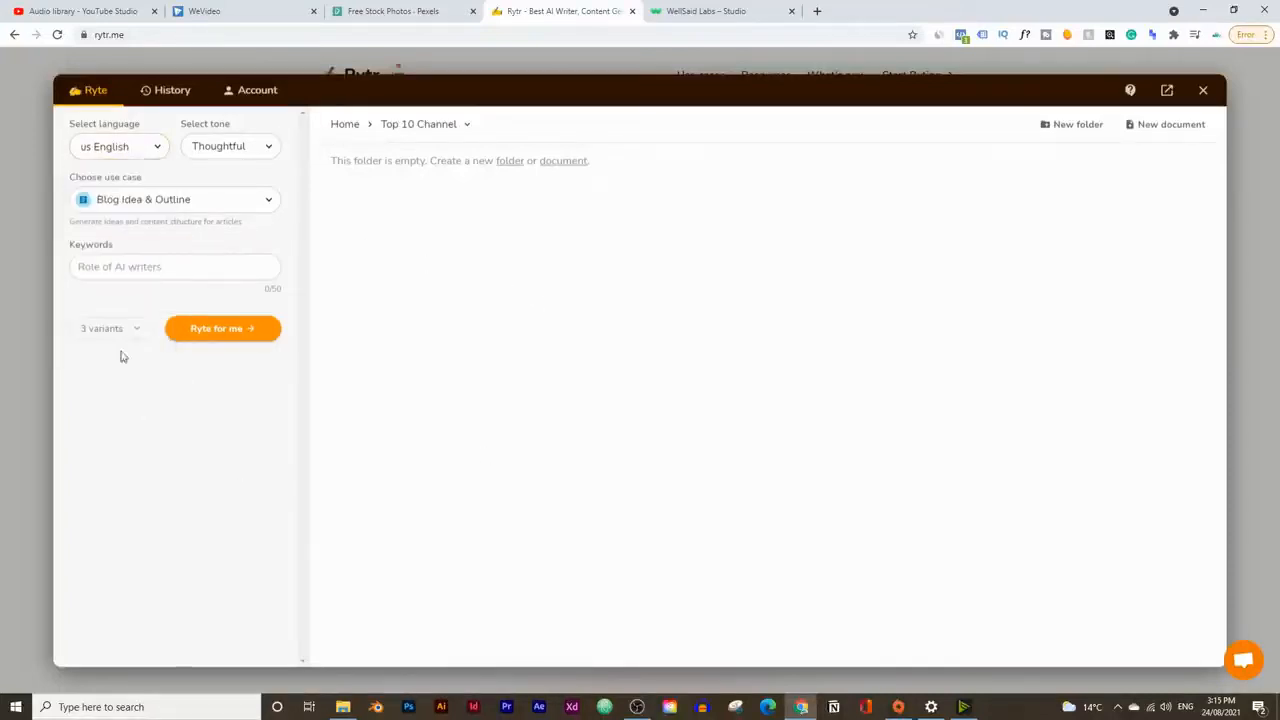
{"action": "left_click", "coordinate": [229, 146]}
{"action": "scroll", "coordinate": [237, 314], "scroll_direction": "up", "scroll_amount": 3}
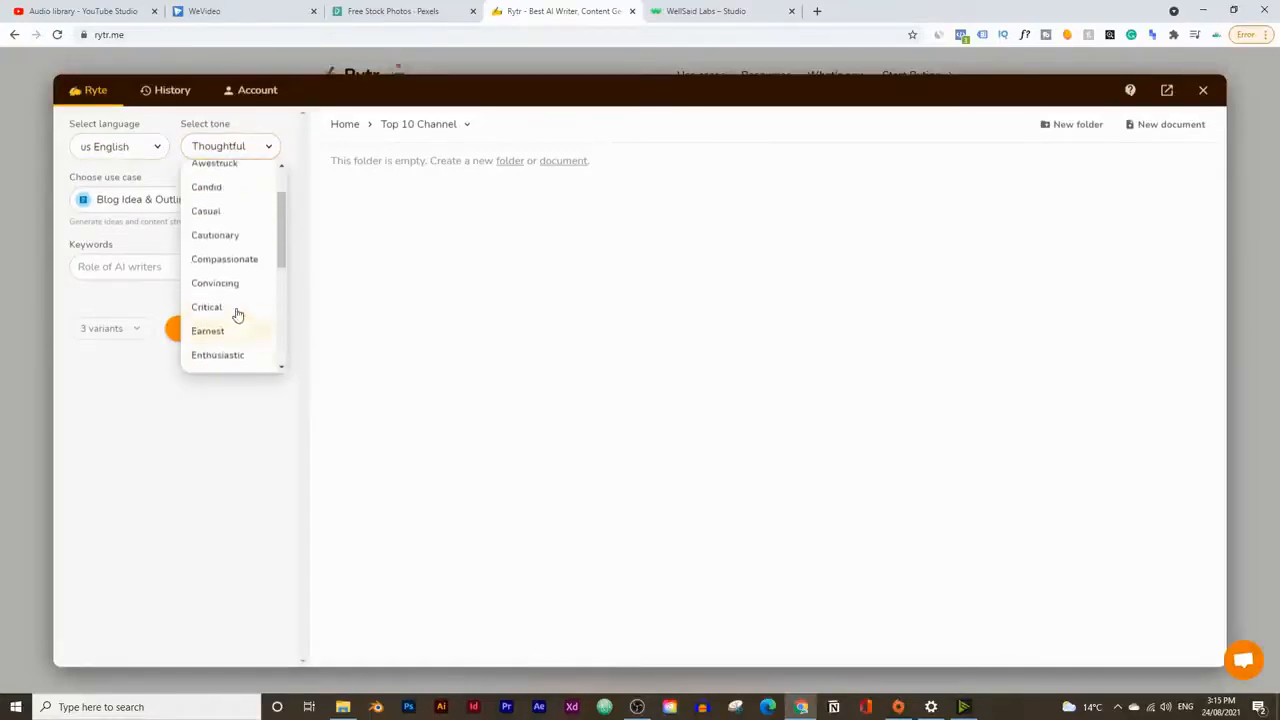
{"action": "scroll", "coordinate": [230, 330], "scroll_direction": "down", "scroll_amount": 3}
{"action": "scroll", "coordinate": [234, 303], "scroll_direction": "up", "scroll_amount": 3}
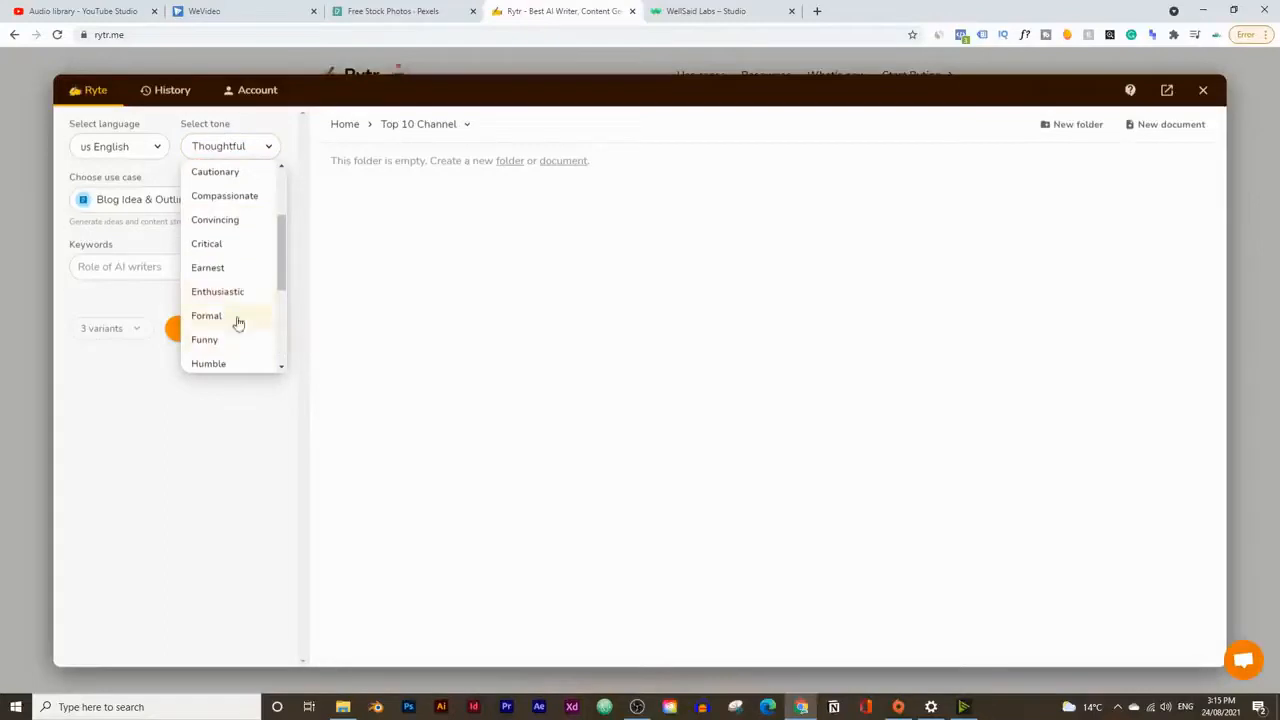
{"action": "left_click", "coordinate": [151, 234]}
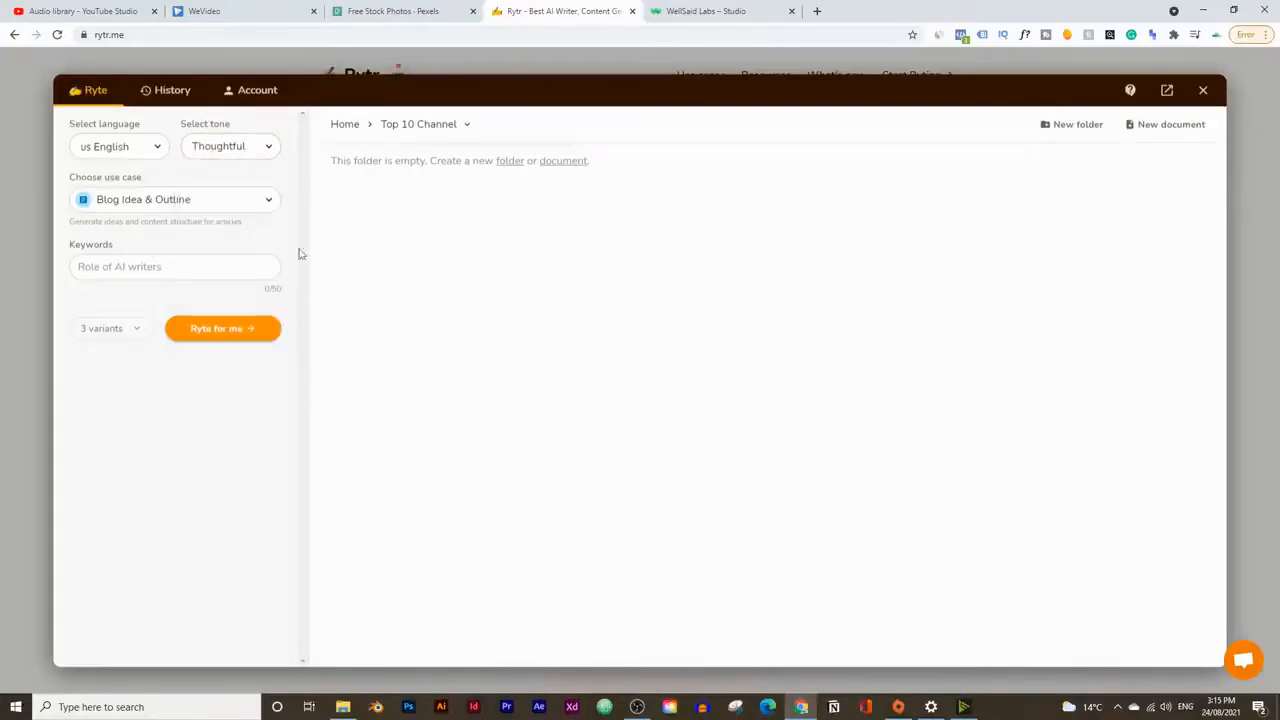
Step: Review the available use cases and choose Blog Idea & Outline
{"action": "left_click", "coordinate": [187, 202]}
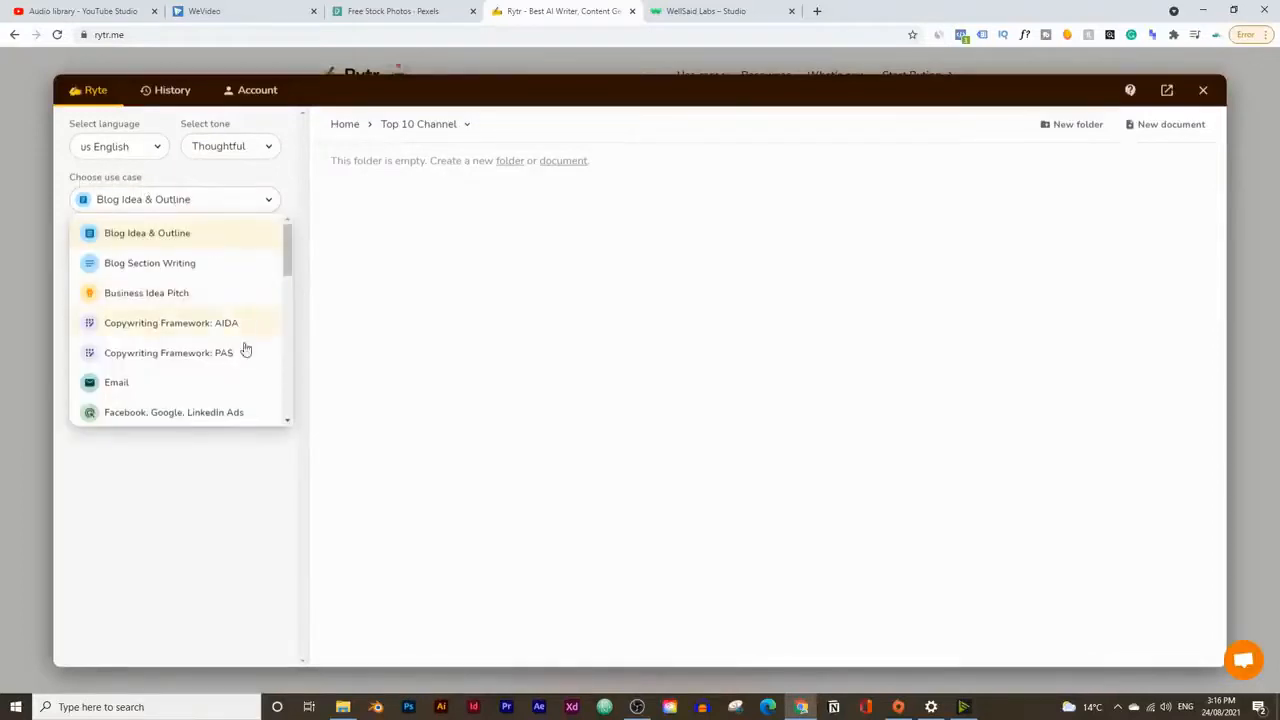
{"action": "scroll", "coordinate": [212, 276], "scroll_direction": "down", "scroll_amount": 2}
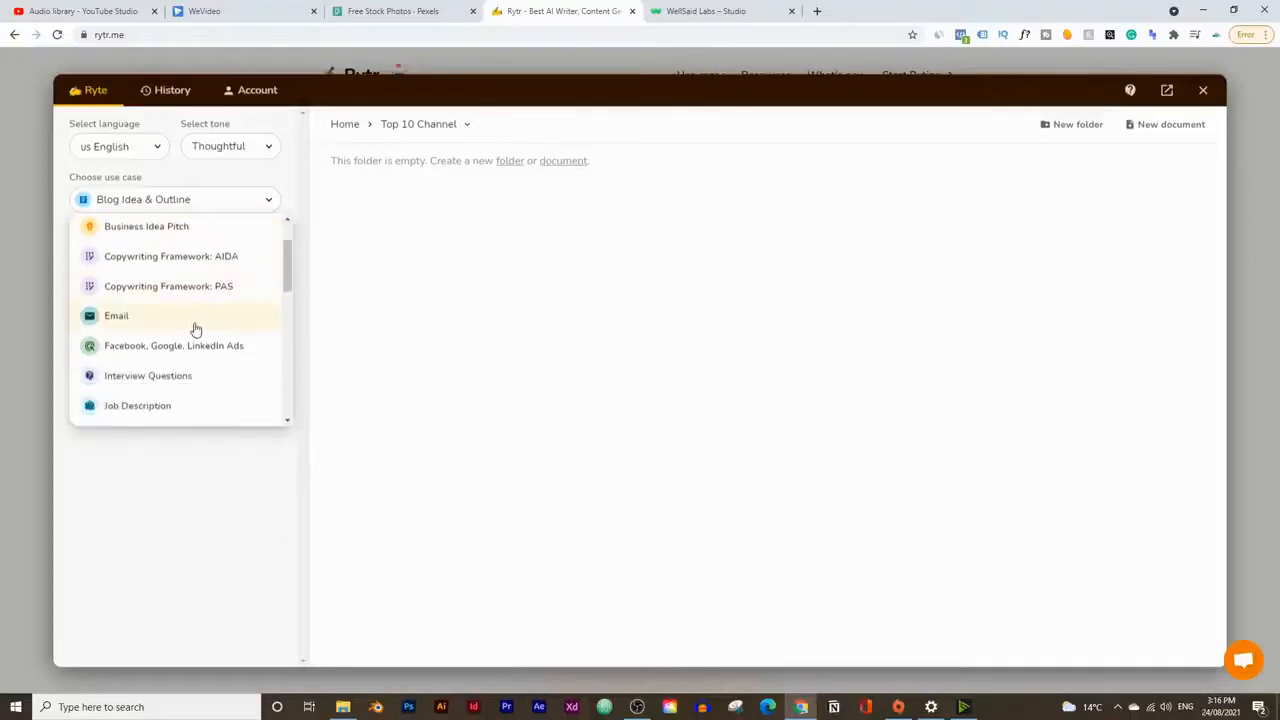
{"action": "scroll", "coordinate": [209, 383], "scroll_direction": "down", "scroll_amount": 5}
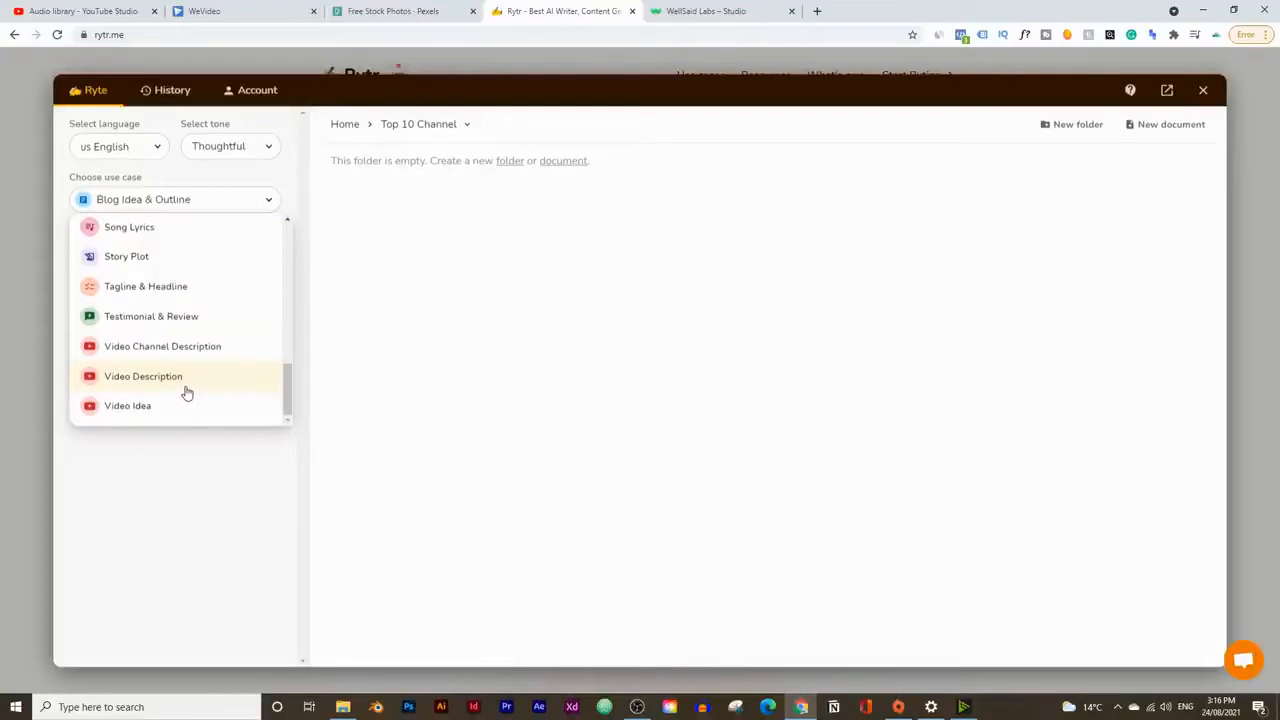
{"action": "scroll", "coordinate": [188, 394], "scroll_direction": "up", "scroll_amount": 3}
{"action": "scroll", "coordinate": [198, 395], "scroll_direction": "up", "scroll_amount": 10}
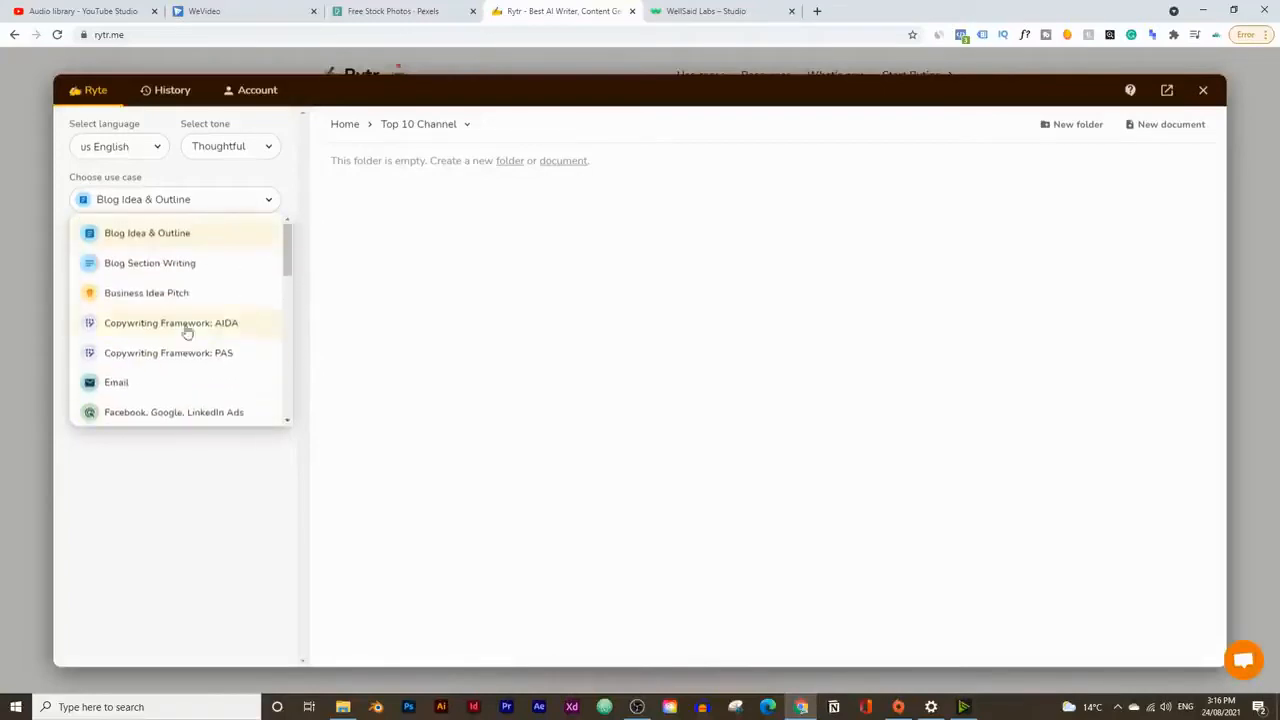
{"action": "left_click", "coordinate": [118, 245]}
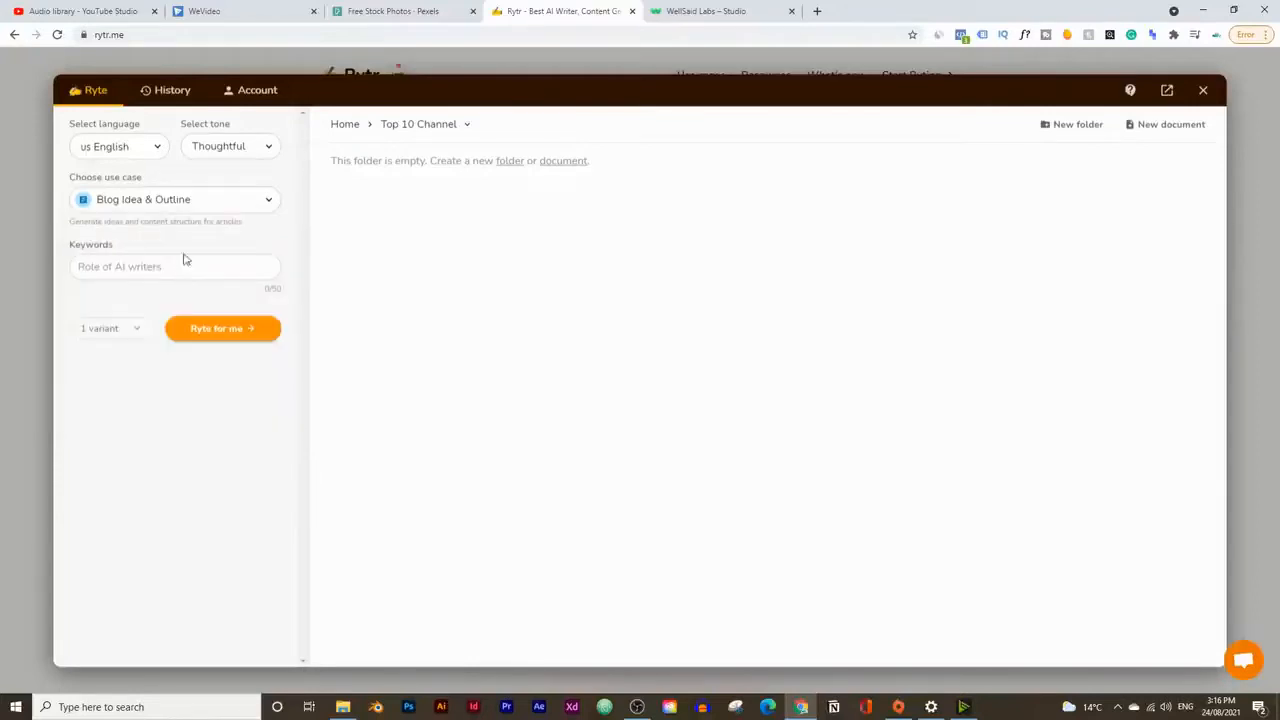
Step: Enter "ways to improve creative thinking" as the keywords
{"action": "left_click", "coordinate": [158, 269]}
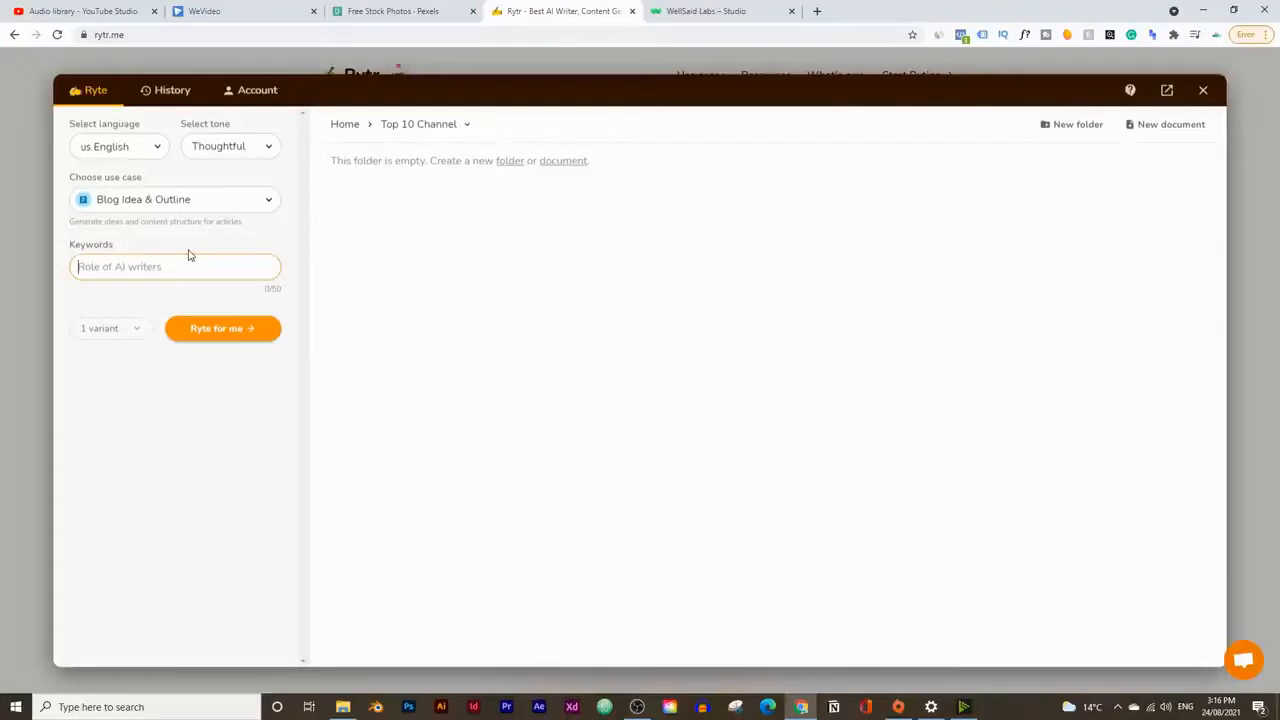
{"action": "type", "text": "ways"}
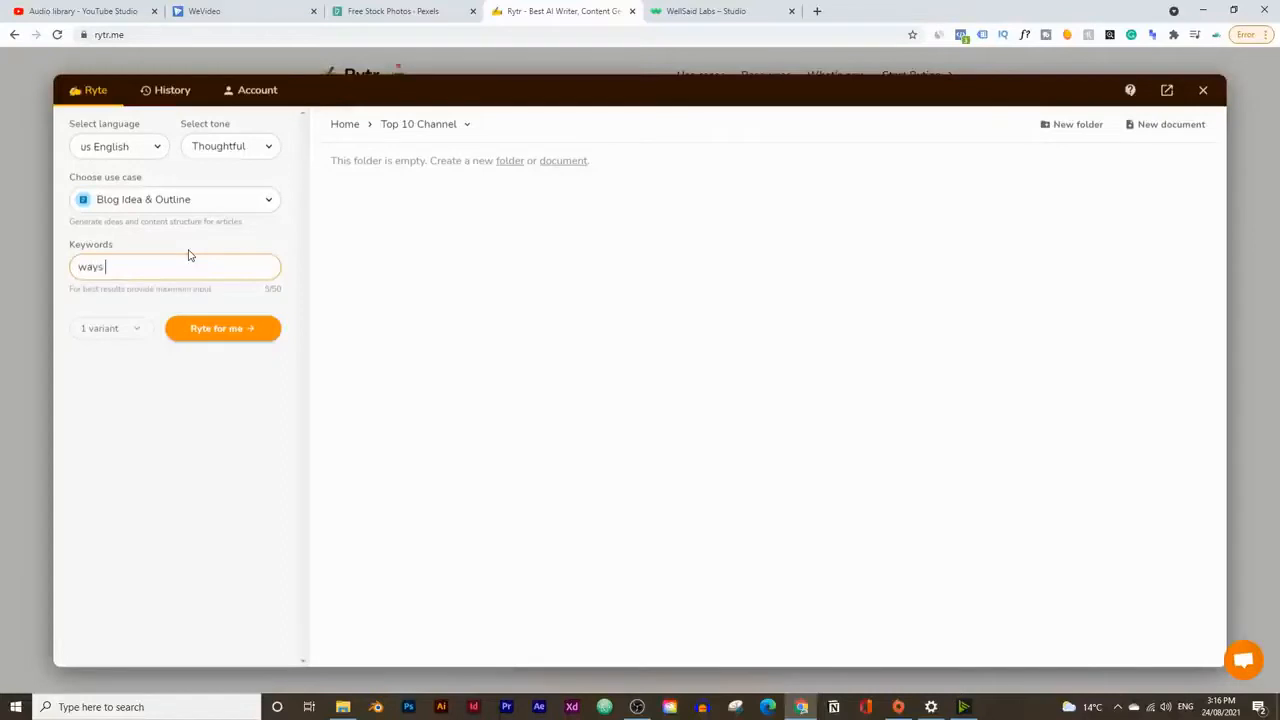
{"action": "type", "text": " to improve cr"}
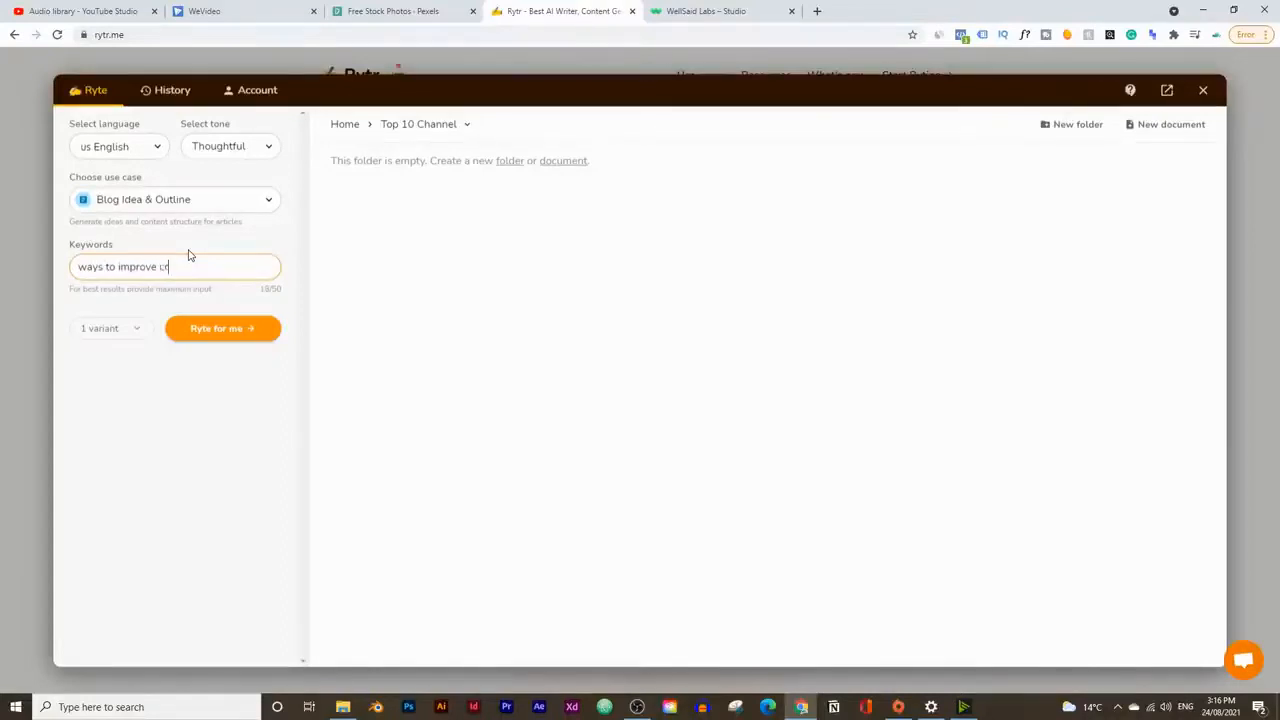
{"action": "type", "text": "eativit"}
{"action": "type", "text": "tive thinking"}
Step: Set the output to 3 variants and generate the blog outlines
{"action": "left_click", "coordinate": [100, 336]}
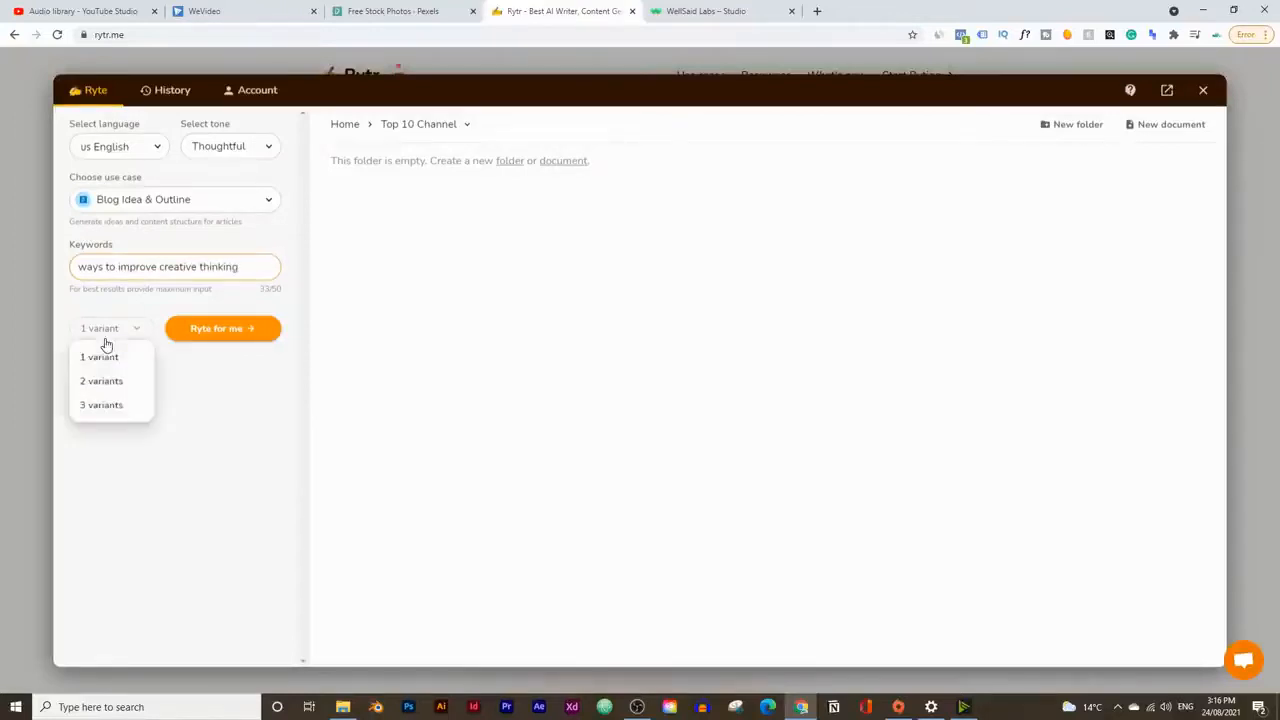
{"action": "left_click", "coordinate": [110, 403]}
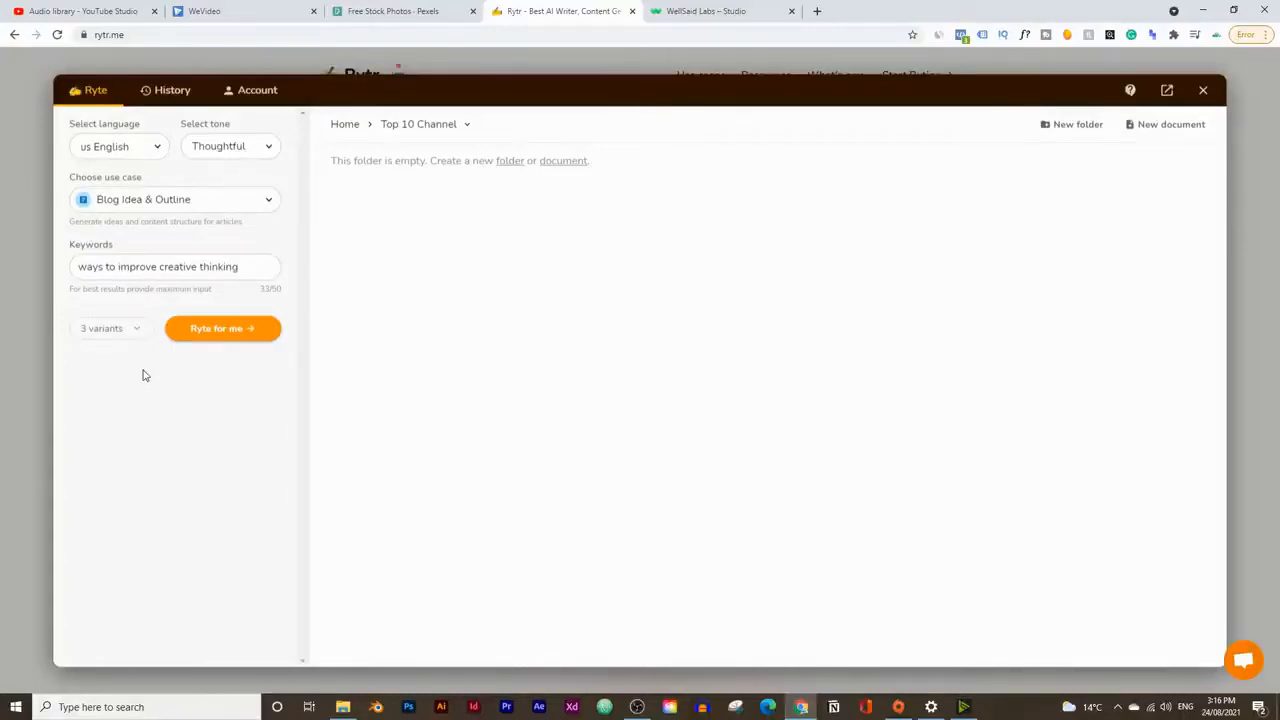
{"action": "left_click", "coordinate": [260, 328]}
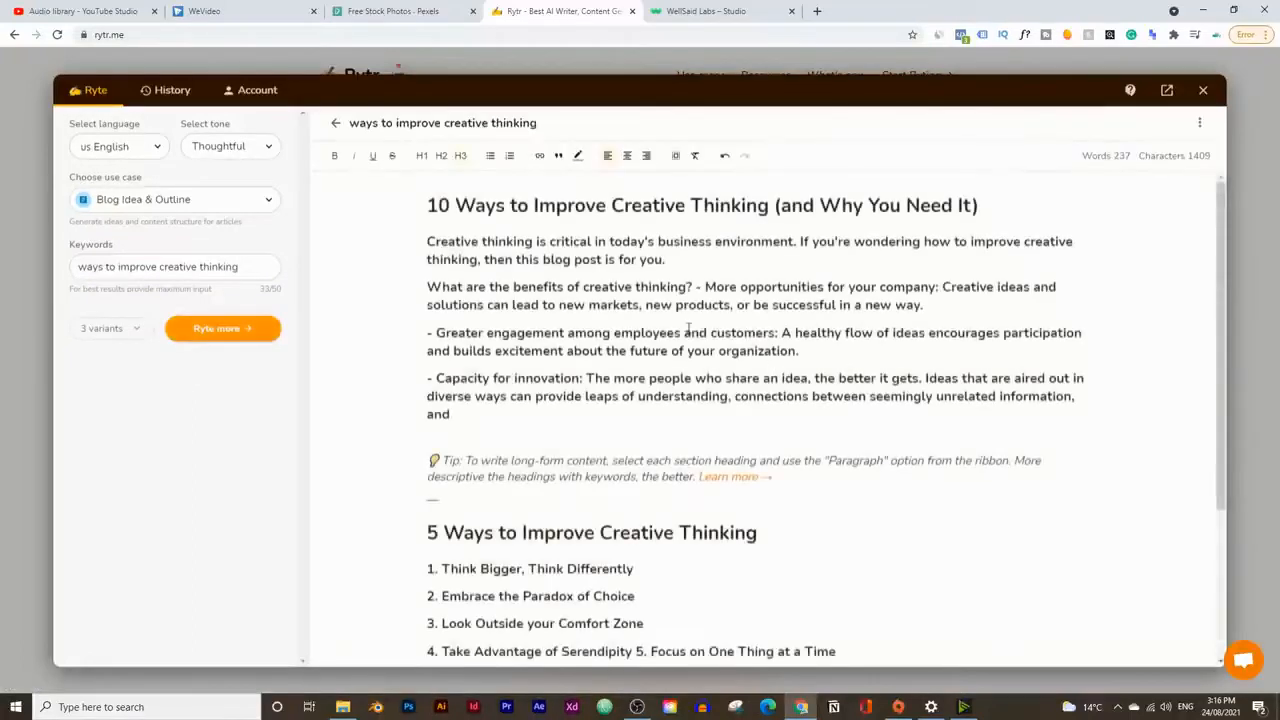
Step: Delete the tip and the "5 Ways" and "7 Ways to Improve Creative Thinking" outlines, keeping only the "10 Ways" outline
{"action": "scroll", "coordinate": [430, 207], "scroll_direction": "down", "scroll_amount": 2}
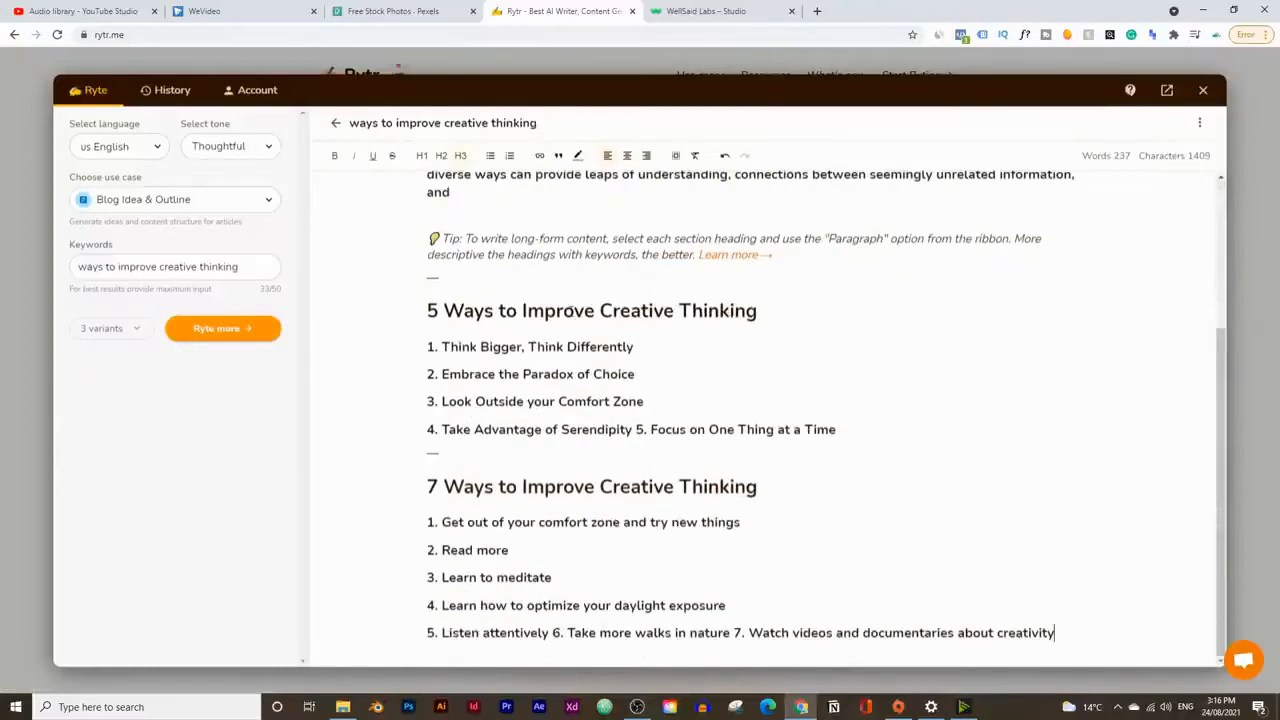
{"action": "scroll", "coordinate": [573, 308], "scroll_direction": "up", "scroll_amount": 2}
{"action": "scroll", "coordinate": [469, 370], "scroll_direction": "down", "scroll_amount": 2}
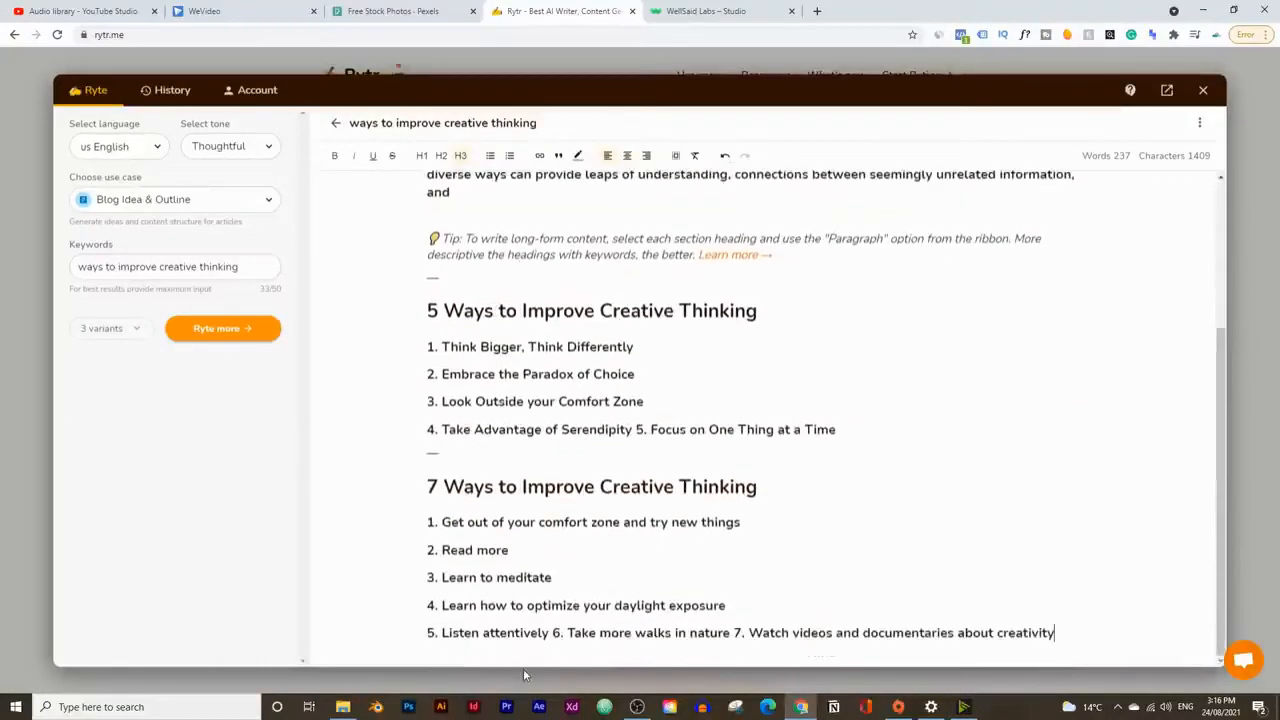
{"action": "scroll", "coordinate": [494, 515], "scroll_direction": "up", "scroll_amount": 2}
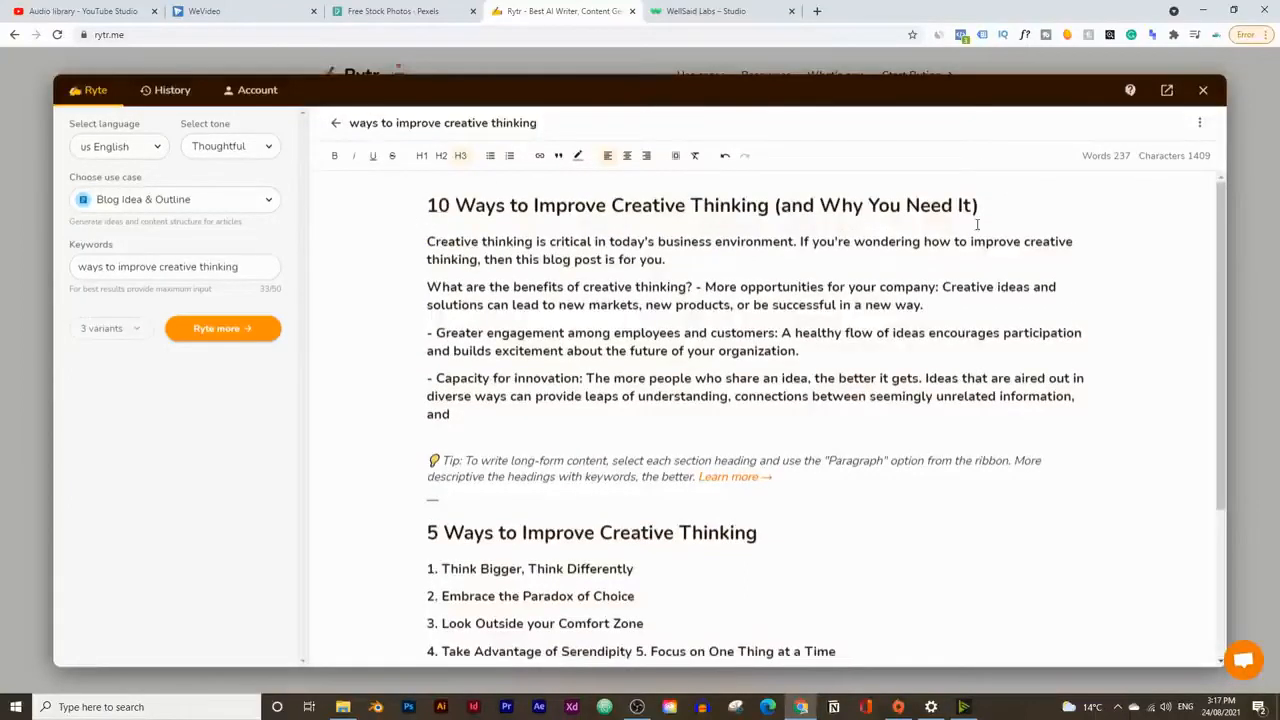
{"action": "scroll", "coordinate": [736, 234], "scroll_direction": "down", "scroll_amount": 2}
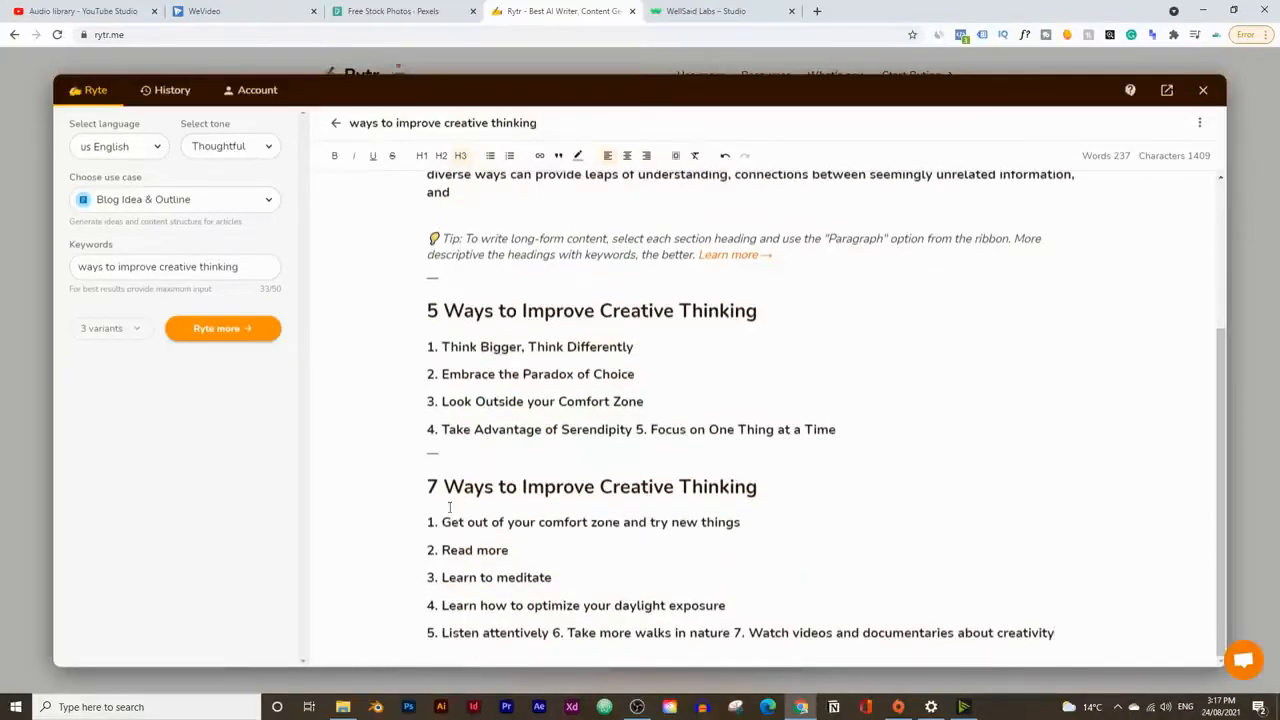
{"action": "scroll", "coordinate": [732, 490], "scroll_direction": "up", "scroll_amount": 2}
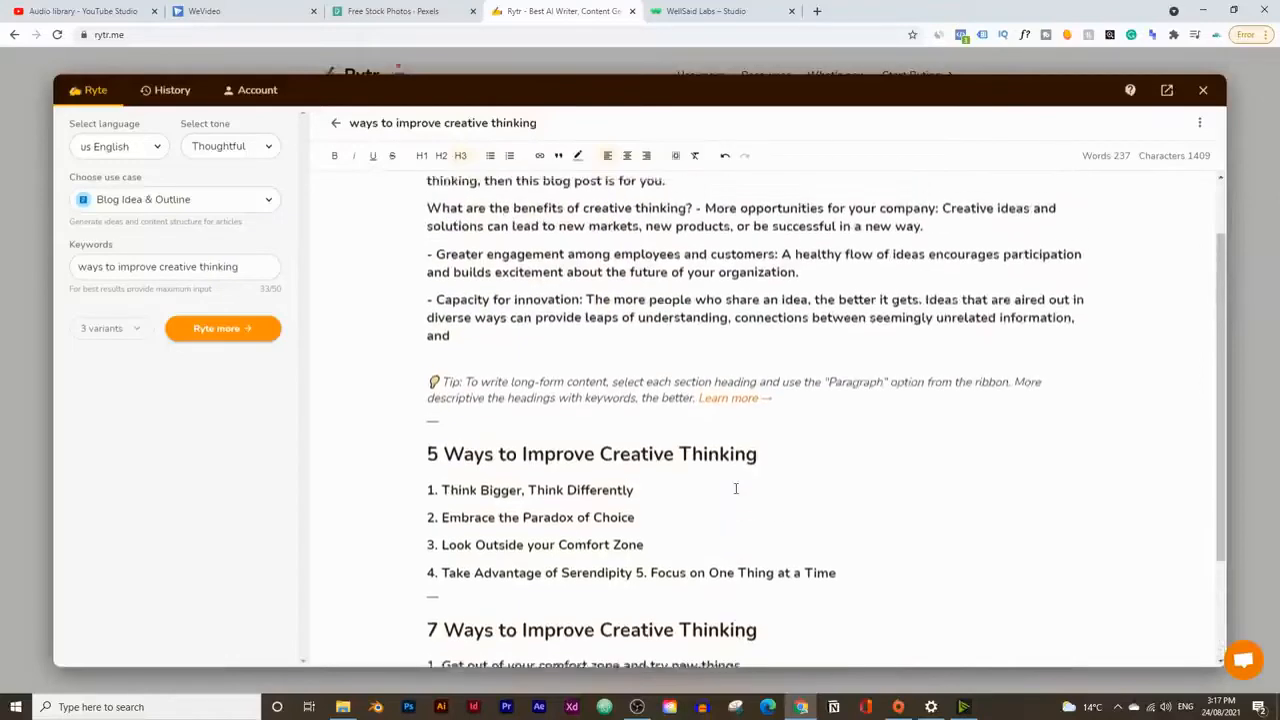
{"action": "scroll", "coordinate": [556, 279], "scroll_direction": "down", "scroll_amount": 2}
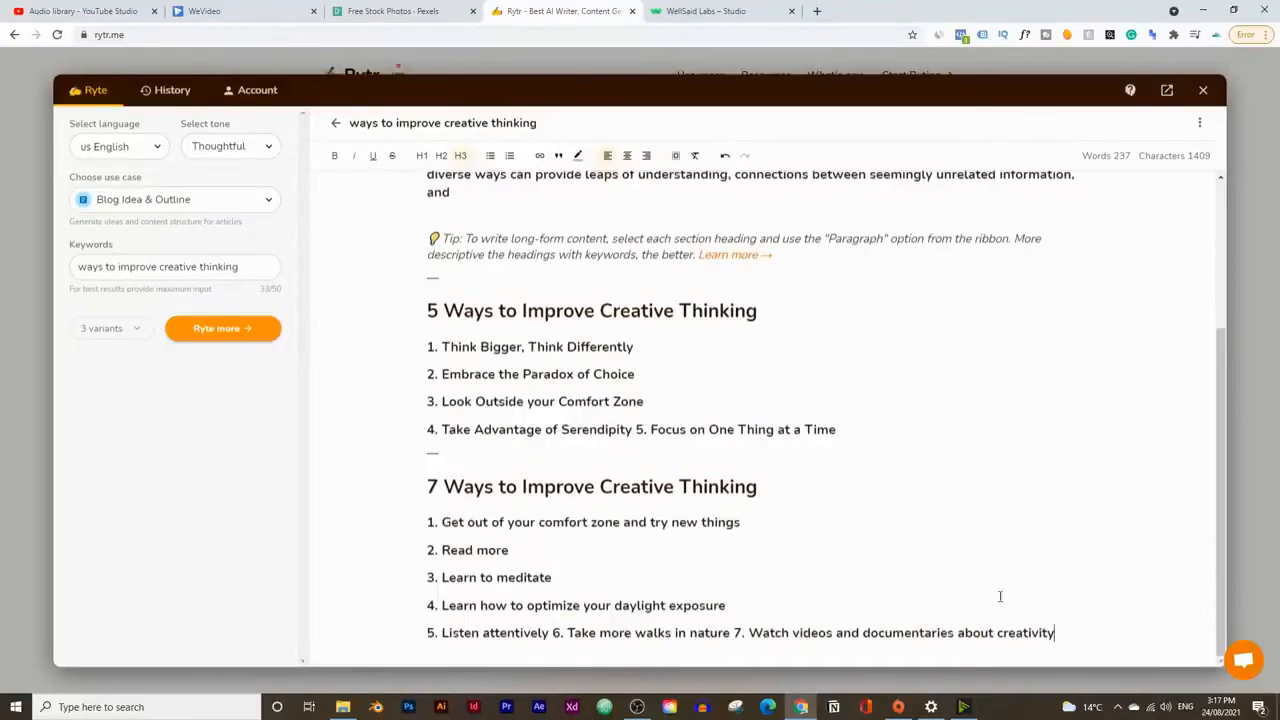
{"action": "left_click_drag", "start_coordinate": [1097, 633], "coordinate": [312, 230]}
{"action": "key", "text": "Delete"}
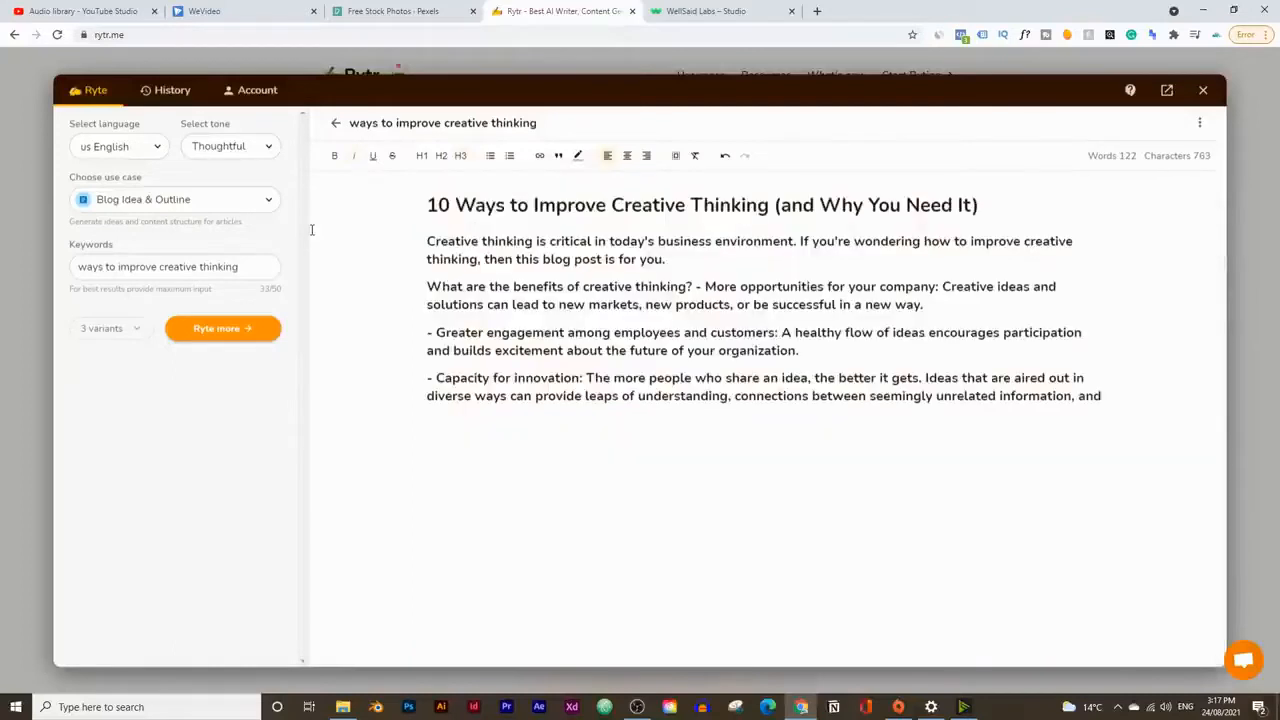
Step: Generate three more outline variants below the existing text and read through them
{"action": "left_click", "coordinate": [212, 334]}
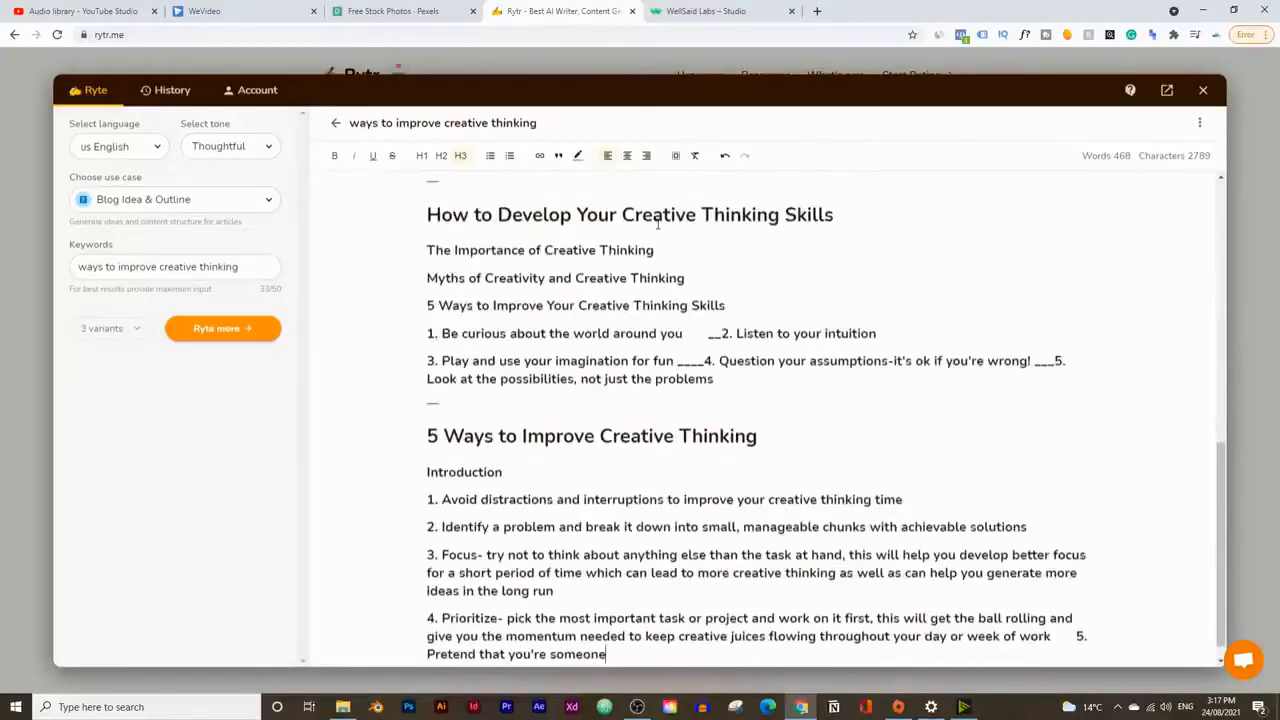
{"action": "scroll", "coordinate": [690, 420], "scroll_direction": "down", "scroll_amount": 1}
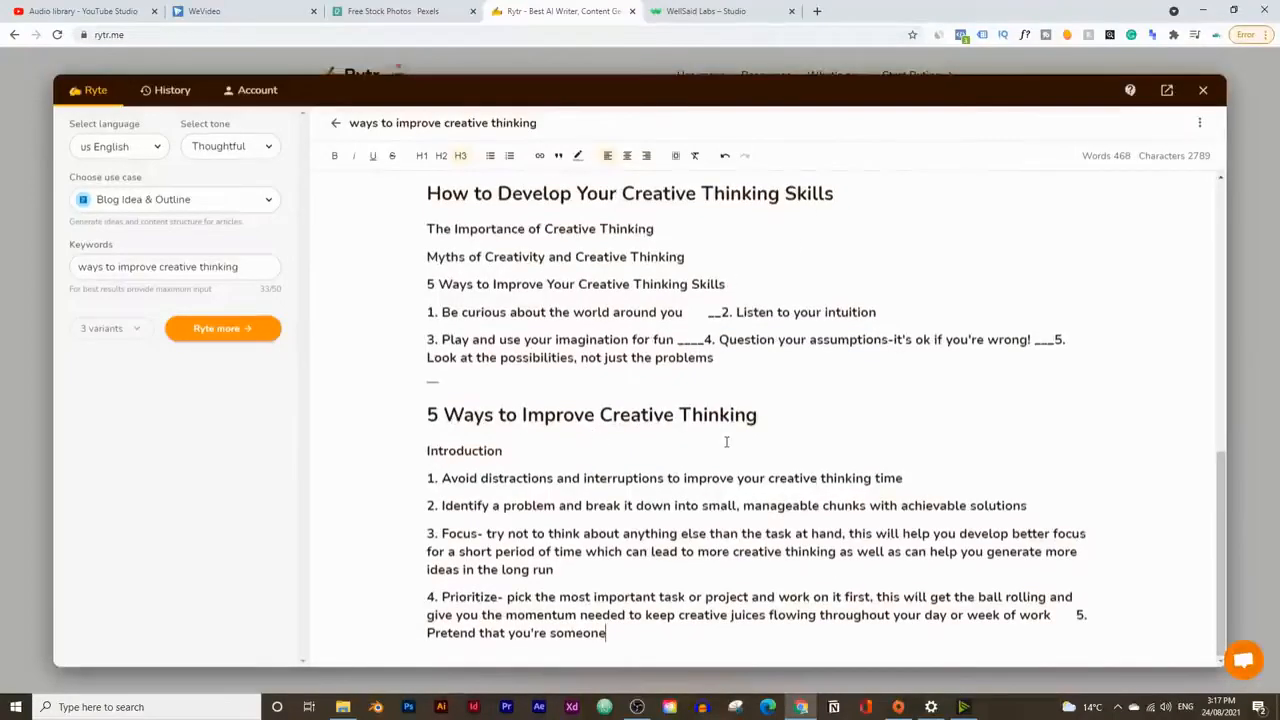
{"action": "scroll", "coordinate": [691, 480], "scroll_direction": "up", "scroll_amount": 3}
{"action": "scroll", "coordinate": [698, 519], "scroll_direction": "down", "scroll_amount": 3}
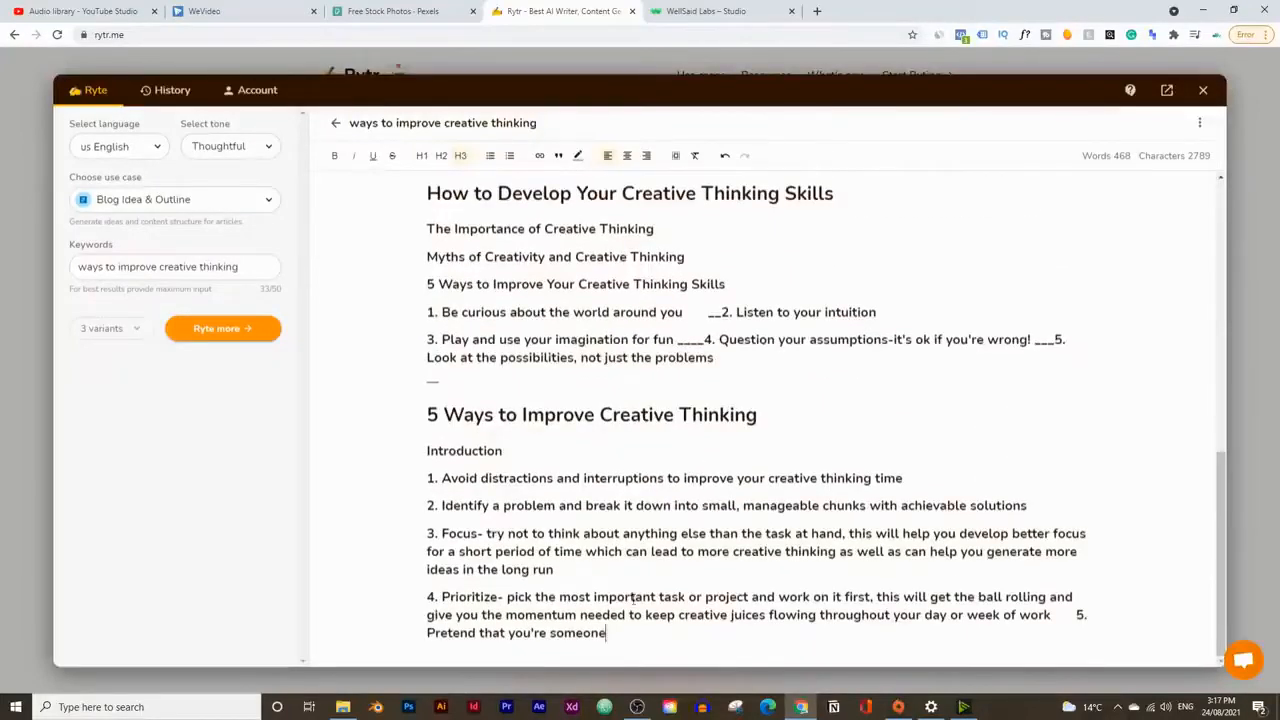
Step: Delete all other outlines, the tip and the leftover separator line, keeping only "How to Develop Your Creative Thinking Skills"
{"action": "left_click_drag", "start_coordinate": [607, 633], "coordinate": [367, 397]}
{"action": "key", "text": "BackSpace"}
{"action": "scroll", "coordinate": [390, 400], "scroll_direction": "up", "scroll_amount": 3}
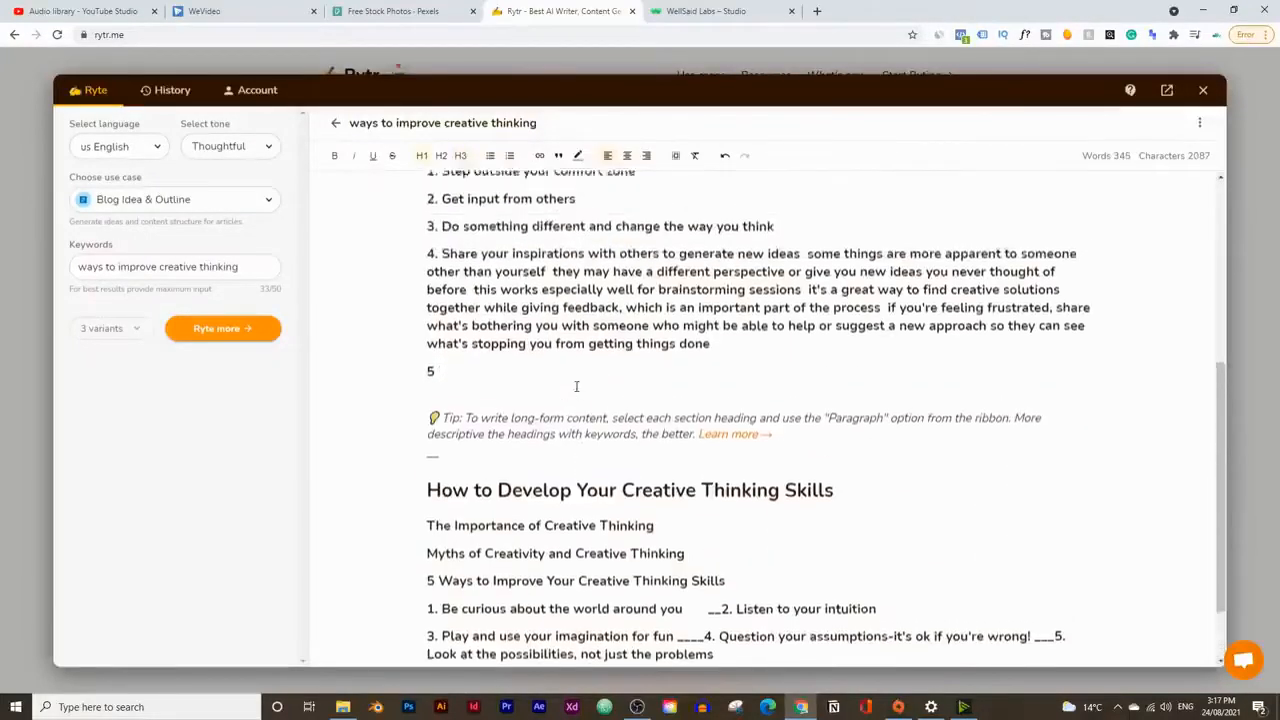
{"action": "left_click_drag", "start_coordinate": [820, 566], "coordinate": [388, 165]}
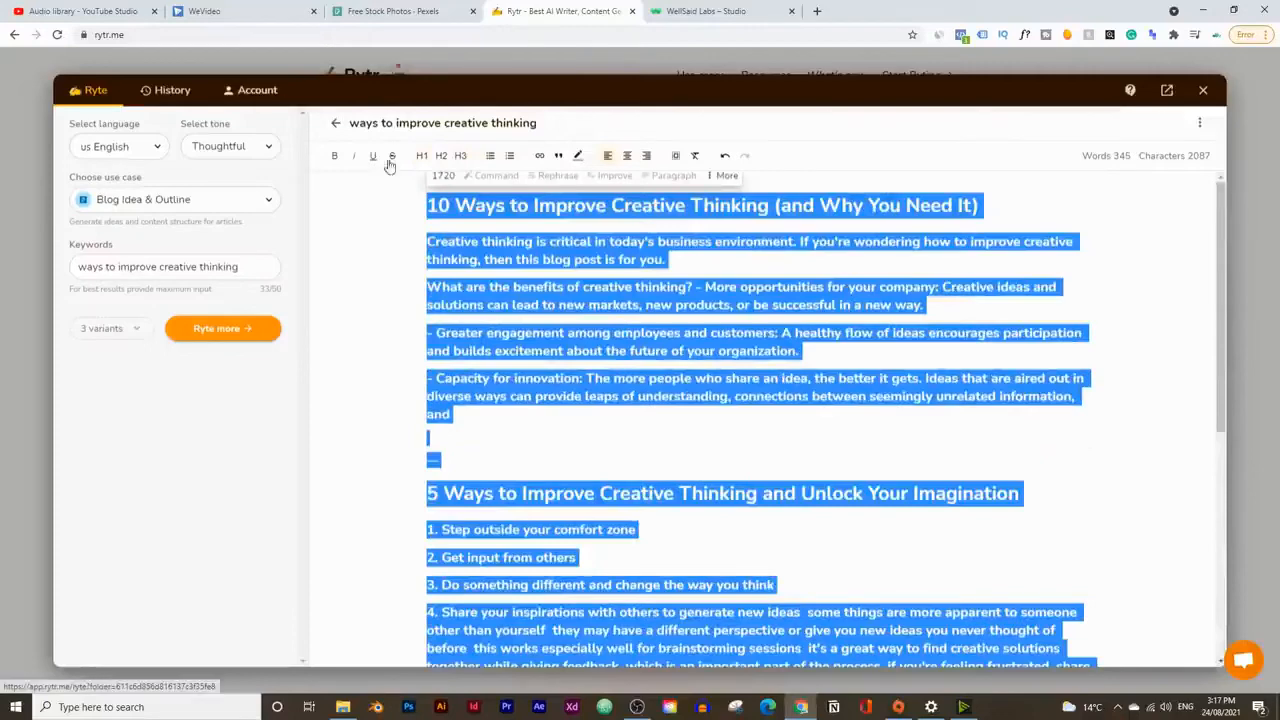
{"action": "key", "text": "BackSpace"}
{"action": "left_click", "coordinate": [492, 362]}
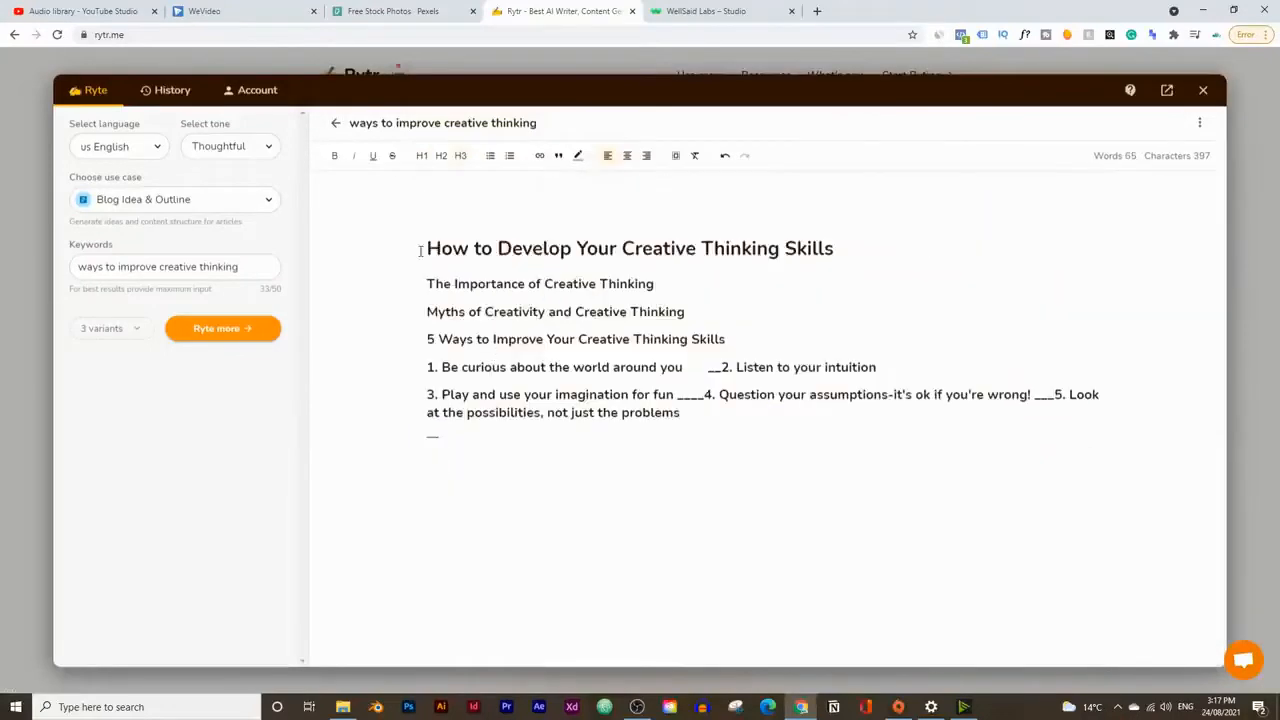
{"action": "double_click", "coordinate": [432, 435]}
{"action": "key", "text": "BackSpace"}
Step: Put item 2, "Listen to your intuition", on its own line and remove the stray underscores after item 1
{"action": "left_click", "coordinate": [721, 367]}
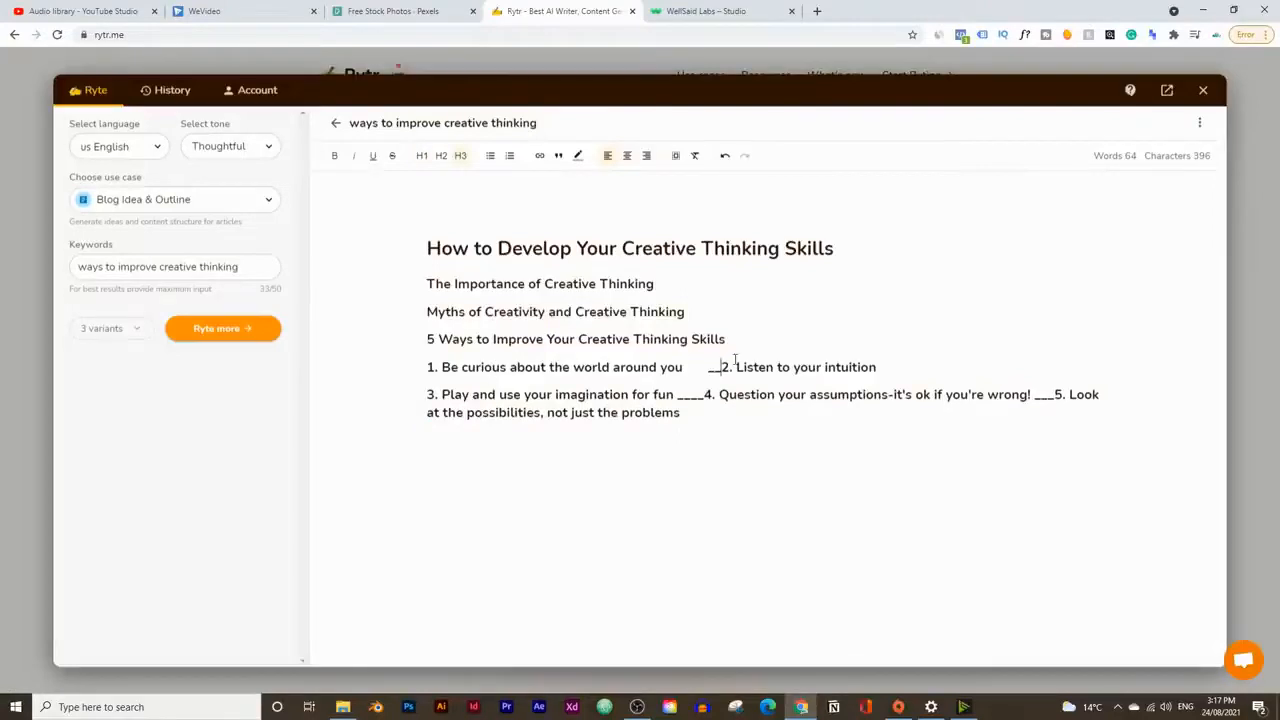
{"action": "key", "text": "Return"}
{"action": "left_click", "coordinate": [745, 367]}
{"action": "key", "text": "BackSpace"}
{"action": "key", "text": "BackSpace"}
{"action": "key", "text": "BackSpace"}
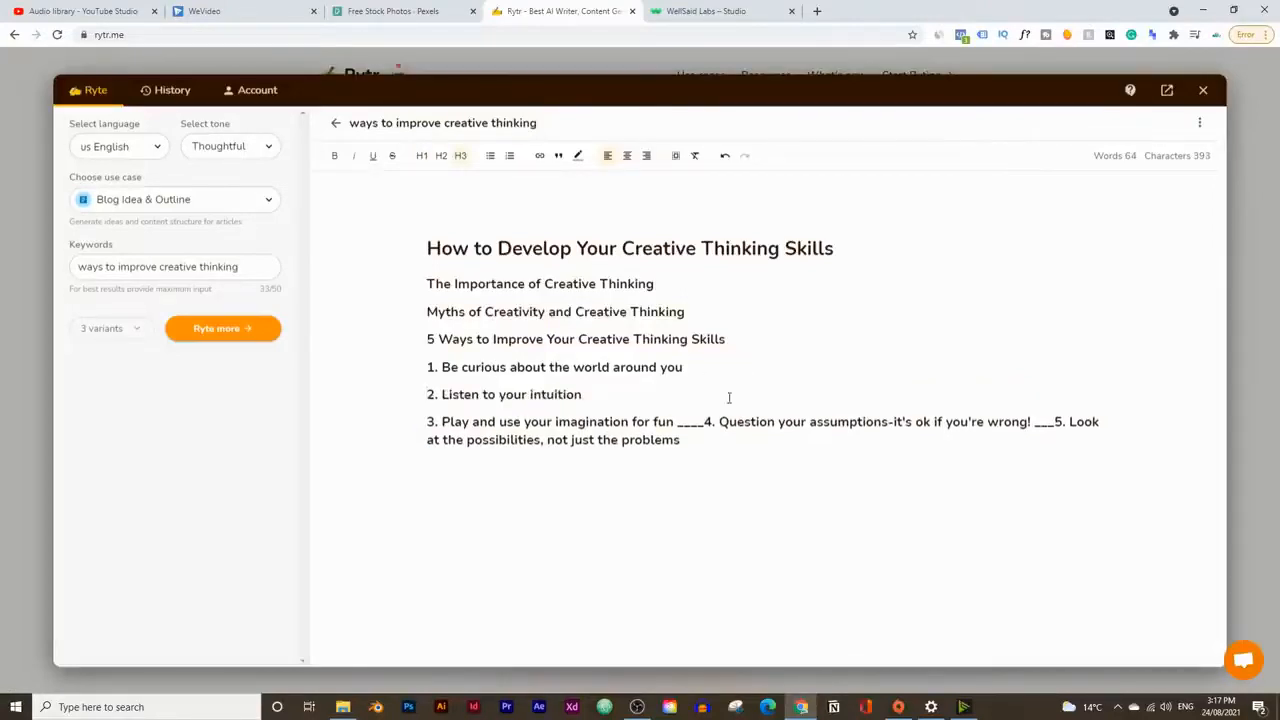
Step: Remove the underscores after item 3 and put item 4, "Question your assumptions", on its own line
{"action": "left_click", "coordinate": [712, 421]}
{"action": "key", "text": "BackSpace"}
{"action": "key", "text": "BackSpace"}
{"action": "key", "text": "BackSpace"}
{"action": "key", "text": "BackSpace"}
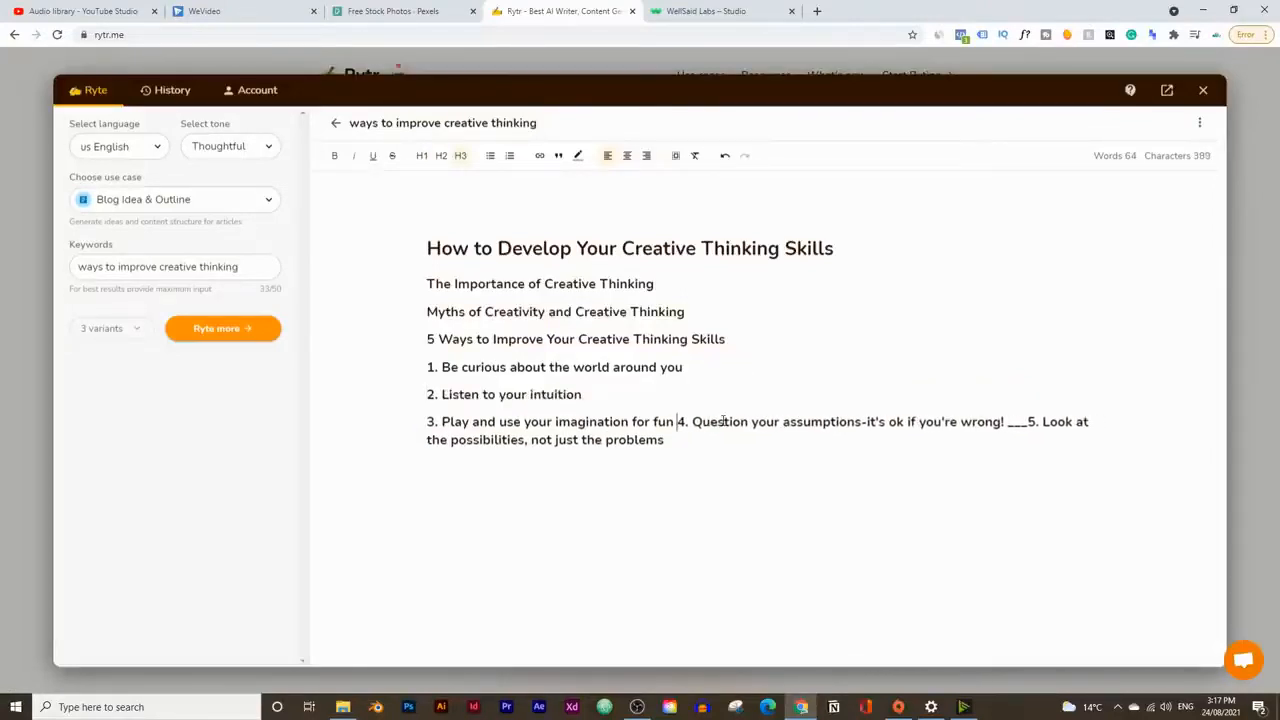
{"action": "key", "text": "Return"}
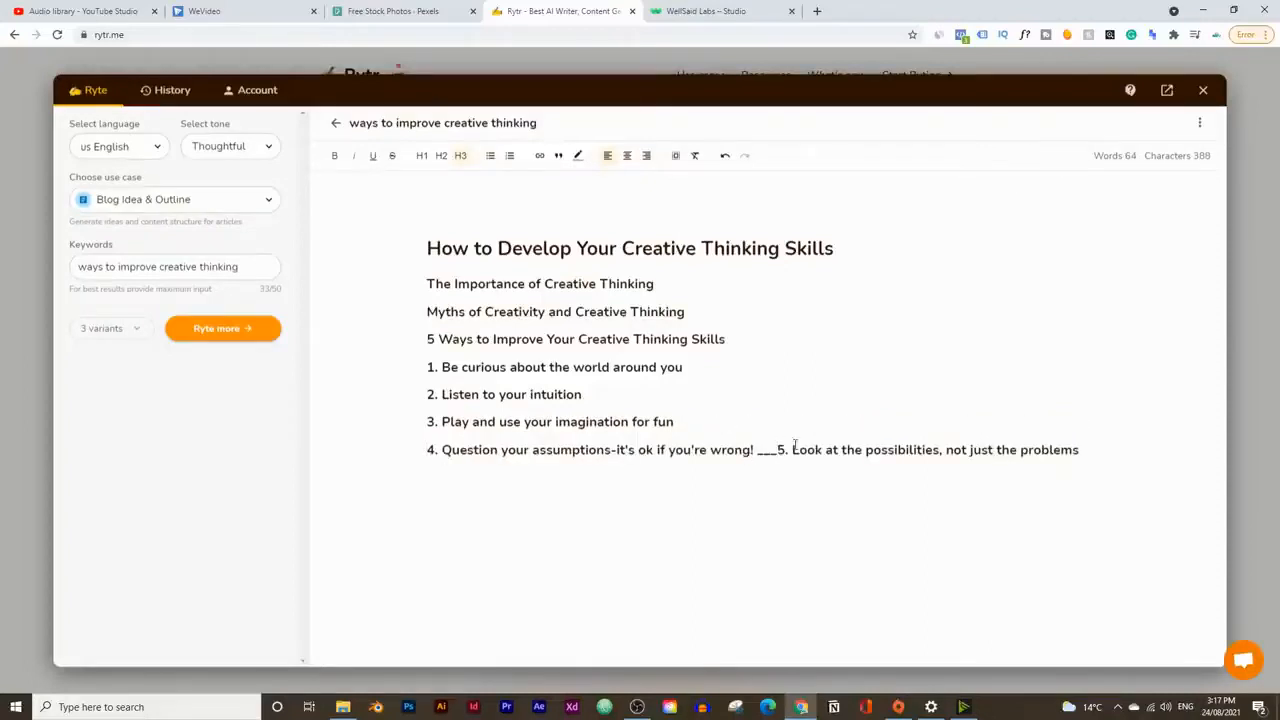
Step: Put item 5 on its own line without the underscores before it, and remove the blank space above the title
{"action": "left_click", "coordinate": [776, 449]}
{"action": "key", "text": "BackSpace"}
{"action": "key", "text": "BackSpace"}
{"action": "key", "text": "BackSpace"}
{"action": "key", "text": "Return"}
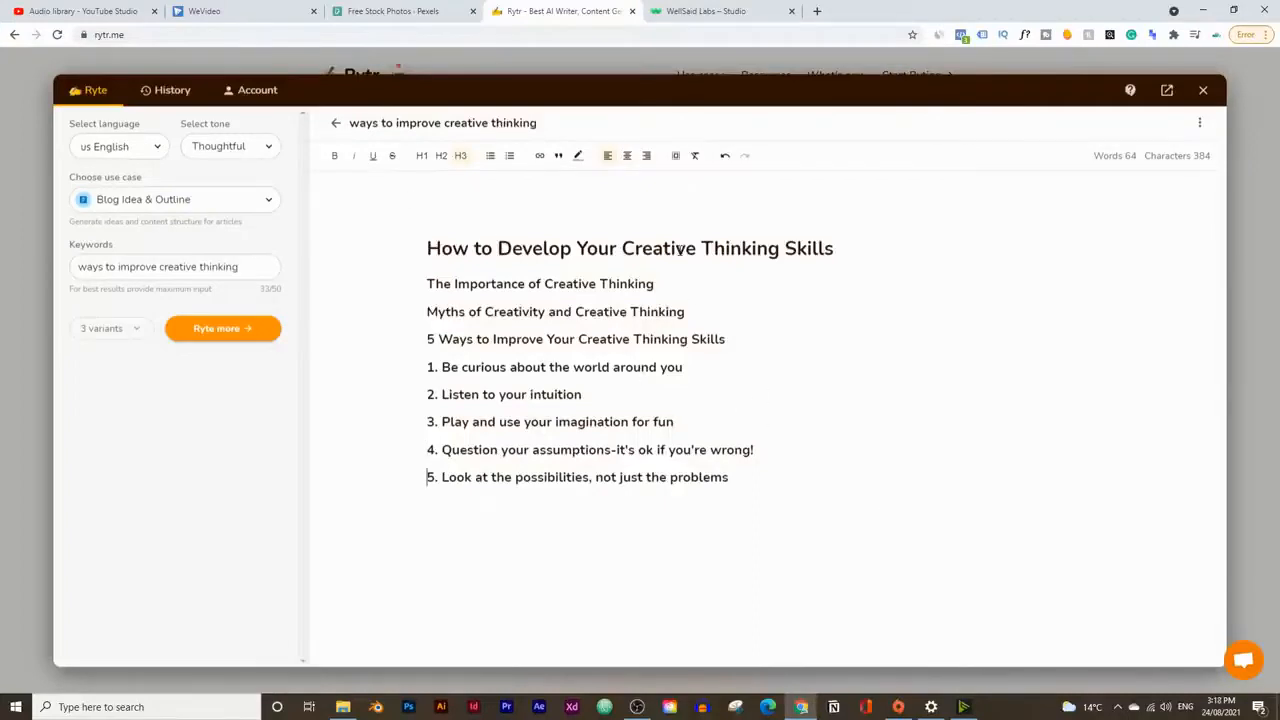
{"action": "left_click", "coordinate": [429, 240]}
{"action": "key", "text": "BackSpace"}
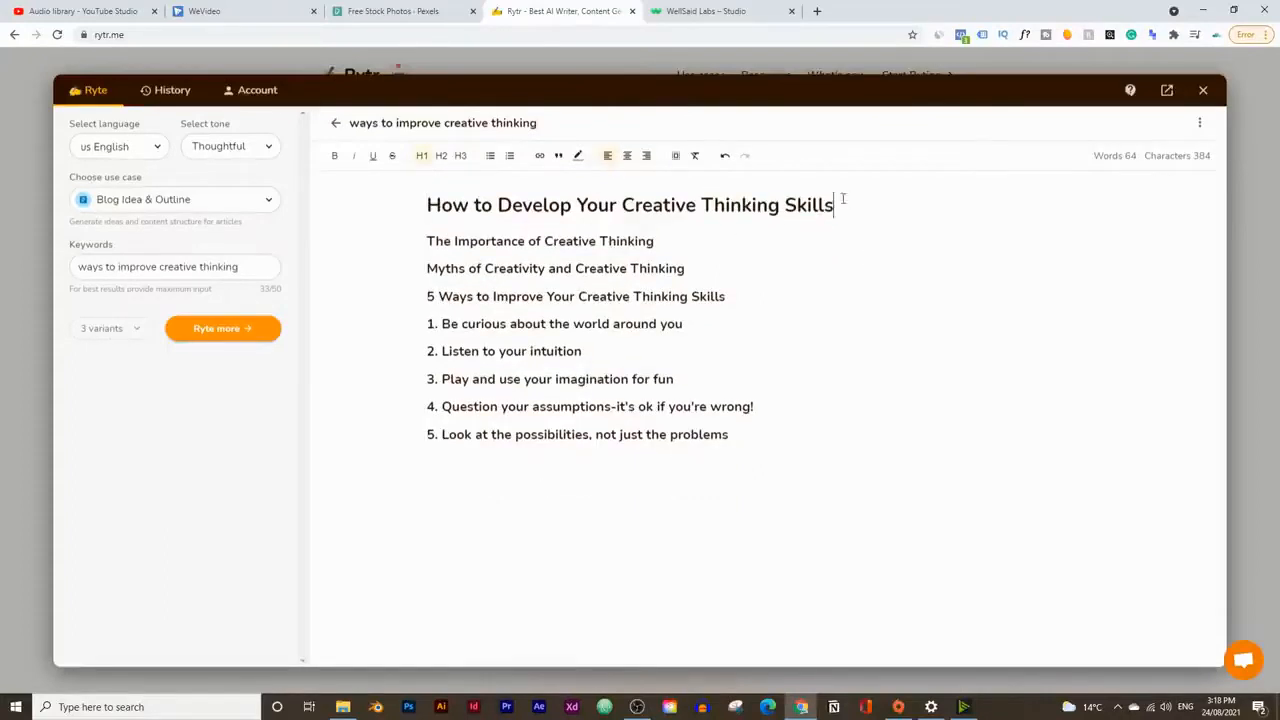
Step: Generate intro paragraphs from the title and replace "article" with "video" in their first sentence
{"action": "left_click_drag", "start_coordinate": [843, 200], "coordinate": [414, 205]}
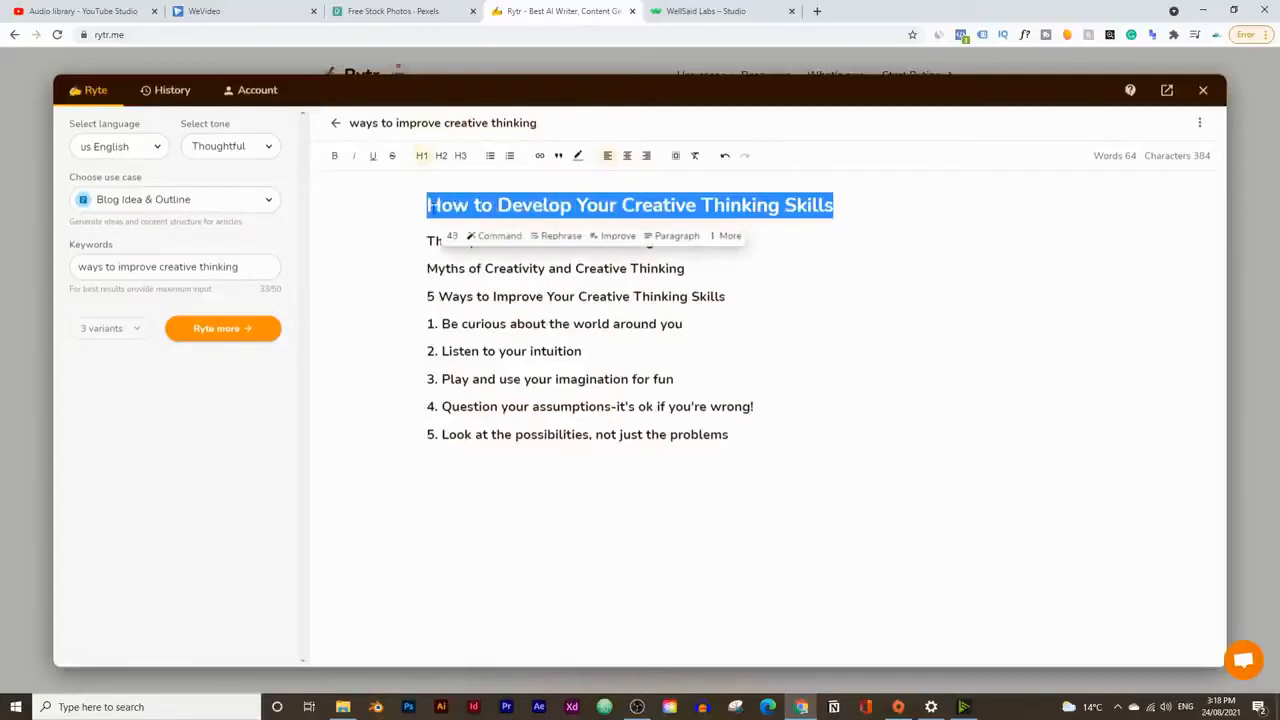
{"action": "left_click", "coordinate": [650, 238]}
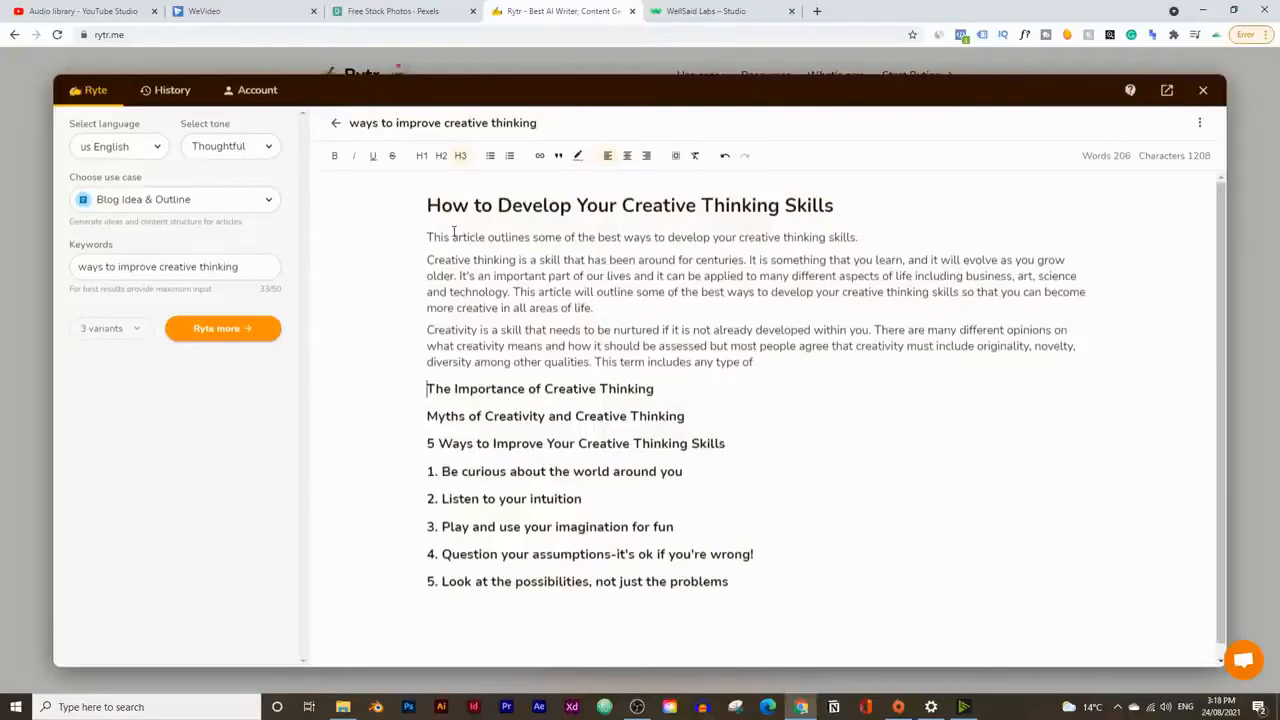
{"action": "left_click_drag", "start_coordinate": [452, 237], "coordinate": [485, 240]}
{"action": "type", "text": "video"}
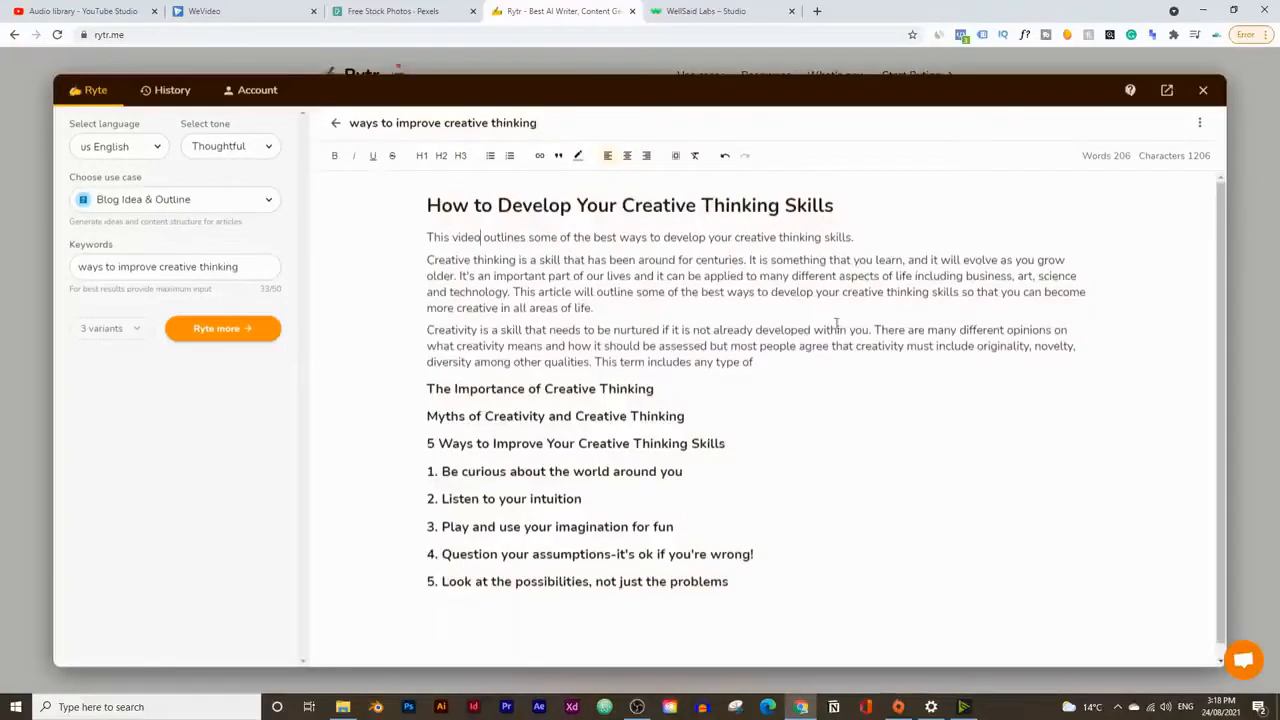
Step: Delete the unfinished sentence "This term includes any type of" from the end of the intro
{"action": "triple_click", "coordinate": [823, 369]}
{"action": "left_click", "coordinate": [767, 368]}
{"action": "left_click_drag", "start_coordinate": [767, 365], "coordinate": [519, 329]}
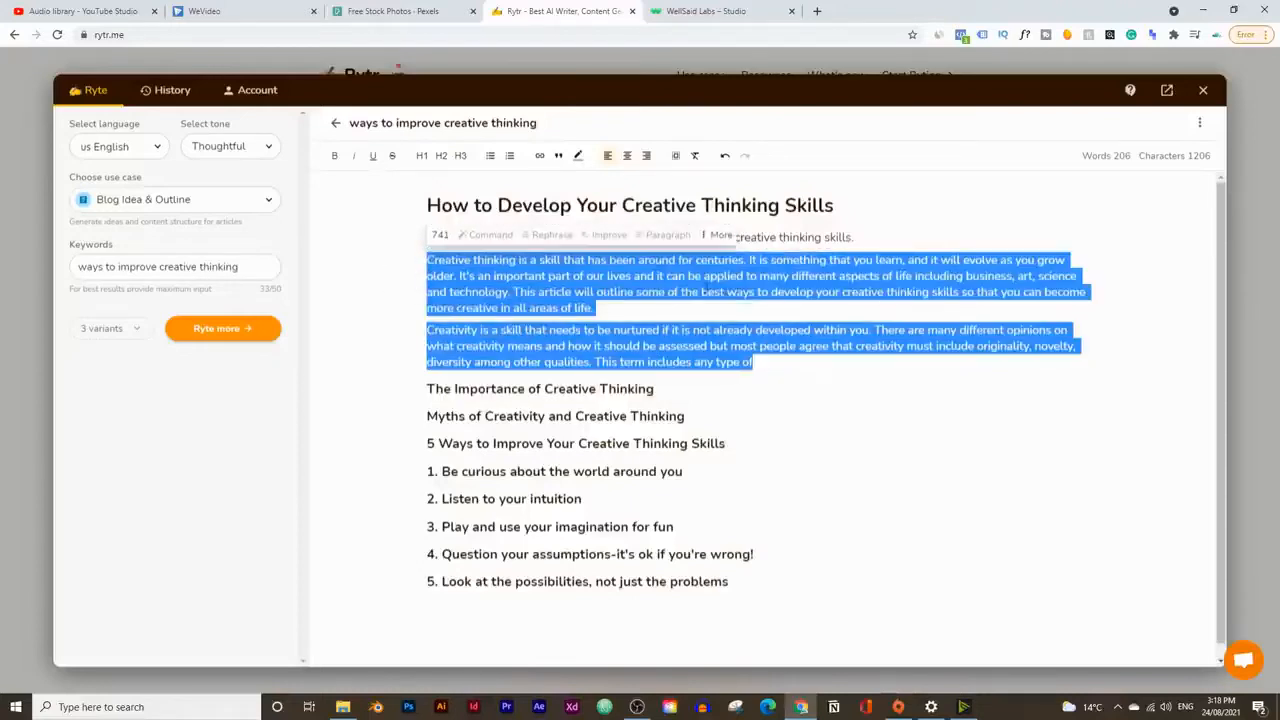
{"action": "left_click", "coordinate": [735, 363]}
{"action": "left_click_drag", "start_coordinate": [766, 363], "coordinate": [595, 363]}
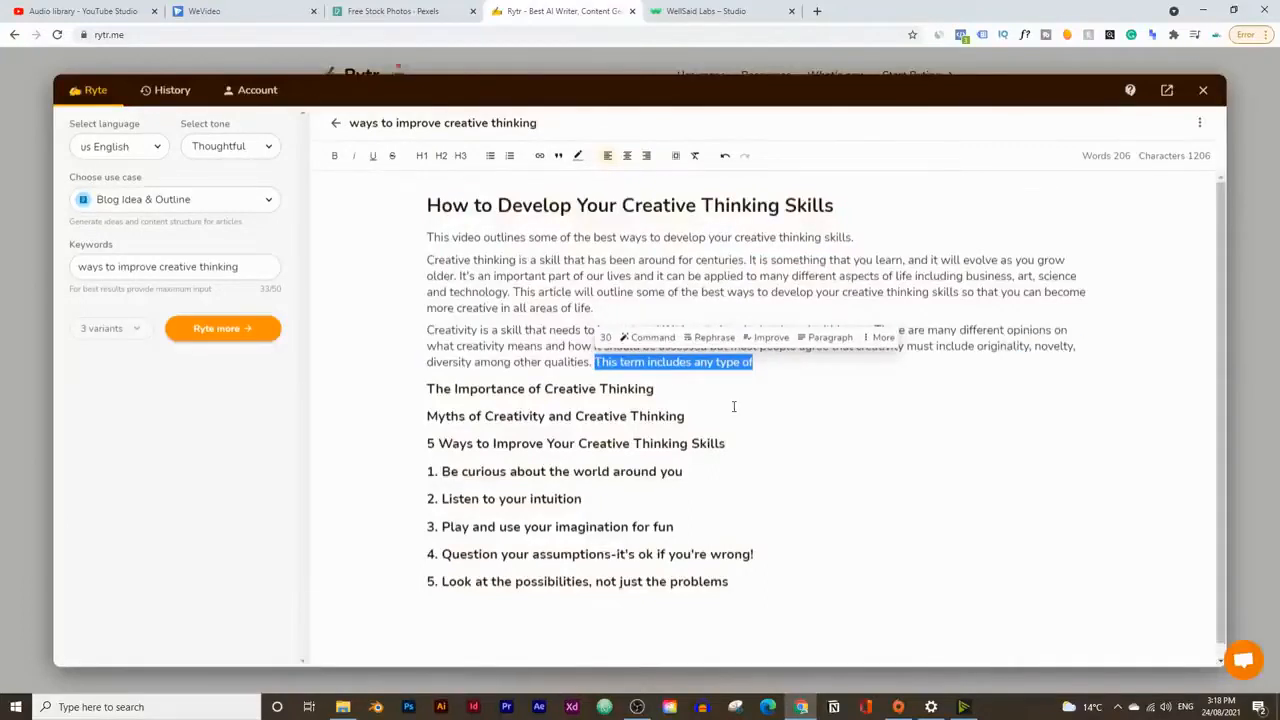
{"action": "key", "text": "BackSpace"}
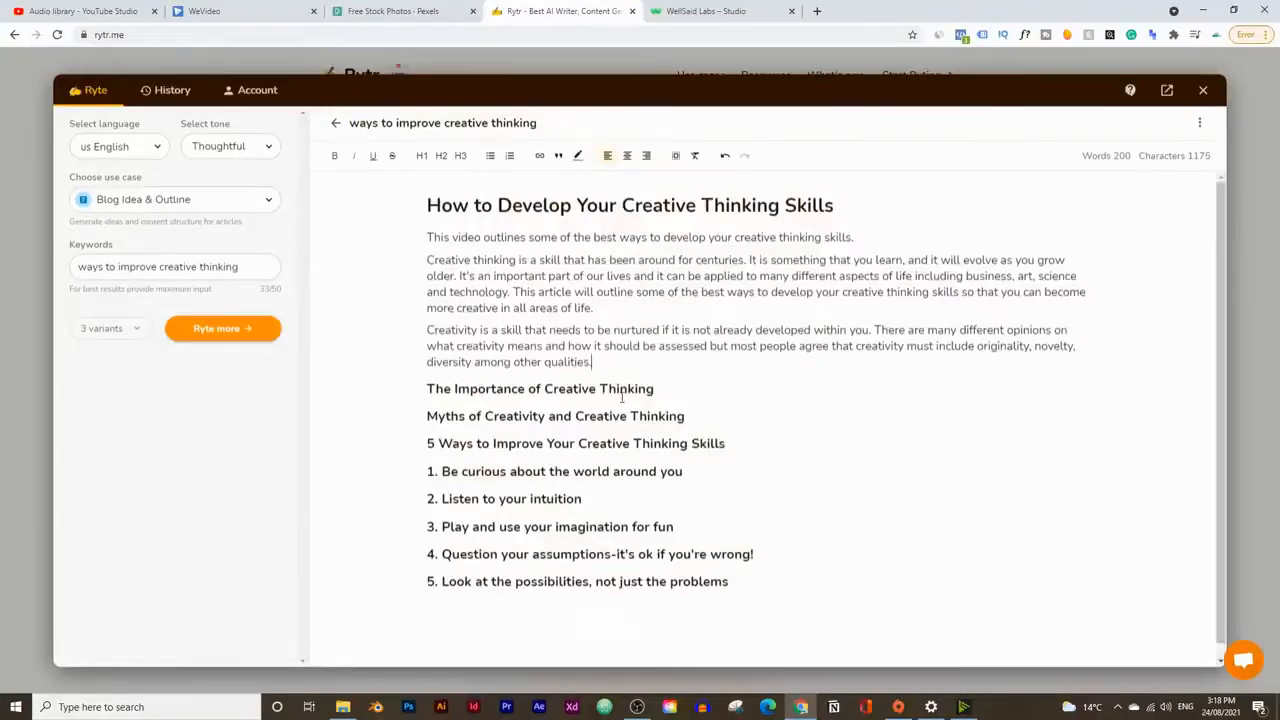
Step: Generate paragraphs for the headings "The Importance of Creative Thinking" and "Myths of Creativity and Creative Thinking"
{"action": "left_click_drag", "start_coordinate": [427, 388], "coordinate": [715, 391]}
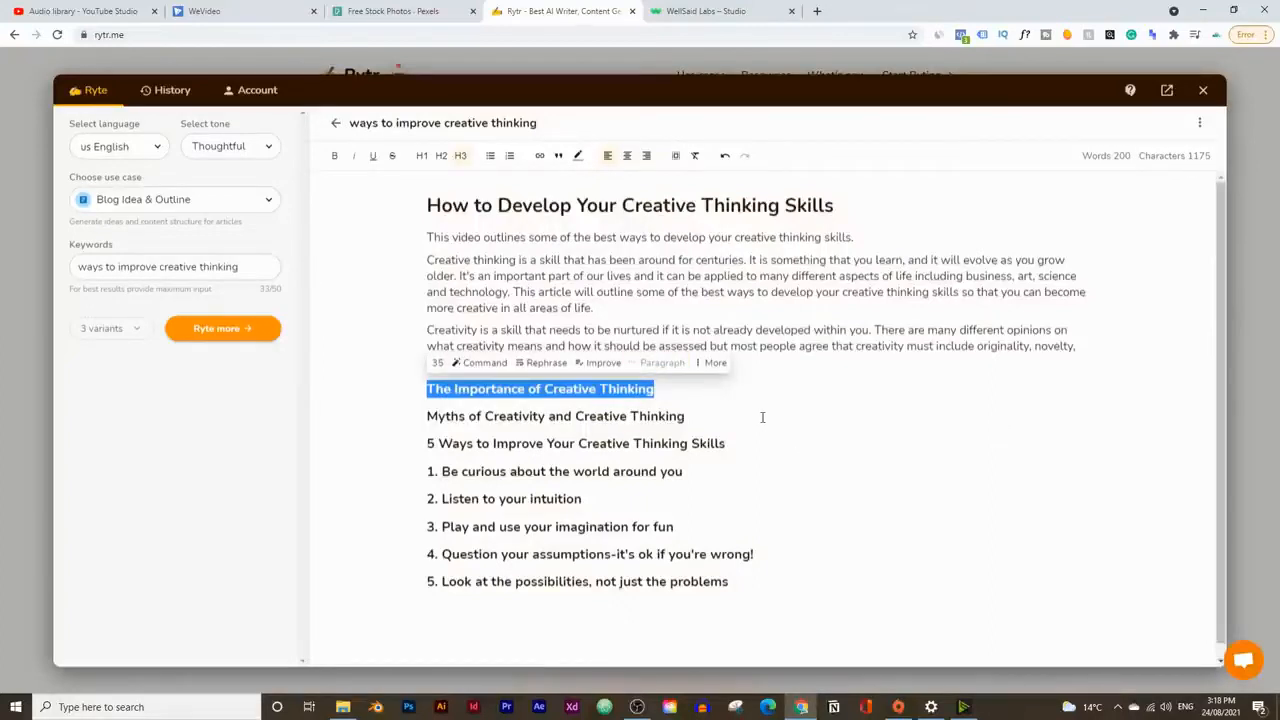
{"action": "scroll", "coordinate": [756, 411], "scroll_direction": "down", "scroll_amount": 1}
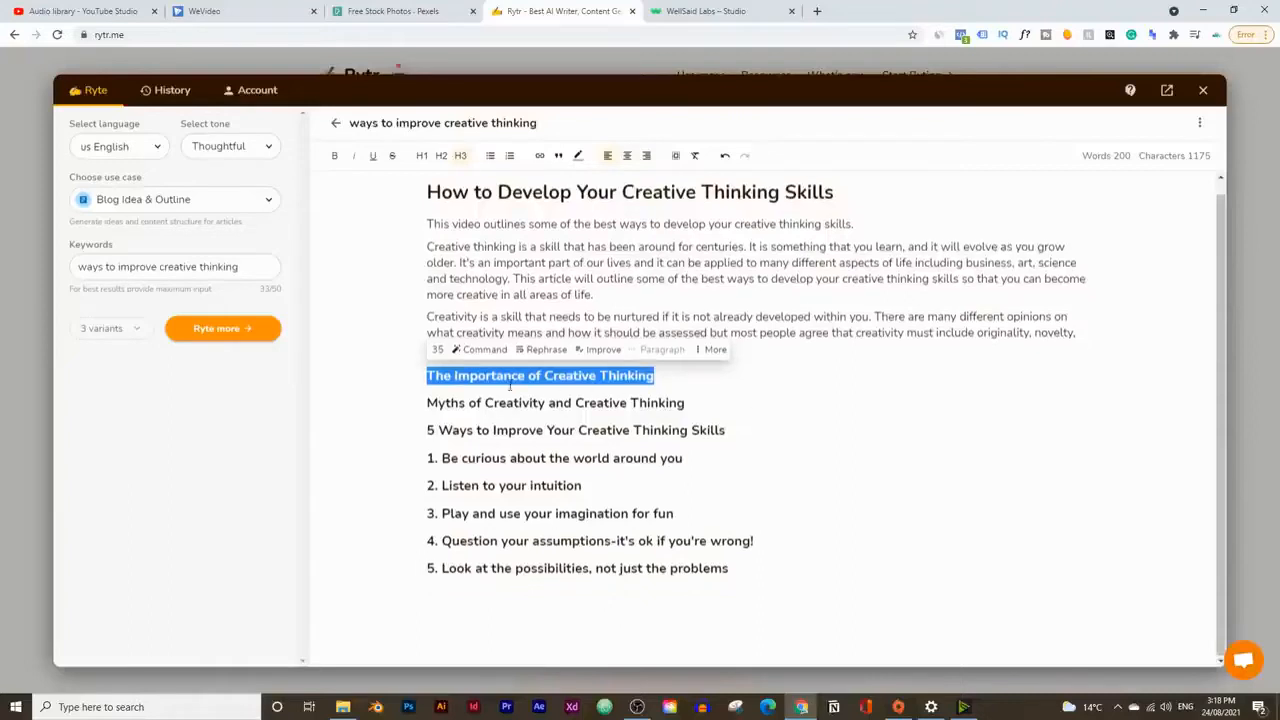
{"action": "left_click", "coordinate": [662, 350]}
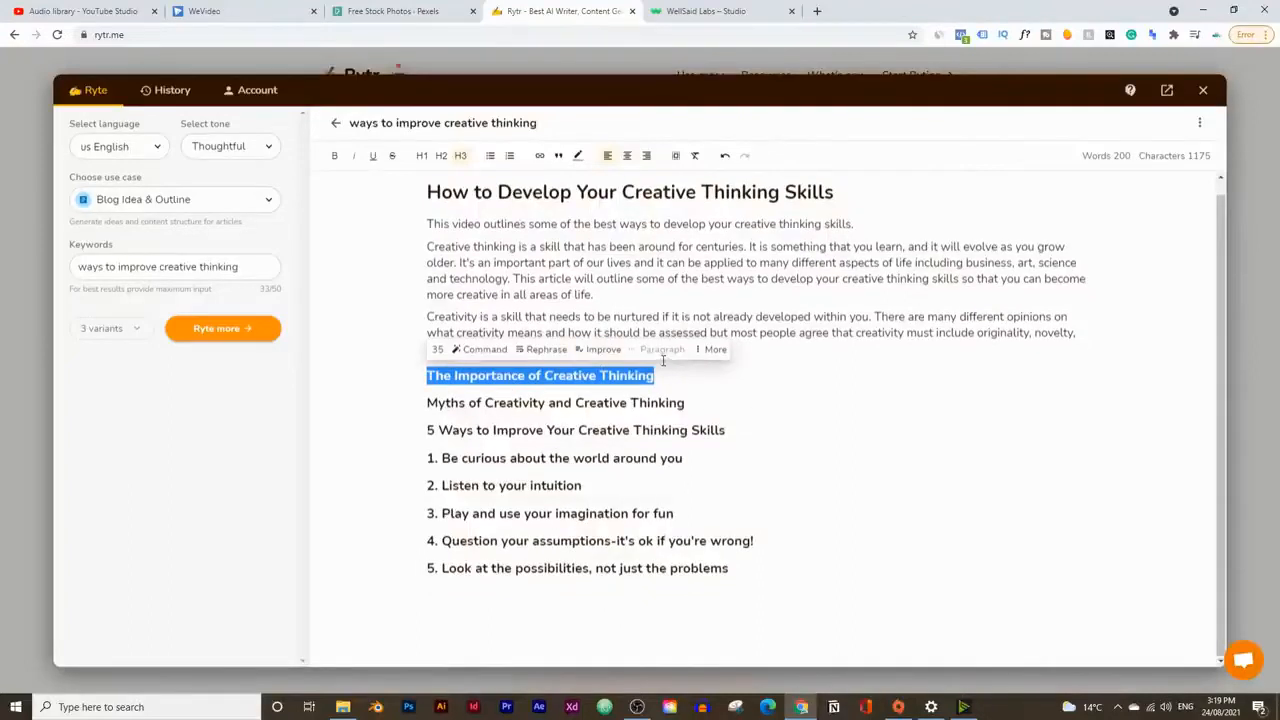
{"action": "scroll", "coordinate": [692, 503], "scroll_direction": "down", "scroll_amount": 2}
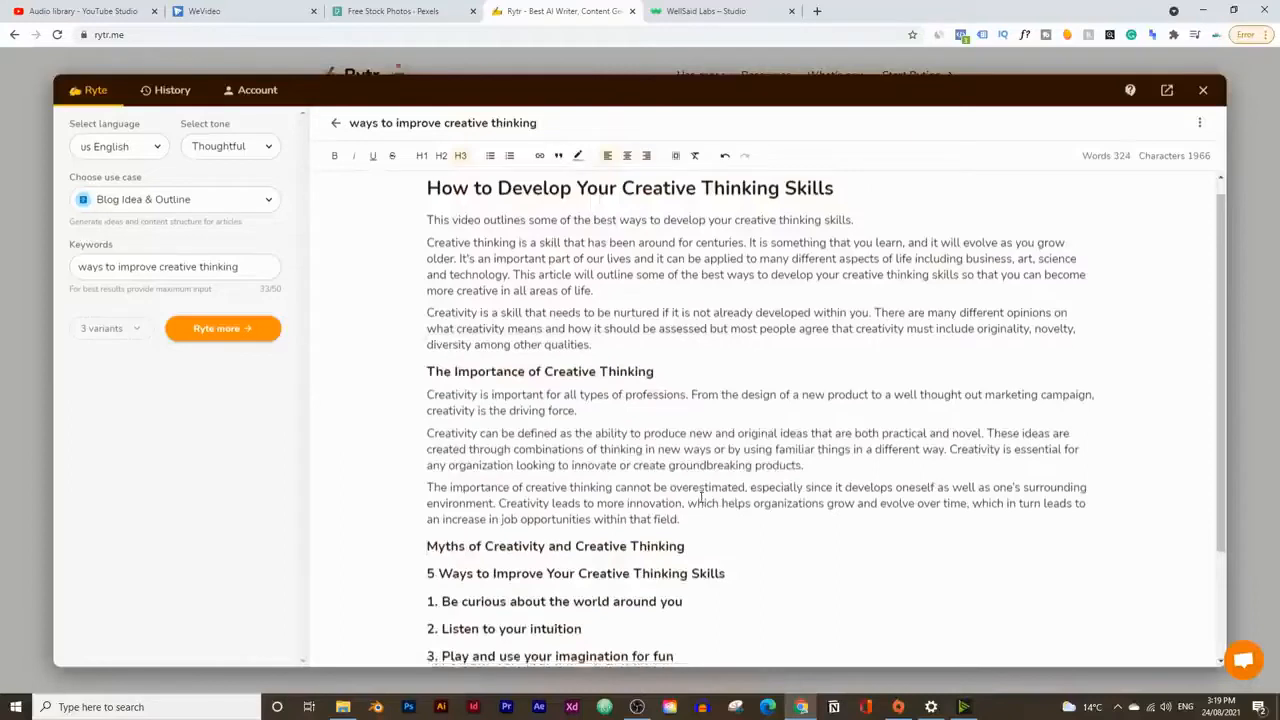
{"action": "left_click_drag", "start_coordinate": [688, 403], "coordinate": [394, 403]}
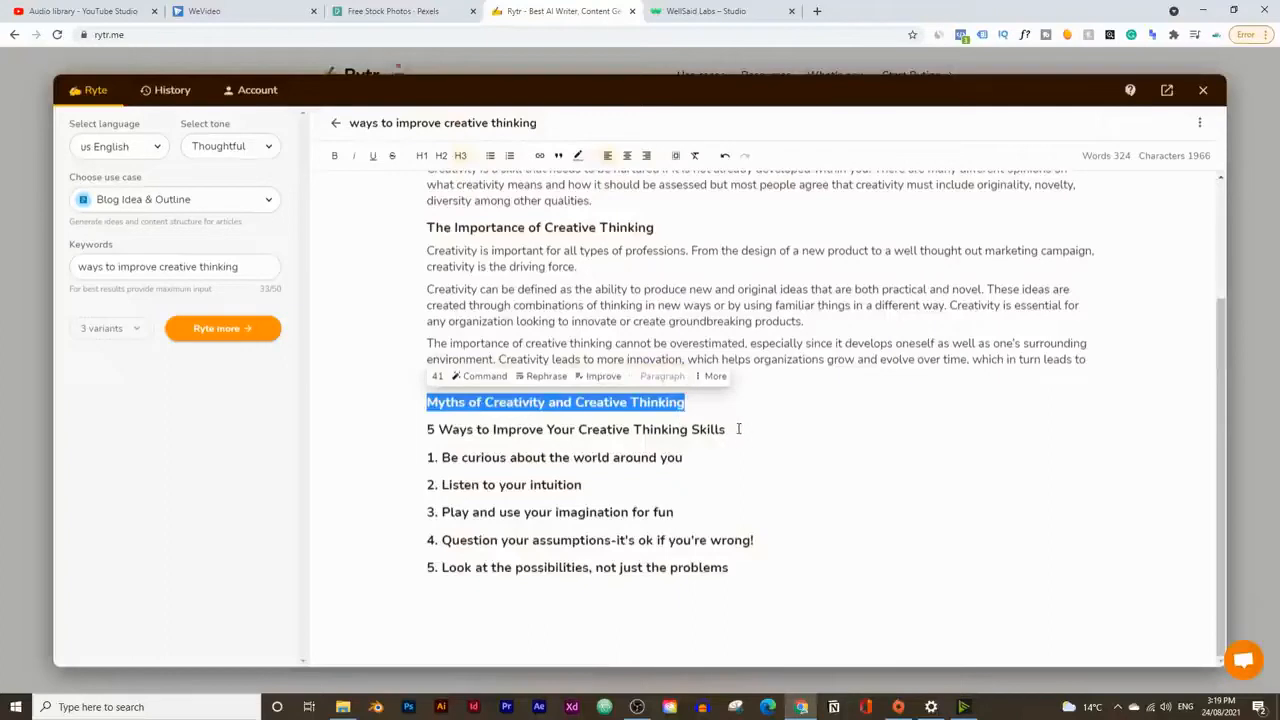
{"action": "scroll", "coordinate": [705, 405], "scroll_direction": "down", "scroll_amount": 1}
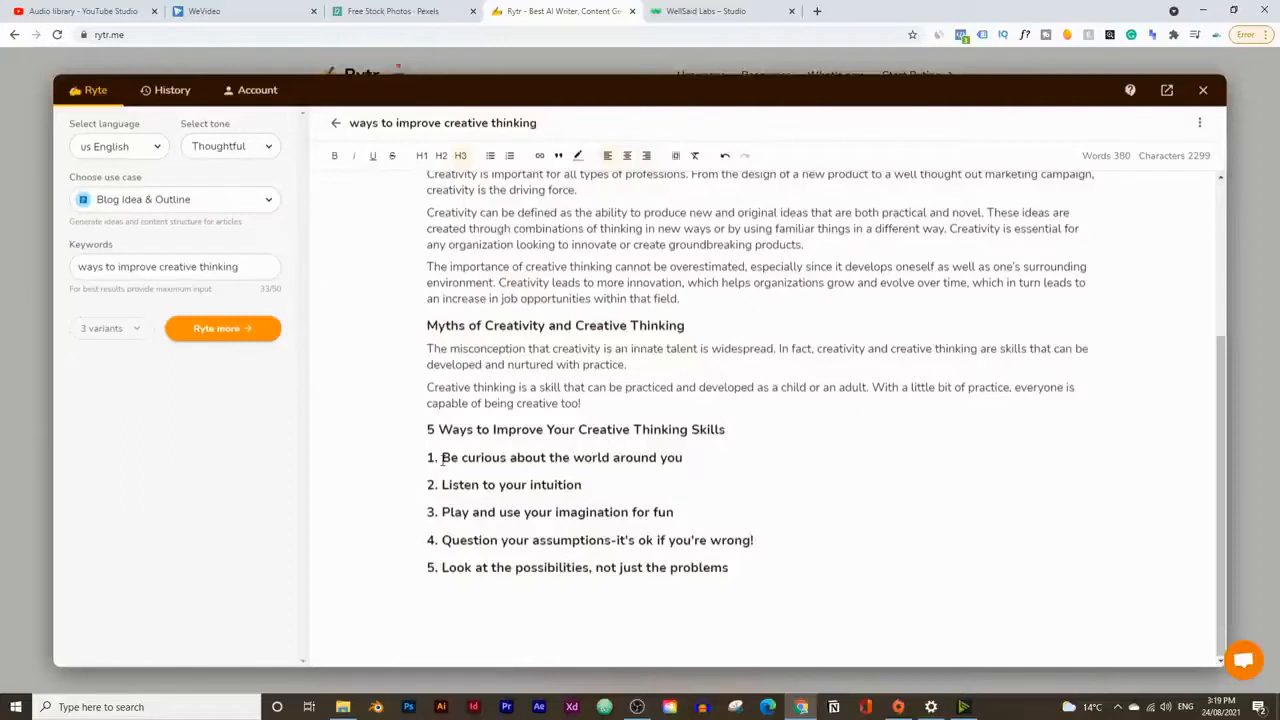
Step: Extend heading 1 with "to spark your creativity" and generate paragraphs from the heading text without its number
{"action": "left_click_drag", "start_coordinate": [441, 457], "coordinate": [682, 457]}
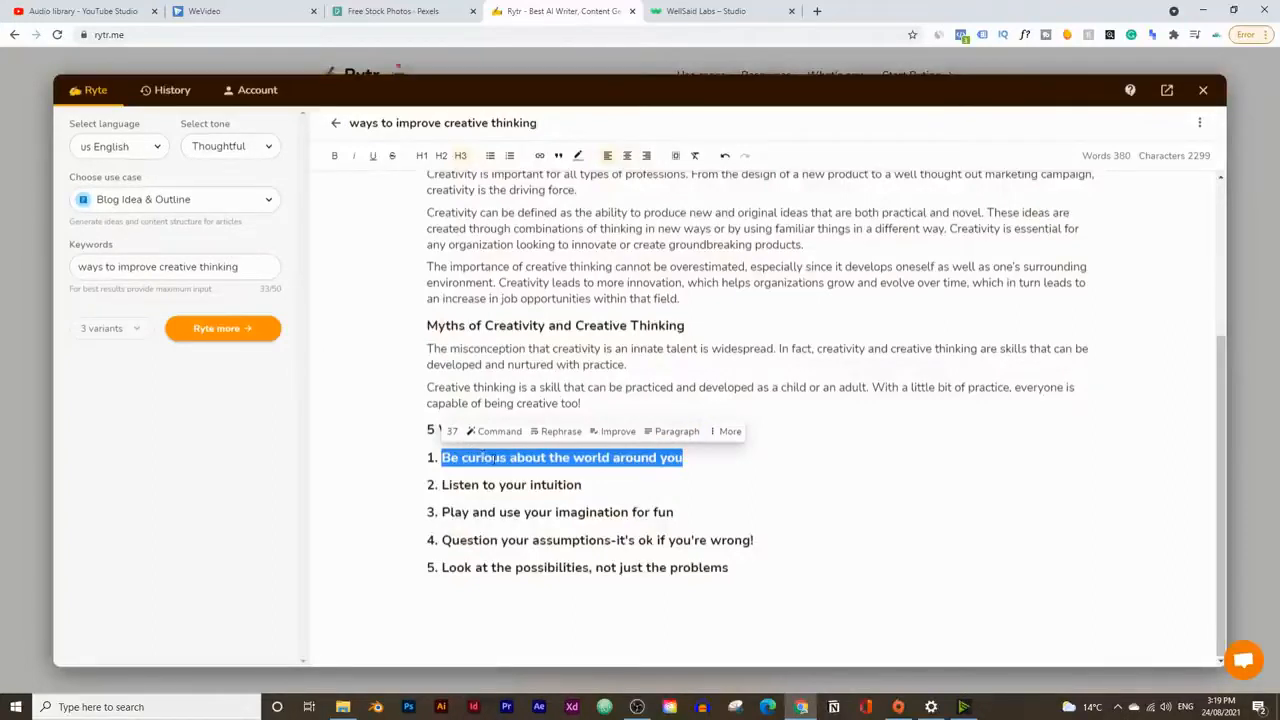
{"action": "left_click", "coordinate": [684, 458]}
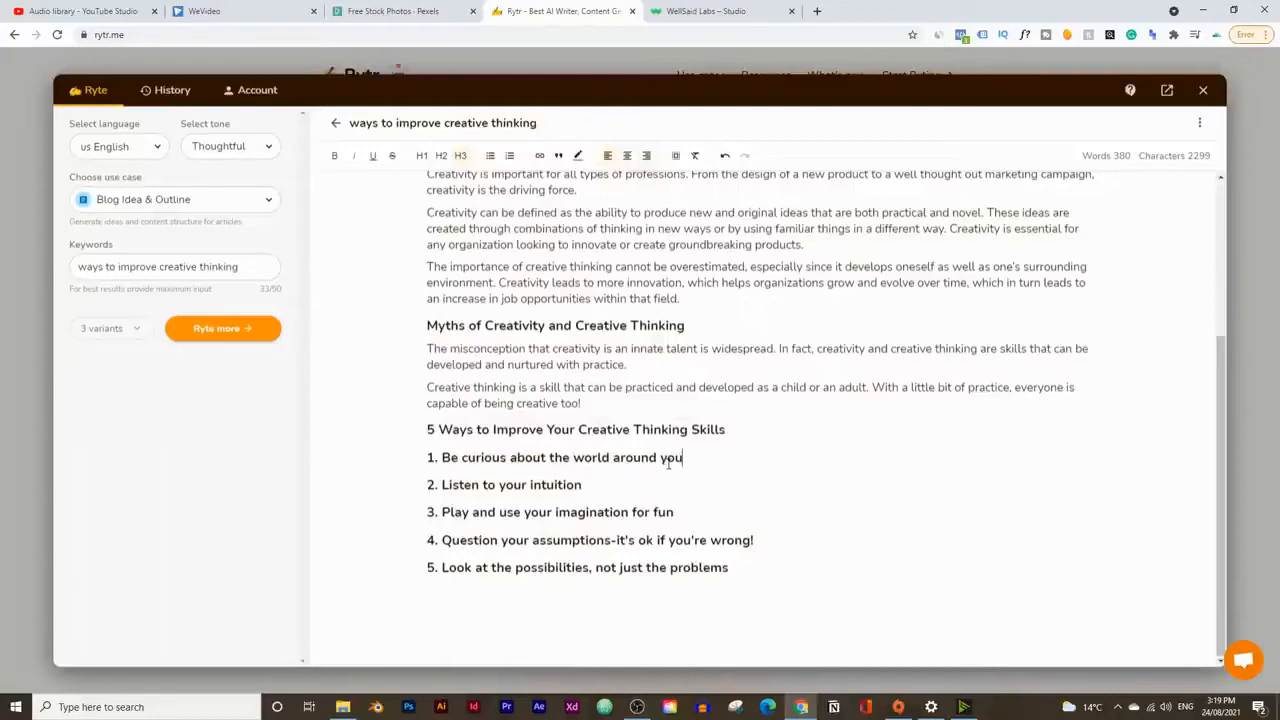
{"action": "type", "text": "to b"}
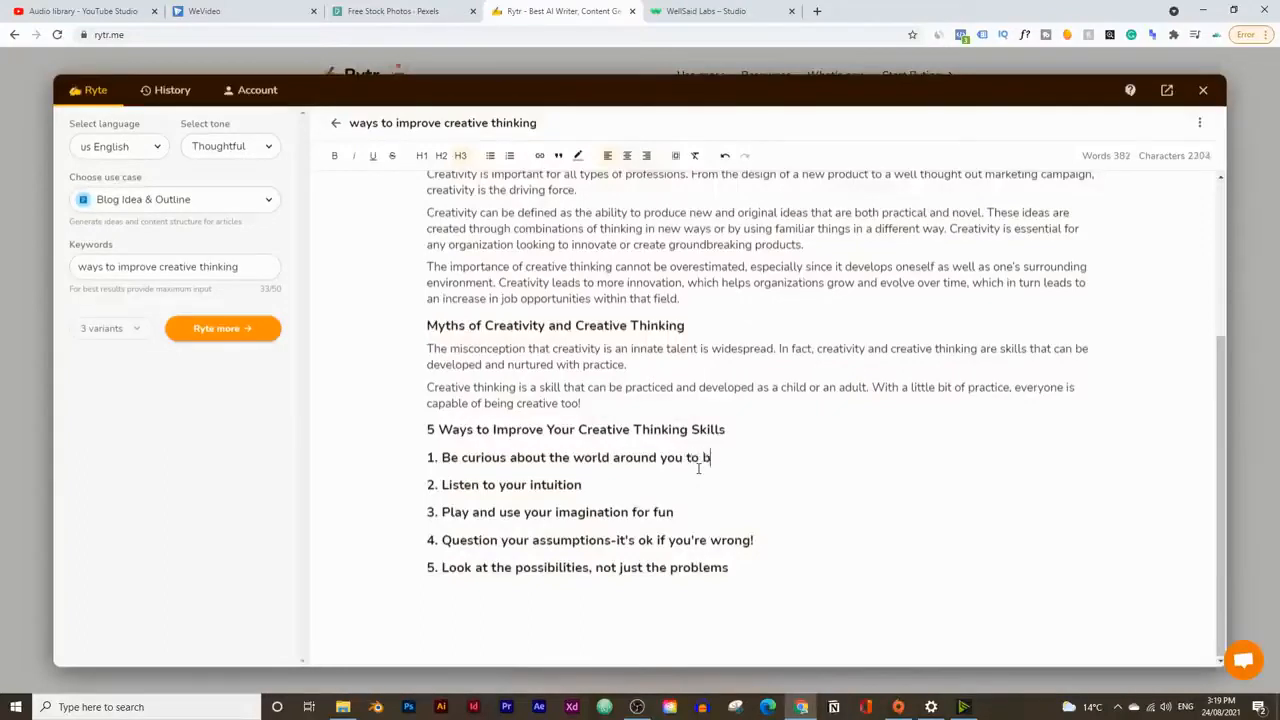
{"action": "type", "text": "e"}
{"action": "key", "text": "BackSpace"}
{"action": "key", "text": "BackSpace"}
{"action": "key", "text": "BackSpace"}
{"action": "type", "text": "spark you"}
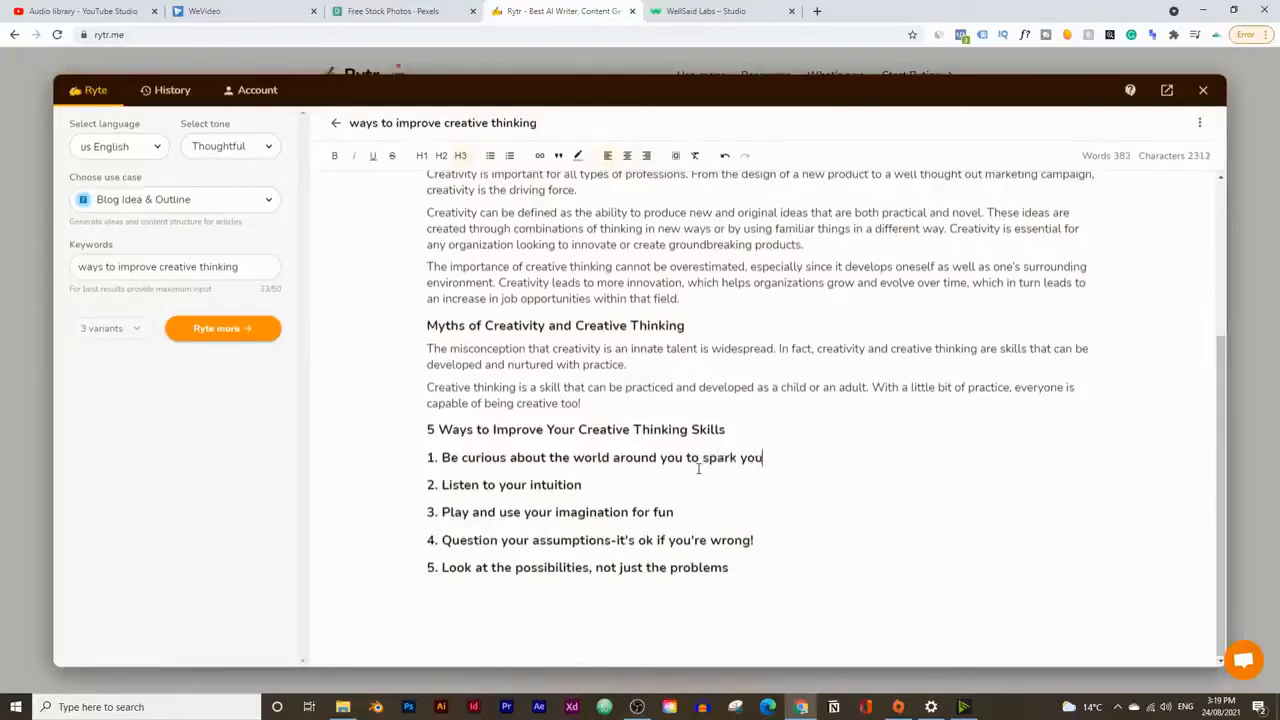
{"action": "type", "text": "r creativity"}
{"action": "left_click_drag", "start_coordinate": [851, 449], "coordinate": [815, 465]}
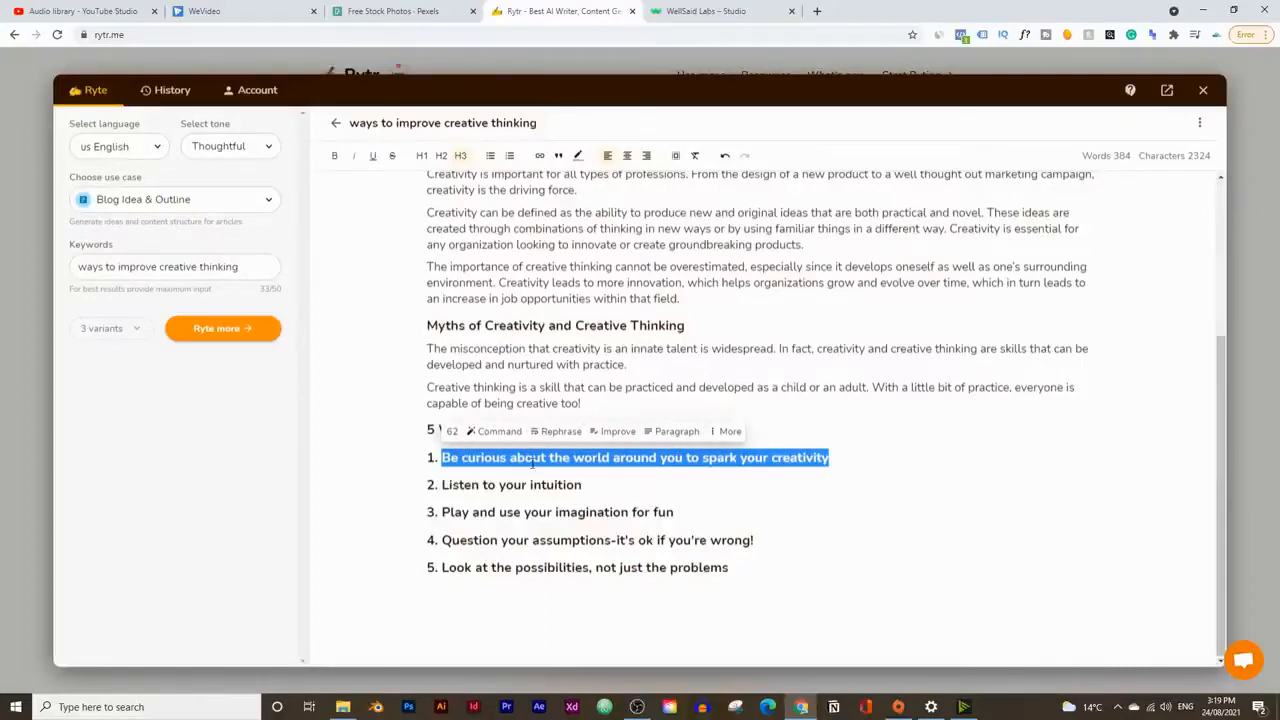
{"action": "left_click", "coordinate": [676, 431]}
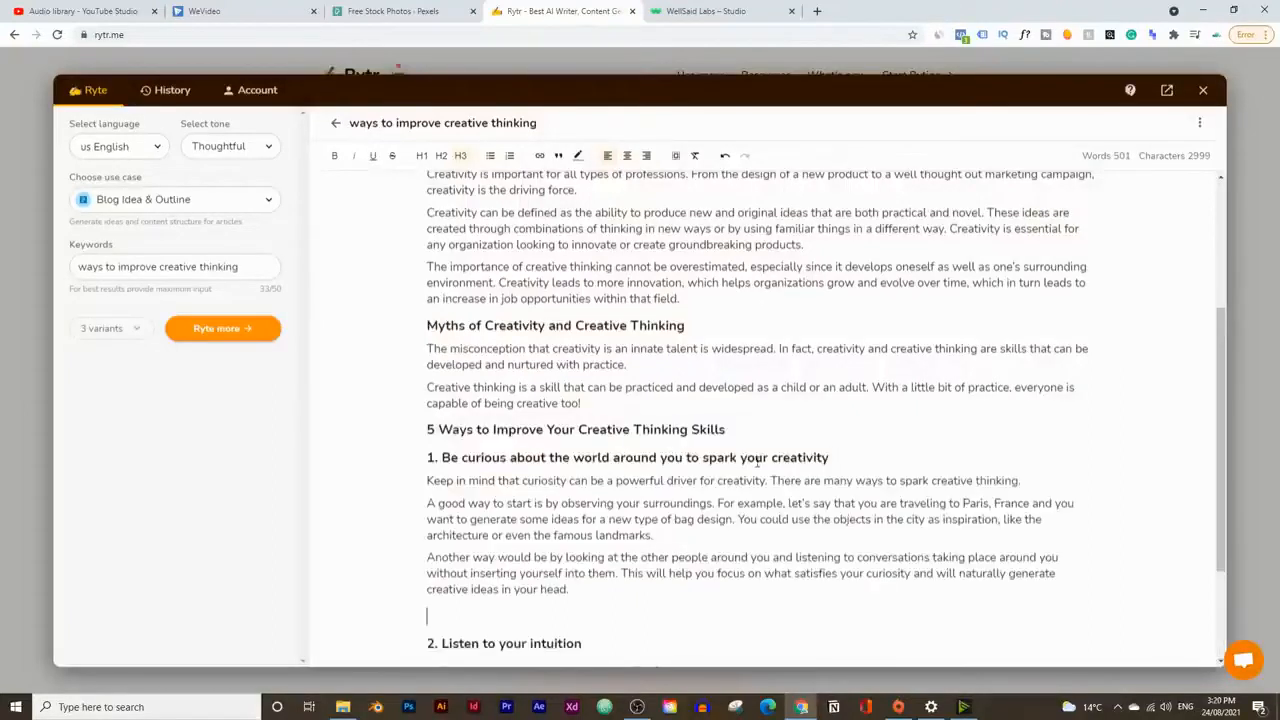
Step: Remove "to spark your creativity" from heading 1 and delete the blank space before heading 2
{"action": "left_click", "coordinate": [702, 457]}
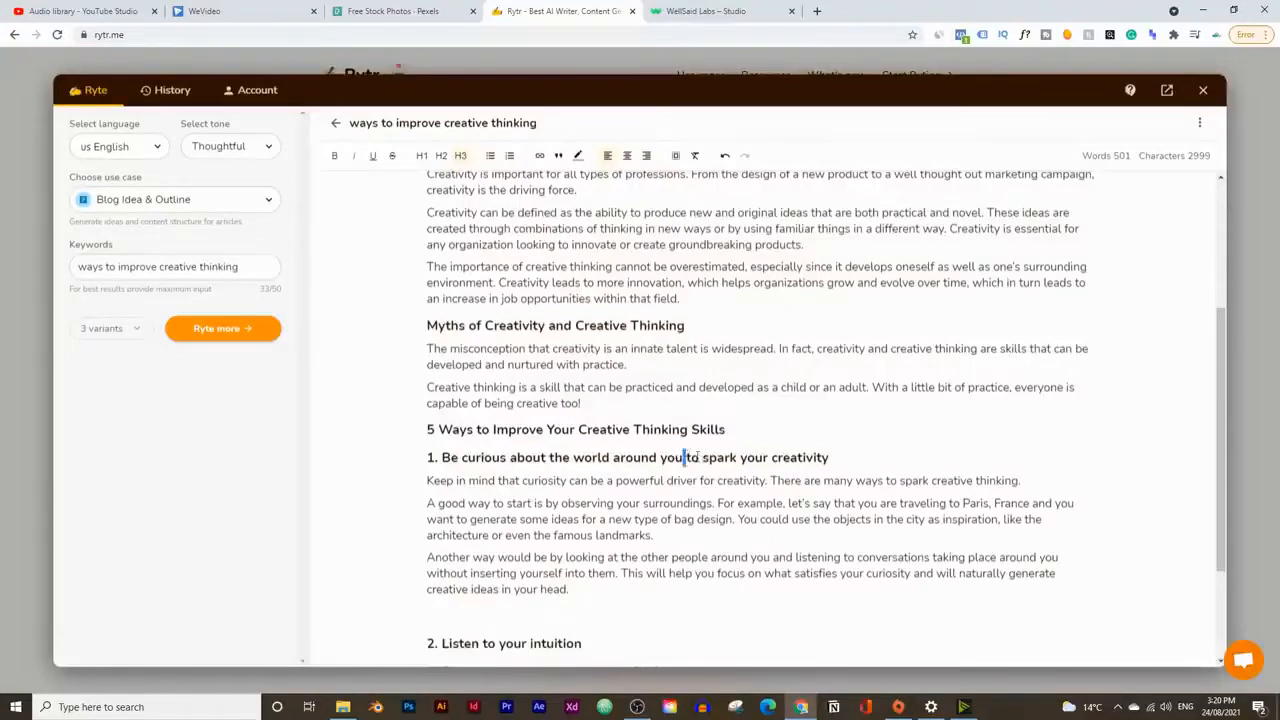
{"action": "left_click_drag", "start_coordinate": [685, 457], "coordinate": [860, 450]}
{"action": "key", "text": "BackSpace"}
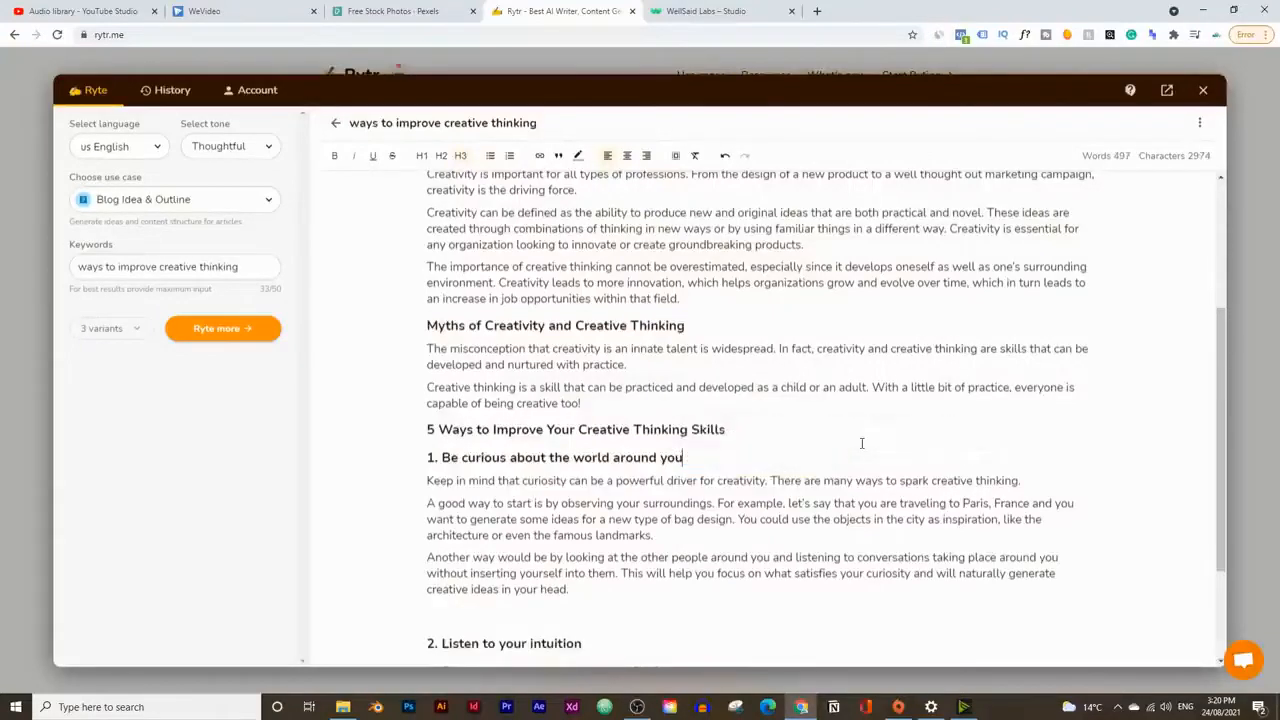
{"action": "scroll", "coordinate": [600, 450], "scroll_direction": "down", "scroll_amount": 2}
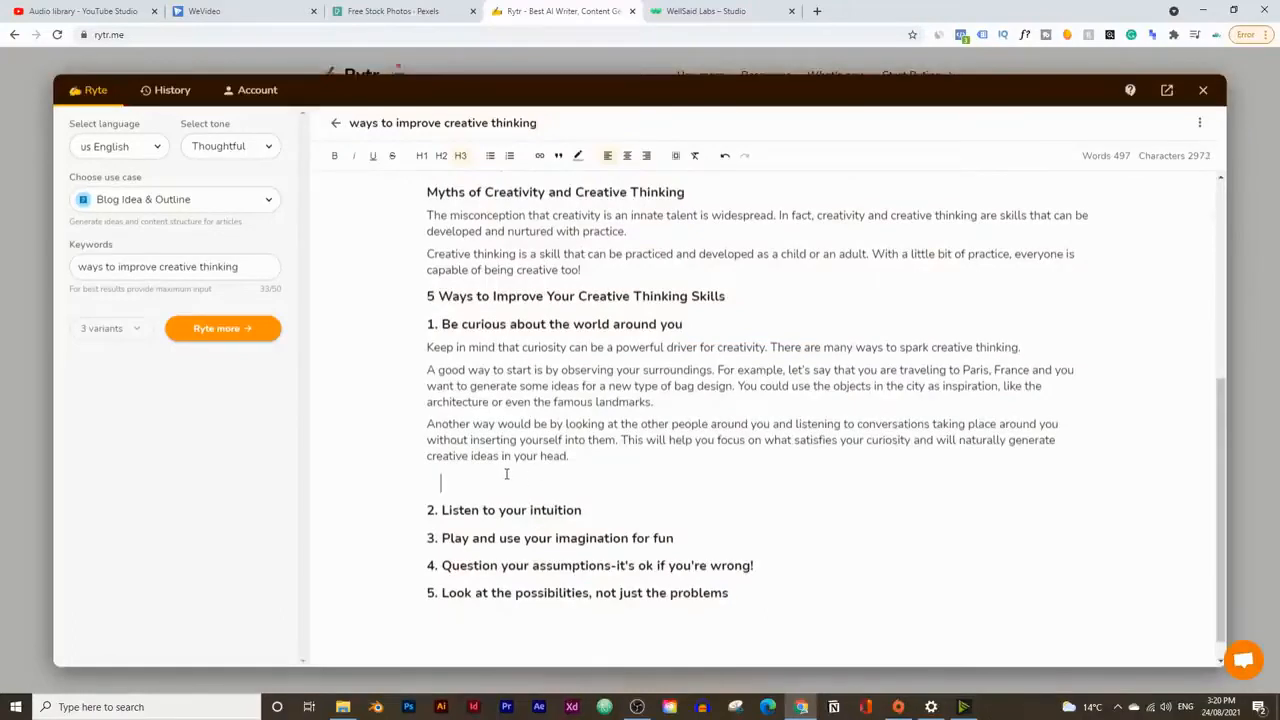
{"action": "key", "text": "BackSpace"}
{"action": "key", "text": "BackSpace"}
{"action": "key", "text": "BackSpace"}
Step: Add "to spark your creativity" to heading 2, "Listen to your intuition", and generate paragraphs from it
{"action": "left_click", "coordinate": [606, 483]}
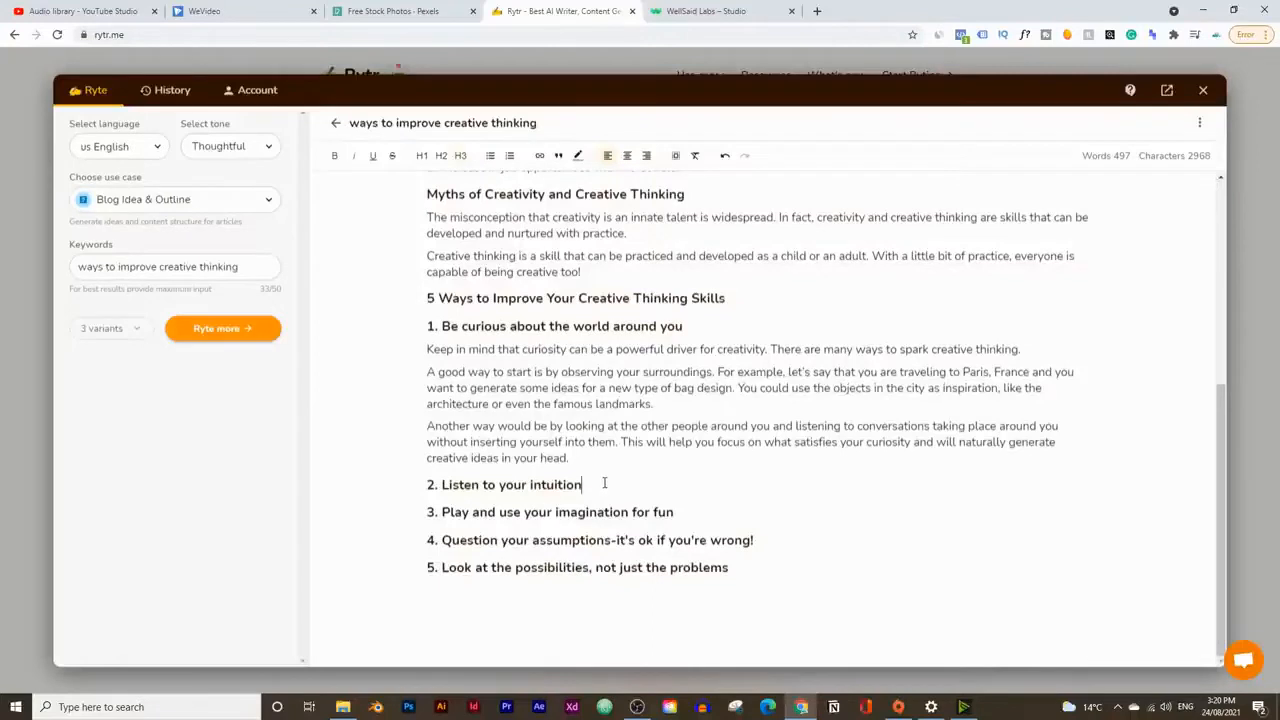
{"action": "type", "text": "to psar"}
{"action": "key", "text": "BackSpace"}
{"action": "key", "text": "BackSpace"}
{"action": "key", "text": "BackSpace"}
{"action": "type", "text": "par"}
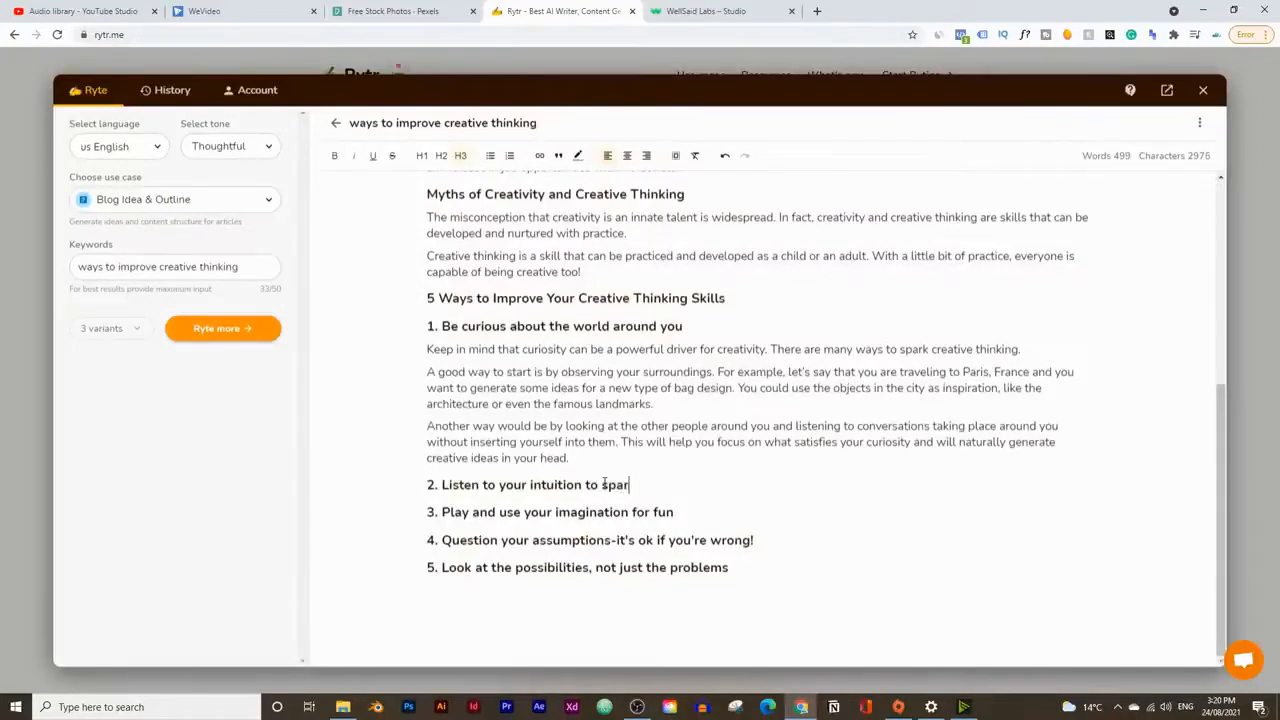
{"action": "type", "text": "k your creativity"}
{"action": "mouse_move", "coordinate": [733, 485]}
{"action": "left_mouse_down"}
{"action": "mouse_move", "coordinate": [470, 512]}
{"action": "mouse_move", "coordinate": [448, 487]}
{"action": "mouse_move", "coordinate": [728, 485]}
{"action": "left_mouse_up"}
{"action": "left_click", "coordinate": [443, 485]}
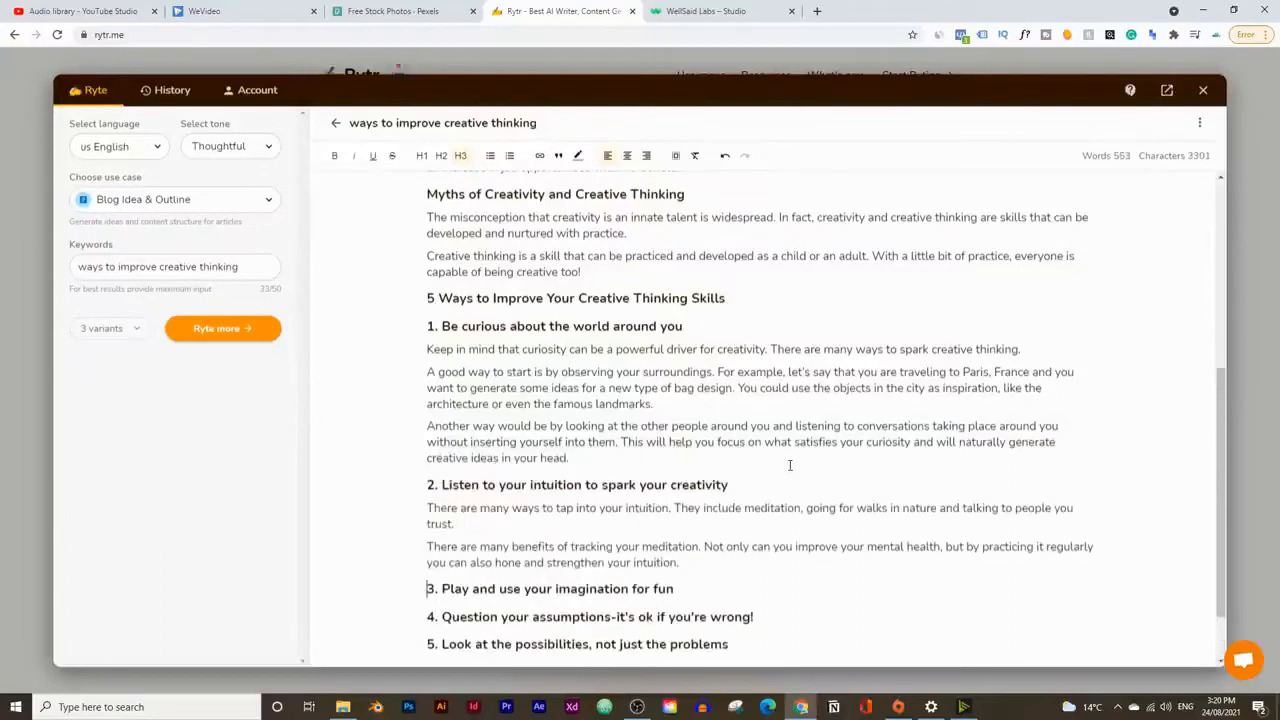
Step: Shorten heading 2 back to "Listen to your intuition"
{"action": "scroll", "coordinate": [738, 482], "scroll_direction": "down", "scroll_amount": 2}
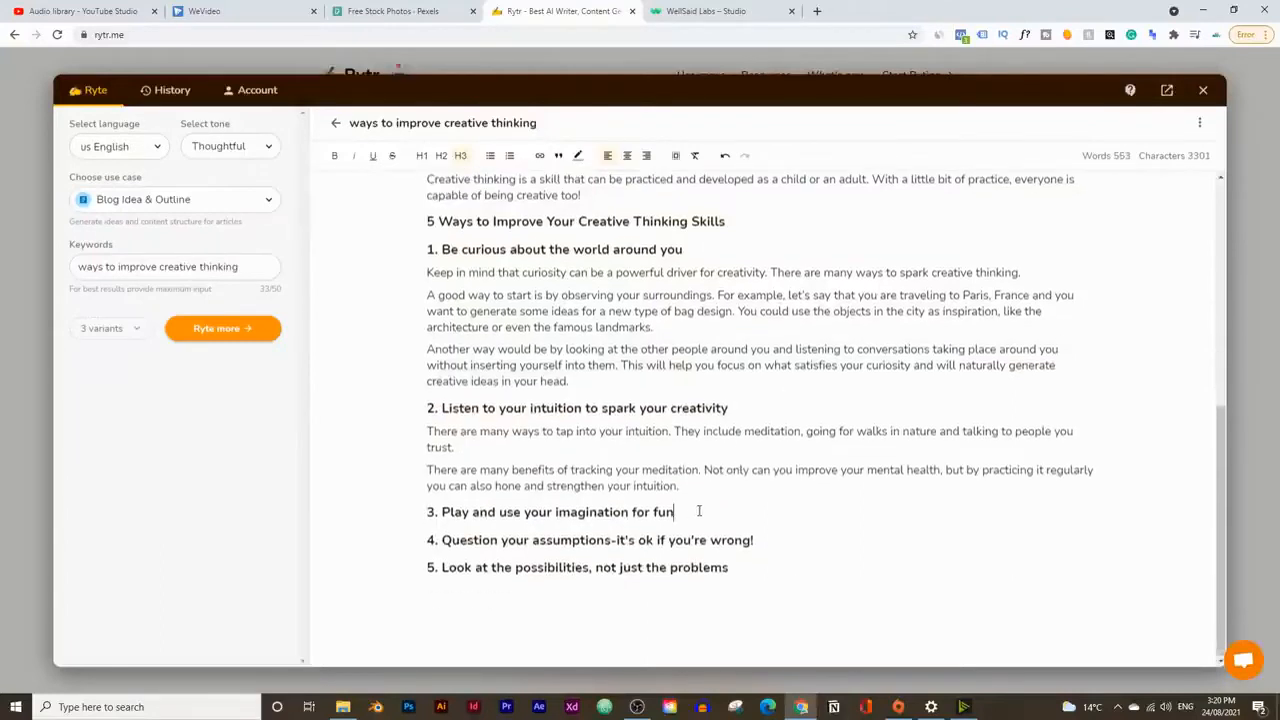
{"action": "left_click_drag", "start_coordinate": [750, 408], "coordinate": [603, 410]}
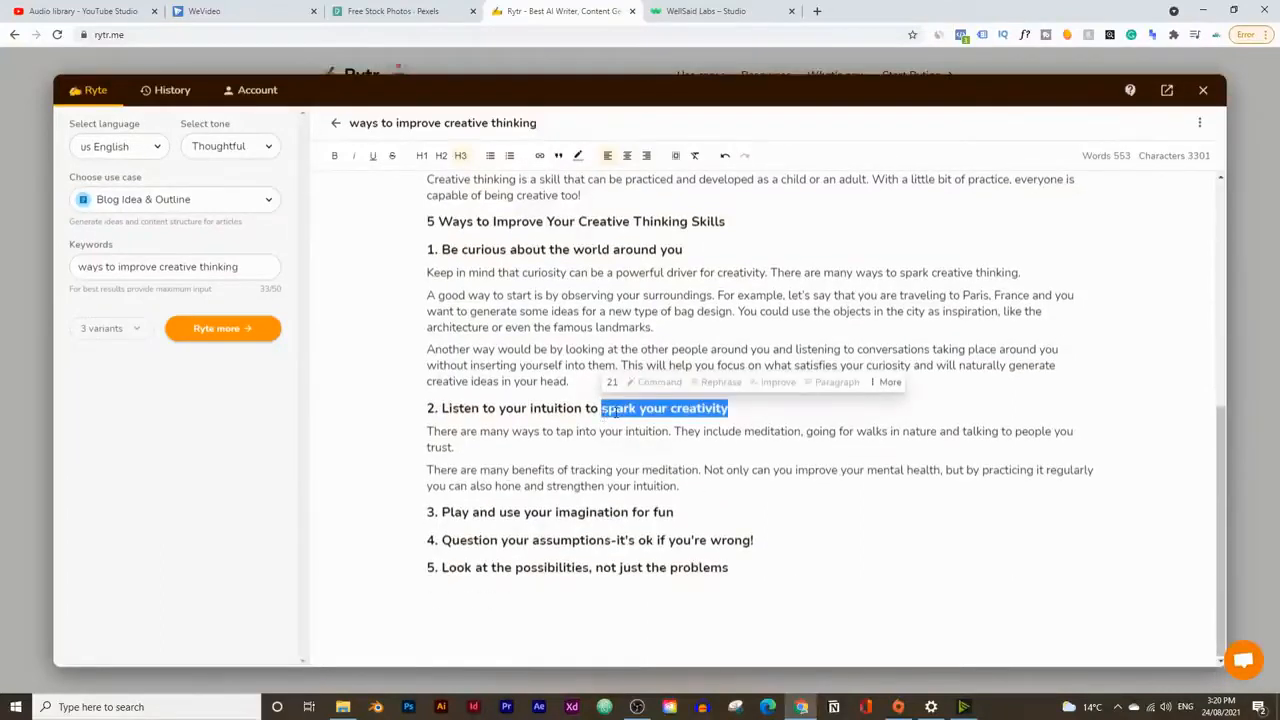
{"action": "key", "text": "BackSpace"}
{"action": "key", "text": "BackSpace"}
{"action": "key", "text": "BackSpace"}
{"action": "key", "text": "BackSpace"}
{"action": "key", "text": "BackSpace"}
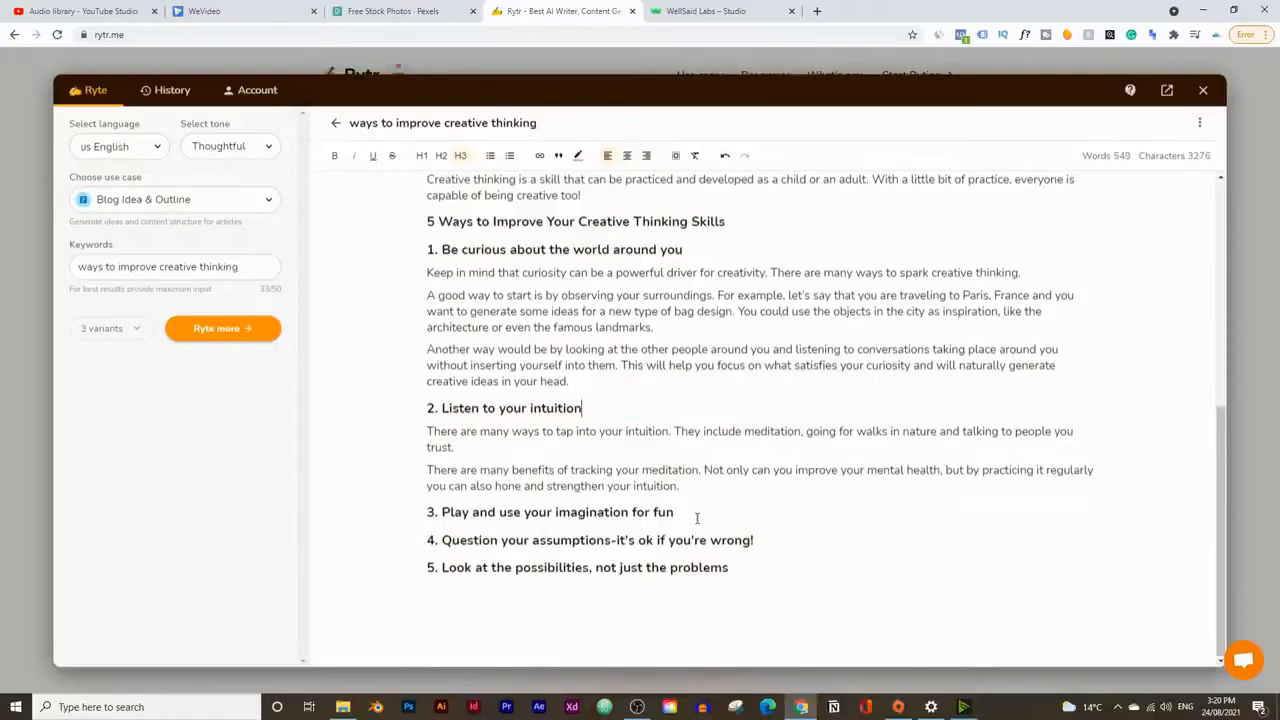
Step: Append "to spark your creativity" to heading 3, "Play and use your imagination for fun", and generate its paragraphs
{"action": "left_click", "coordinate": [696, 517]}
{"action": "type", "text": "to spark t"}
{"action": "type", "text": "our creativitry"}
{"action": "key", "text": "BackSpace"}
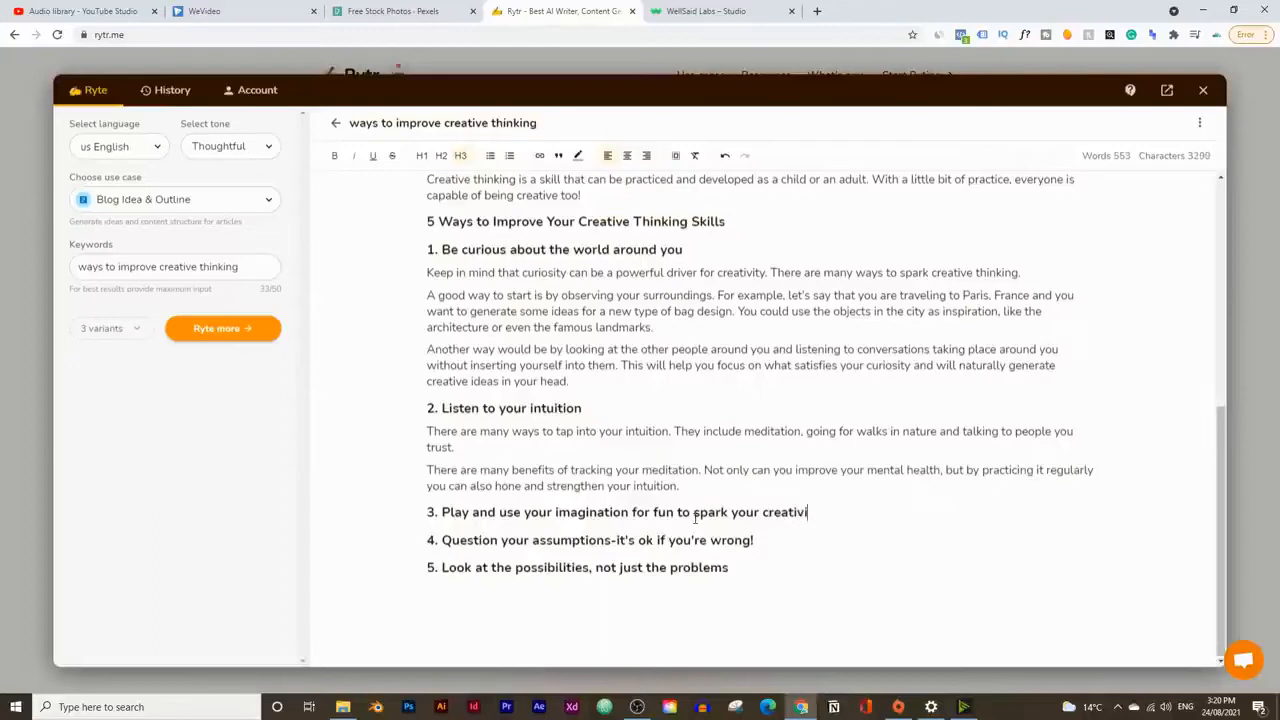
{"action": "type", "text": "y"}
{"action": "key", "text": "BackSpace"}
{"action": "type", "text": "ty"}
{"action": "left_click_drag", "start_coordinate": [759, 514], "coordinate": [442, 513]}
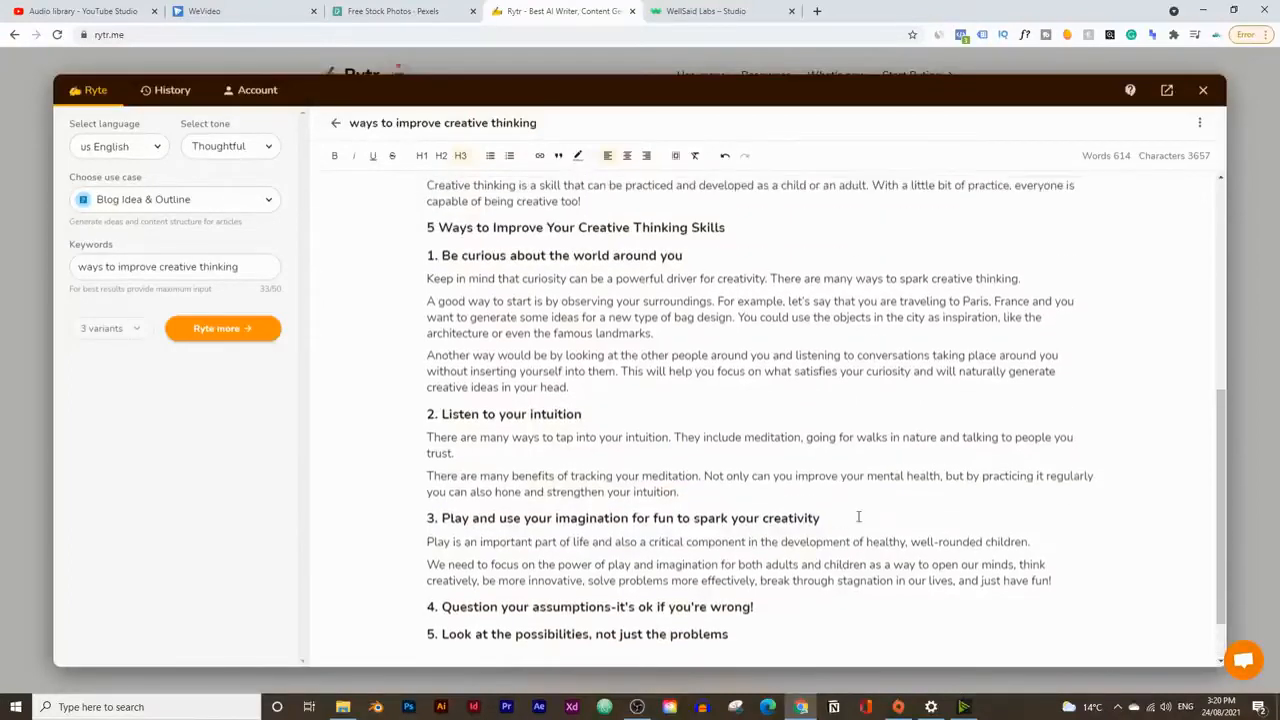
Step: Delete "to spark your creativity" from the end of heading 3
{"action": "scroll", "coordinate": [611, 586], "scroll_direction": "down", "scroll_amount": 1}
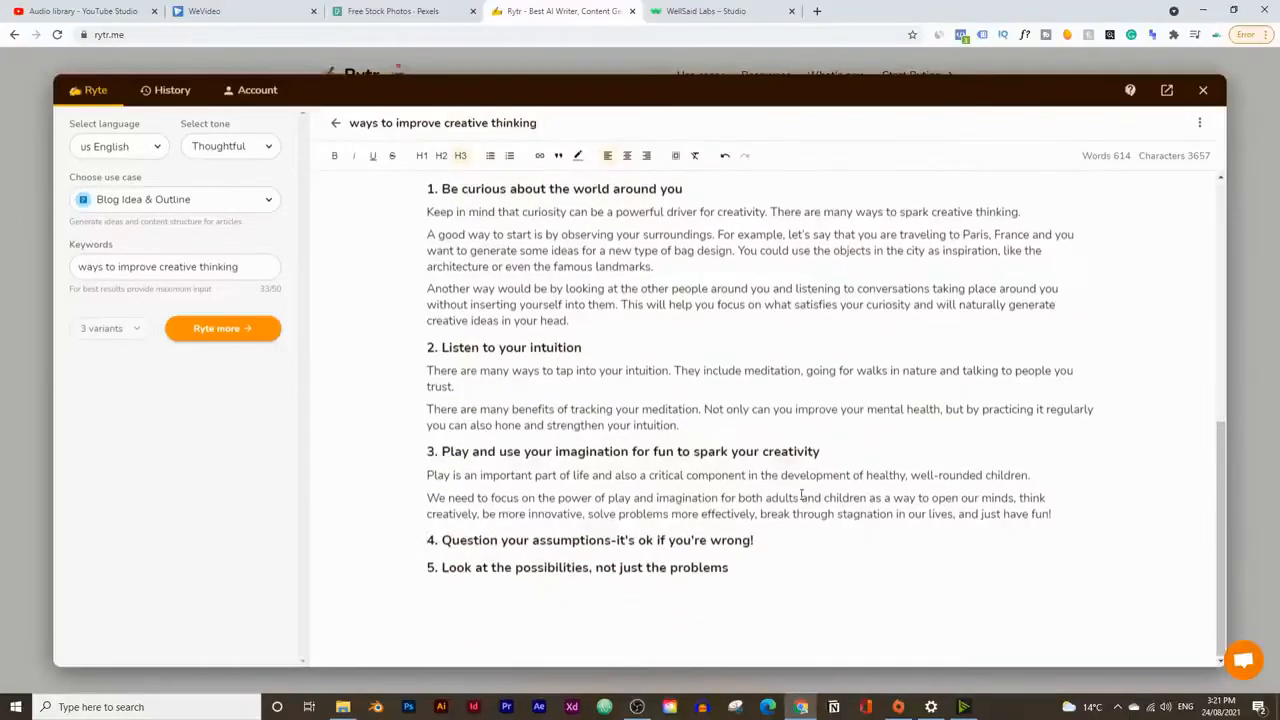
{"action": "left_click_drag", "start_coordinate": [844, 453], "coordinate": [678, 444]}
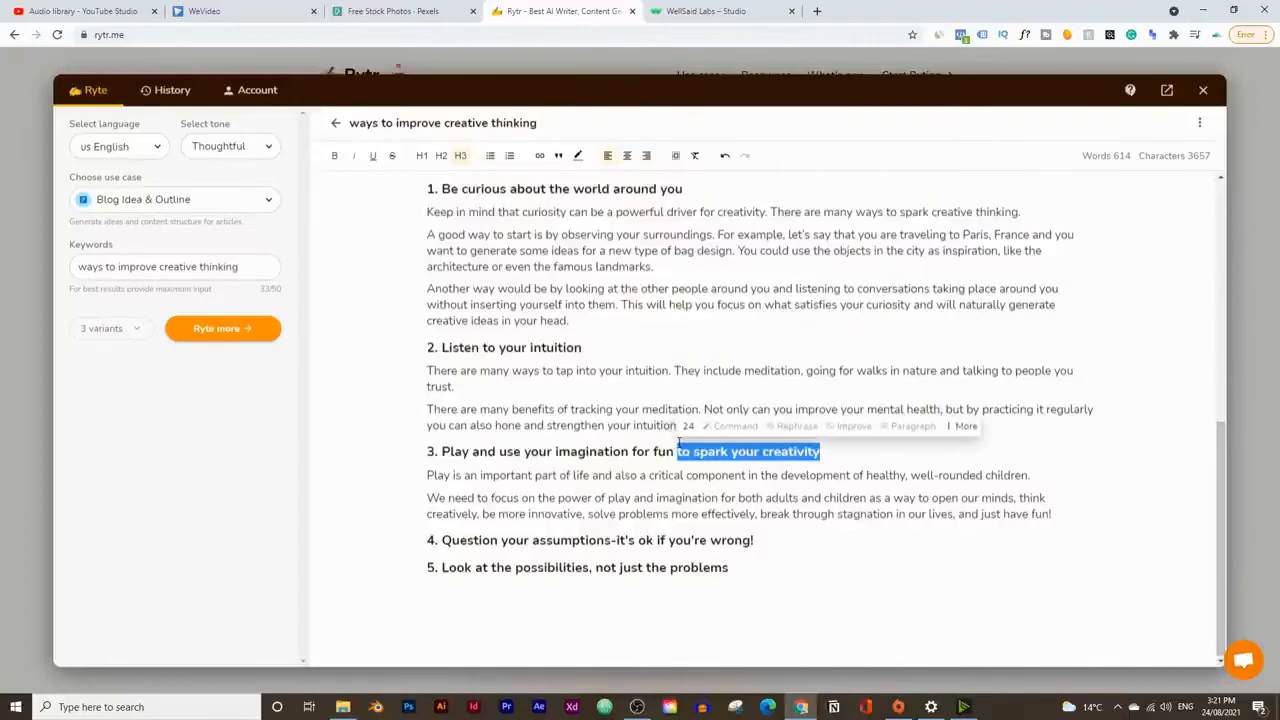
{"action": "key", "text": "BackSpace"}
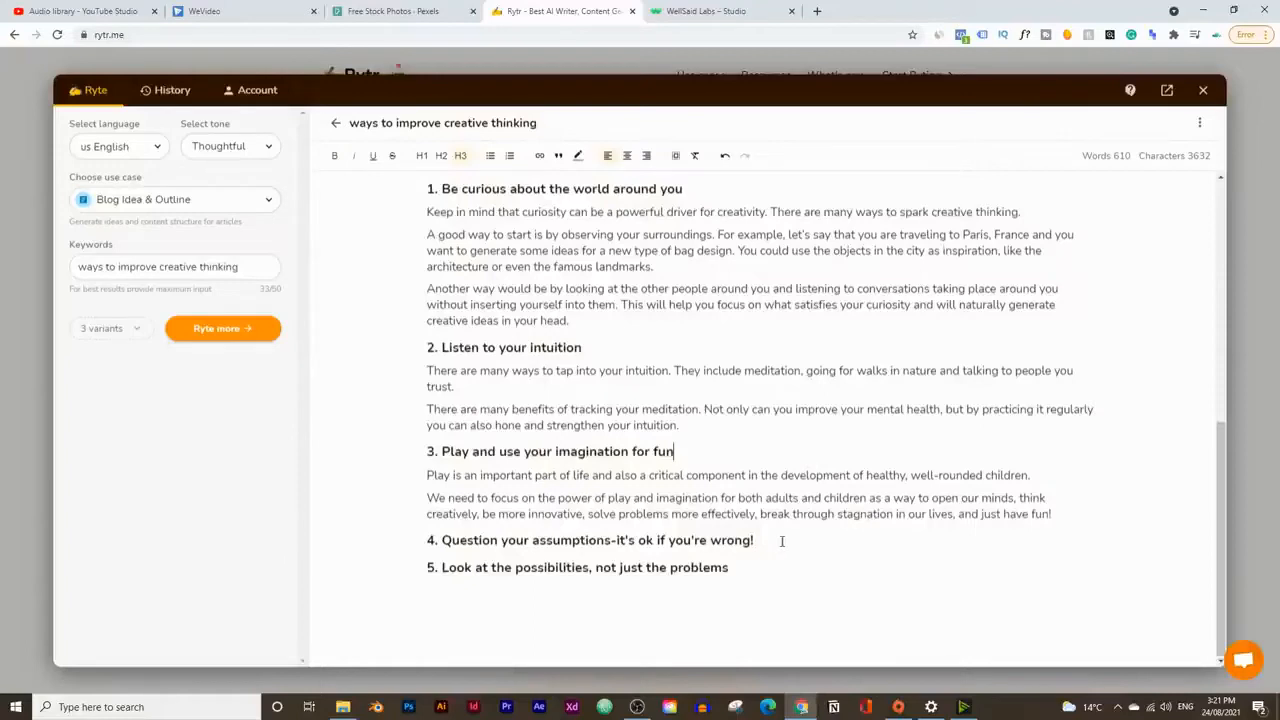
Step: Generate paragraphs for heading 4, "Question your assumptions", and heading 5, "Look at the possibilities, not just the problems"
{"action": "left_click_drag", "start_coordinate": [771, 542], "coordinate": [441, 541]}
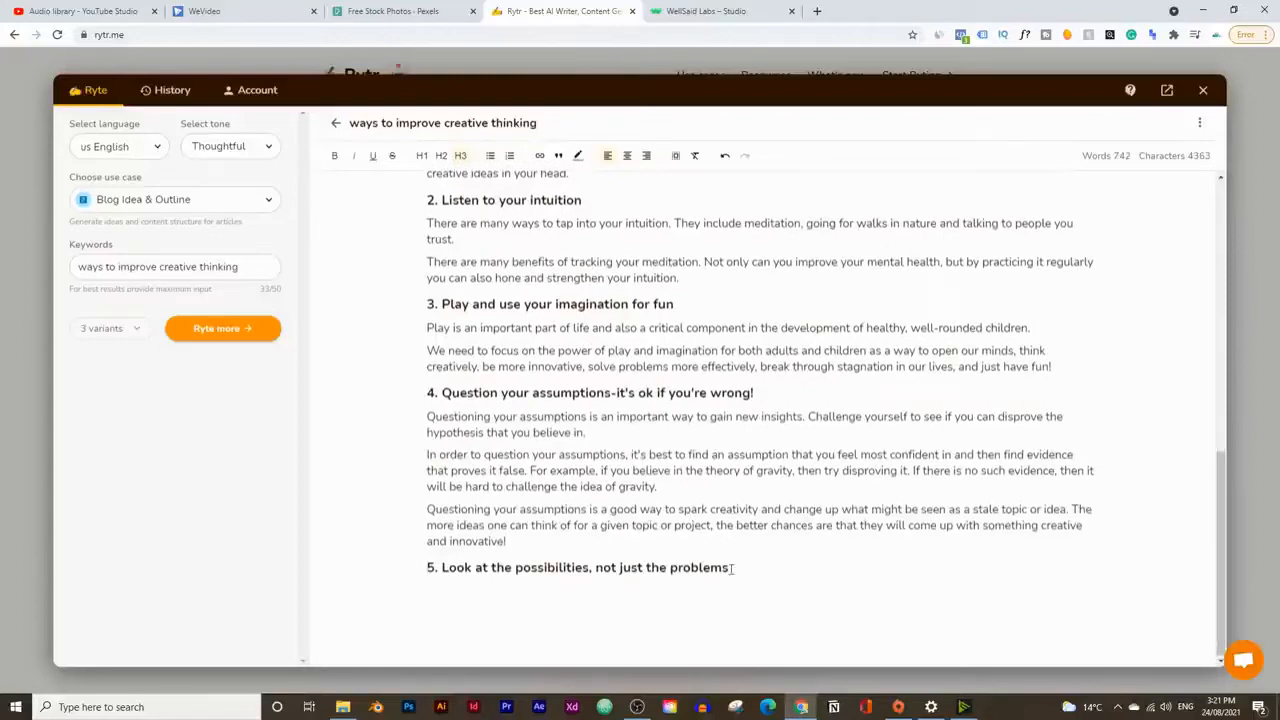
{"action": "left_click_drag", "start_coordinate": [729, 567], "coordinate": [443, 564]}
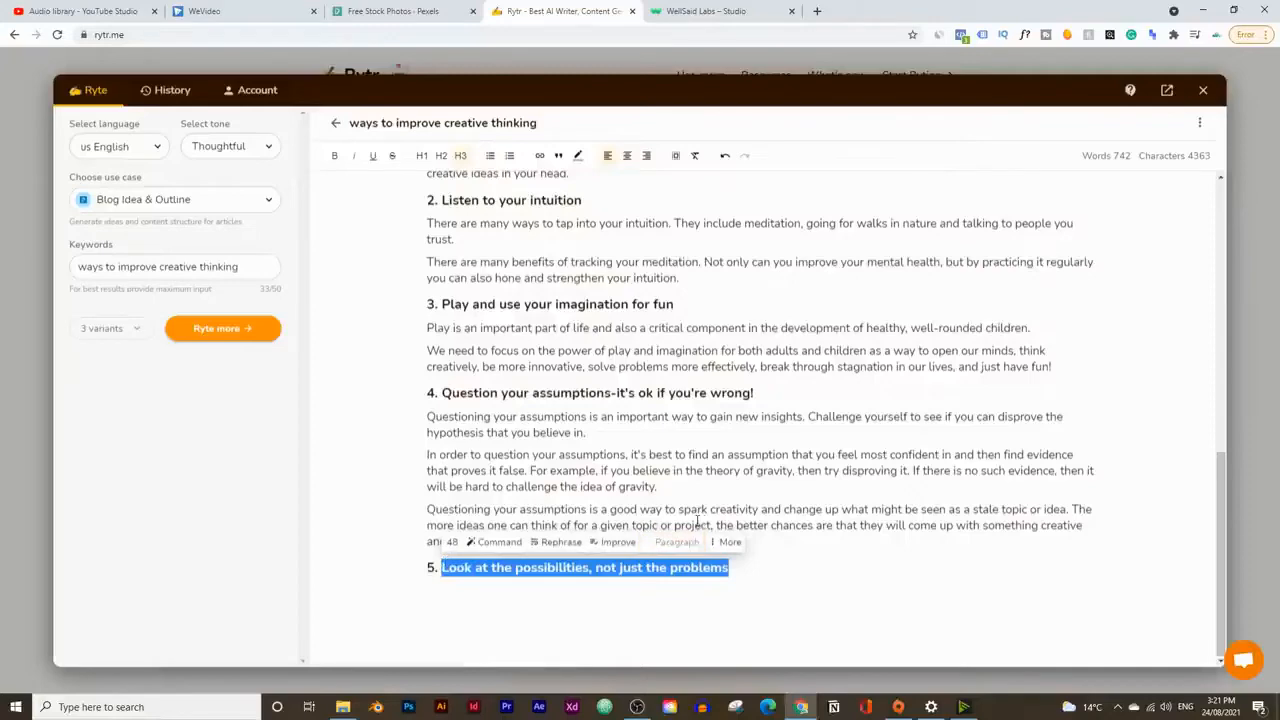
{"action": "scroll", "coordinate": [690, 515], "scroll_direction": "up", "scroll_amount": 5}
{"action": "scroll", "coordinate": [985, 335], "scroll_direction": "down", "scroll_amount": 5}
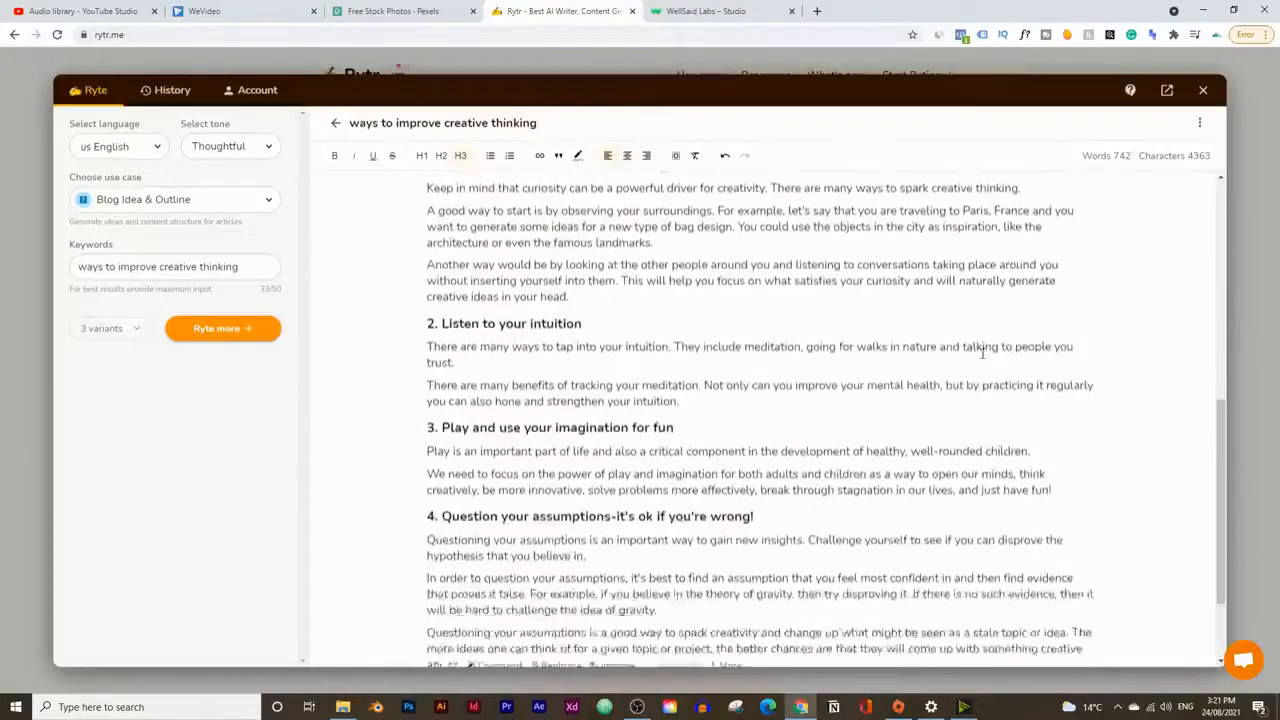
{"action": "scroll", "coordinate": [1006, 487], "scroll_direction": "down", "scroll_amount": 1}
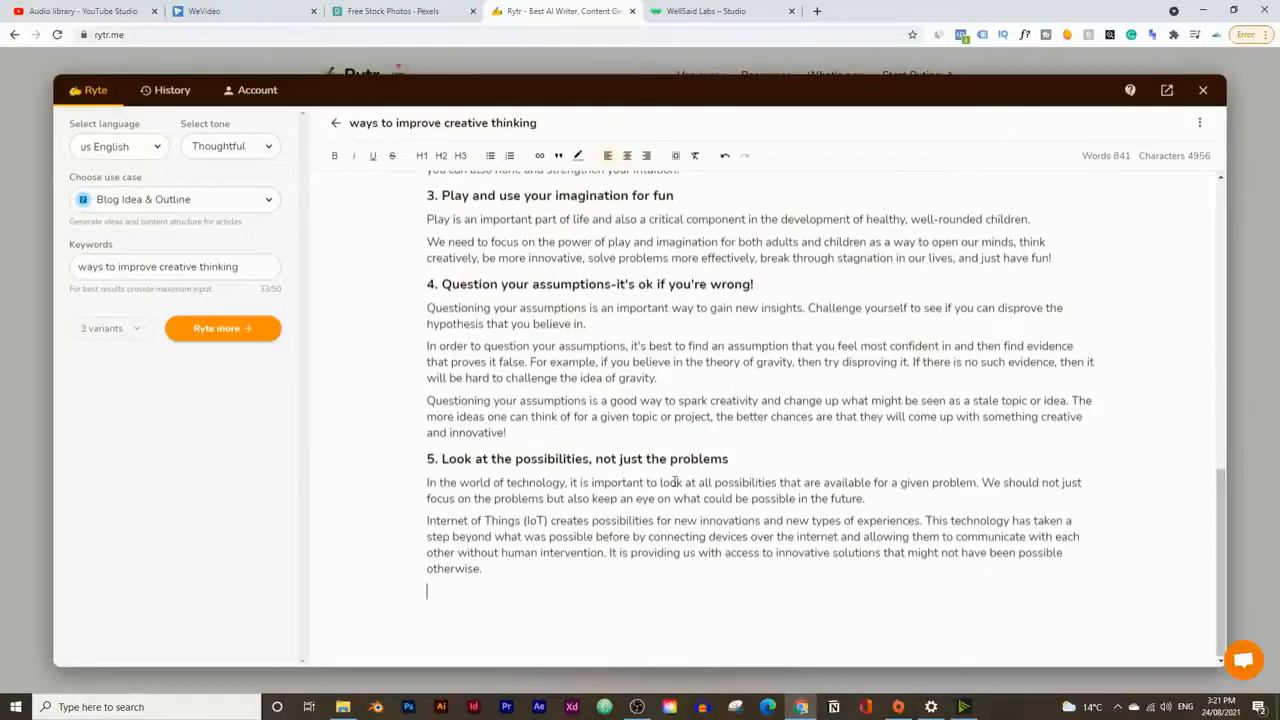
Step: Add the level-2 heading "Conclusion about creative thinking" at the end of the script and generate its paragraphs
{"action": "type", "text": "Conclusion about "}
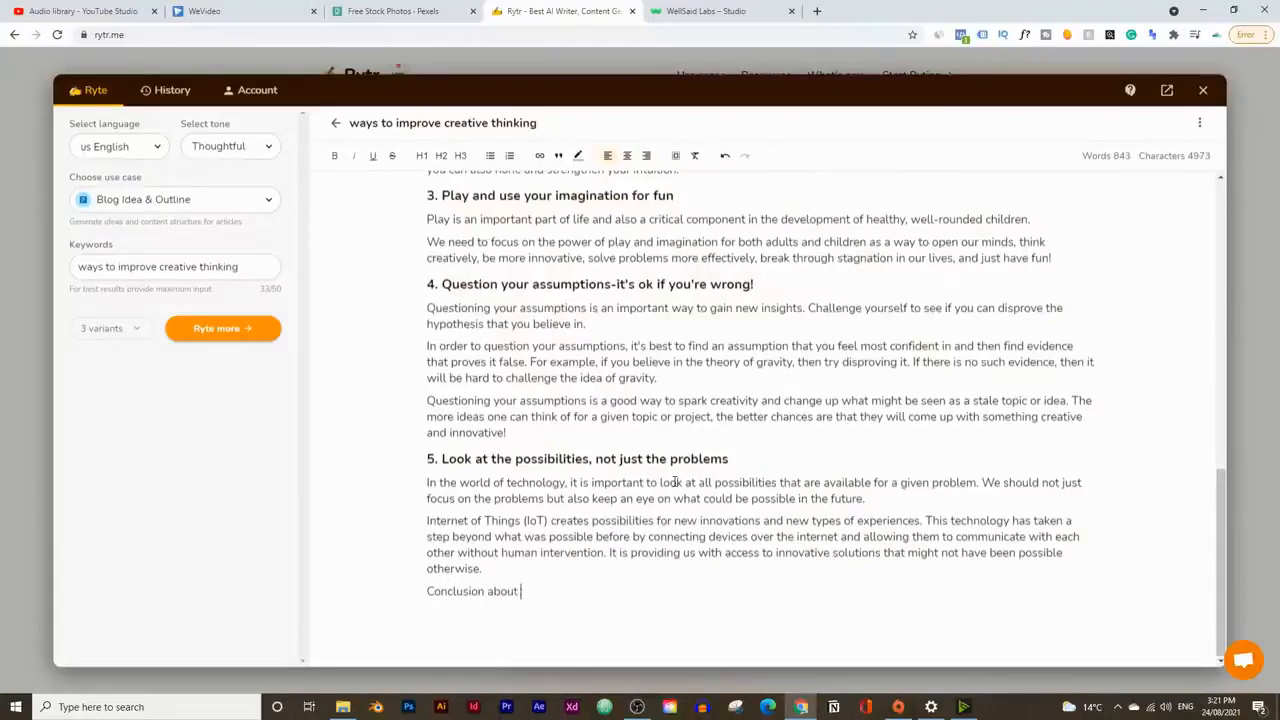
{"action": "type", "text": "treative thinking"}
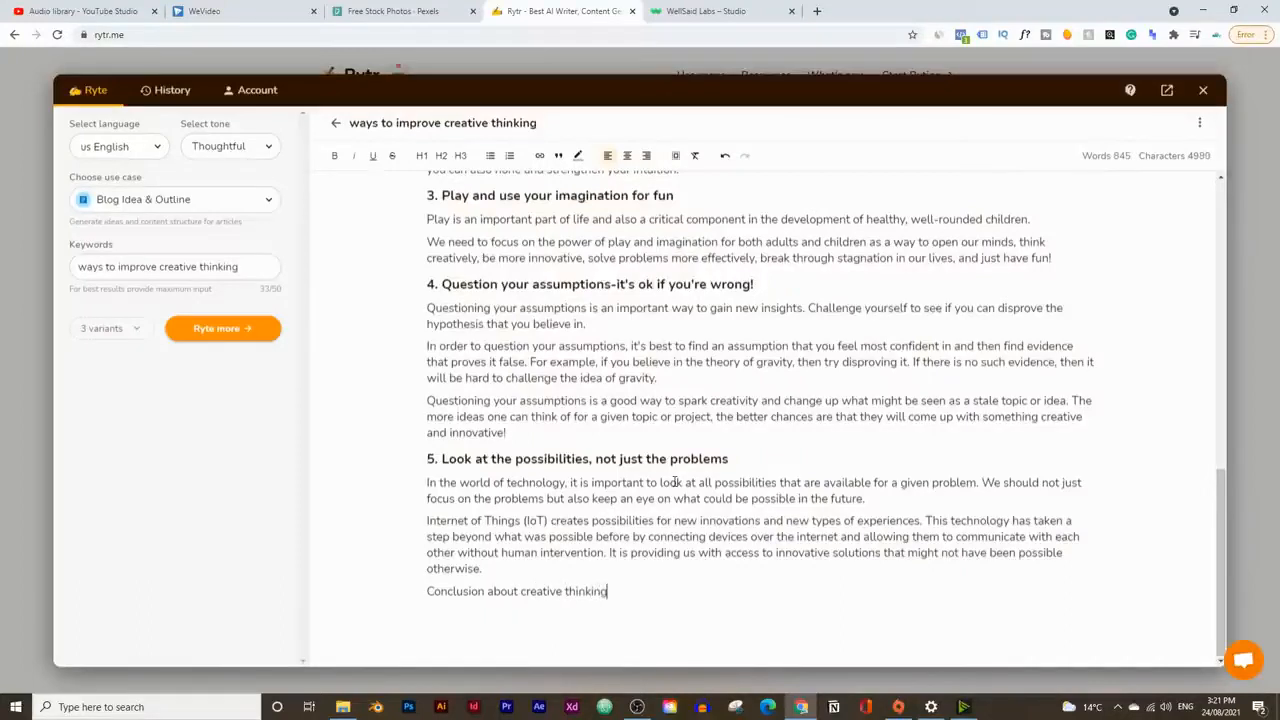
{"action": "left_click_drag", "start_coordinate": [658, 595], "coordinate": [394, 594]}
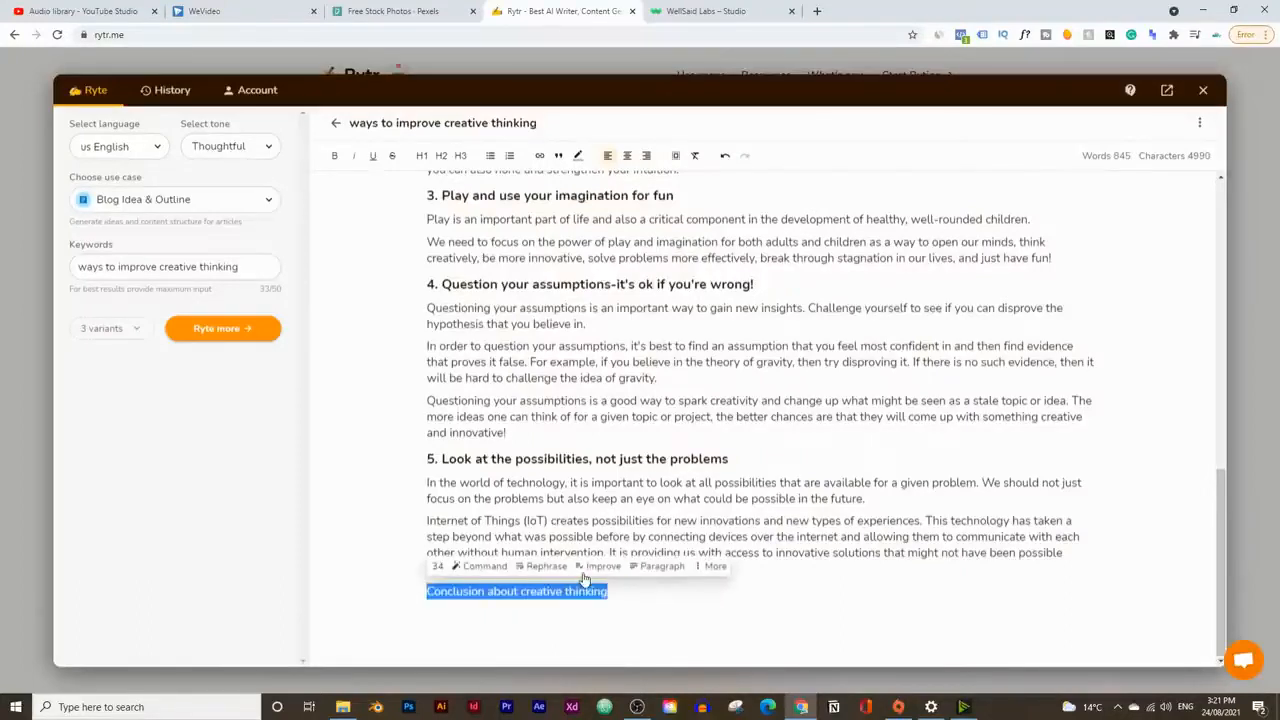
{"action": "left_click", "coordinate": [439, 162]}
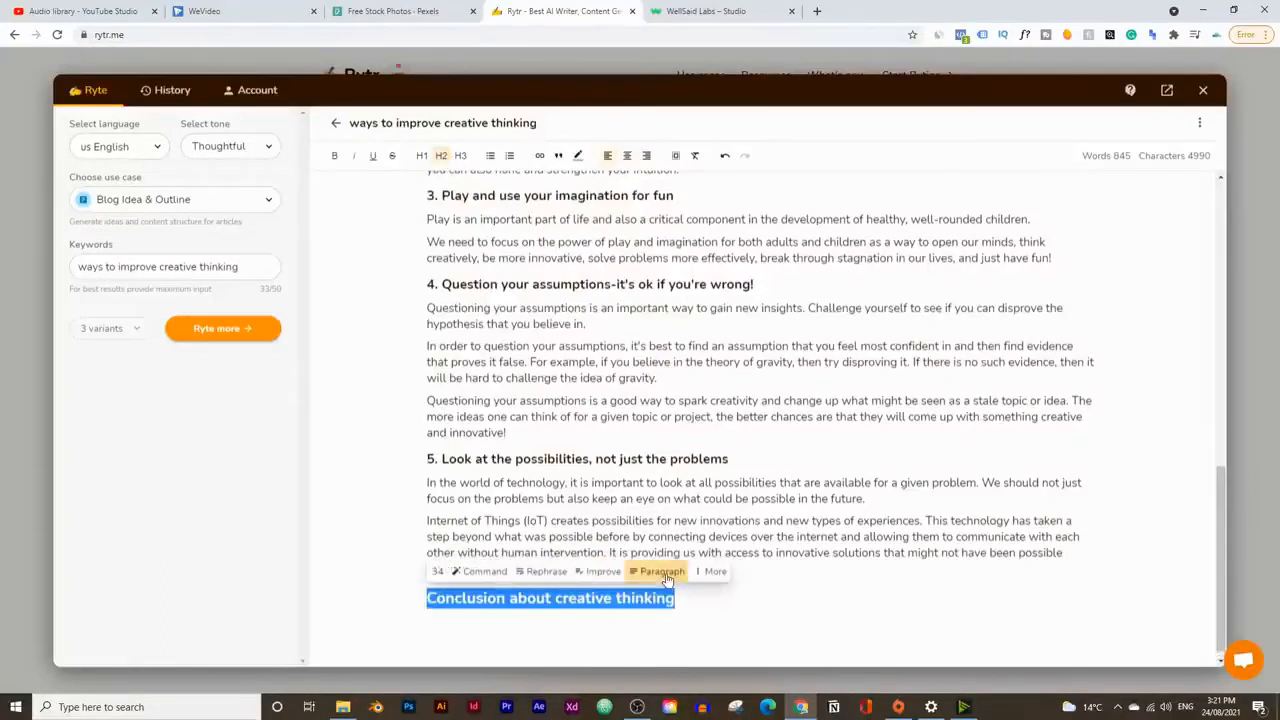
{"action": "scroll", "coordinate": [937, 515], "scroll_direction": "down", "scroll_amount": 1}
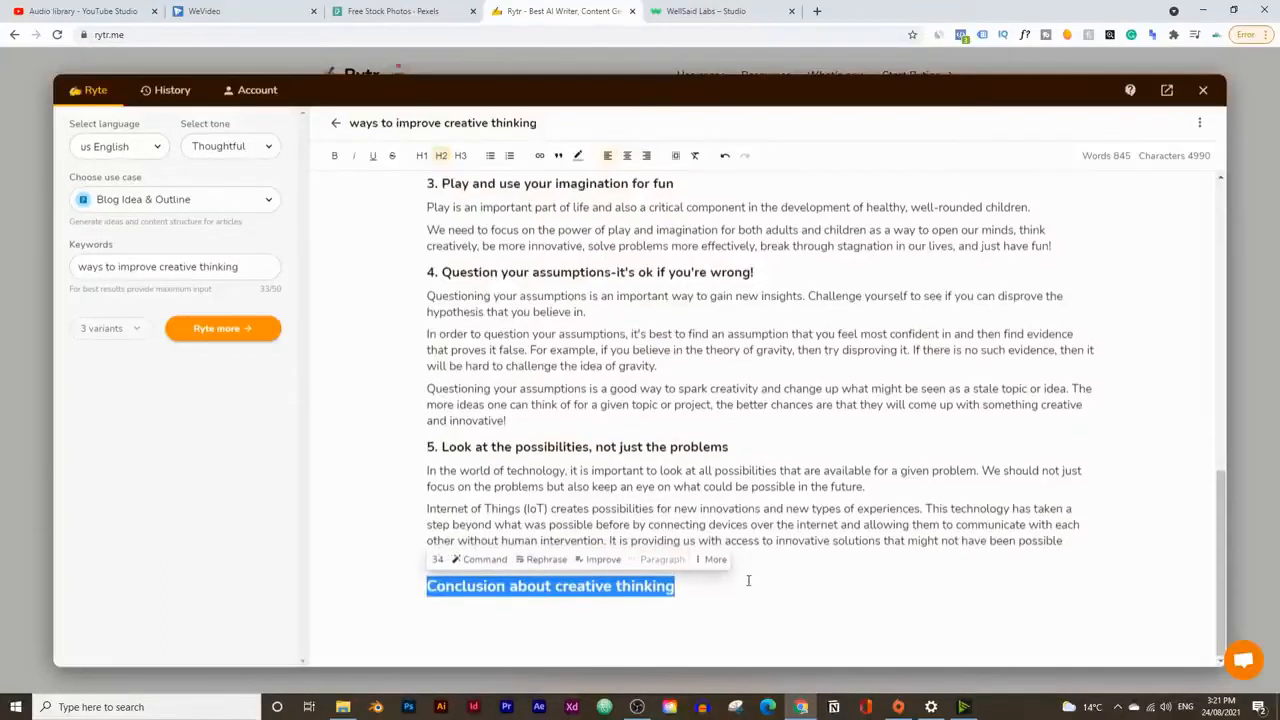
{"action": "scroll", "coordinate": [430, 601], "scroll_direction": "down", "scroll_amount": 1}
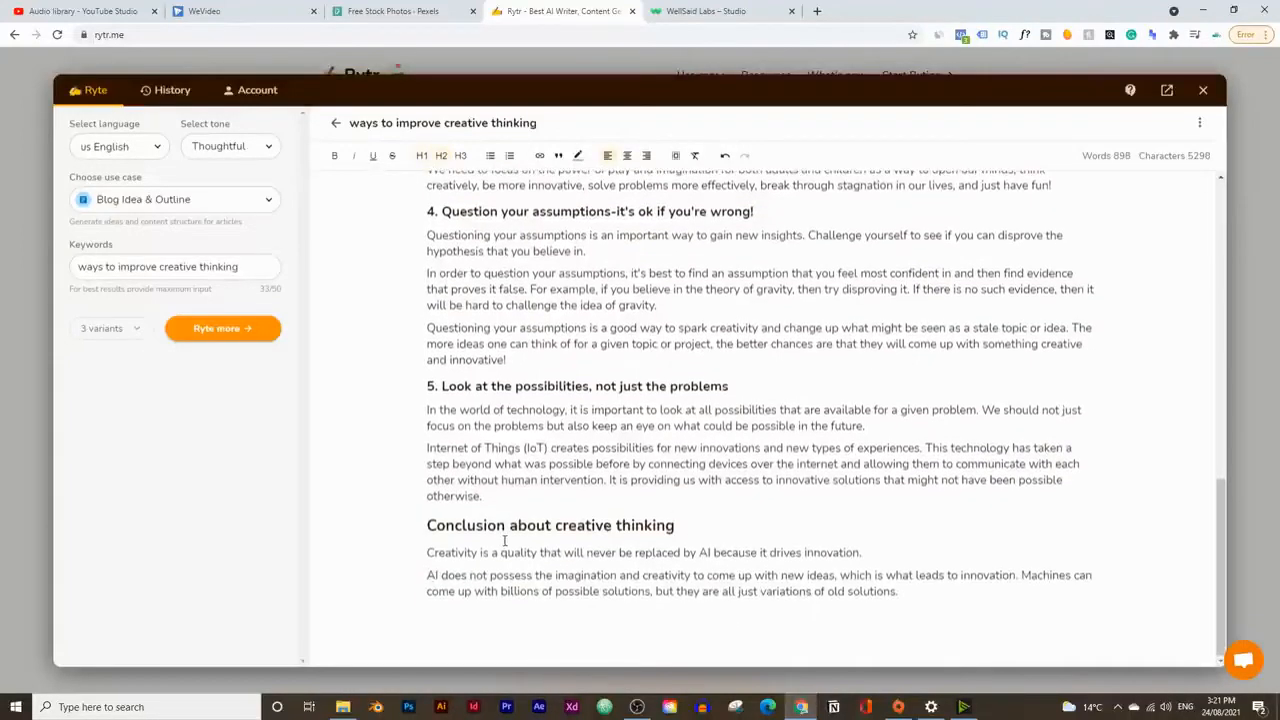
Step: Delete the heading "Conclusion about creative thinking", keeping the generated paragraphs beneath it
{"action": "left_click_drag", "start_coordinate": [509, 525], "coordinate": [710, 535]}
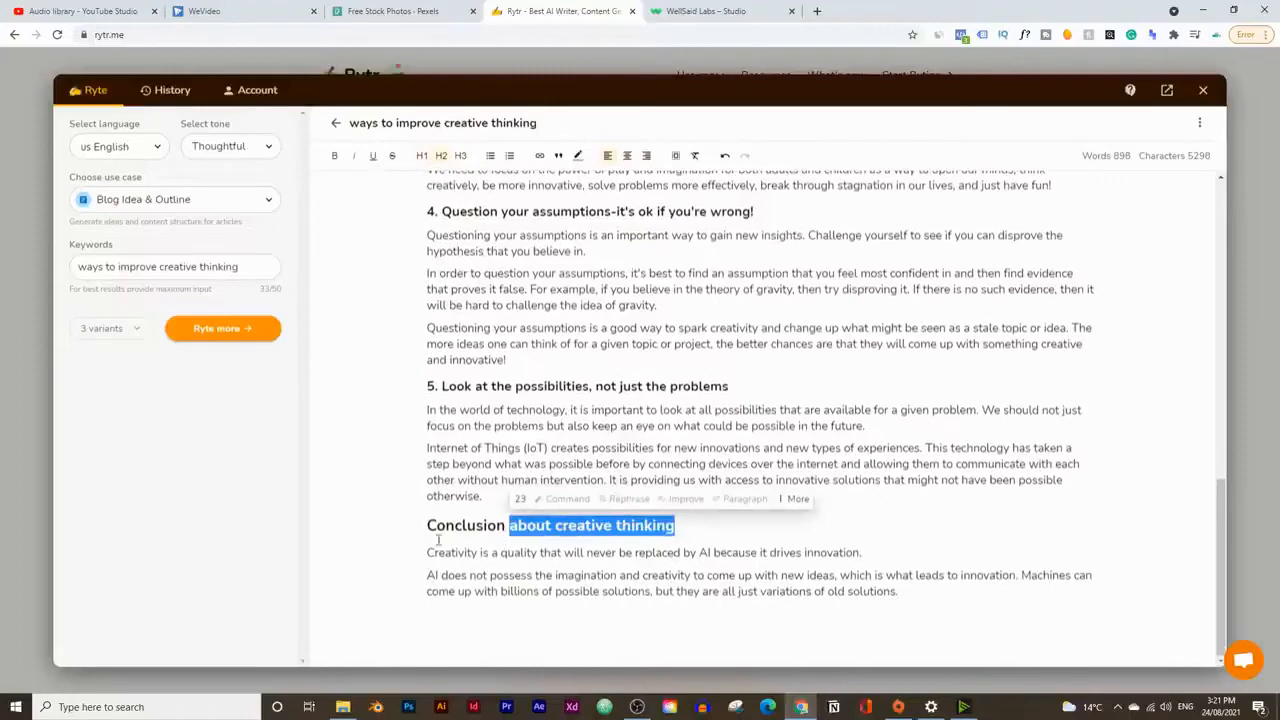
{"action": "left_click_drag", "start_coordinate": [403, 520], "coordinate": [822, 521]}
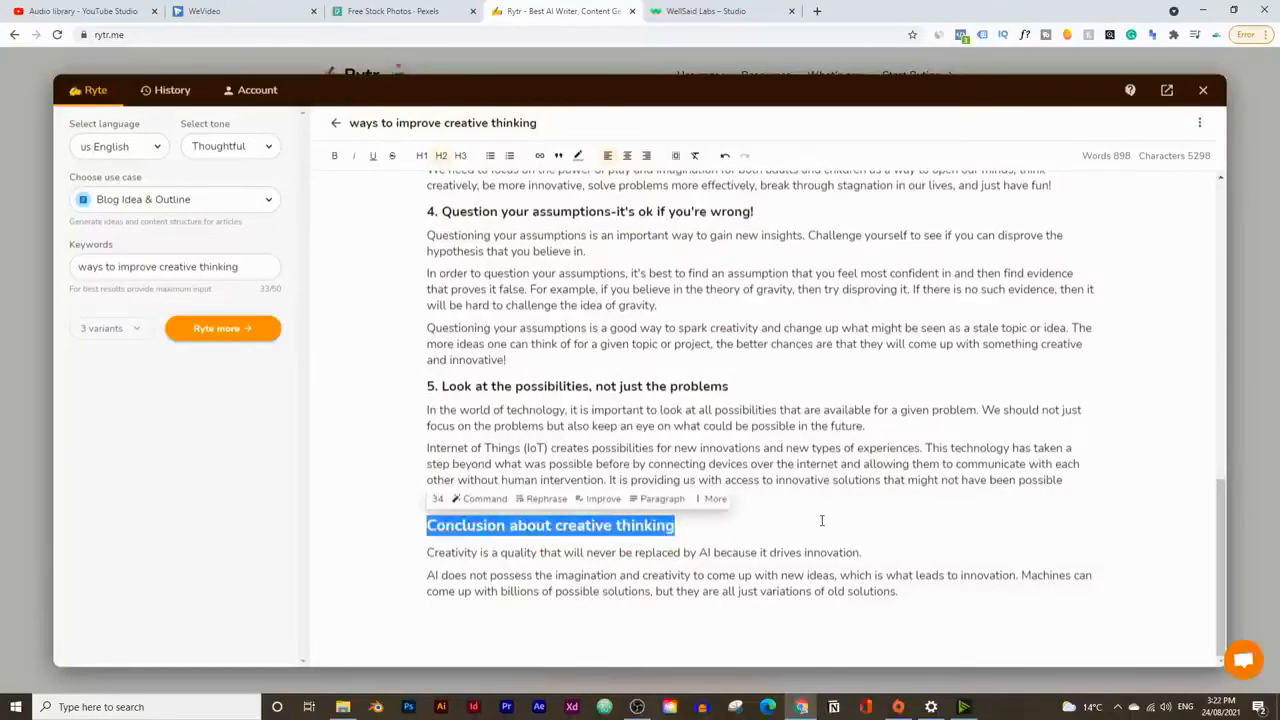
{"action": "key", "text": "BackSpace"}
{"action": "key", "text": "BackSpace"}
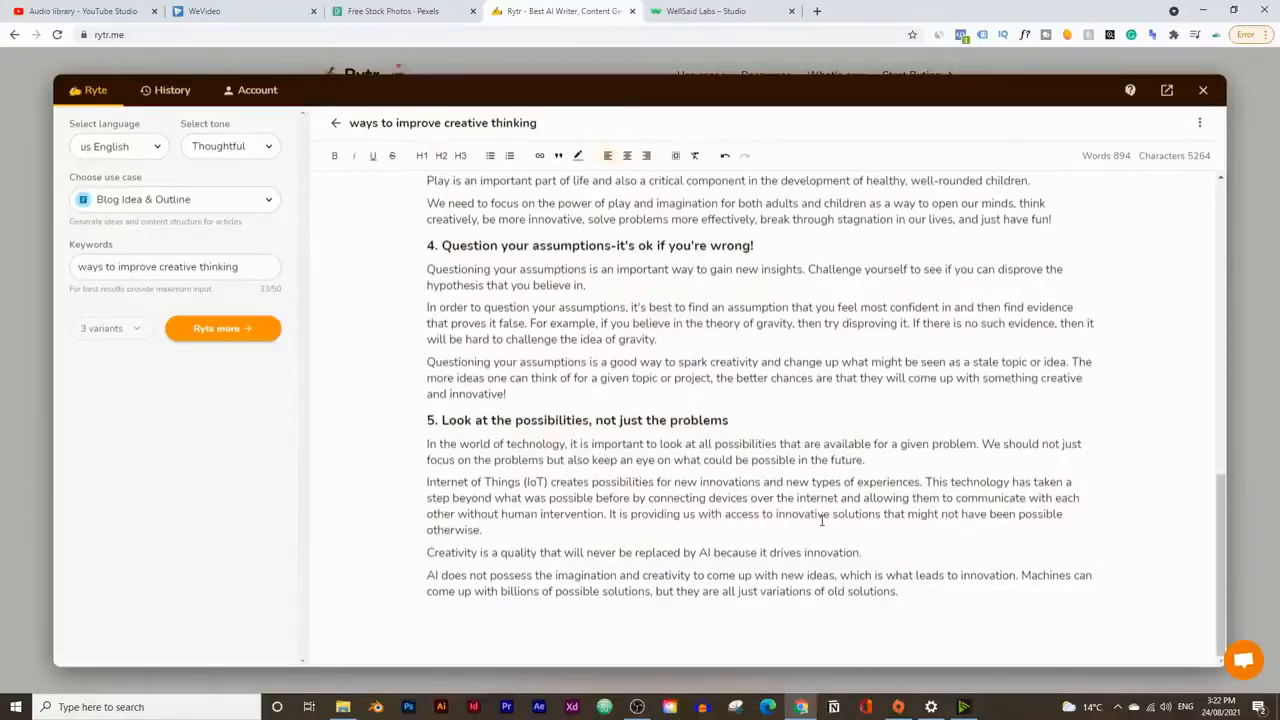
{"action": "key", "text": "Return"}
Step: Run a plagiarism check on the three introduction paragraphs under the title "How to Develop Your Creative Thinking Skills"
{"action": "scroll", "coordinate": [786, 510], "scroll_direction": "up", "scroll_amount": 15}
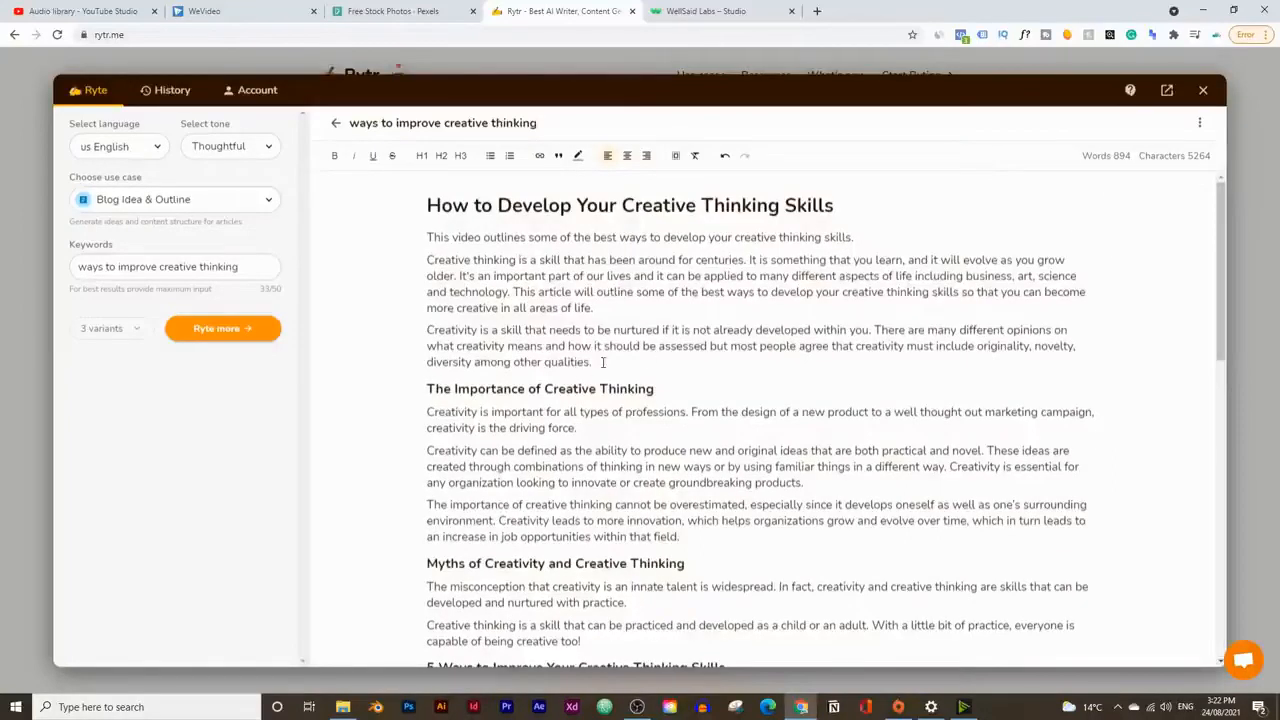
{"action": "left_click_drag", "start_coordinate": [603, 363], "coordinate": [374, 236]}
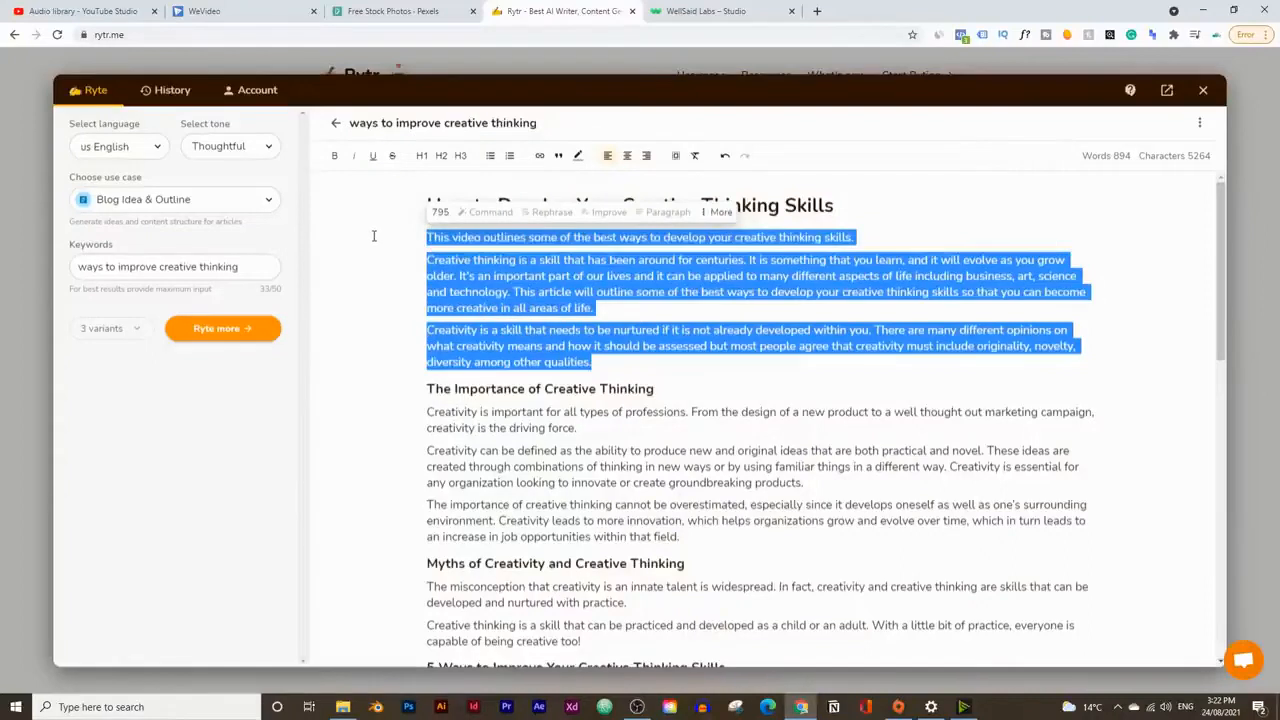
{"action": "left_click", "coordinate": [718, 212]}
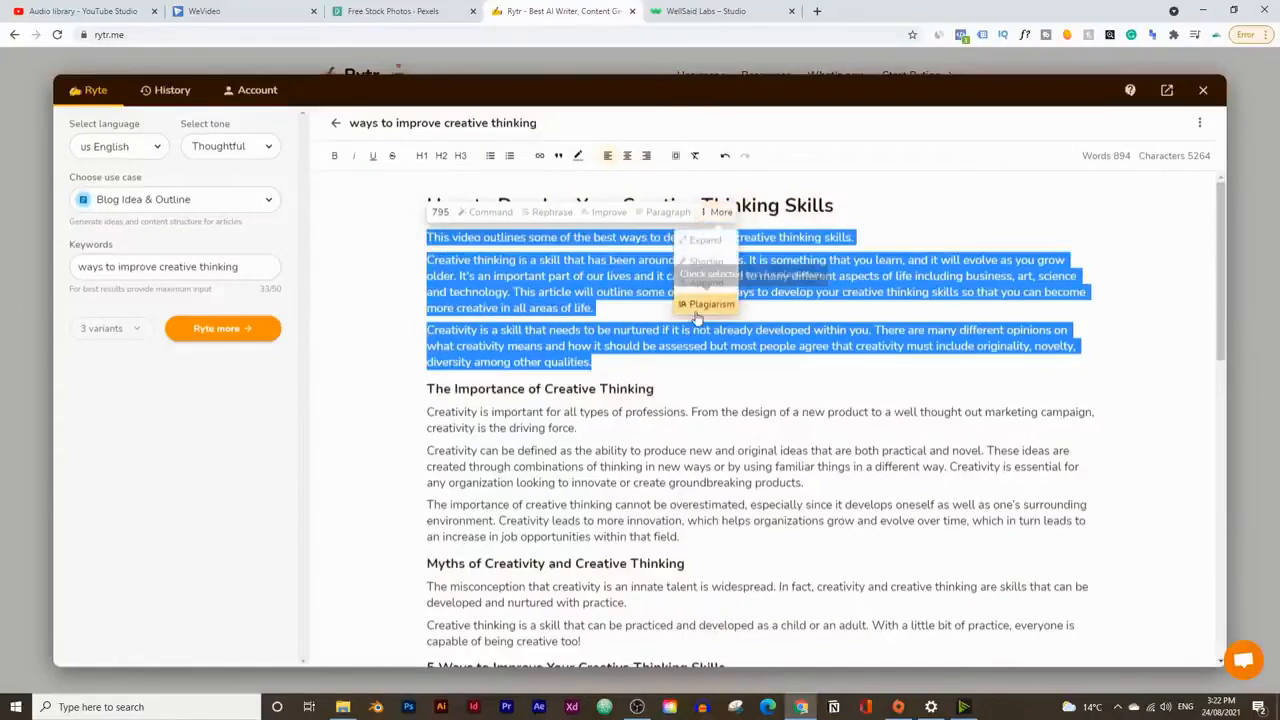
{"action": "left_click", "coordinate": [697, 314]}
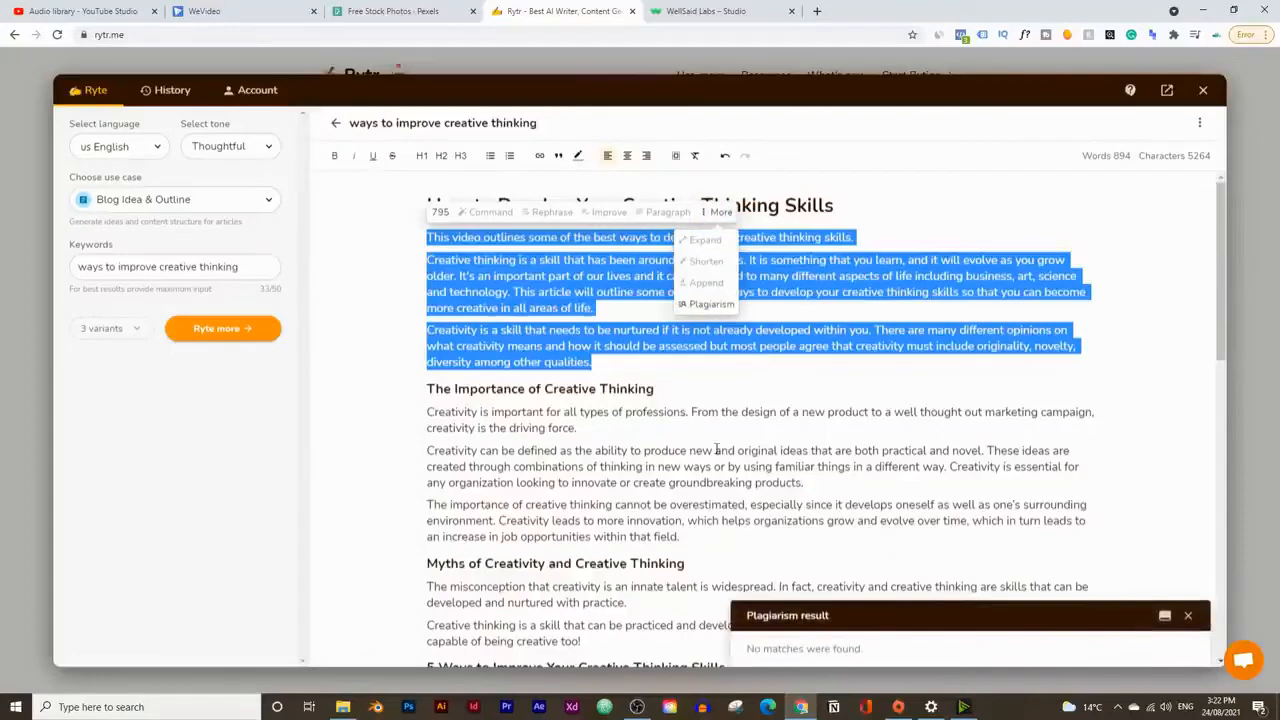
Step: Run a plagiarism check on the three paragraphs under "The Importance of Creative Thinking"
{"action": "left_click_drag", "start_coordinate": [700, 537], "coordinate": [366, 413]}
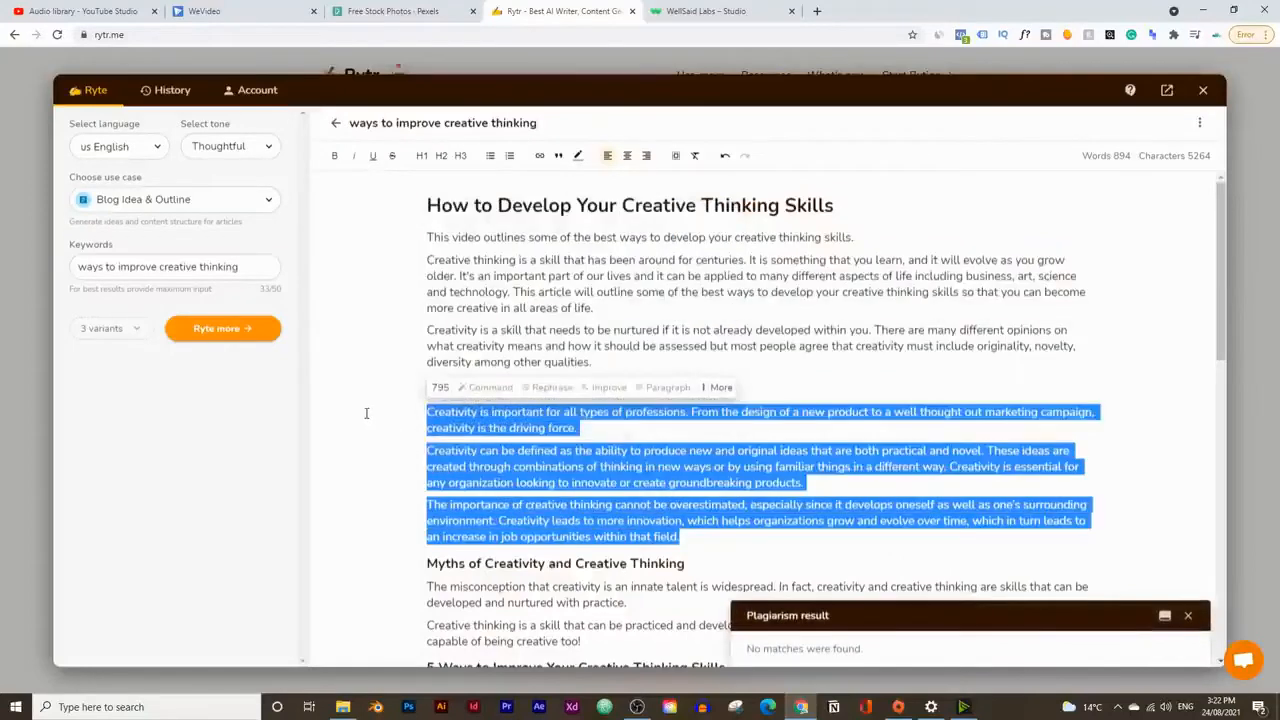
{"action": "left_click", "coordinate": [716, 387]}
{"action": "left_click", "coordinate": [708, 359]}
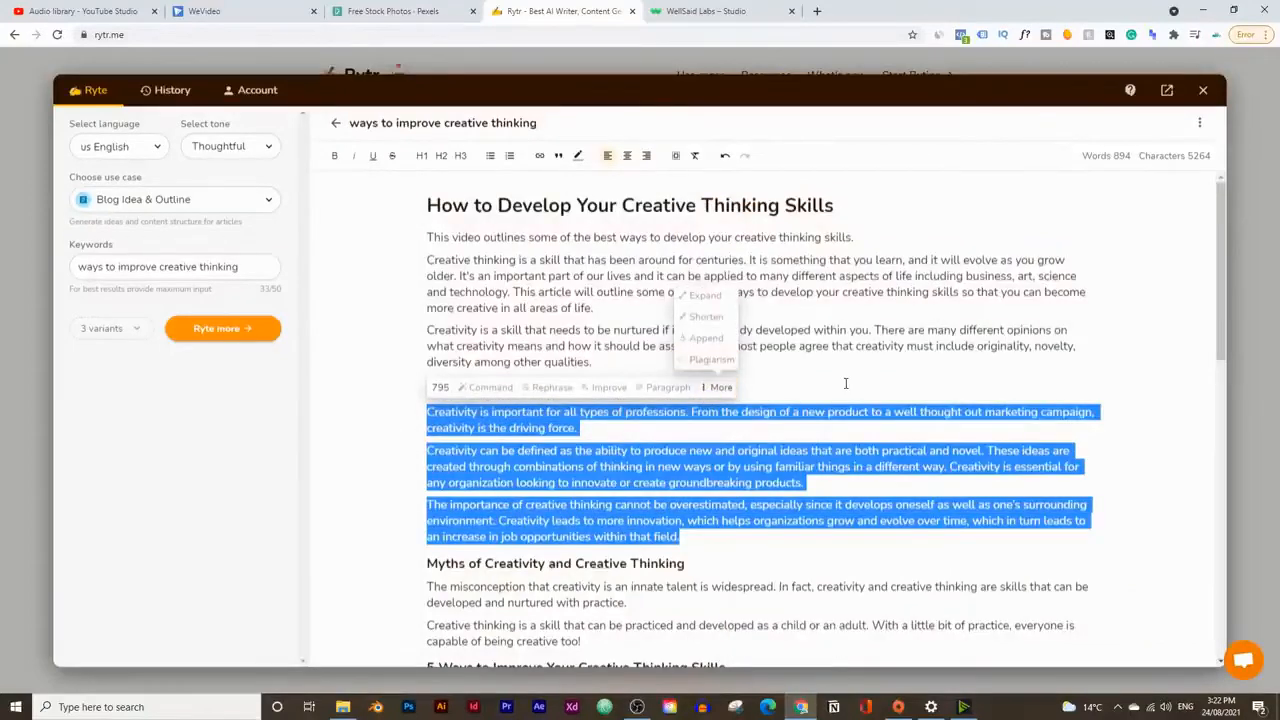
{"action": "left_click", "coordinate": [706, 359]}
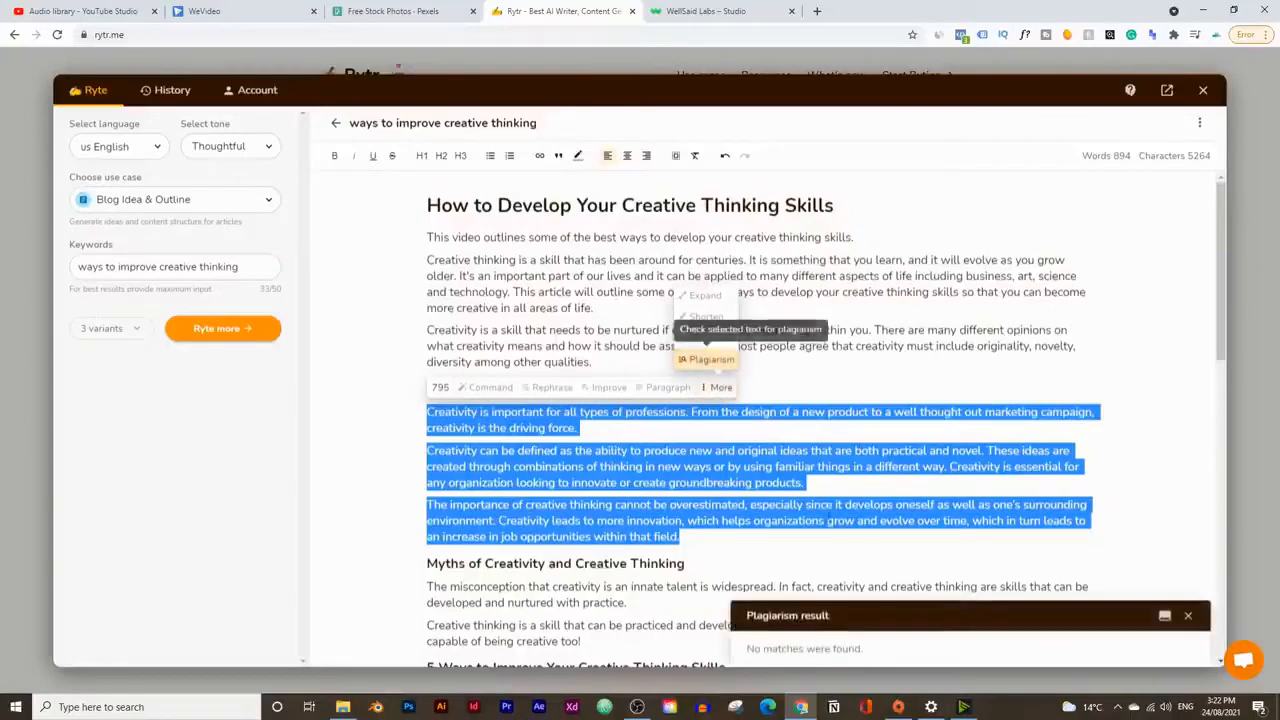
{"action": "left_click", "coordinate": [748, 451]}
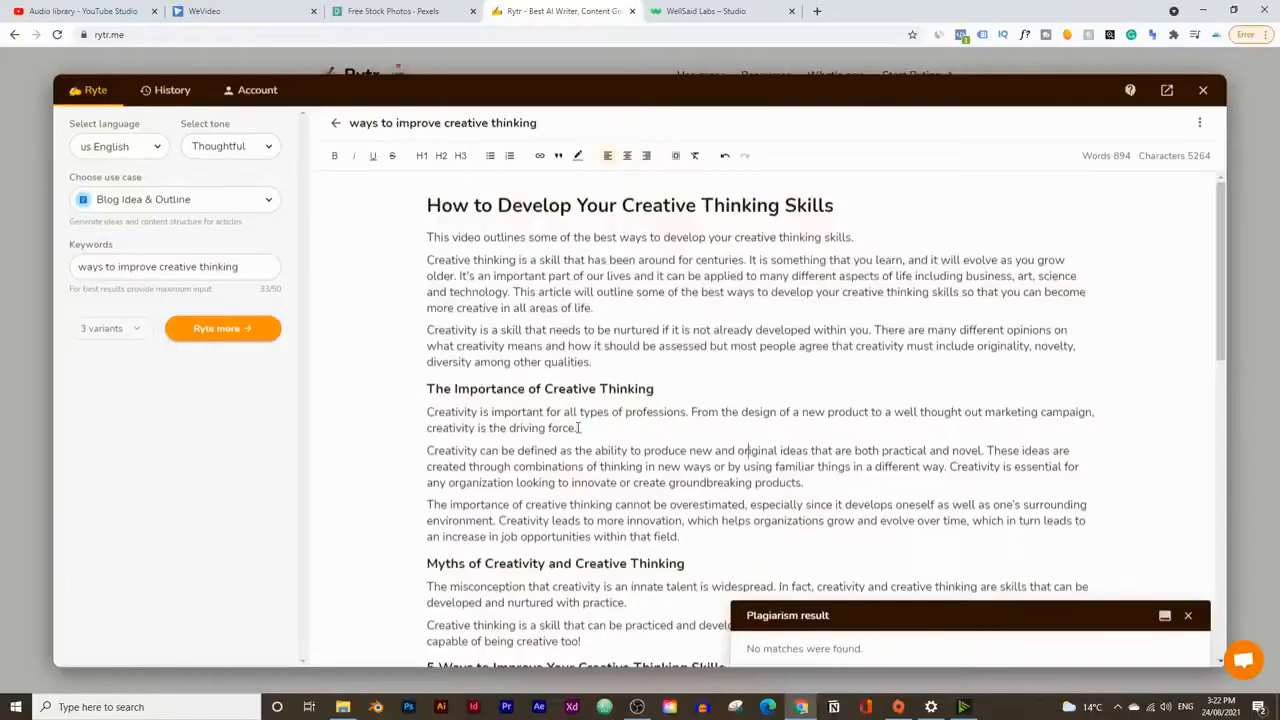
Step: Check the character count and reading time of the first two paragraphs under "The Importance of Creative Thinking"
{"action": "left_click_drag", "start_coordinate": [578, 427], "coordinate": [395, 425]}
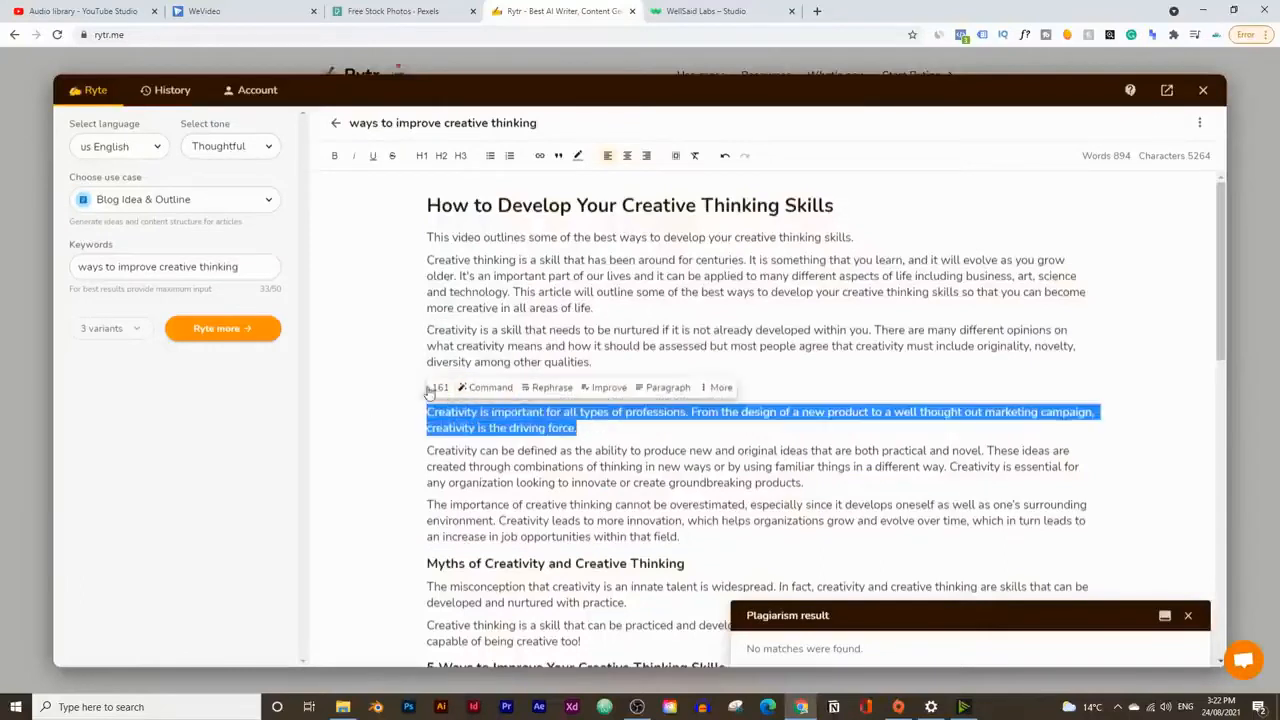
{"action": "left_click_drag", "start_coordinate": [734, 465], "coordinate": [742, 468]}
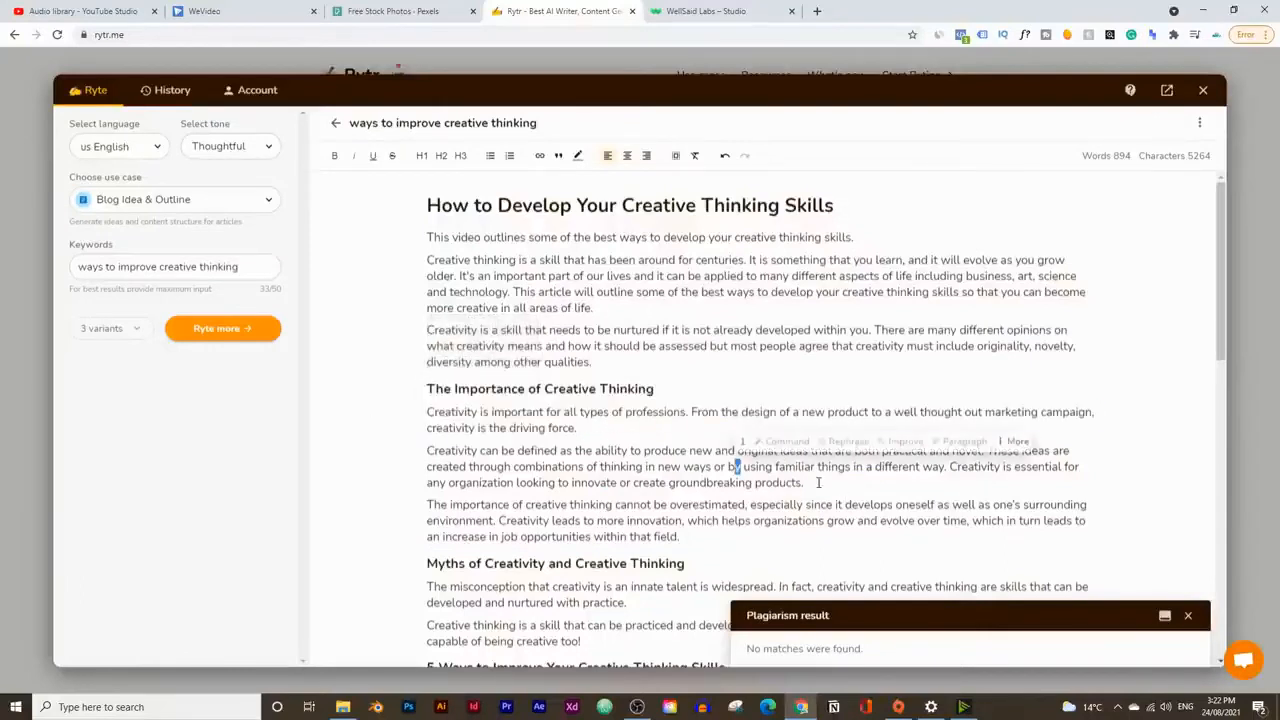
{"action": "left_click_drag", "start_coordinate": [818, 483], "coordinate": [410, 417]}
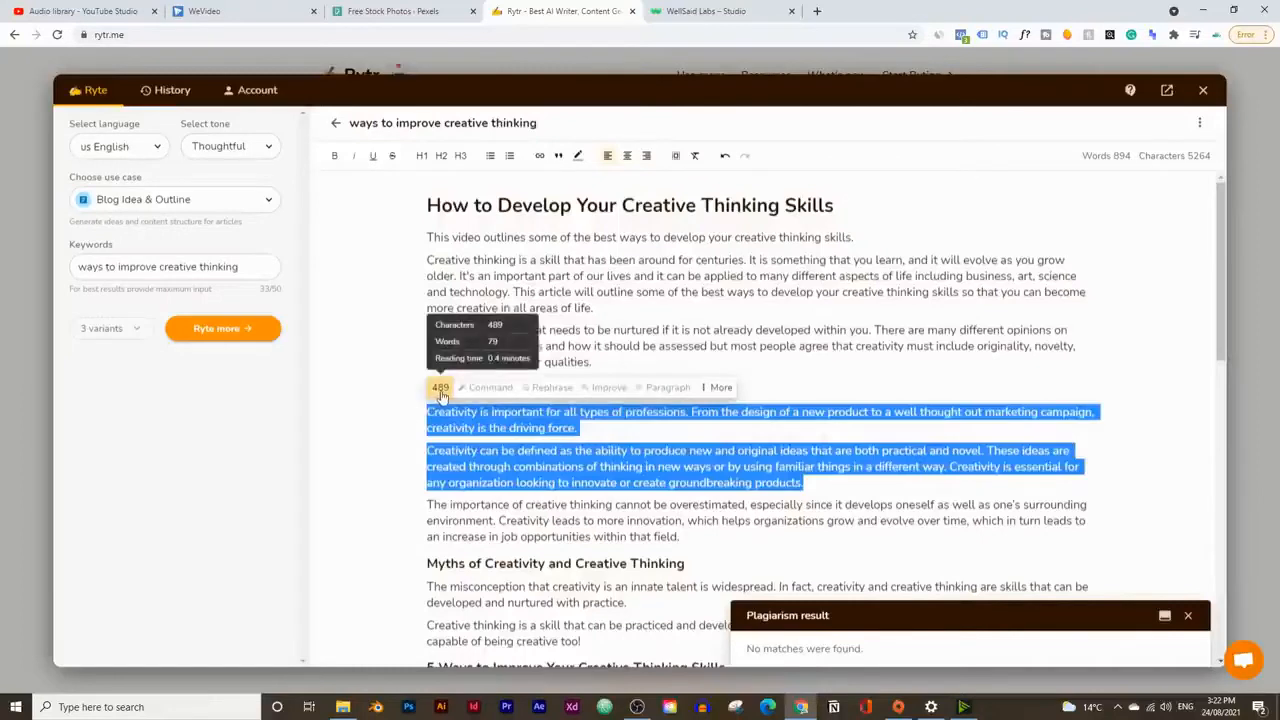
{"action": "left_click", "coordinate": [617, 451]}
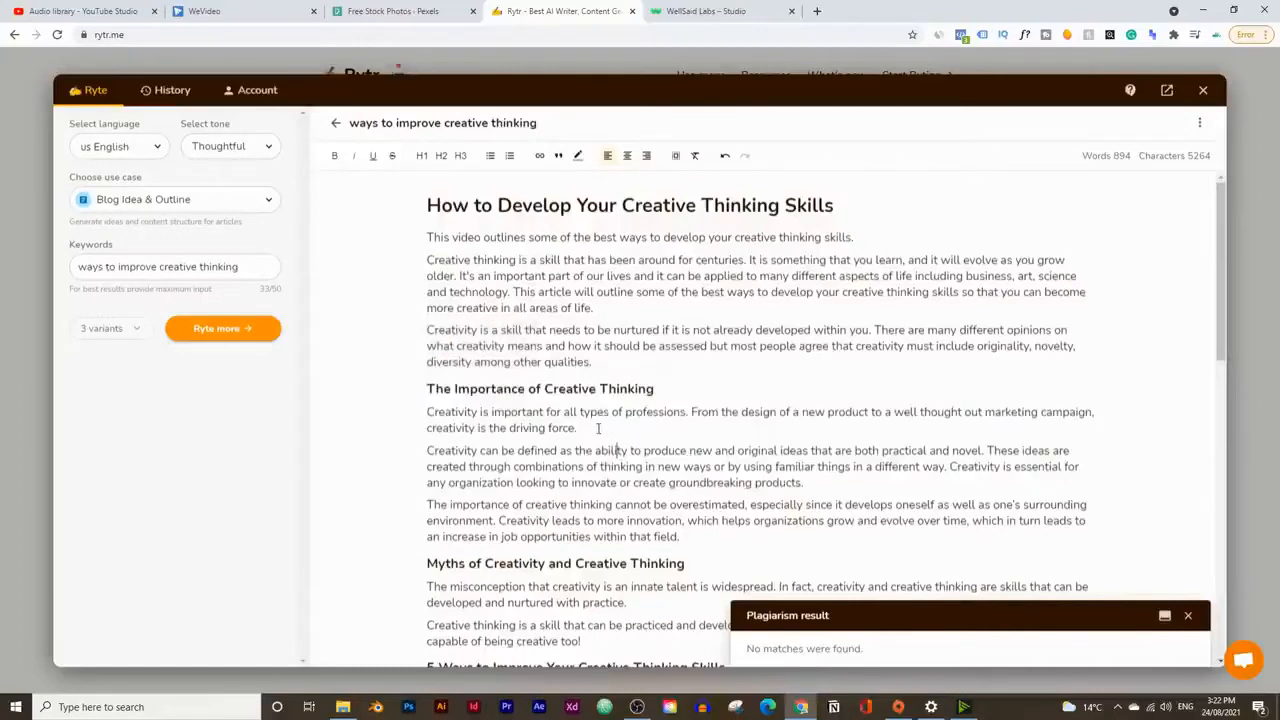
Step: Rephrase the first two sentences of the paragraph beginning "Creativity can be defined as the ability"
{"action": "left_click_drag", "start_coordinate": [806, 484], "coordinate": [585, 449]}
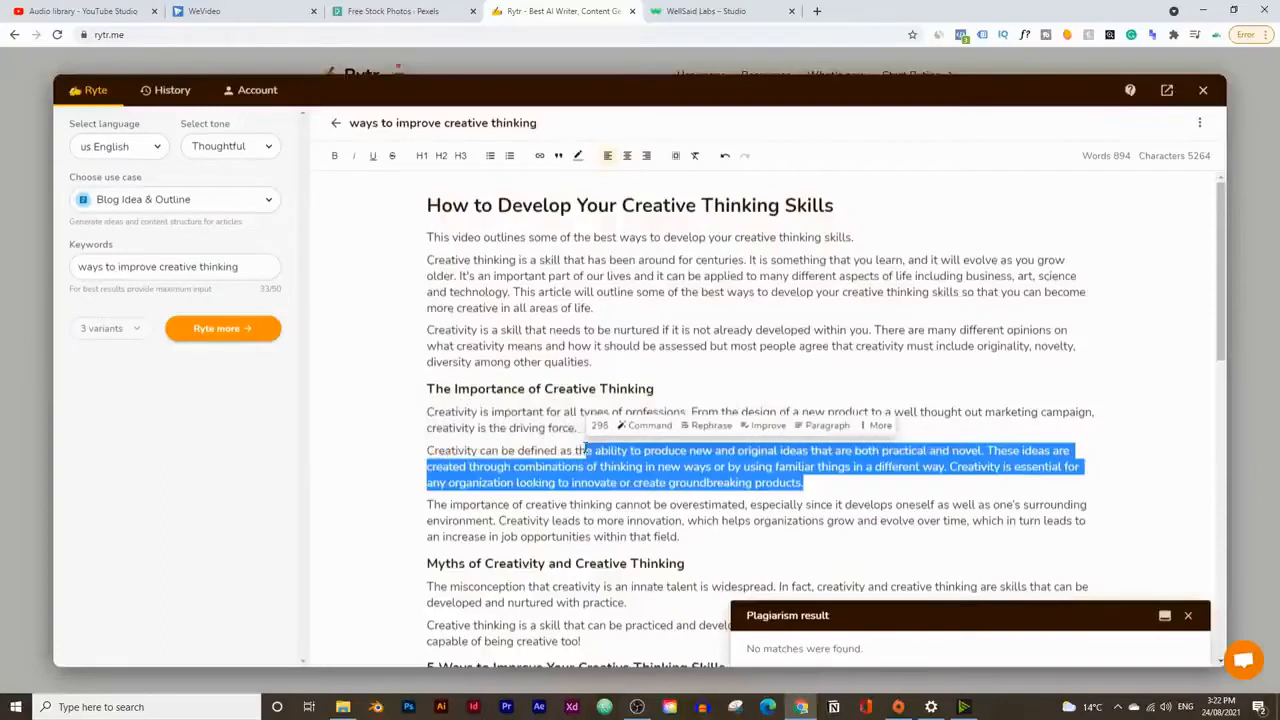
{"action": "left_click", "coordinate": [515, 450]}
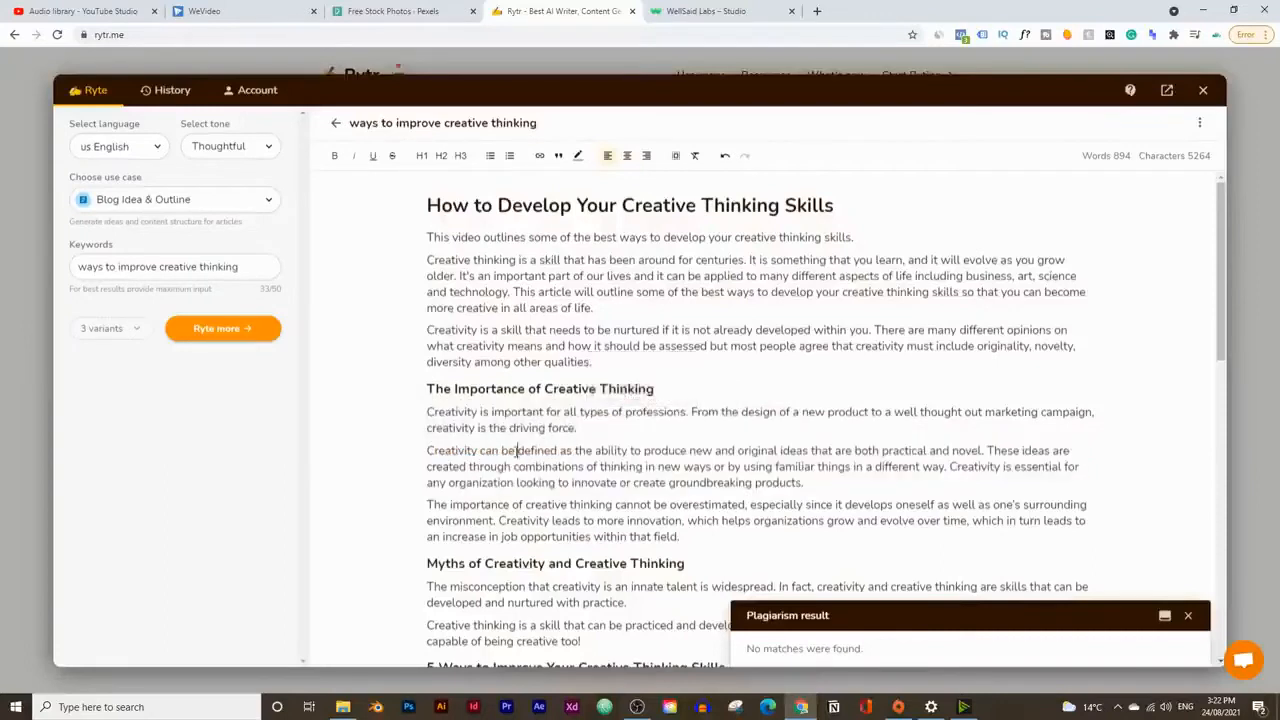
{"action": "left_click_drag", "start_coordinate": [430, 447], "coordinate": [948, 467]}
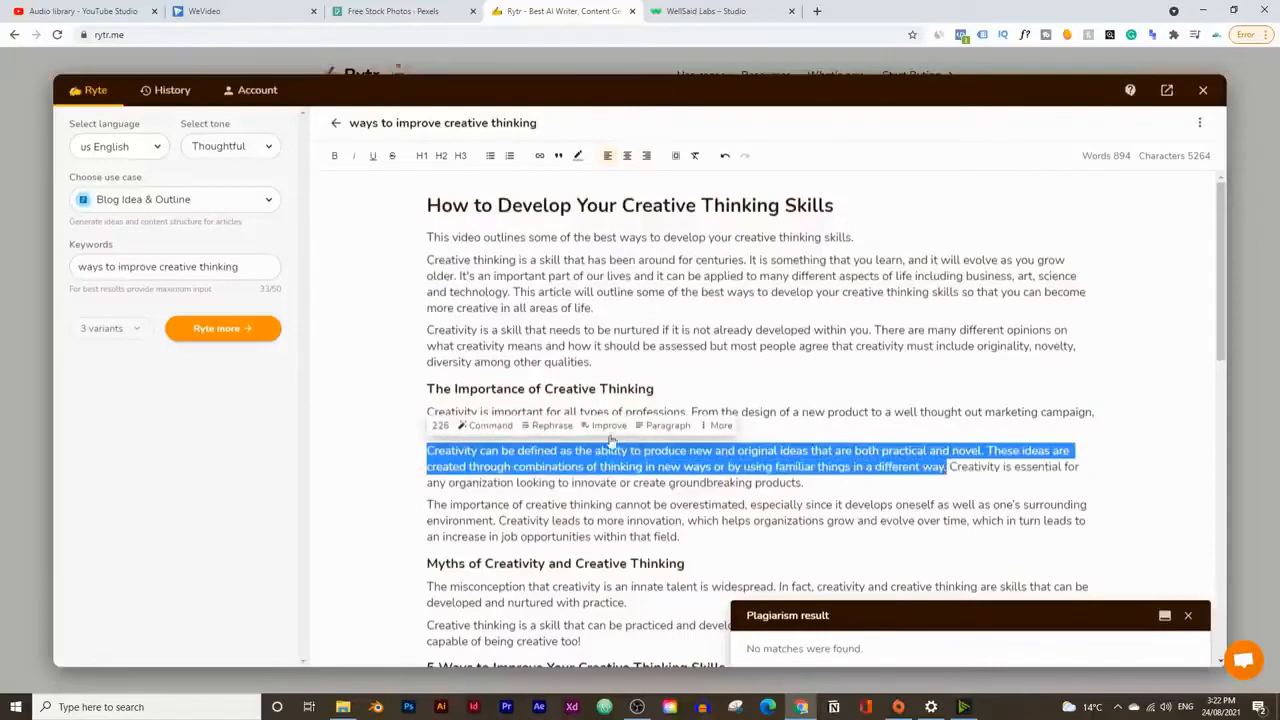
{"action": "left_click", "coordinate": [554, 437]}
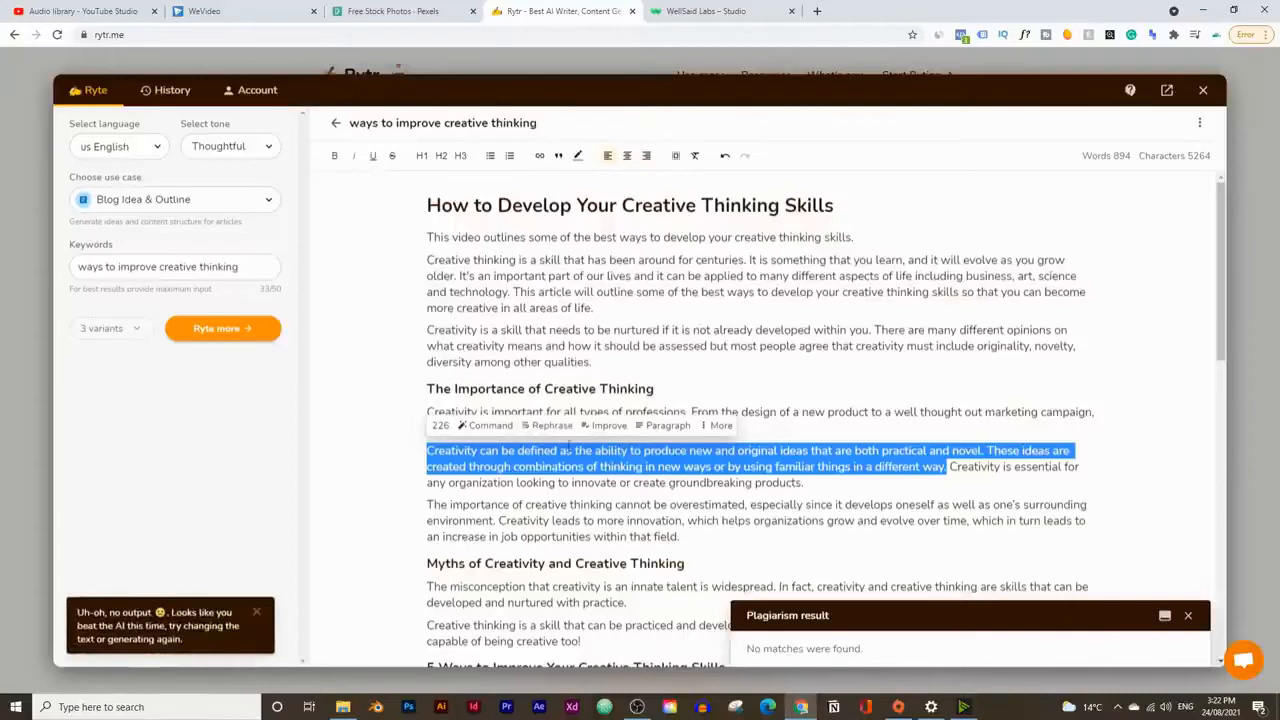
{"action": "left_click", "coordinate": [552, 426]}
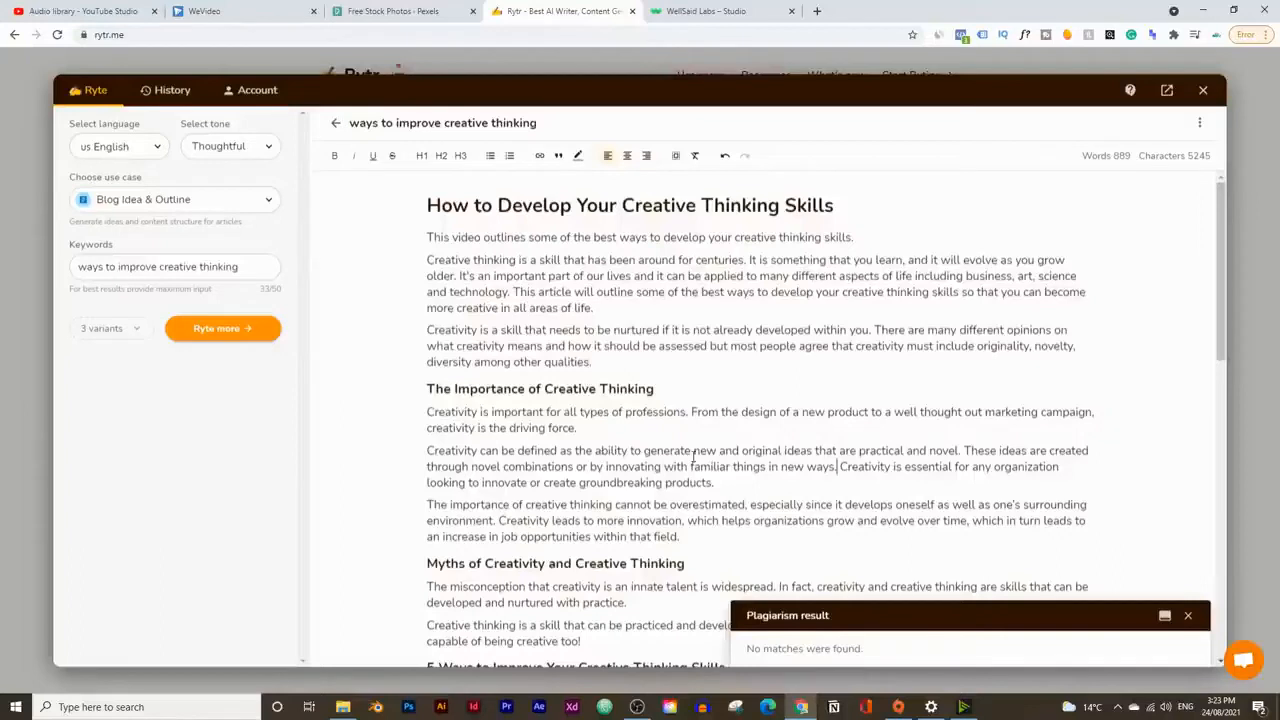
Step: Check the character count and reading time of the two rephrased sentences about defining creativity
{"action": "left_click_drag", "start_coordinate": [424, 451], "coordinate": [842, 466]}
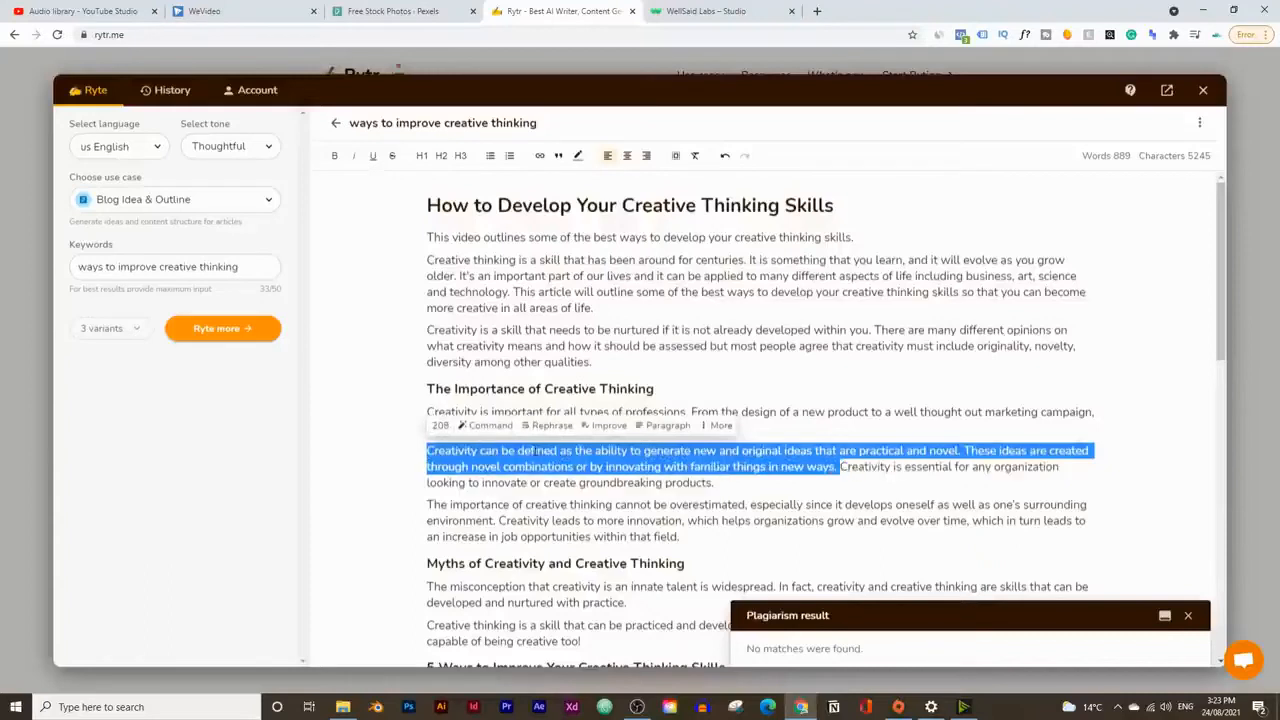
{"action": "mouse_move", "coordinate": [438, 430]}
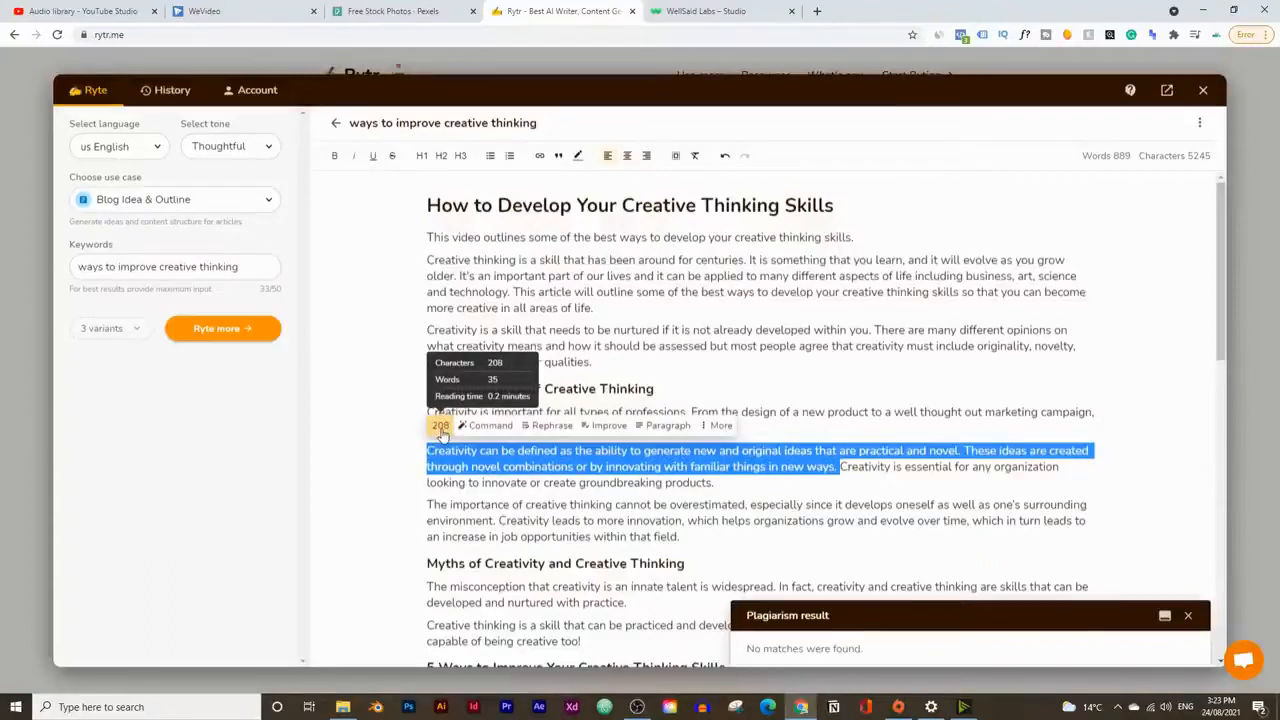
{"action": "left_click", "coordinate": [816, 422]}
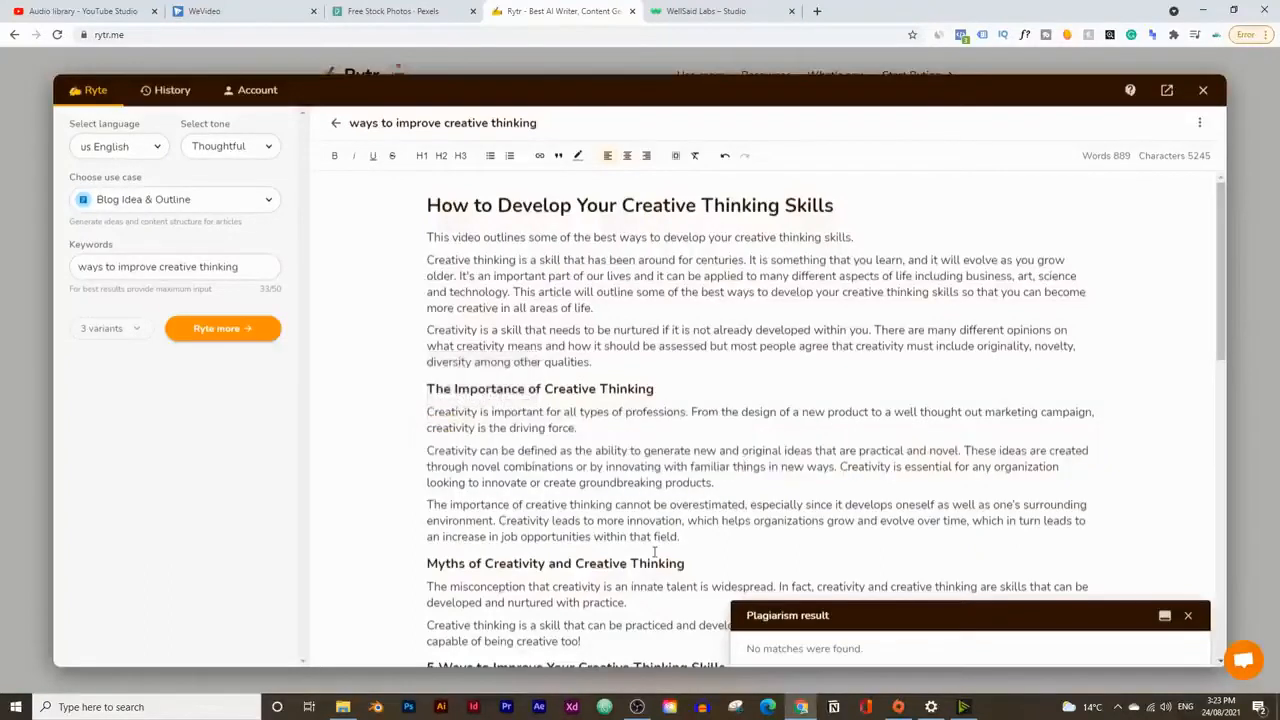
{"action": "scroll", "coordinate": [655, 552], "scroll_direction": "down", "scroll_amount": 10}
{"action": "scroll", "coordinate": [651, 531], "scroll_direction": "up", "scroll_amount": 10}
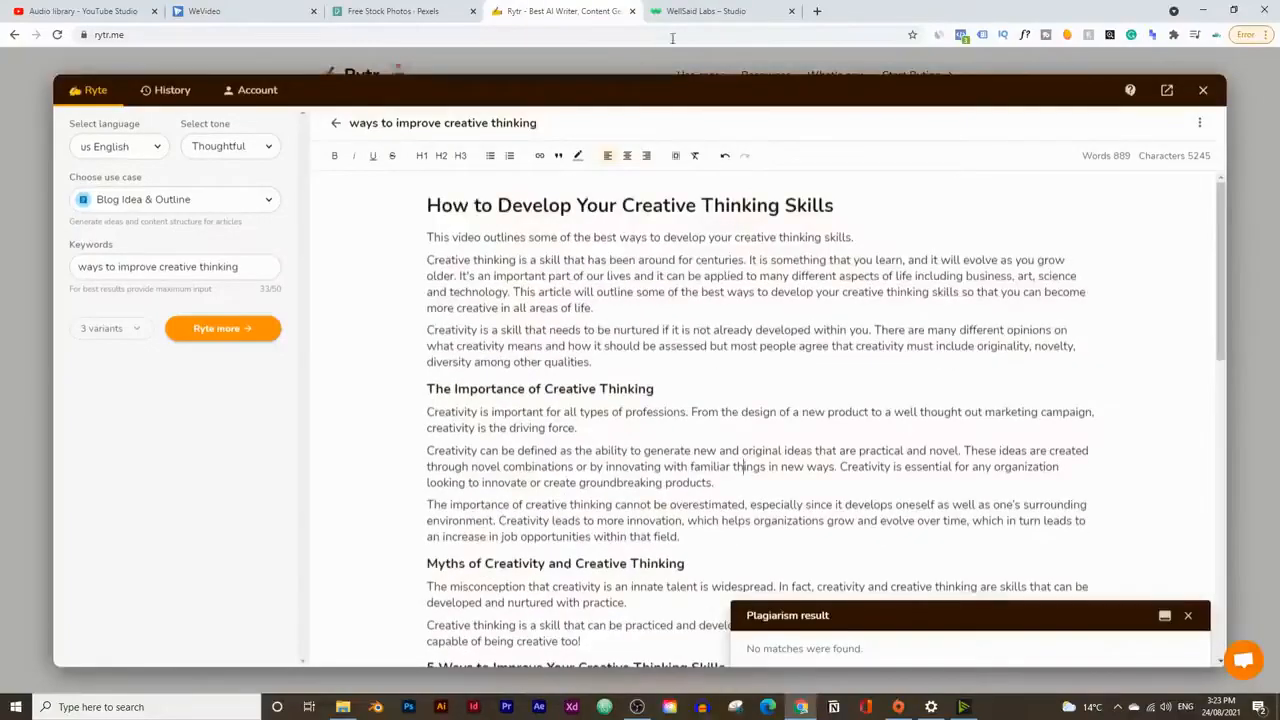
Step: Switch to WellSaid Labs Studio and clear the old mind mapping text from the Creativity project's script editor
{"action": "left_click", "coordinate": [705, 11]}
{"action": "scroll", "coordinate": [640, 400], "scroll_direction": "up", "scroll_amount": 3}
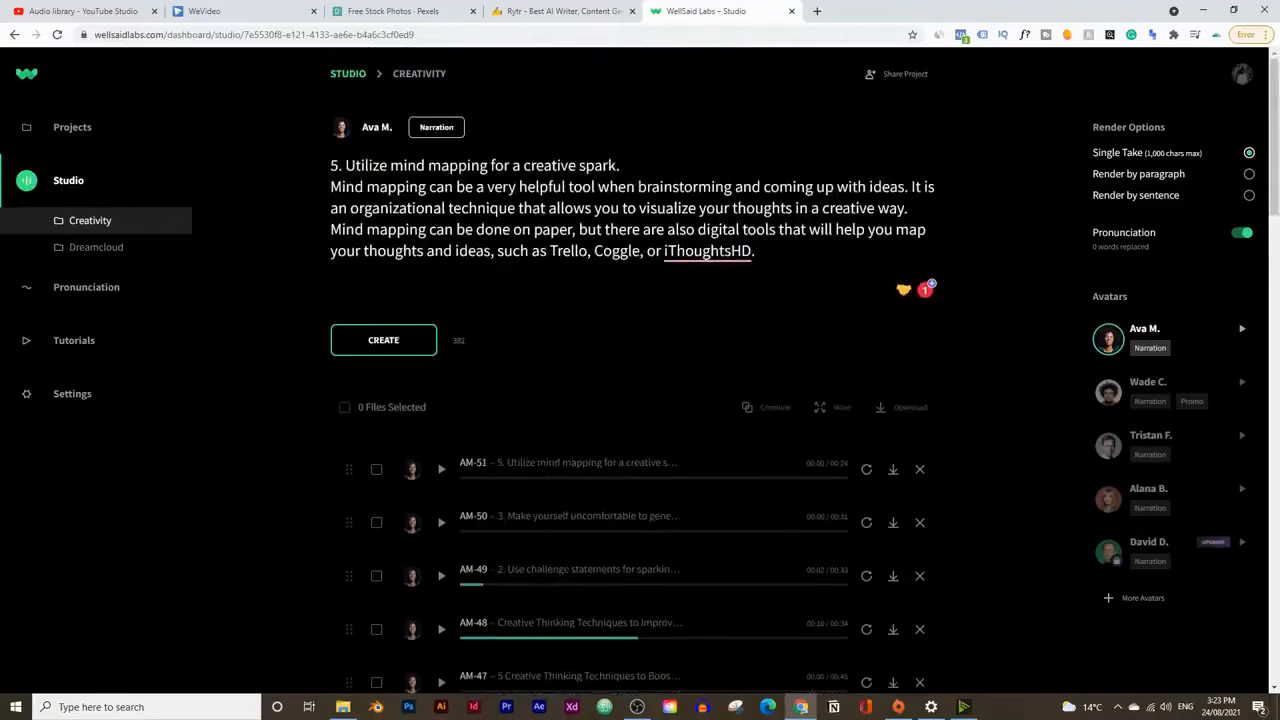
{"action": "left_click_drag", "start_coordinate": [756, 250], "coordinate": [277, 172]}
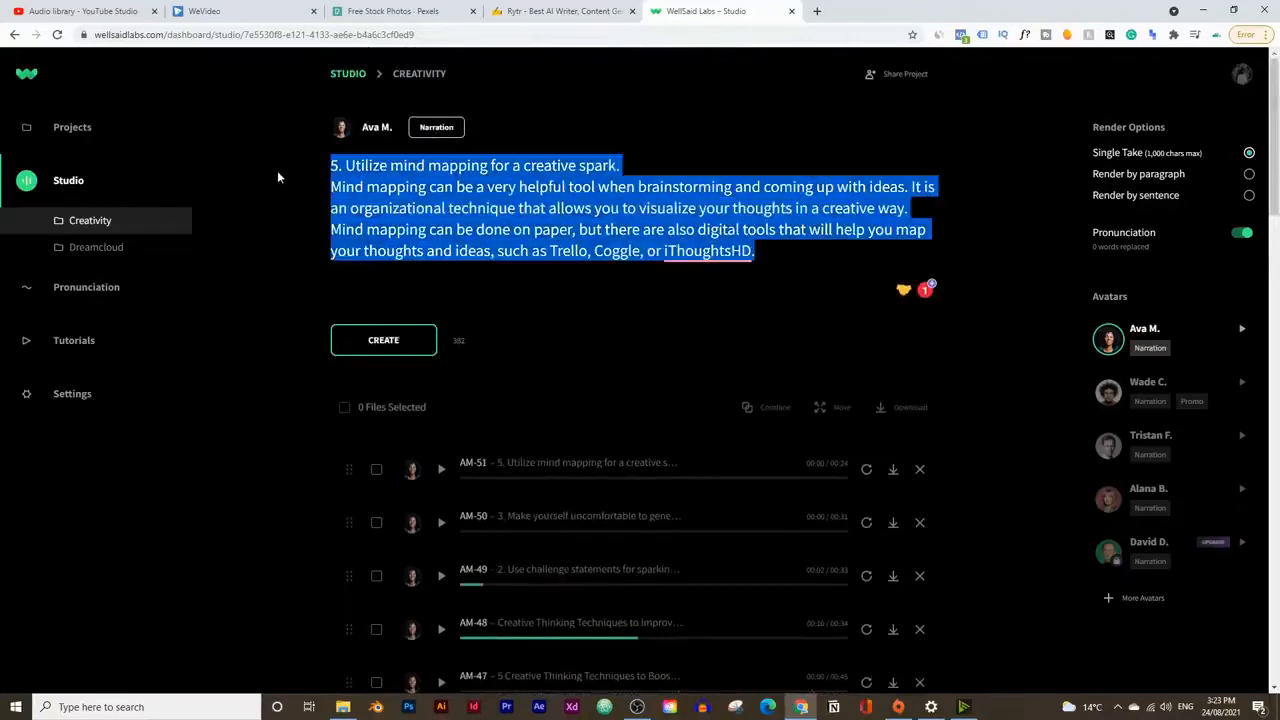
{"action": "key", "text": "BackSpace"}
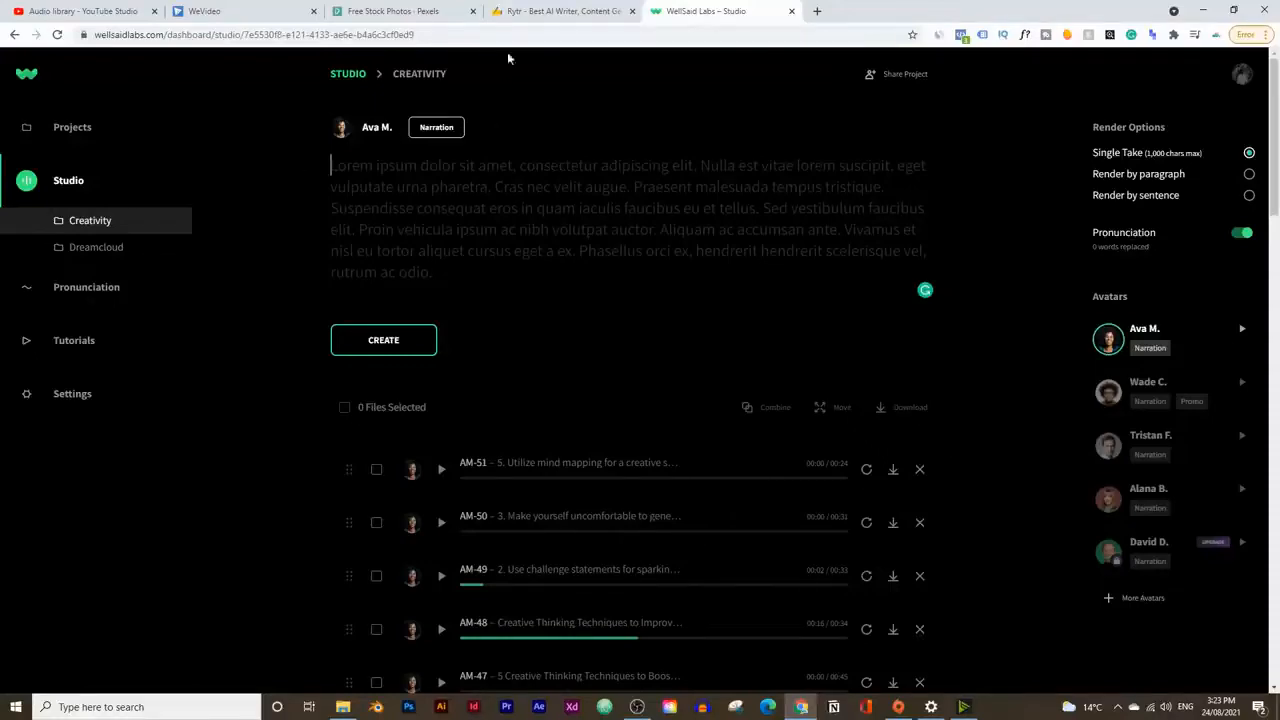
Step: Copy the title and introductory paragraphs of "How to Develop Your Creative Thinking Skills" from Rytr into the WellSaid Labs script editor
{"action": "left_click", "coordinate": [515, 12]}
{"action": "left_click_drag", "start_coordinate": [606, 354], "coordinate": [376, 206]}
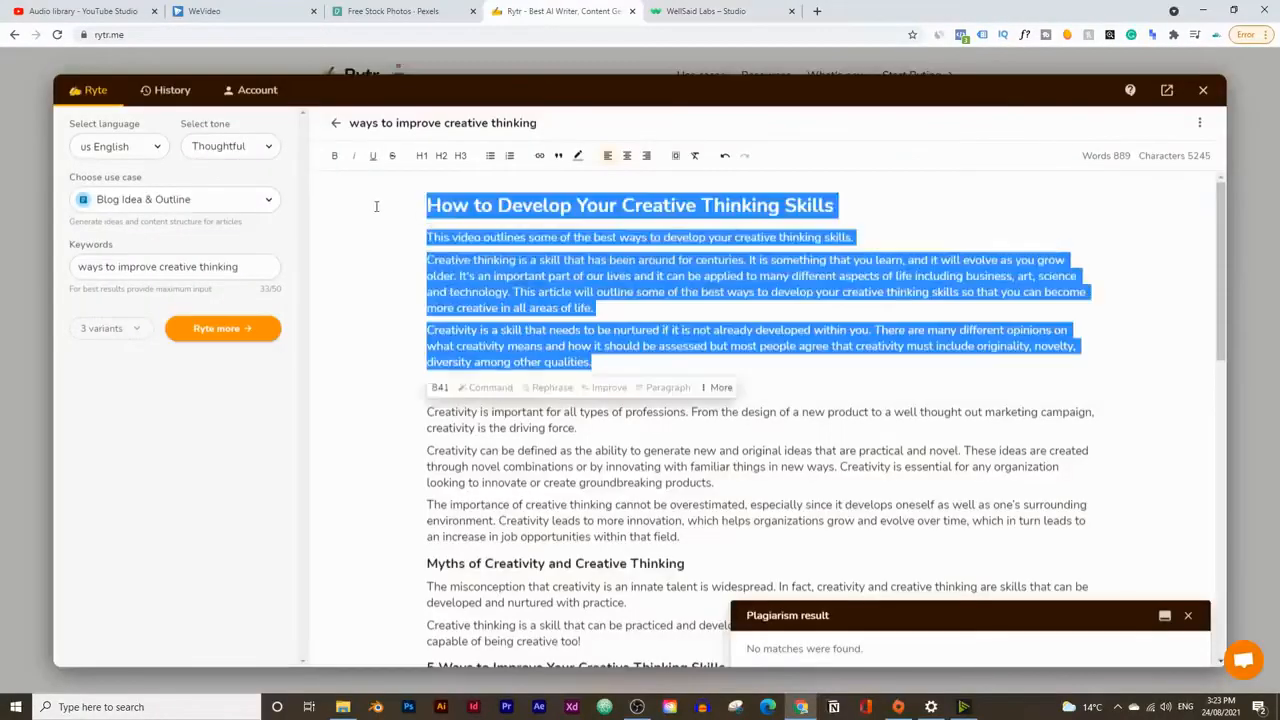
{"action": "right_click", "coordinate": [464, 262]}
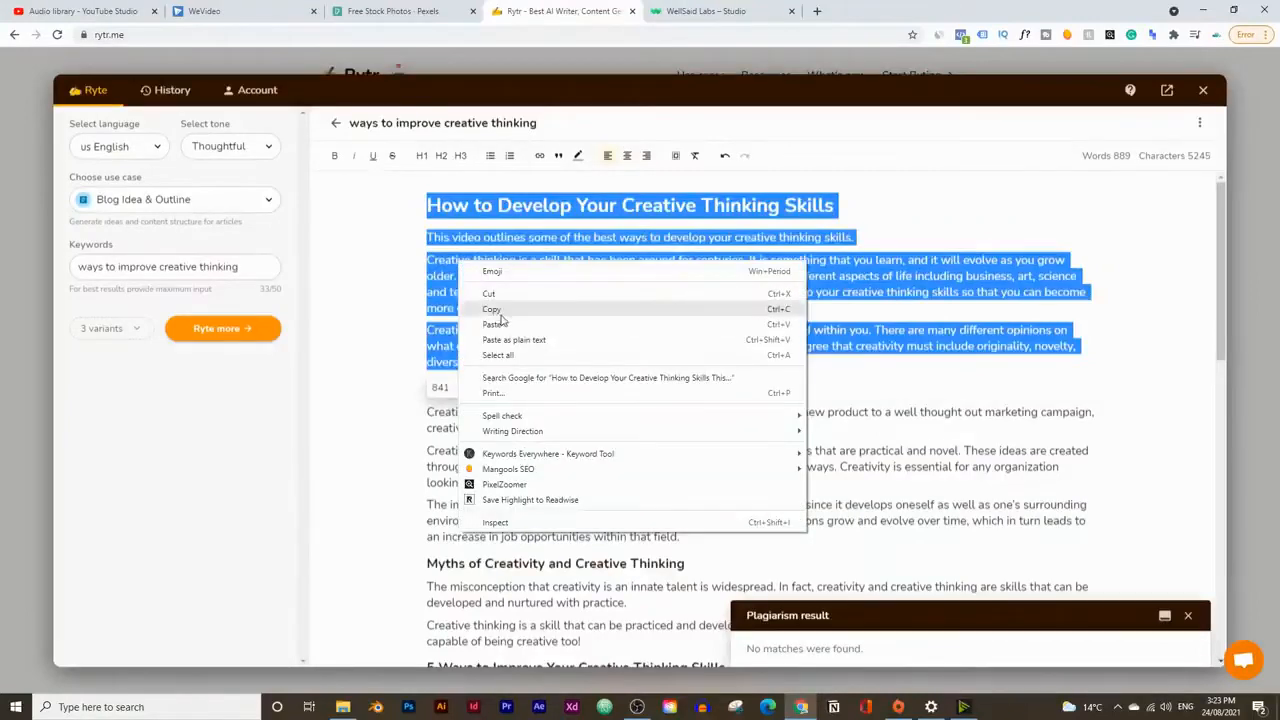
{"action": "left_click", "coordinate": [495, 306]}
{"action": "left_click", "coordinate": [700, 12]}
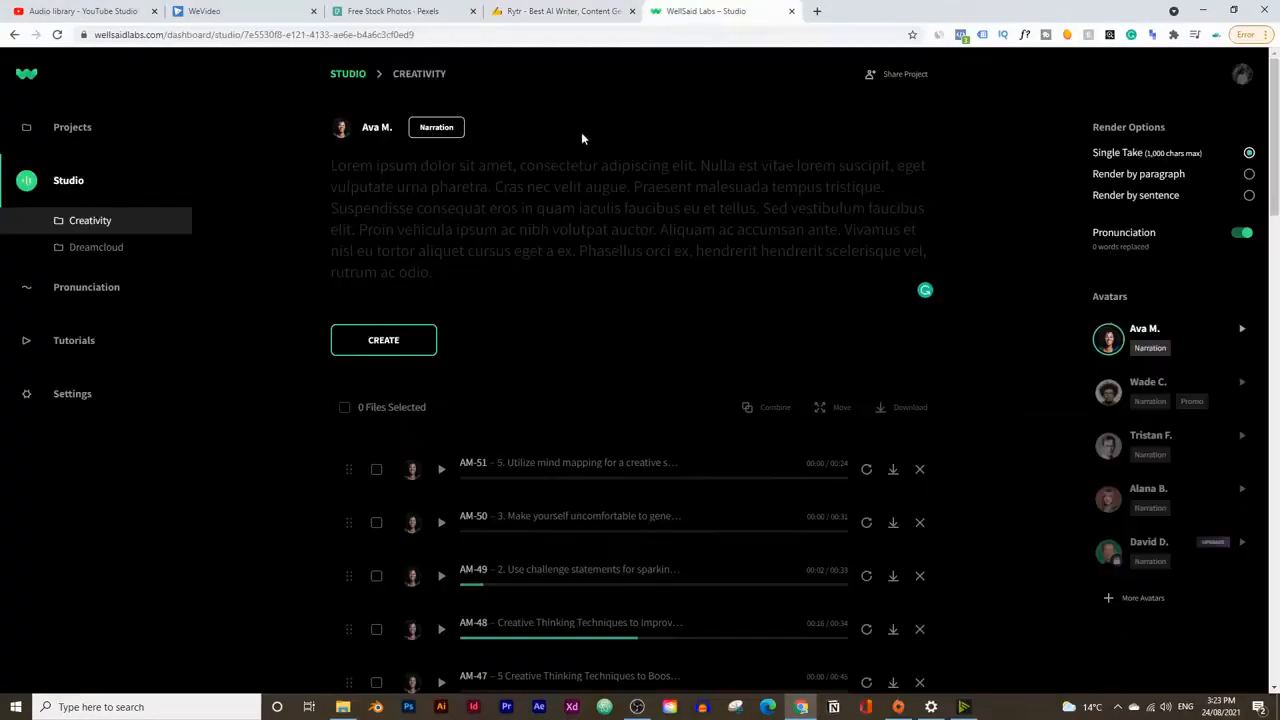
{"action": "key", "text": "ctrl+v"}
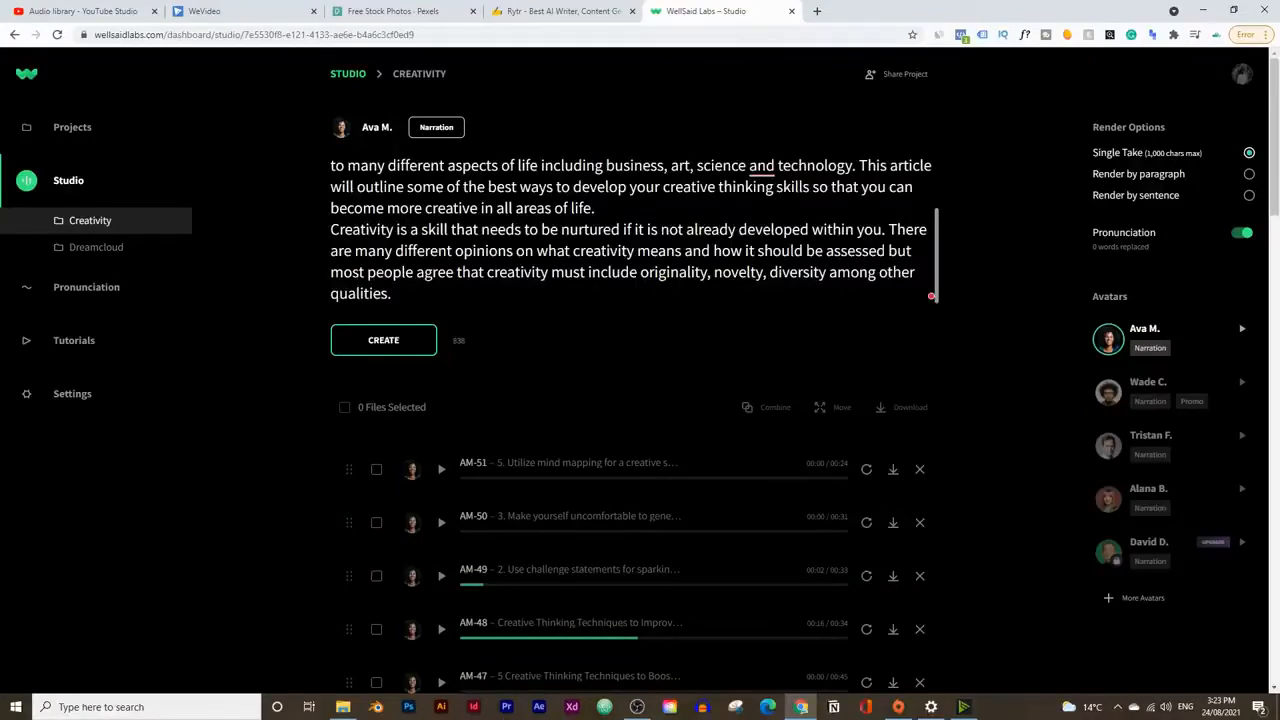
Step: End the script's title with a period, accept the suggested comma after "science", and create the voice clip with Ava M
{"action": "scroll", "coordinate": [931, 296], "scroll_direction": "up", "scroll_amount": 2}
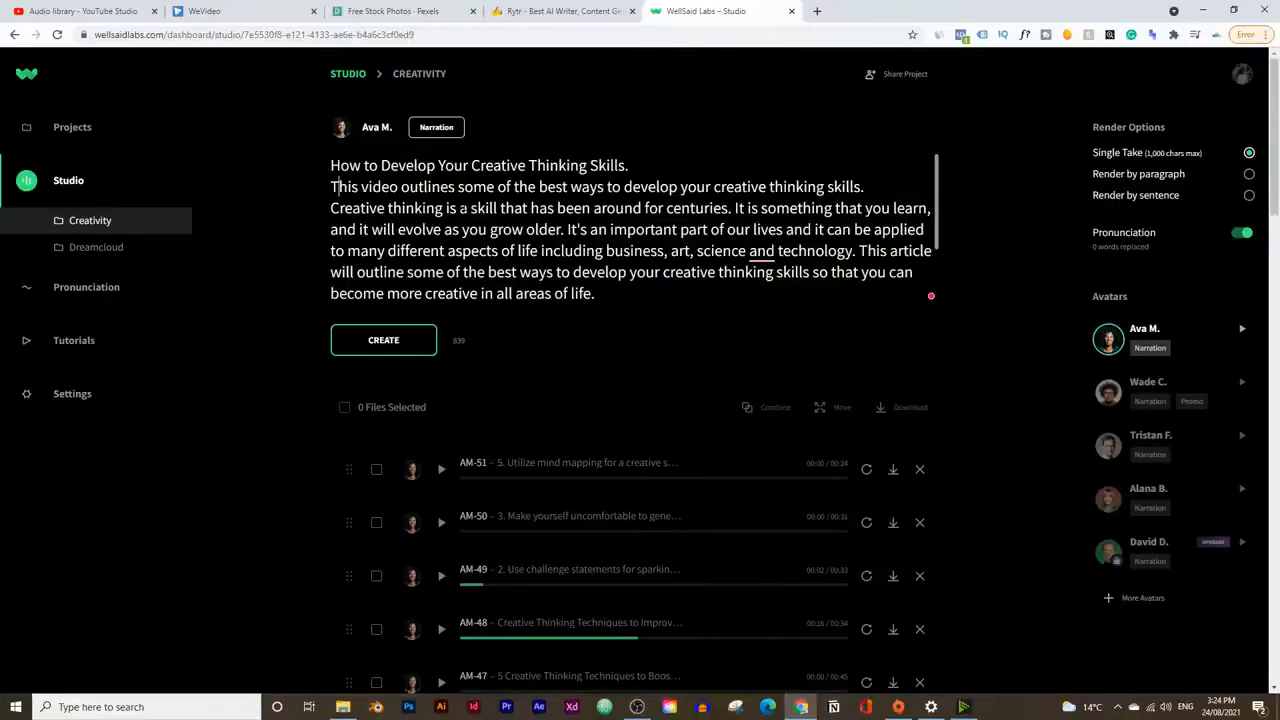
{"action": "scroll", "coordinate": [339, 187], "scroll_direction": "down", "scroll_amount": 2}
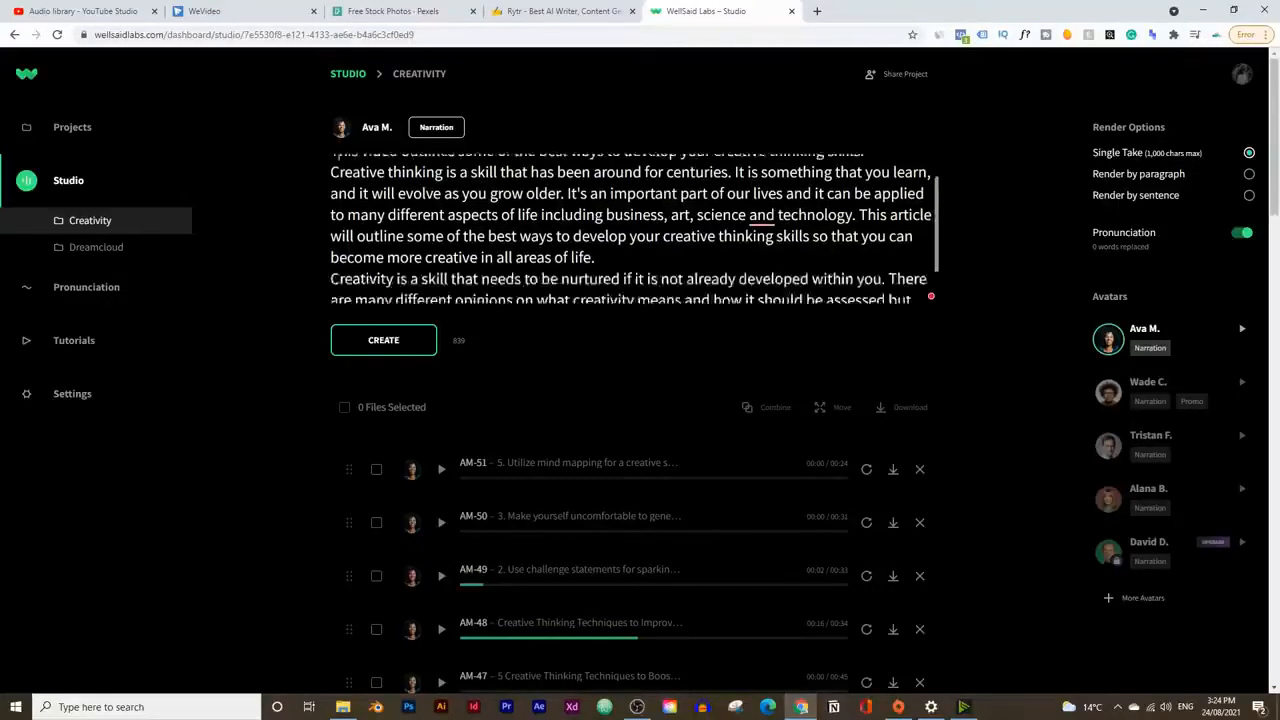
{"action": "scroll", "coordinate": [339, 187], "scroll_direction": "up", "scroll_amount": 2}
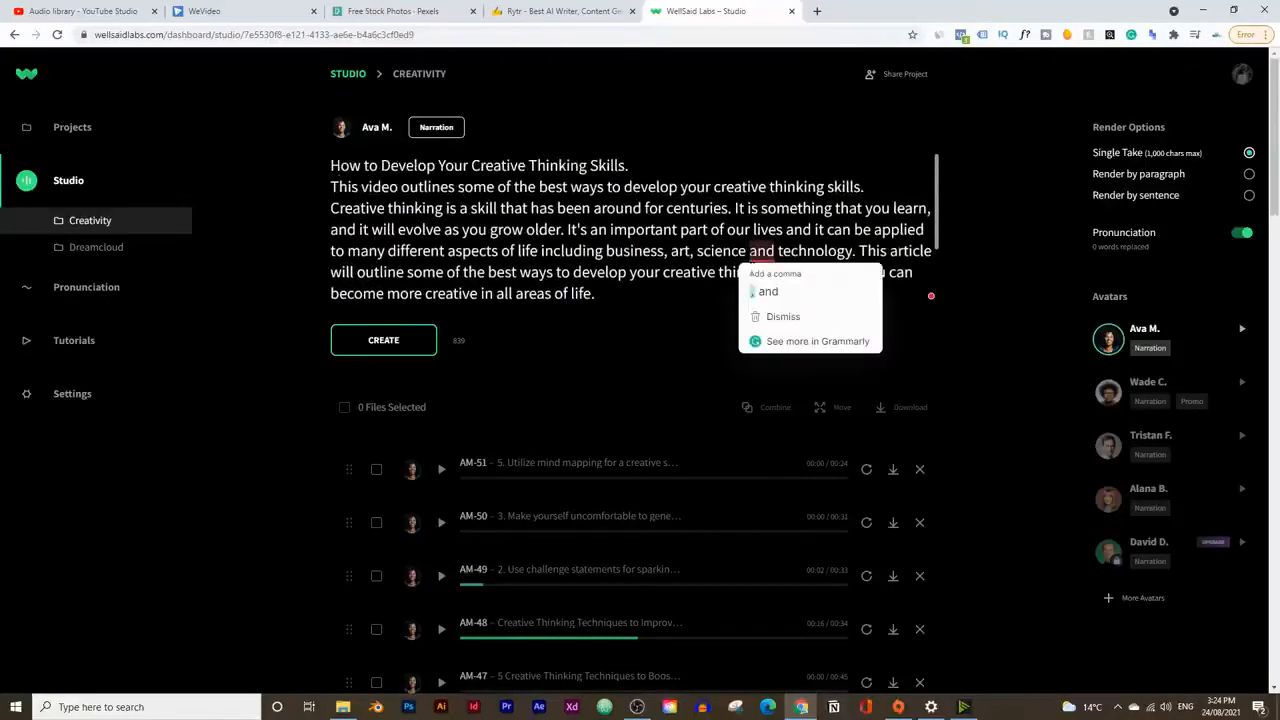
{"action": "mouse_move", "coordinate": [748, 251]}
{"action": "left_click", "coordinate": [757, 291]}
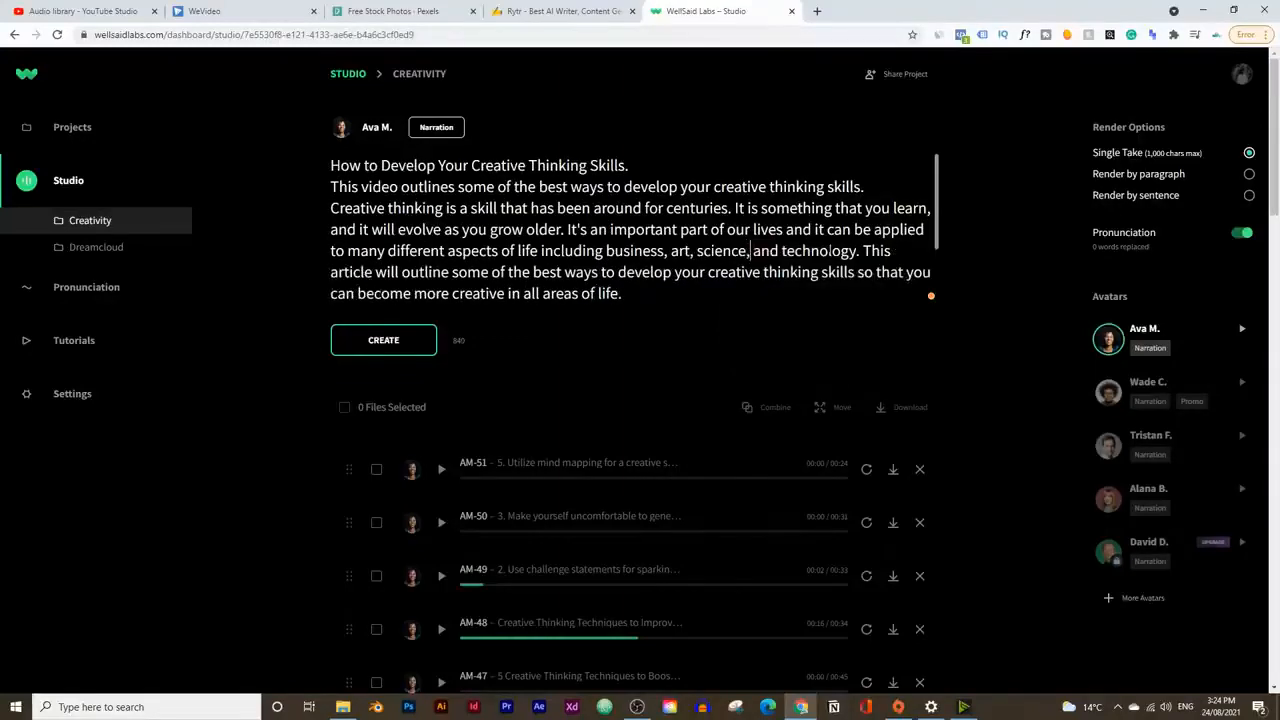
{"action": "scroll", "coordinate": [757, 291], "scroll_direction": "down", "scroll_amount": 2}
{"action": "scroll", "coordinate": [630, 230], "scroll_direction": "up", "scroll_amount": 2}
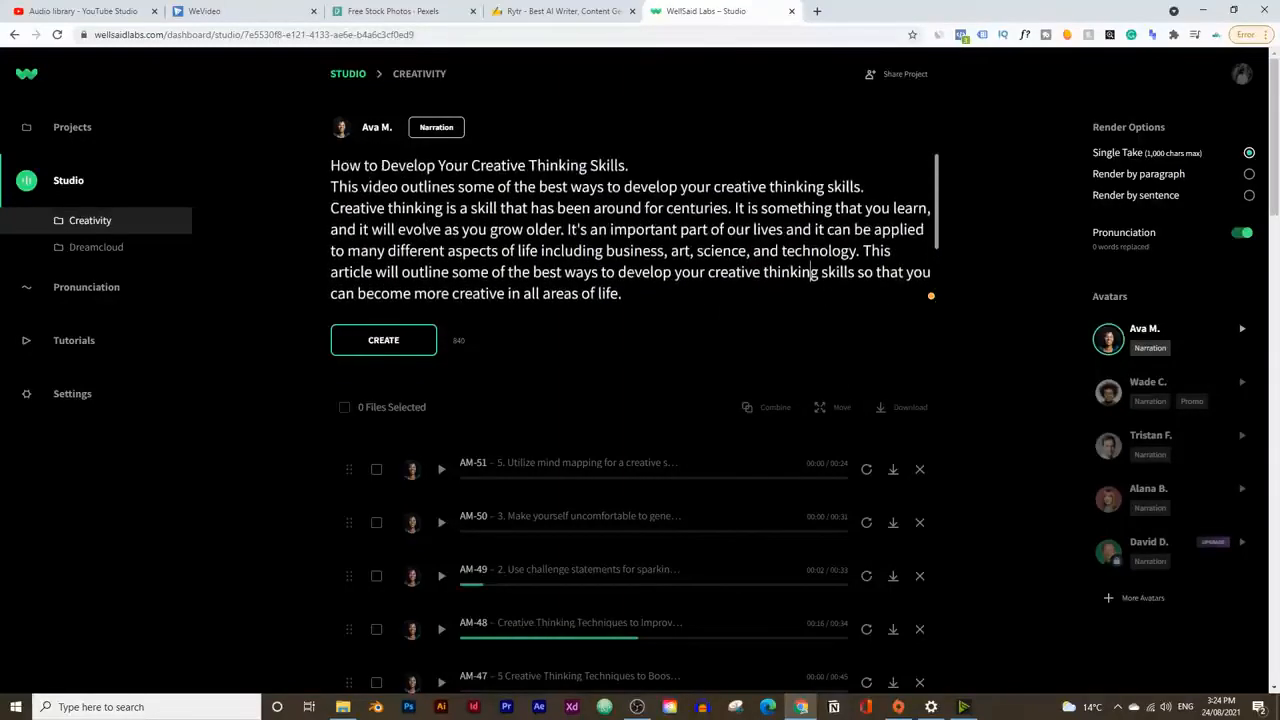
{"action": "scroll", "coordinate": [630, 230], "scroll_direction": "down", "scroll_amount": 2}
{"action": "left_click", "coordinate": [384, 340]}
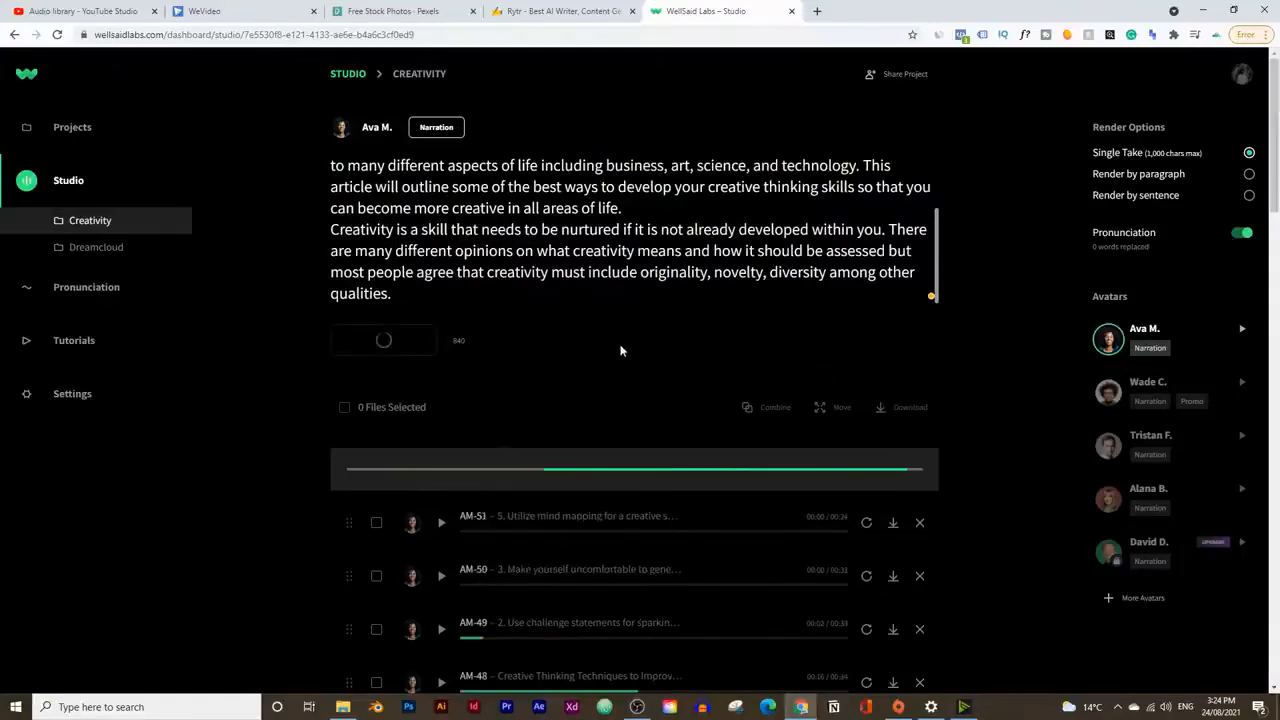
Step: Switch to Rytr and copy the section "The Importance of Creative Thinking" with its three paragraphs, excluding the following heading
{"action": "left_click", "coordinate": [560, 11]}
{"action": "scroll", "coordinate": [620, 335], "scroll_direction": "down", "scroll_amount": 4}
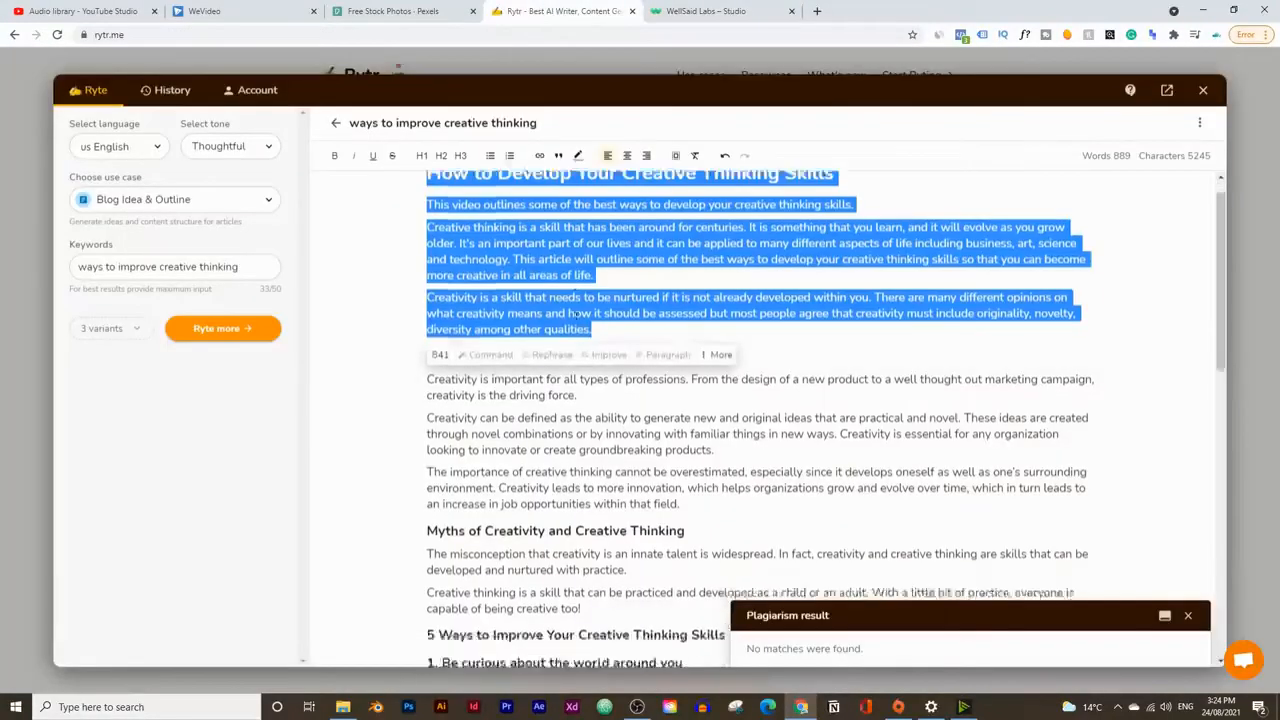
{"action": "left_click", "coordinate": [620, 335]}
{"action": "left_click_drag", "start_coordinate": [688, 432], "coordinate": [402, 260]}
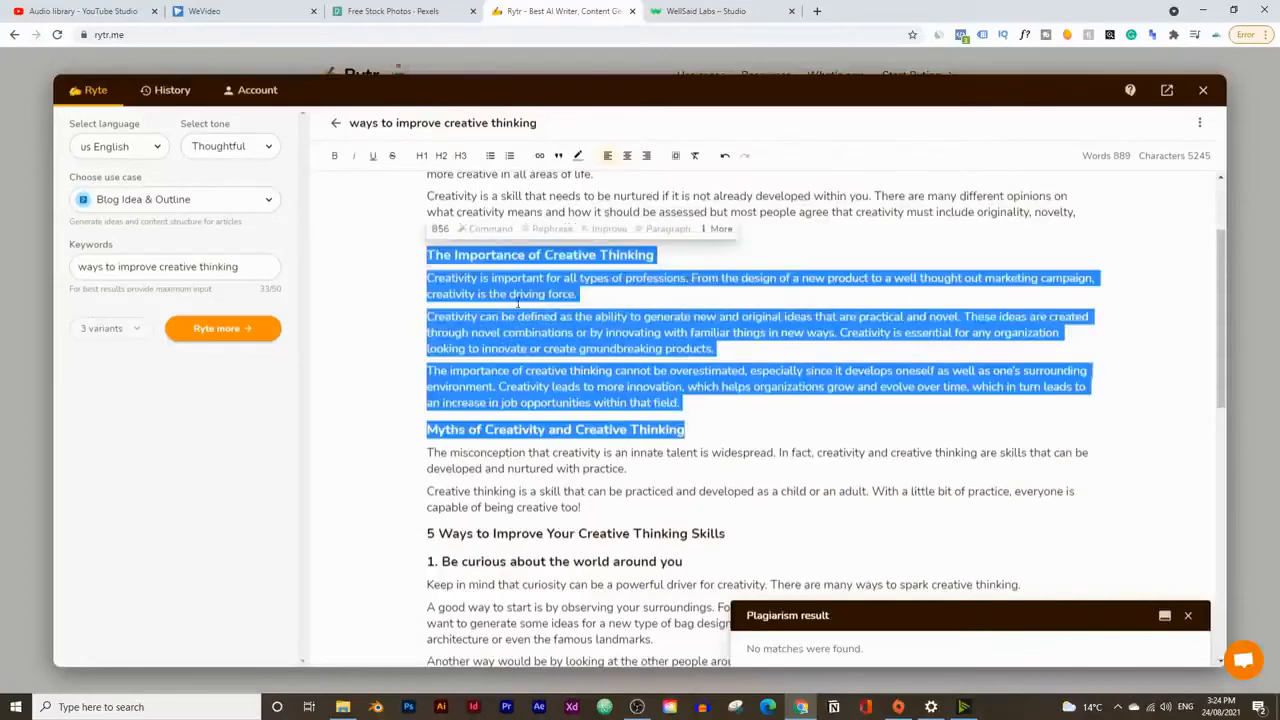
{"action": "left_click", "coordinate": [731, 370]}
{"action": "left_click_drag", "start_coordinate": [748, 404], "coordinate": [388, 258]}
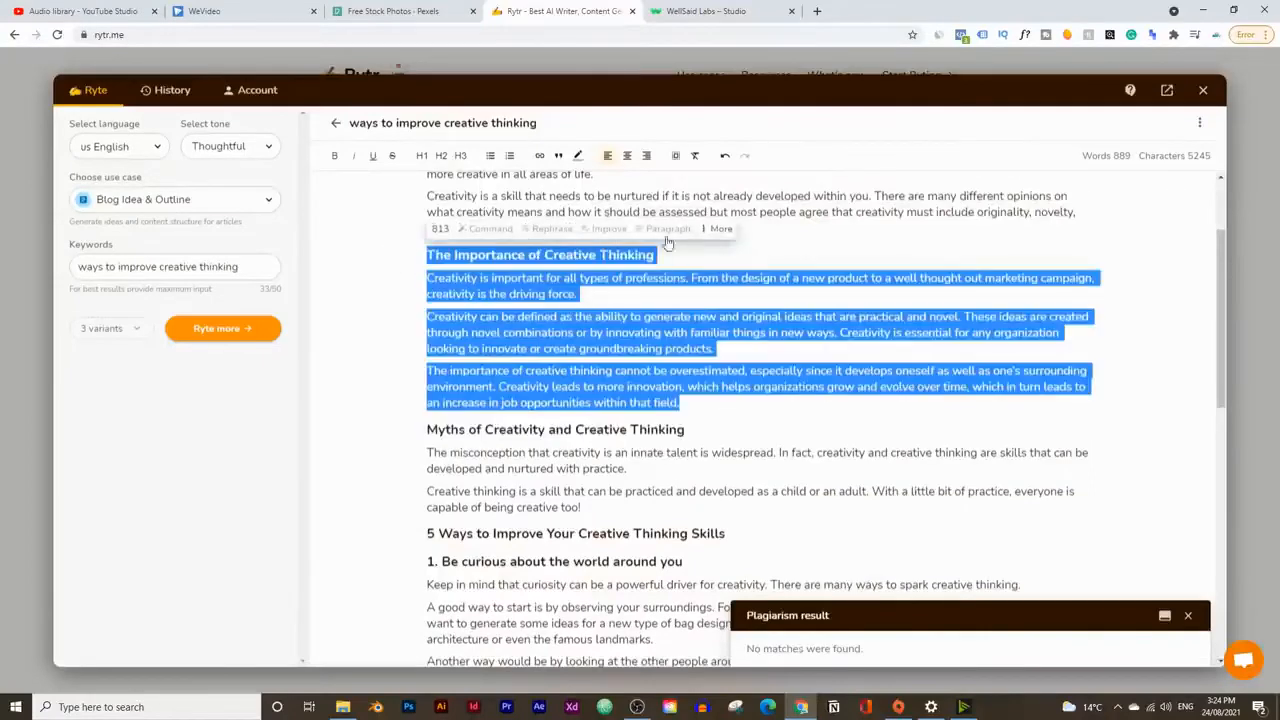
{"action": "right_click", "coordinate": [570, 301]}
{"action": "left_click", "coordinate": [610, 352]}
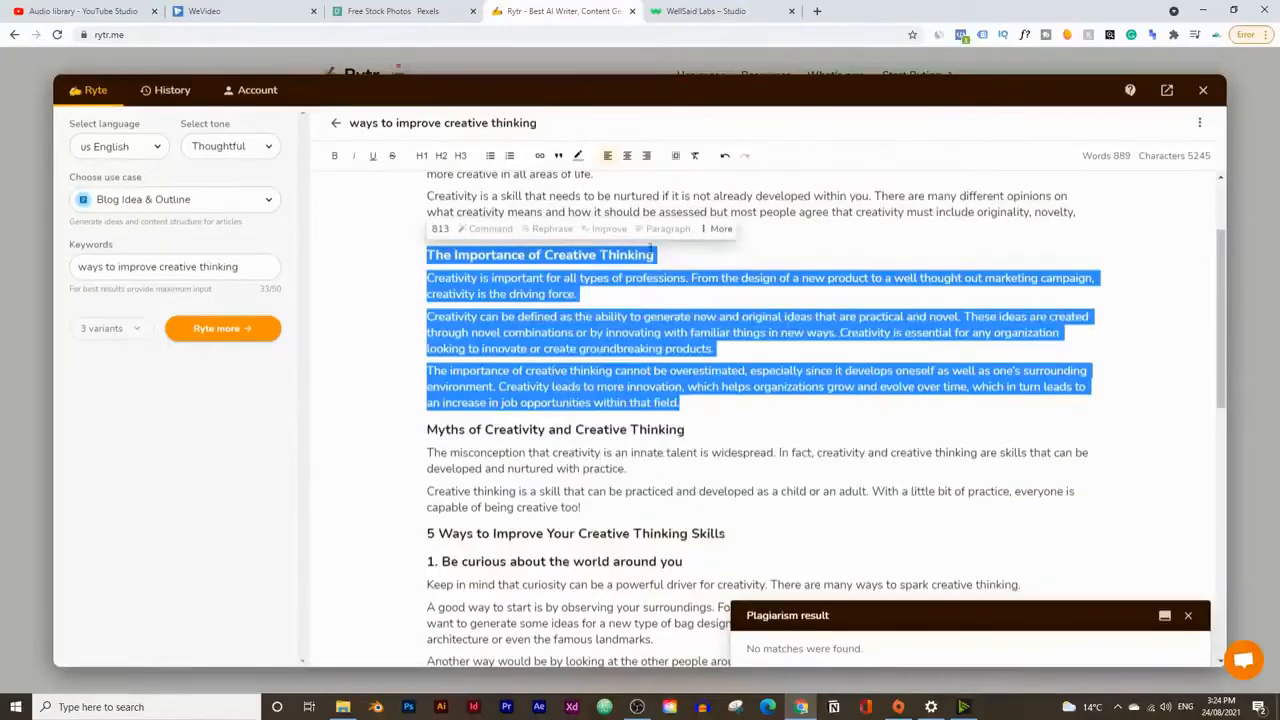
Step: Replace the WellSaid Labs script with the copied section, end its heading with a period, and create the voice clip
{"action": "left_click", "coordinate": [687, 8]}
{"action": "left_click_drag", "start_coordinate": [420, 294], "coordinate": [240, 101]}
{"action": "key", "text": "ctrl+v"}
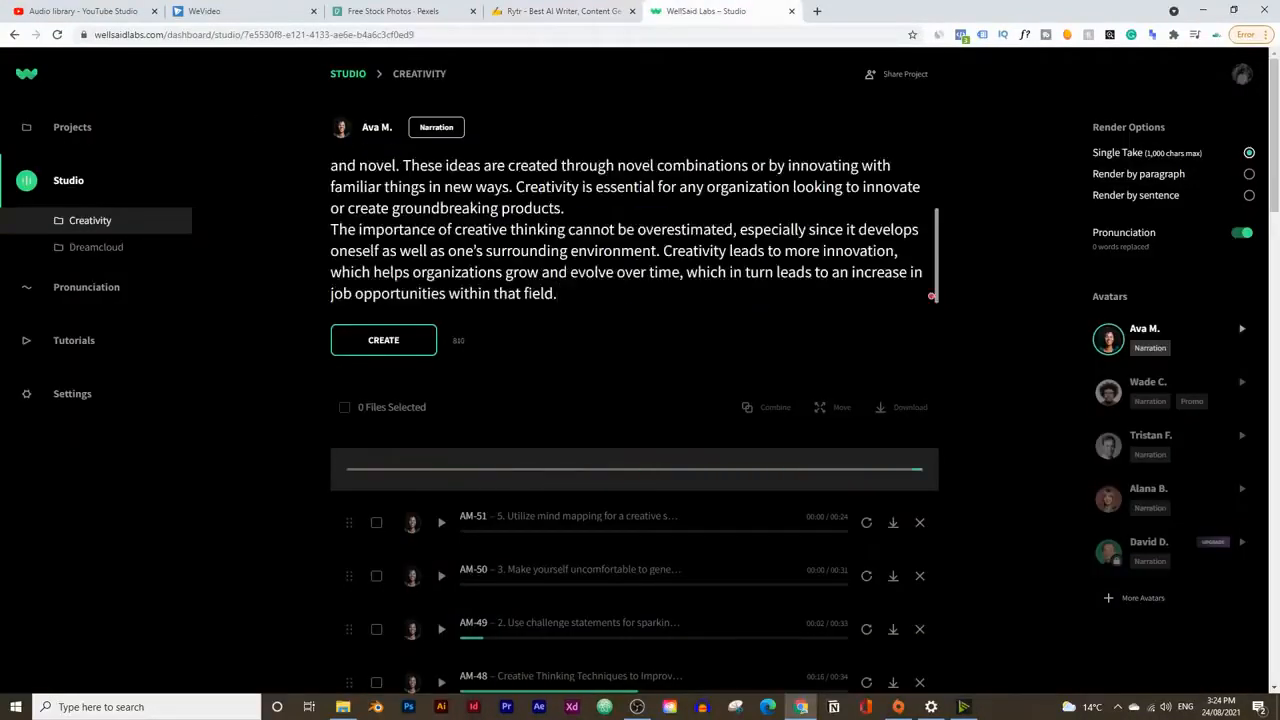
{"action": "left_click", "coordinate": [571, 166]}
{"action": "type", "text": "."}
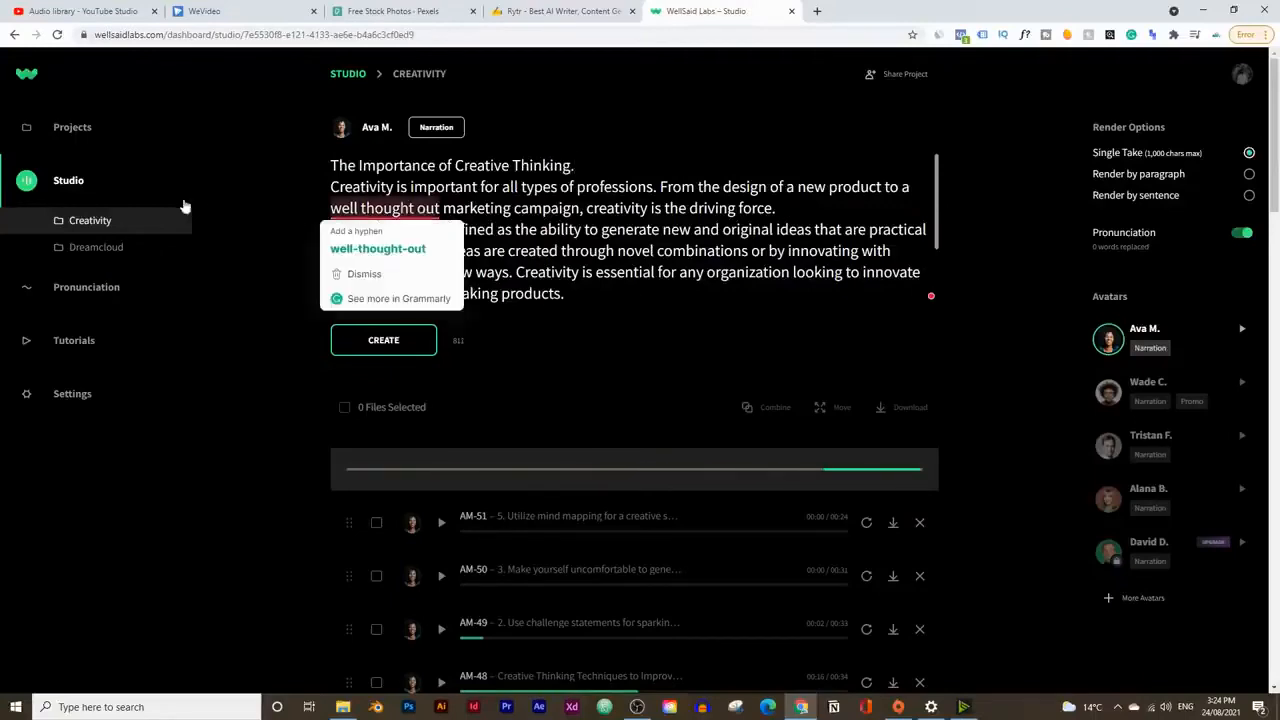
{"action": "left_click", "coordinate": [349, 343]}
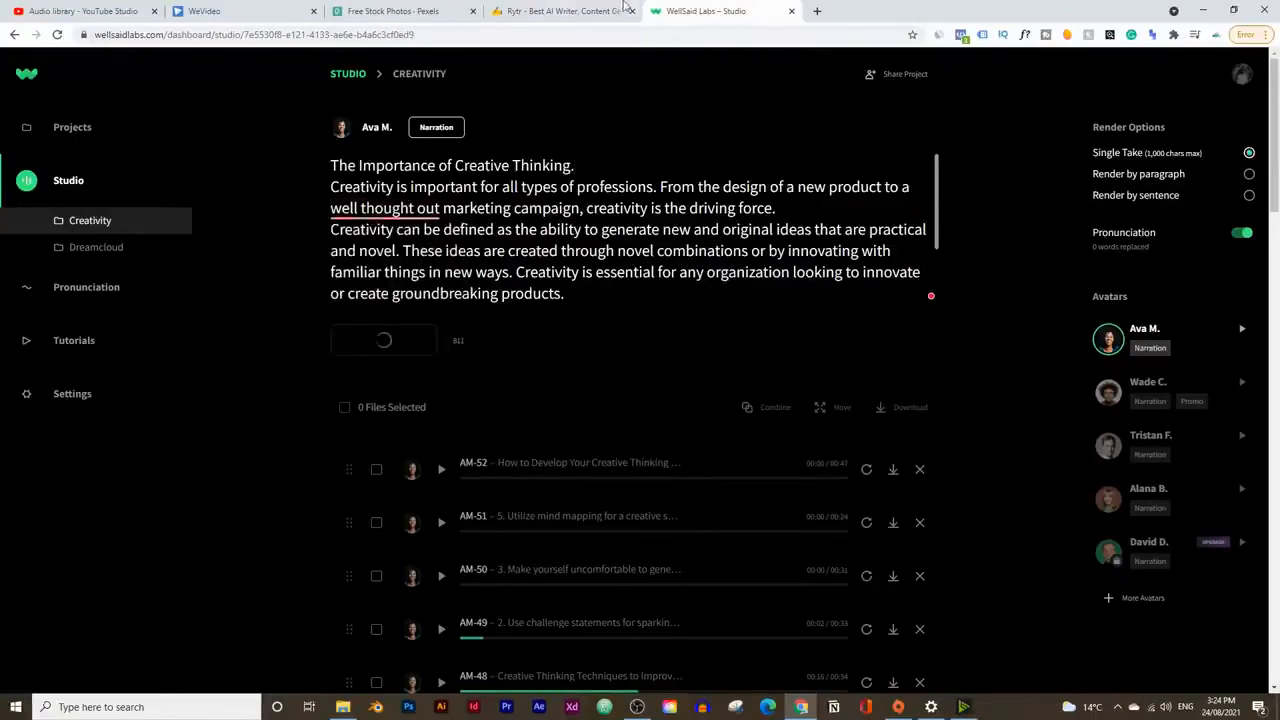
Step: Switch to Rytr and copy the section "Myths of Creativity and Creative Thinking" with its two paragraphs
{"action": "left_click", "coordinate": [590, 11]}
{"action": "scroll", "coordinate": [700, 434], "scroll_direction": "down", "scroll_amount": 1}
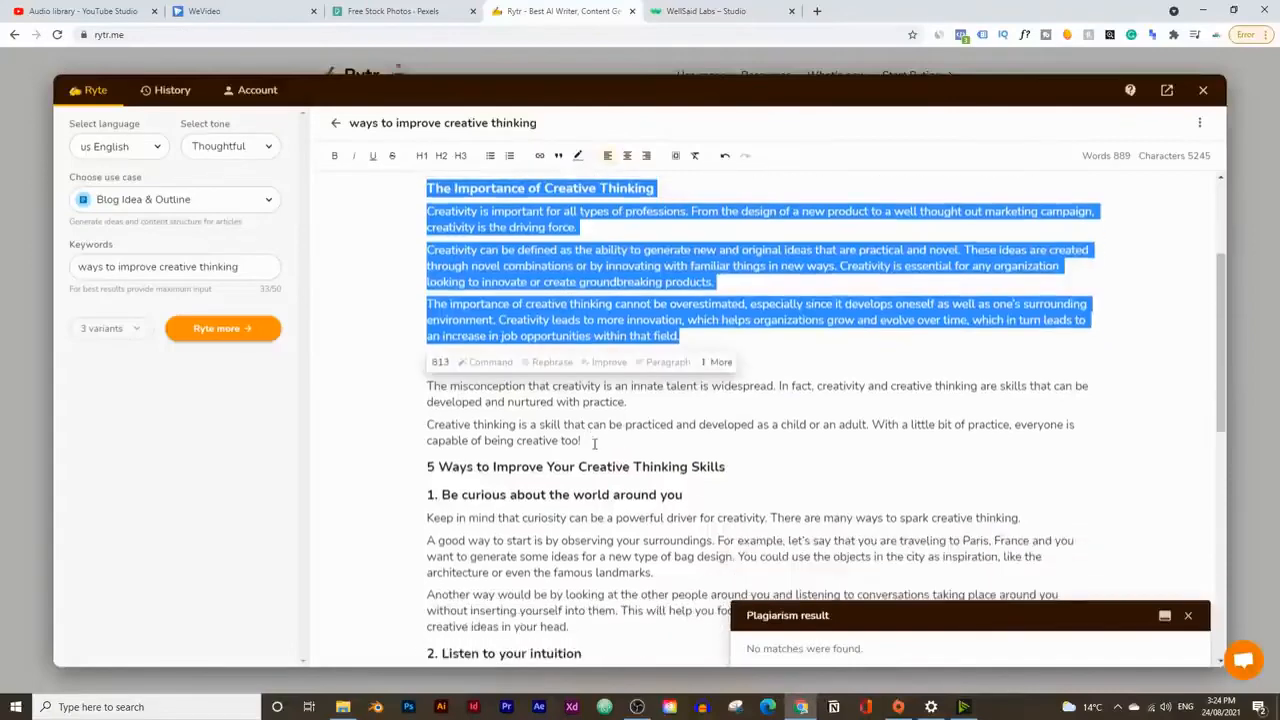
{"action": "left_click_drag", "start_coordinate": [588, 441], "coordinate": [409, 371]}
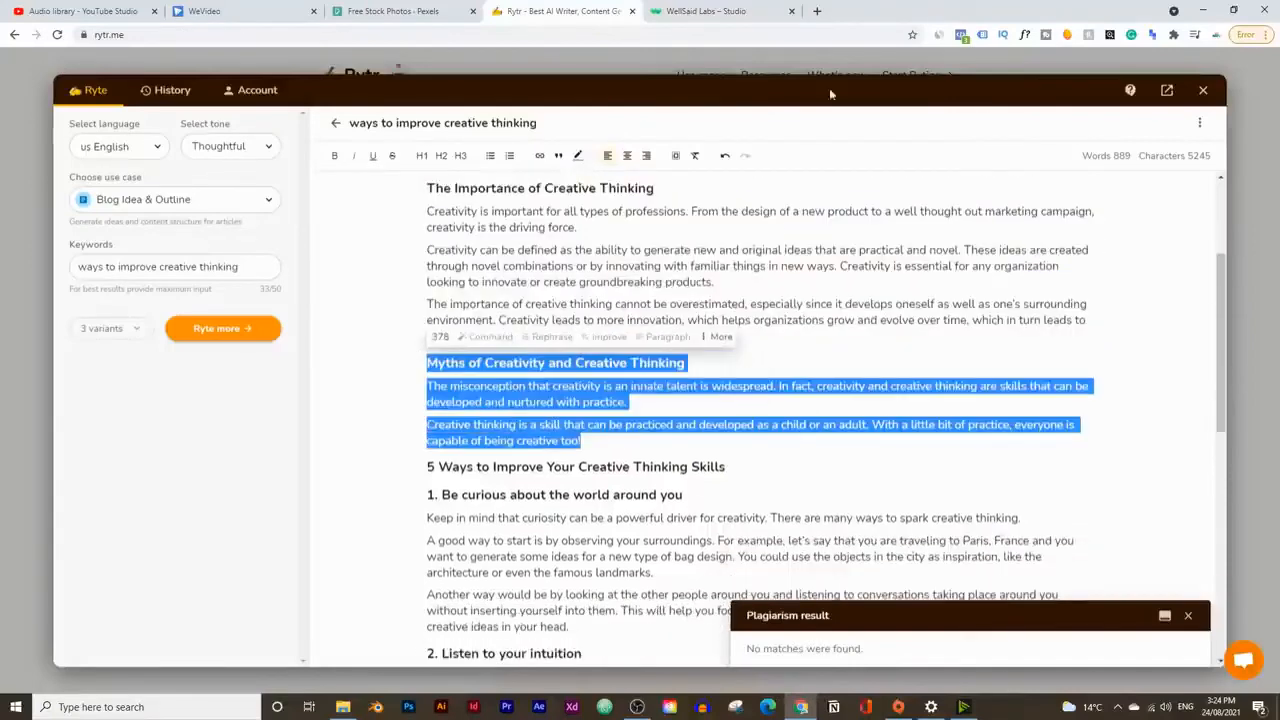
Step: Paste the myths section over the WellSaid Labs script down to "groundbreaking products", end its heading with a period, and create the clip
{"action": "left_click", "coordinate": [760, 11]}
{"action": "left_click_drag", "start_coordinate": [566, 293], "coordinate": [292, 166]}
{"action": "key", "text": "ctrl+v"}
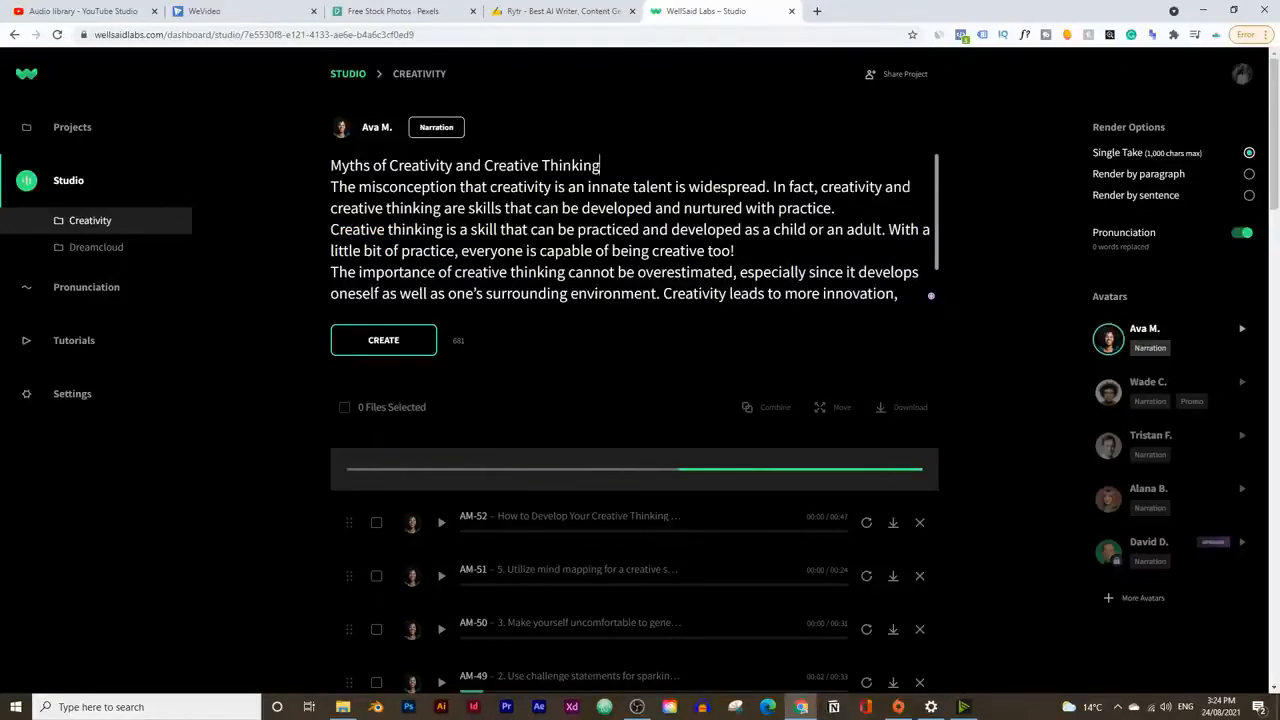
{"action": "type", "text": "."}
{"action": "left_click", "coordinate": [403, 346]}
Step: Switch to Rytr and copy the heading "5 Ways to Improve Your Creative Thinking Skills" with all of point 1
{"action": "key", "text": "ctrl+shift+Tab"}
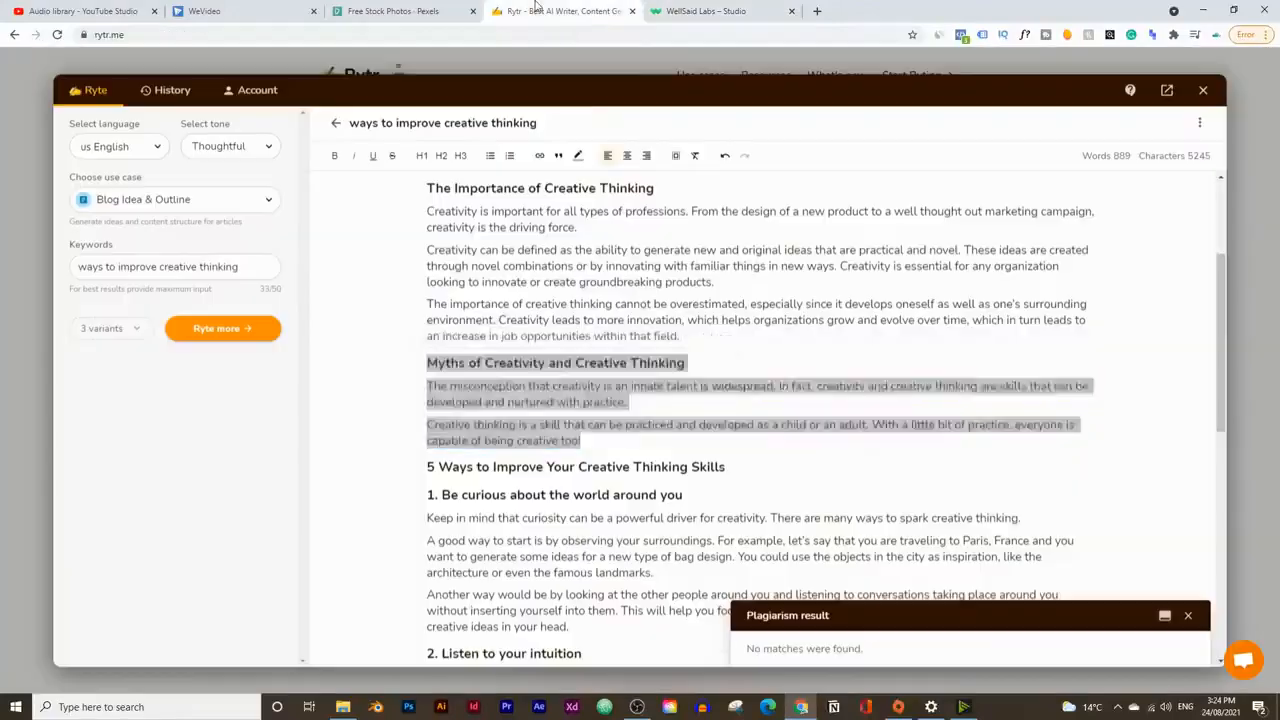
{"action": "scroll", "coordinate": [598, 432], "scroll_direction": "down", "scroll_amount": 2}
{"action": "left_click", "coordinate": [598, 432]}
{"action": "left_click_drag", "start_coordinate": [598, 432], "coordinate": [403, 265]}
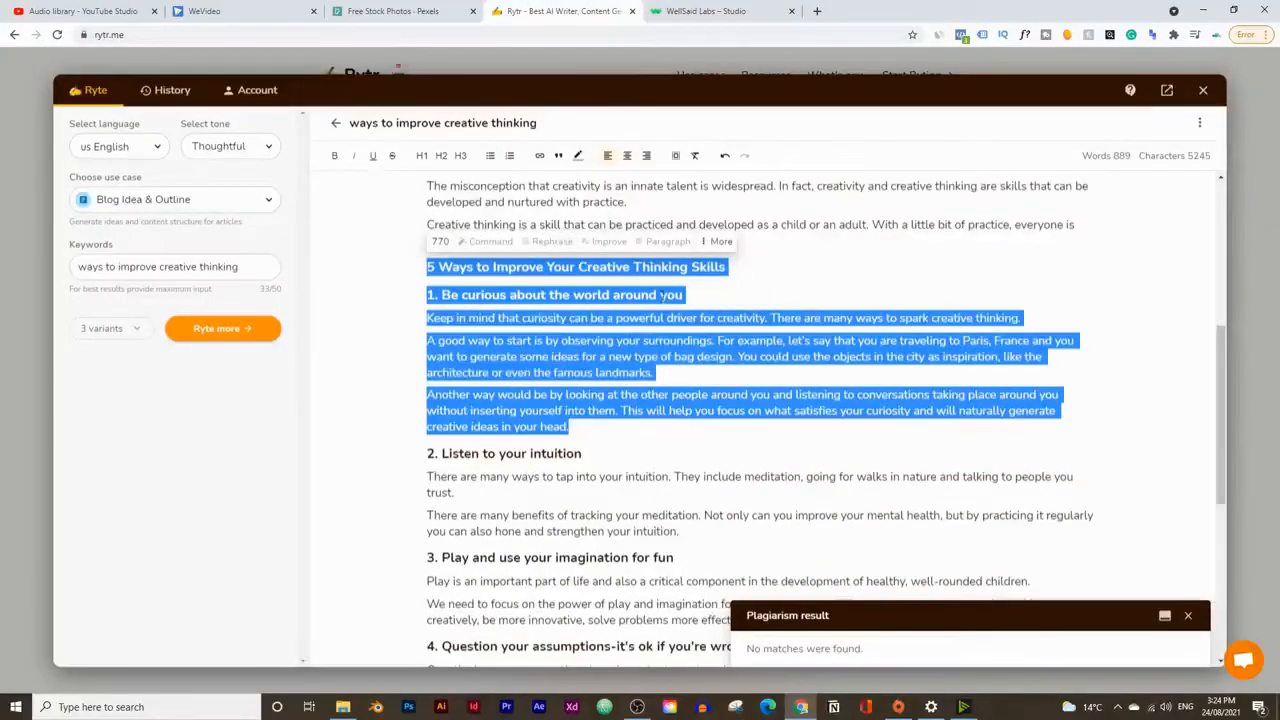
Step: Replace the entire WellSaid Labs script with the copied "5 Ways" heading and point 1, and create the voice clip
{"action": "left_click", "coordinate": [701, 10]}
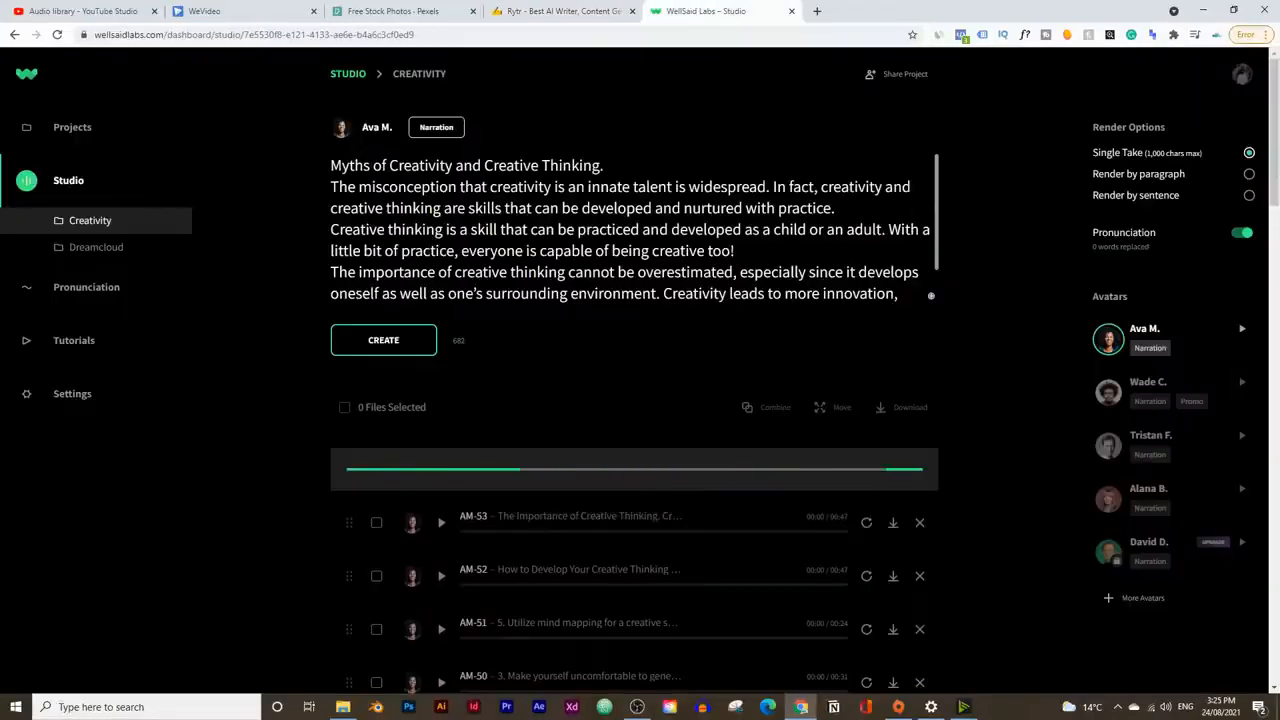
{"action": "left_click_drag", "start_coordinate": [330, 165], "coordinate": [735, 251]}
{"action": "key", "text": "ctrl+a"}
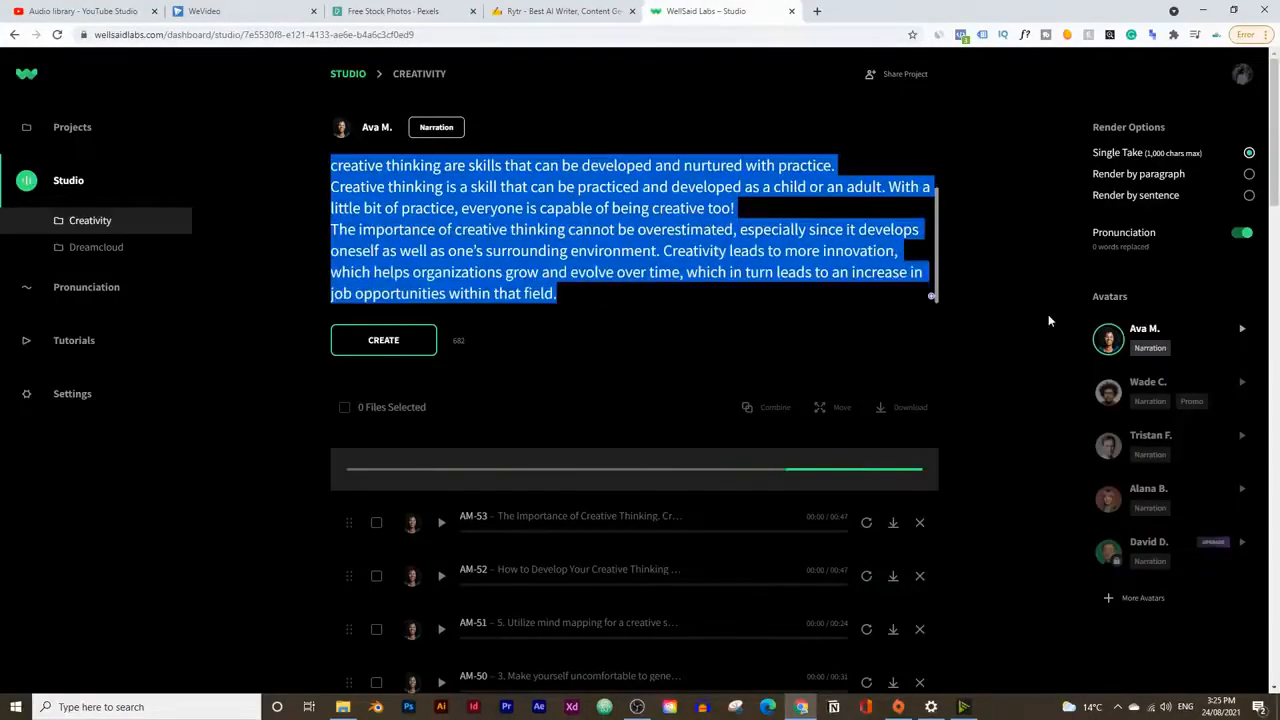
{"action": "key", "text": "ctrl+v"}
{"action": "left_click", "coordinate": [427, 352]}
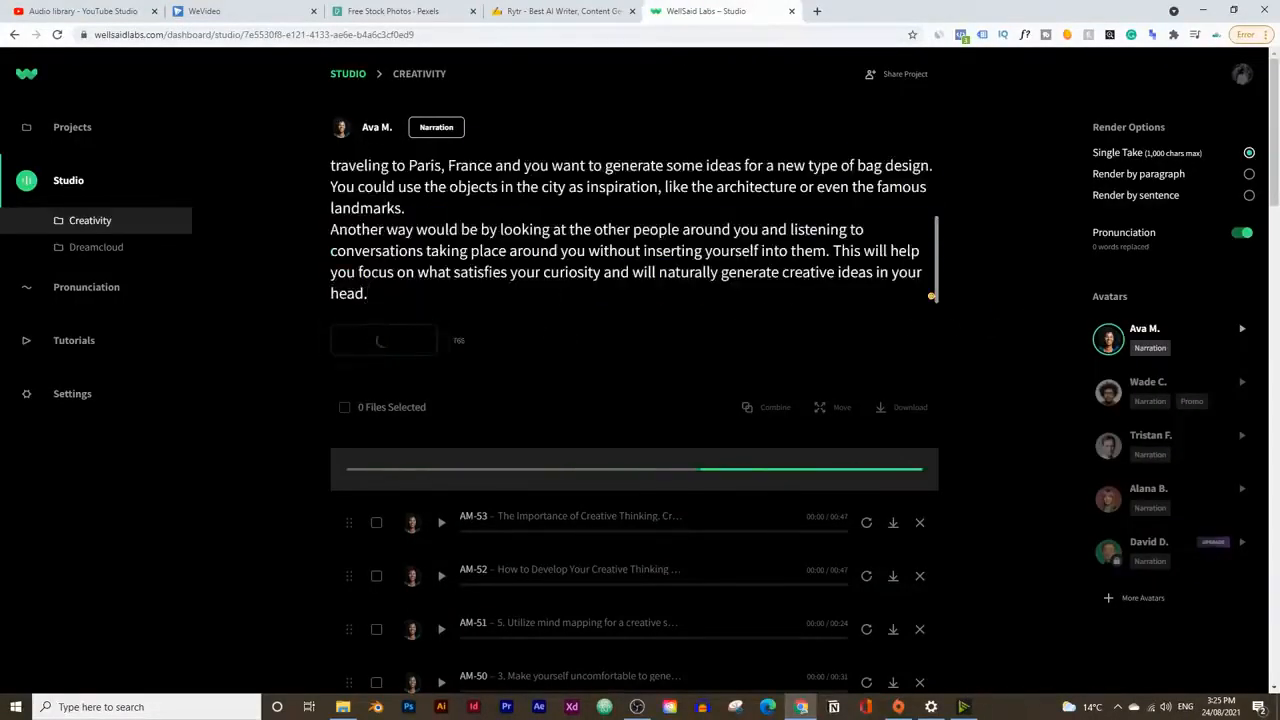
{"action": "left_click", "coordinate": [575, 10]}
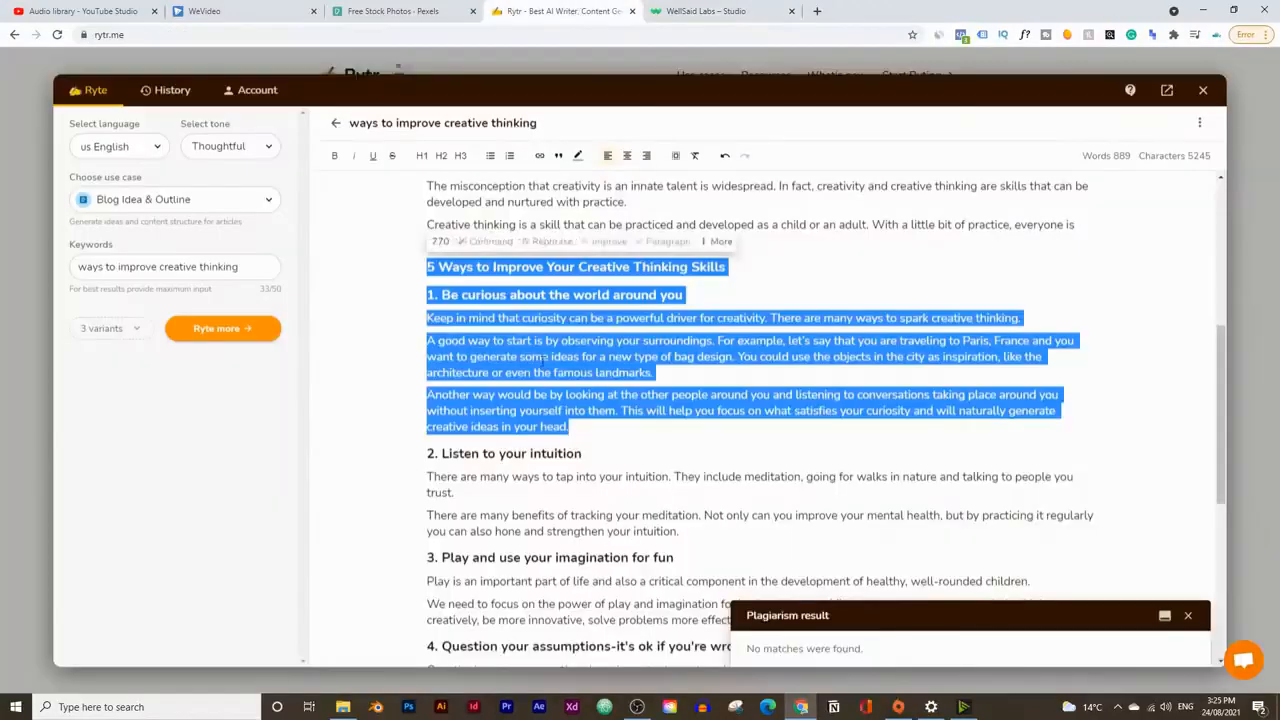
{"action": "scroll", "coordinate": [484, 318], "scroll_direction": "up", "scroll_amount": 5}
{"action": "scroll", "coordinate": [585, 421], "scroll_direction": "down", "scroll_amount": 6}
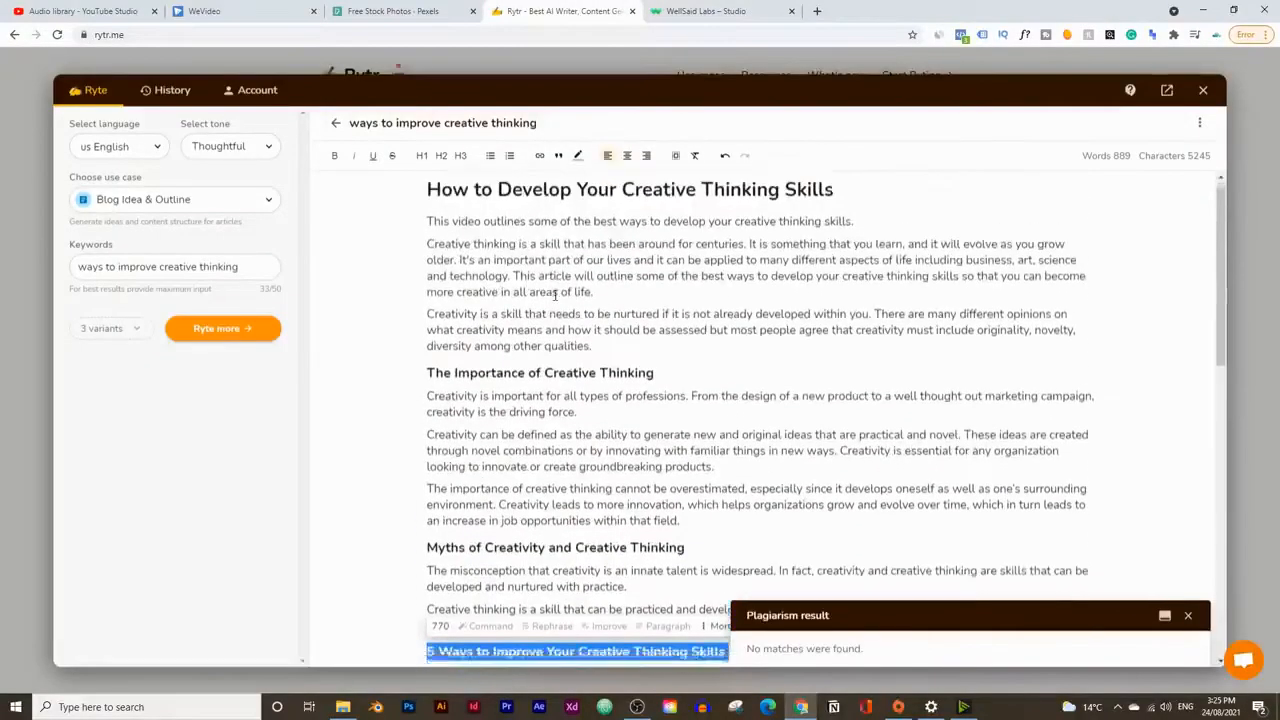
{"action": "scroll", "coordinate": [585, 421], "scroll_direction": "down", "scroll_amount": 4}
{"action": "scroll", "coordinate": [585, 421], "scroll_direction": "up", "scroll_amount": 5}
Step: Switch to WellSaid Labs and listen to part of the AM-52 clip "How to Develop Your Creative Thinking", then pause it
{"action": "left_click", "coordinate": [705, 11]}
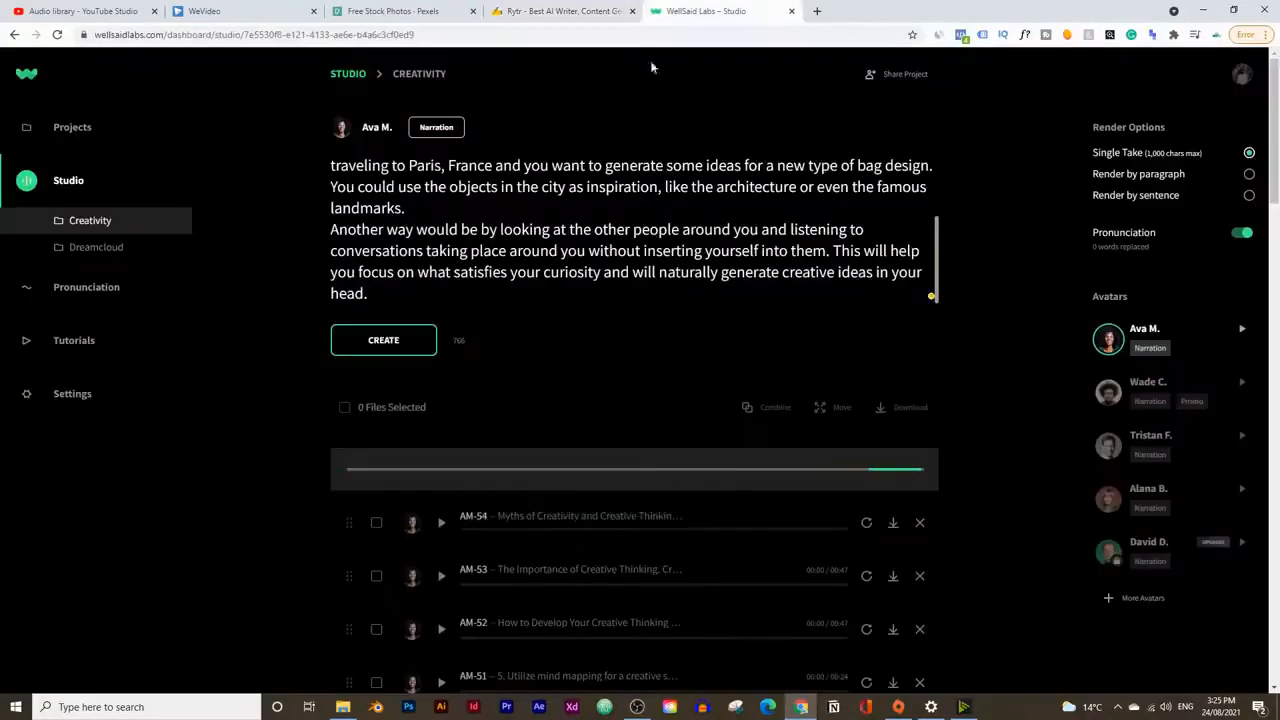
{"action": "scroll", "coordinate": [651, 395], "scroll_direction": "down", "scroll_amount": 1}
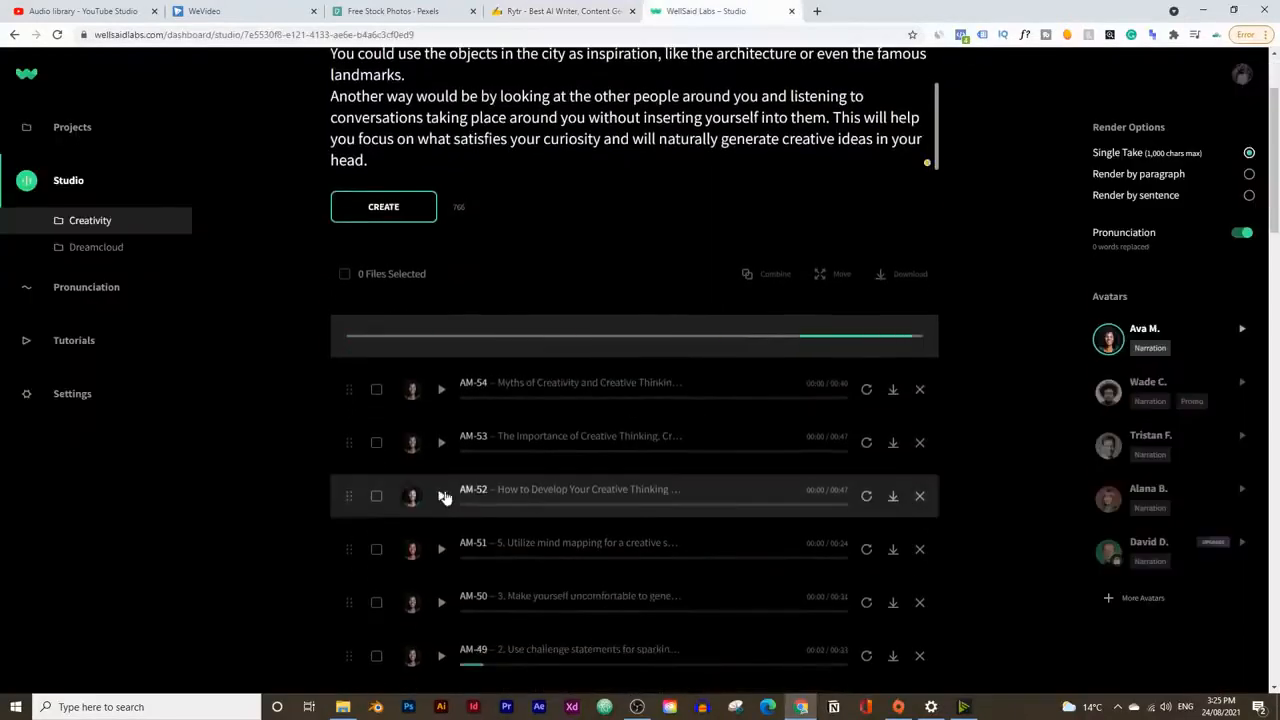
{"action": "left_click", "coordinate": [441, 496]}
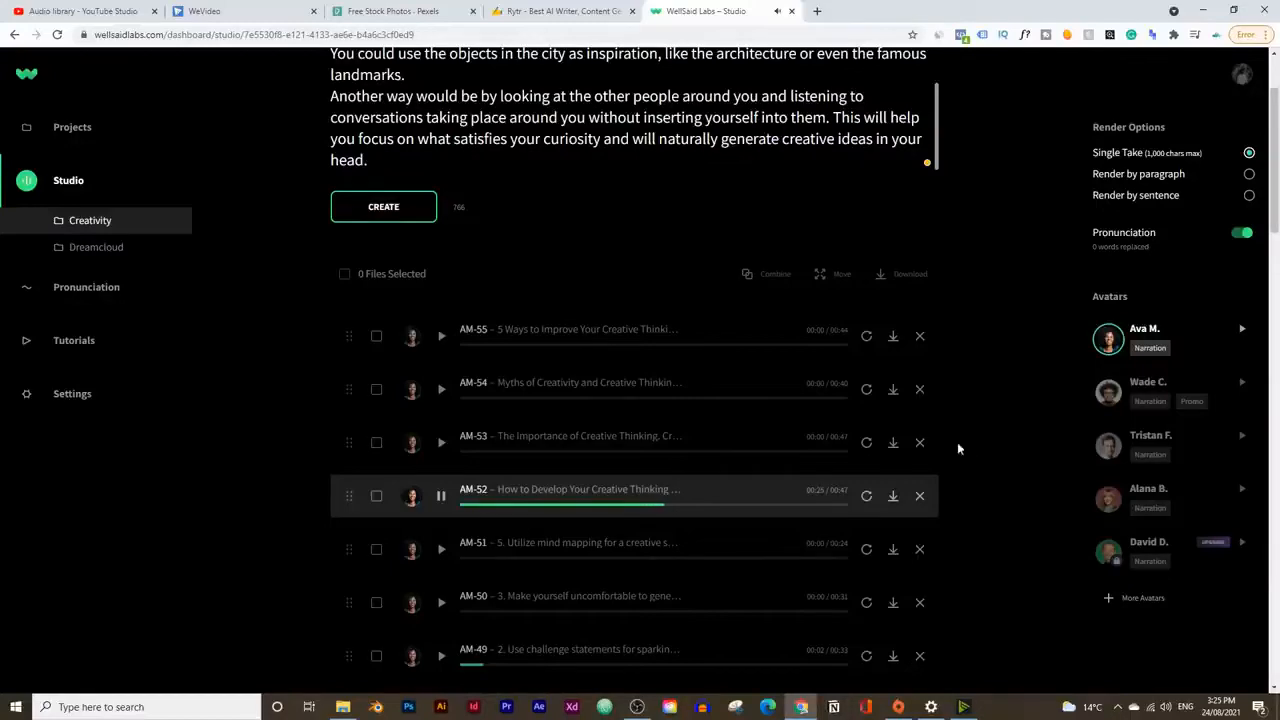
{"action": "scroll", "coordinate": [672, 206], "scroll_direction": "up", "scroll_amount": 1}
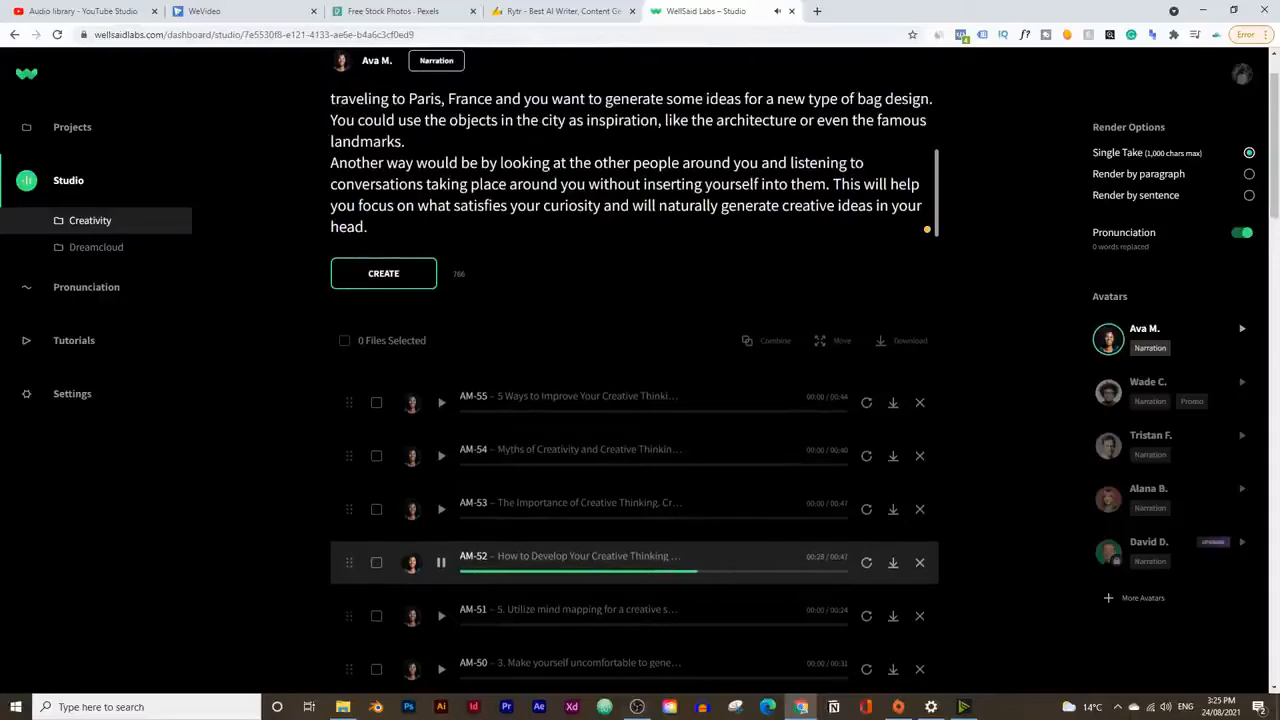
{"action": "left_click", "coordinate": [441, 562]}
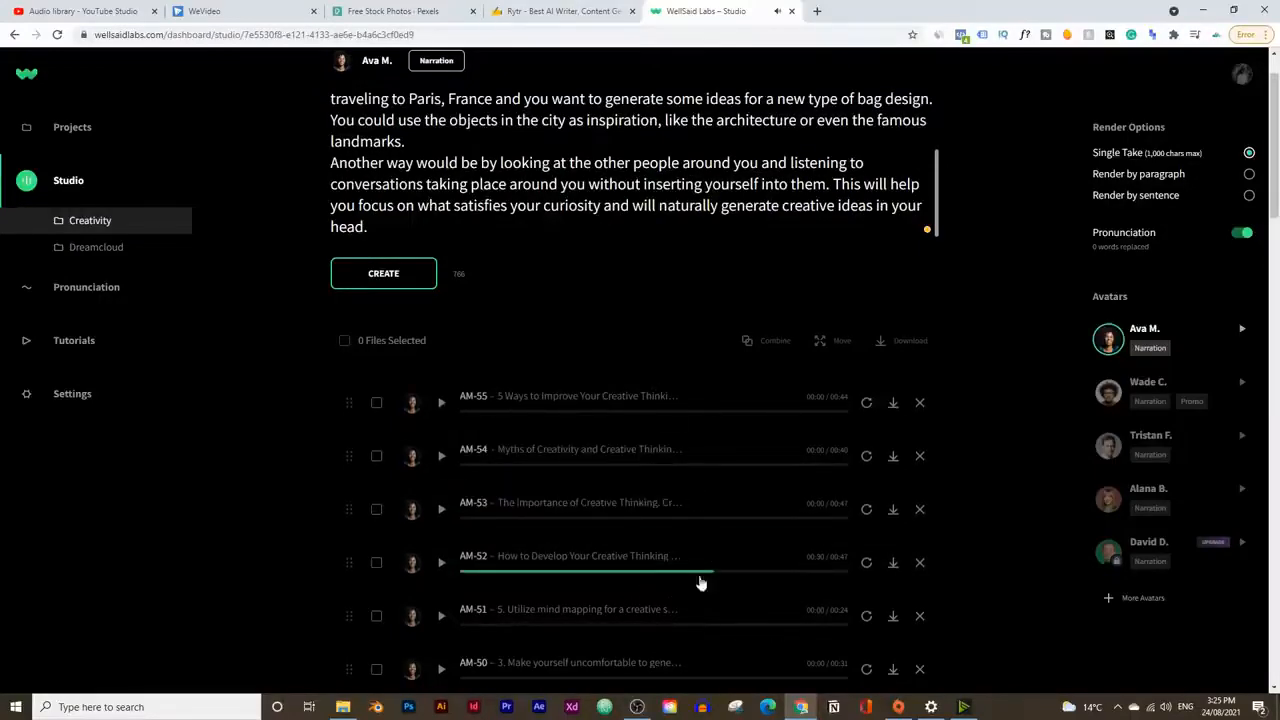
Step: Switch back to Rytr and look over the script from its title to point 1 of the five ways
{"action": "left_click", "coordinate": [557, 11]}
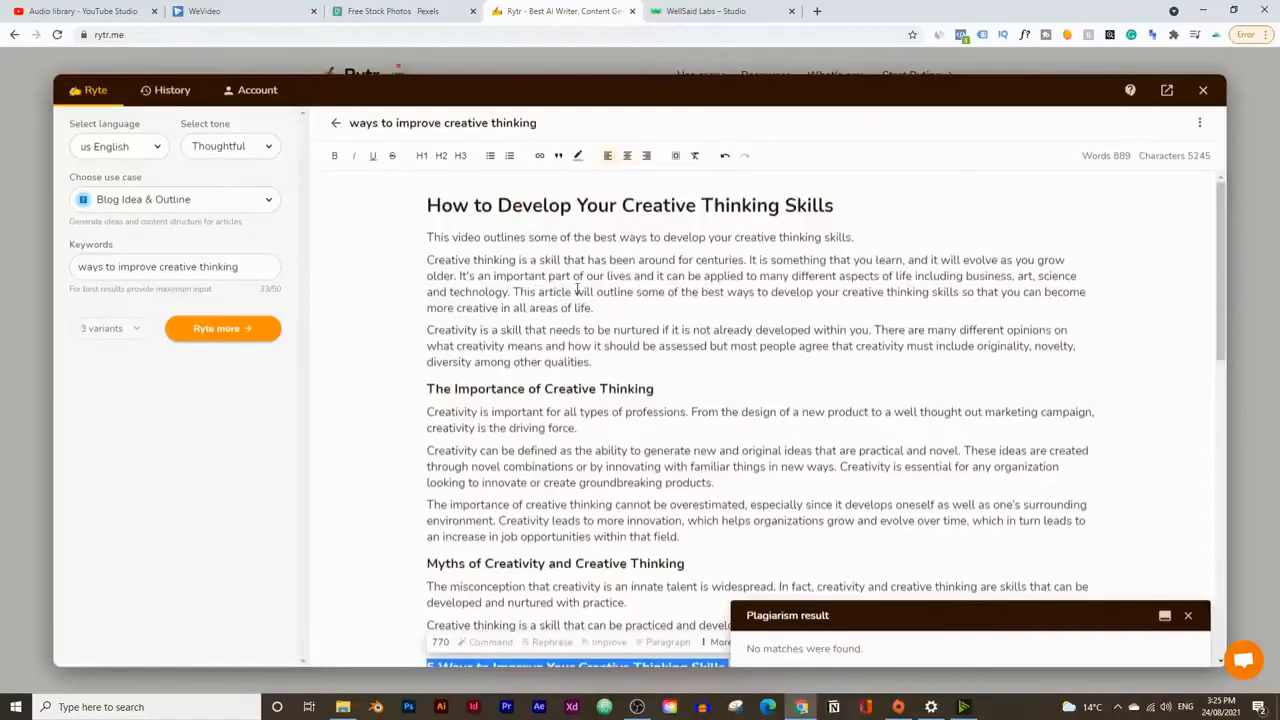
{"action": "scroll", "coordinate": [907, 352], "scroll_direction": "down", "scroll_amount": 4}
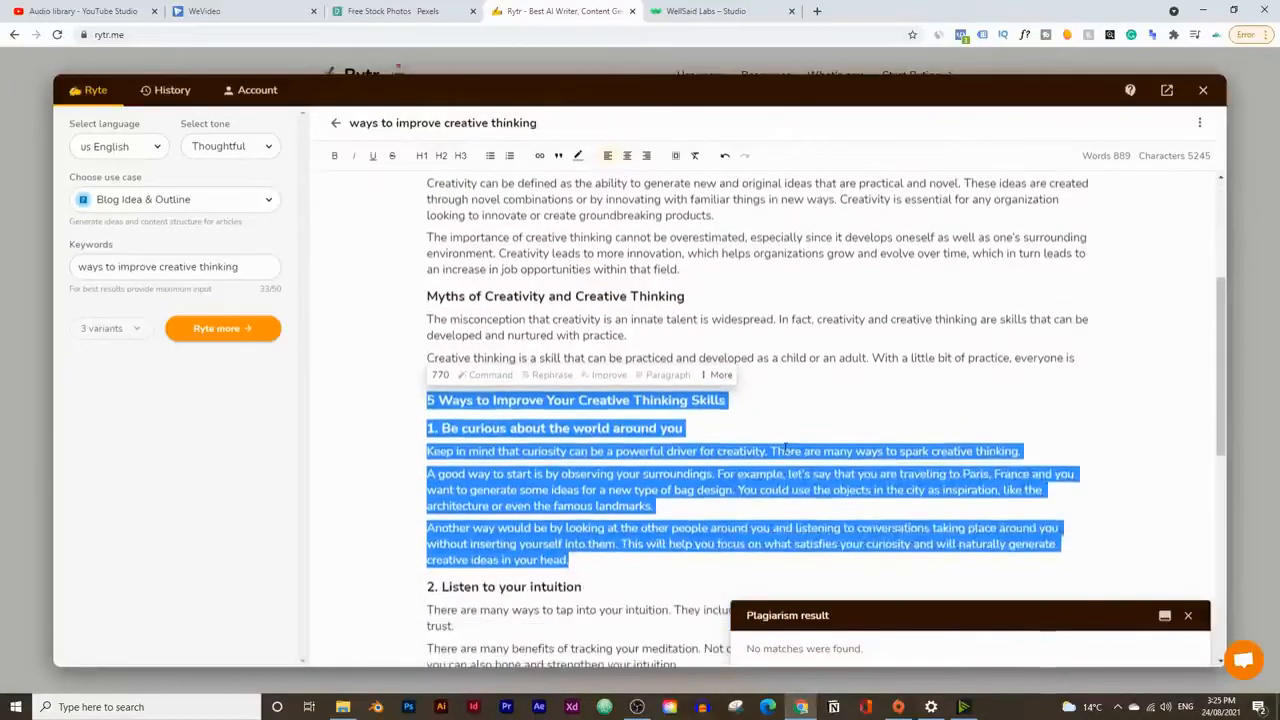
{"action": "scroll", "coordinate": [785, 449], "scroll_direction": "up", "scroll_amount": 5}
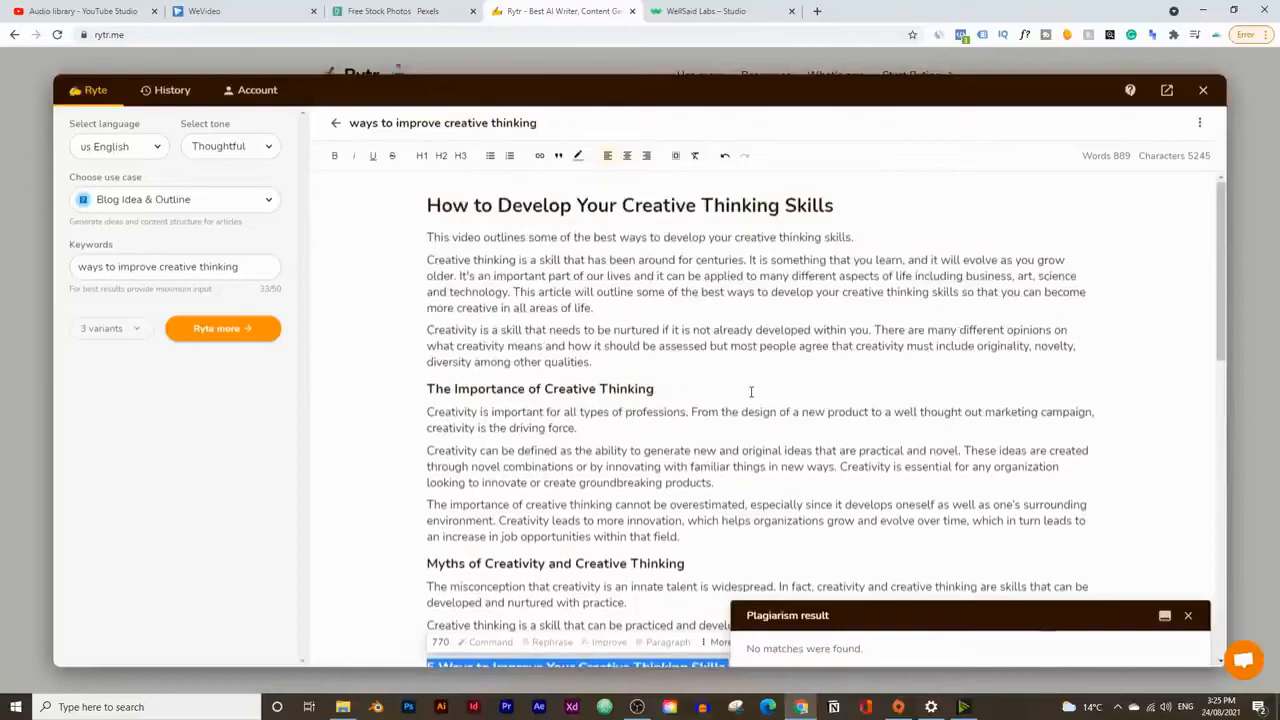
Step: Dismiss the plagiarism result and look over the rest of the creative thinking script down to its closing lines
{"action": "scroll", "coordinate": [751, 392], "scroll_direction": "down", "scroll_amount": 1}
{"action": "left_click", "coordinate": [1188, 615]}
{"action": "scroll", "coordinate": [806, 420], "scroll_direction": "down", "scroll_amount": 1}
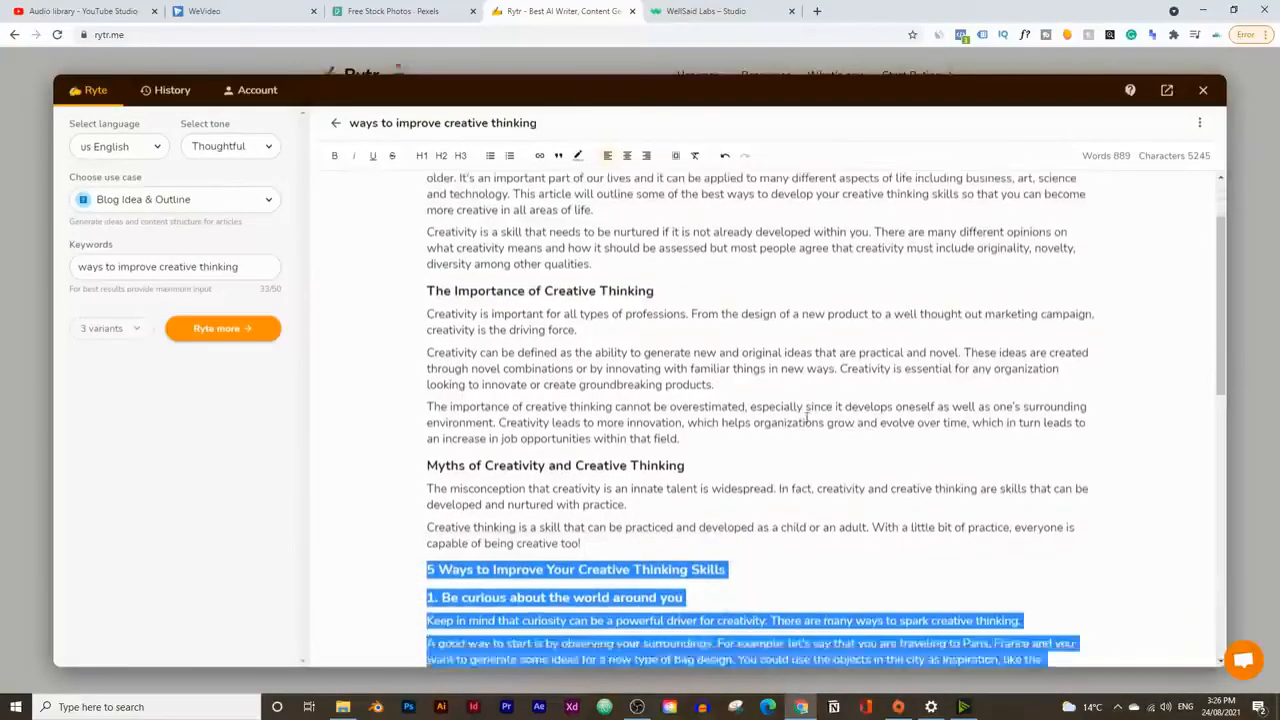
{"action": "scroll", "coordinate": [806, 420], "scroll_direction": "down", "scroll_amount": 7}
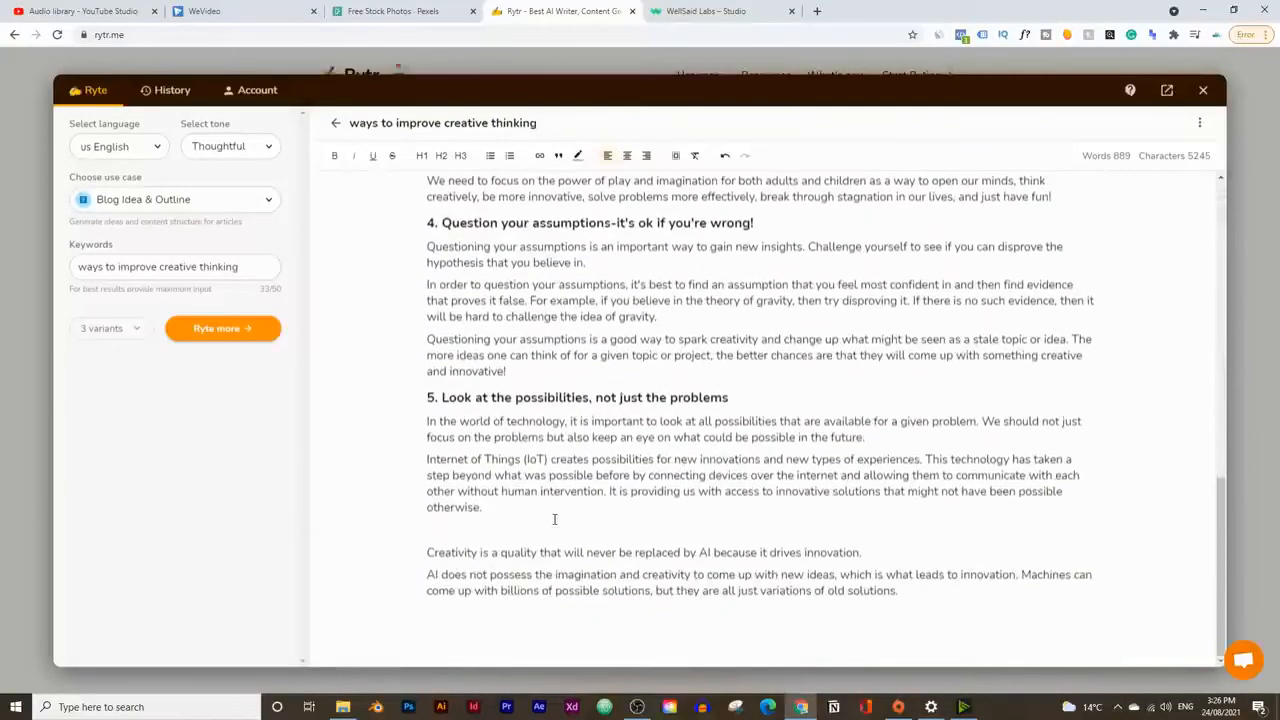
{"action": "scroll", "coordinate": [709, 563], "scroll_direction": "up", "scroll_amount": 3}
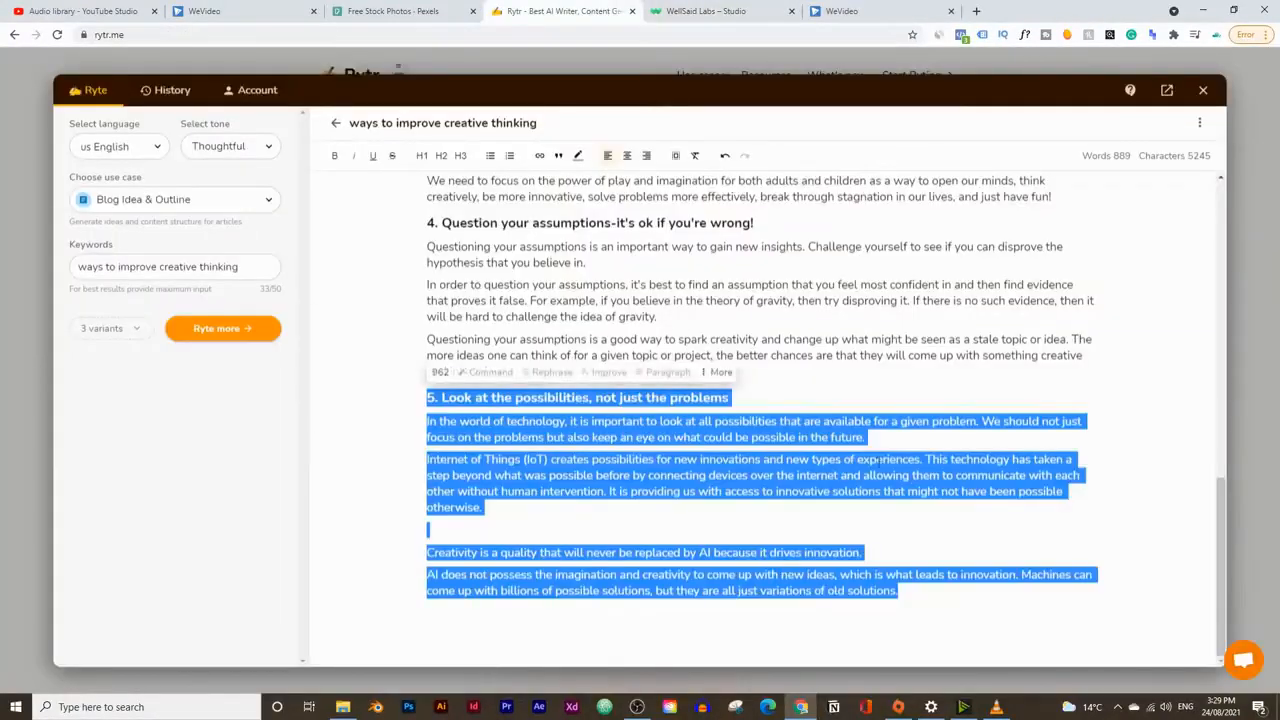
Step: Switch to WellSaid Labs and download the seven creative thinking voice clips, AM-52 through AM-58
{"action": "left_click", "coordinate": [712, 11]}
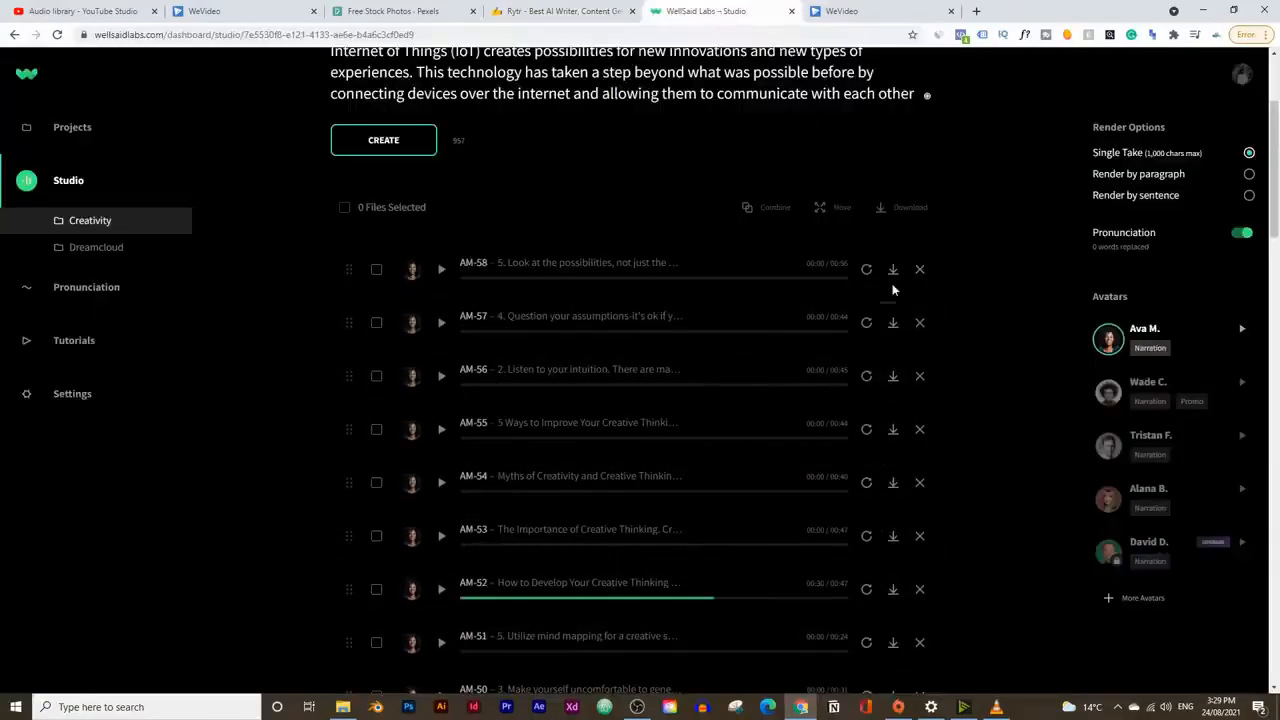
{"action": "left_click", "coordinate": [893, 594]}
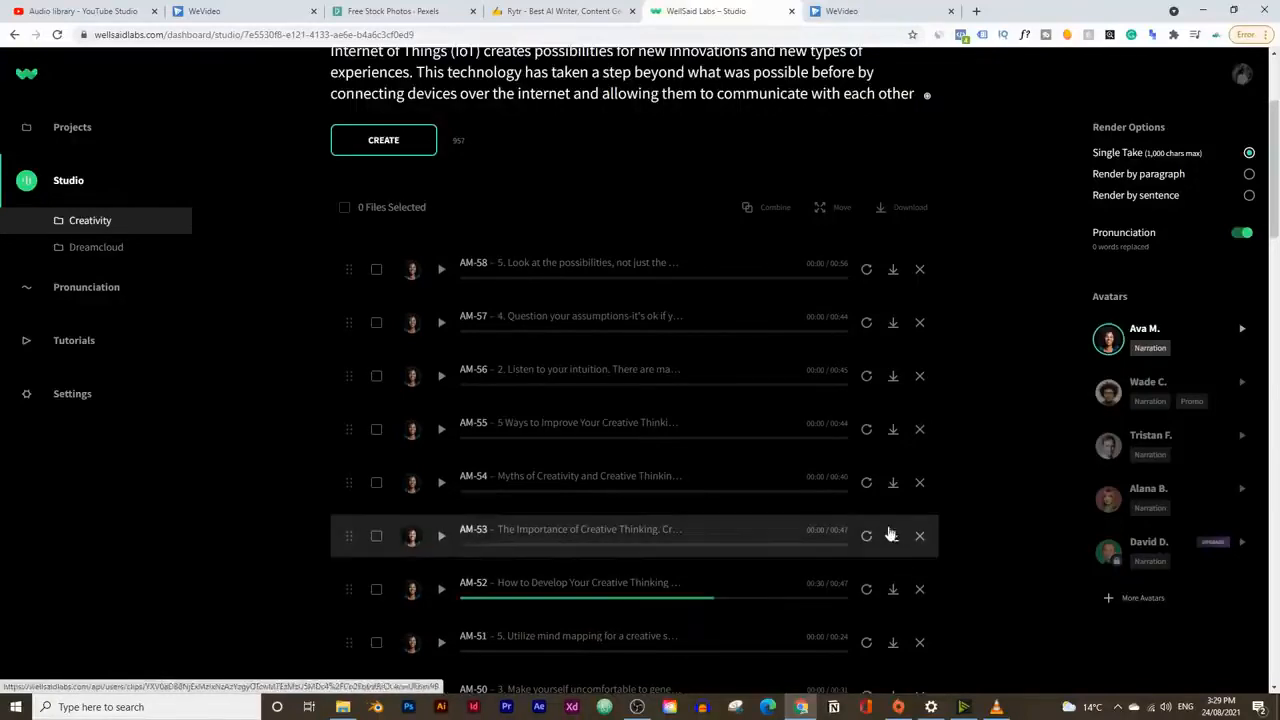
{"action": "left_click", "coordinate": [893, 536]}
{"action": "left_click", "coordinate": [893, 483]}
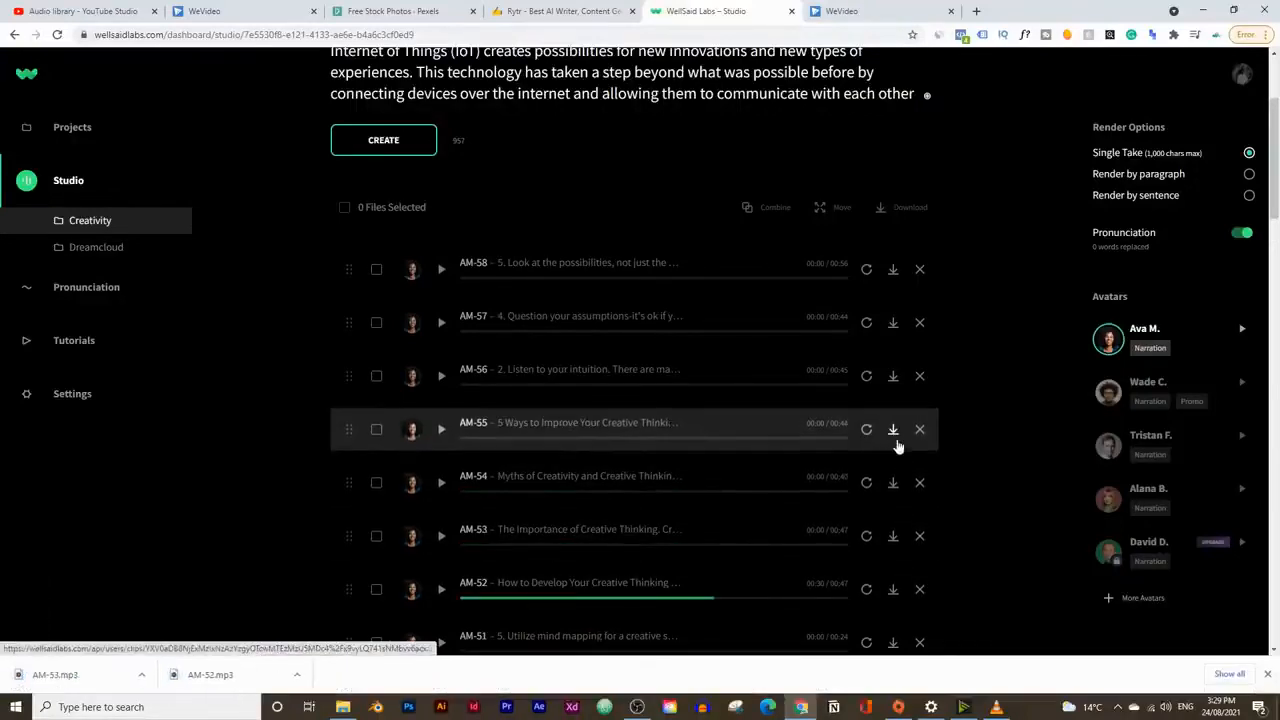
{"action": "left_click", "coordinate": [893, 430]}
{"action": "left_click", "coordinate": [893, 375]}
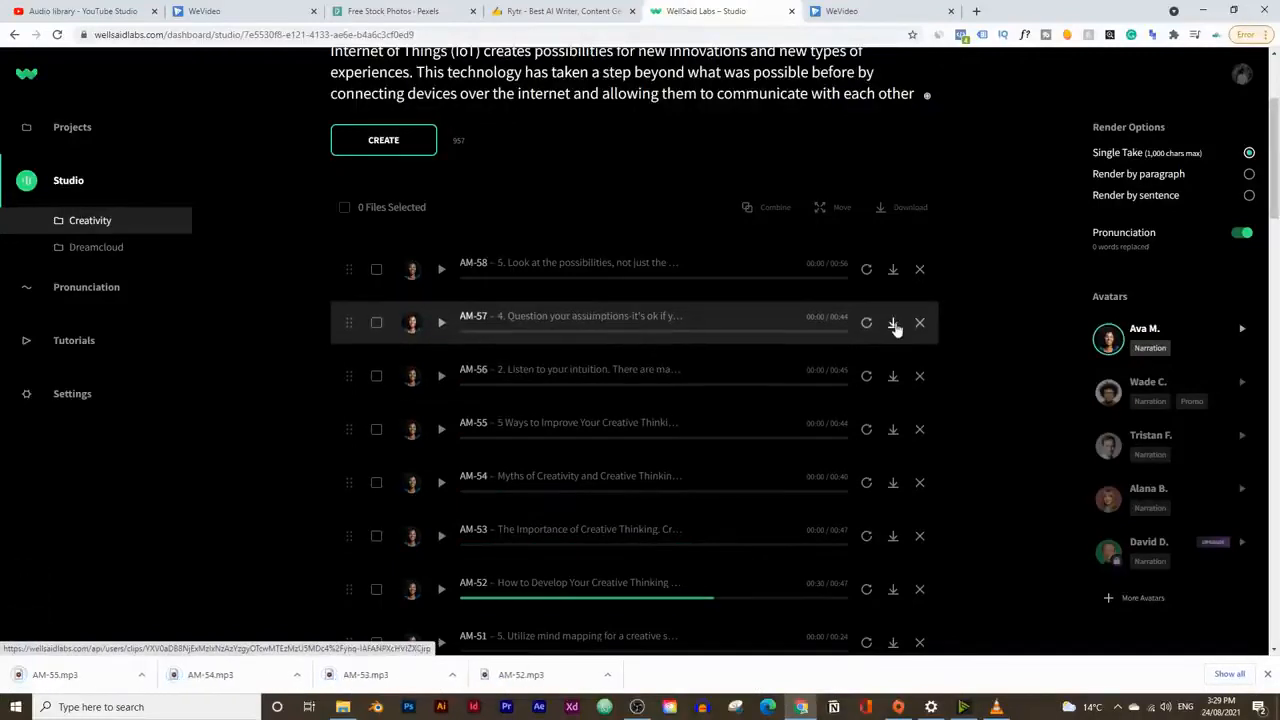
{"action": "left_click", "coordinate": [893, 322]}
{"action": "left_click", "coordinate": [893, 270]}
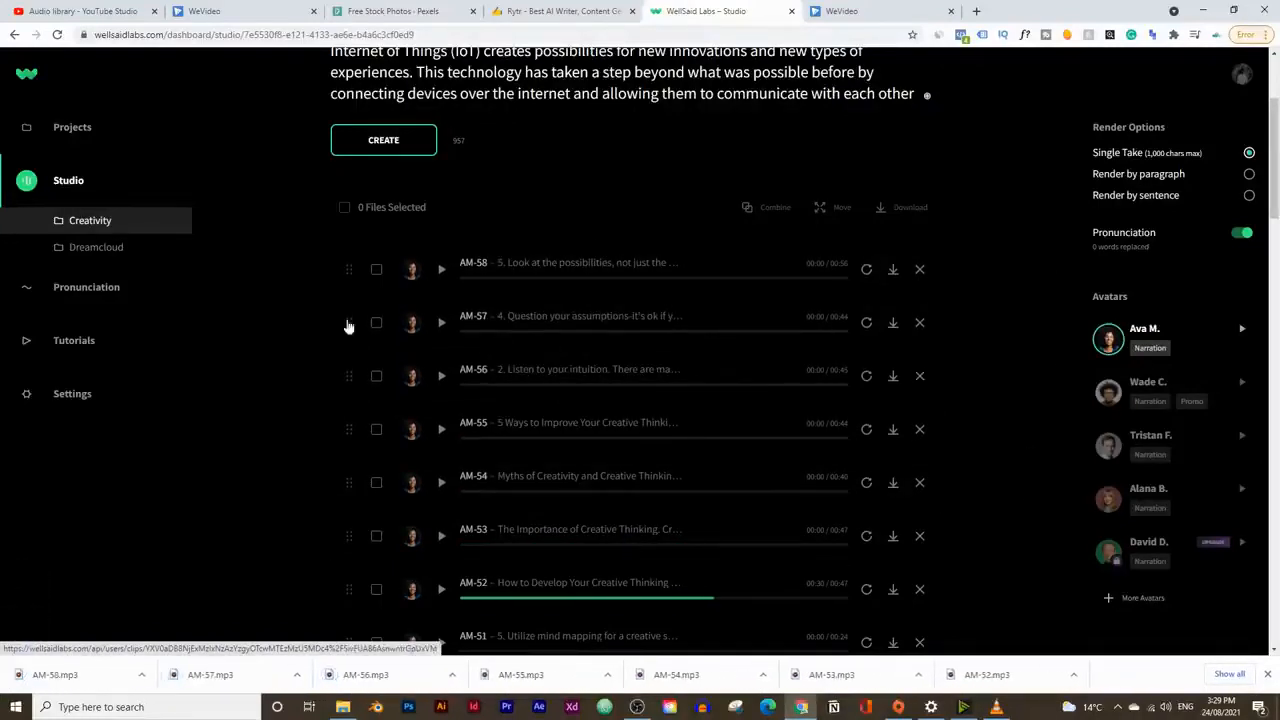
Step: Switch to WeVideo and import the AM-52 through AM-58 MP3 files from the Downloads folder into the project media
{"action": "left_click", "coordinate": [240, 11]}
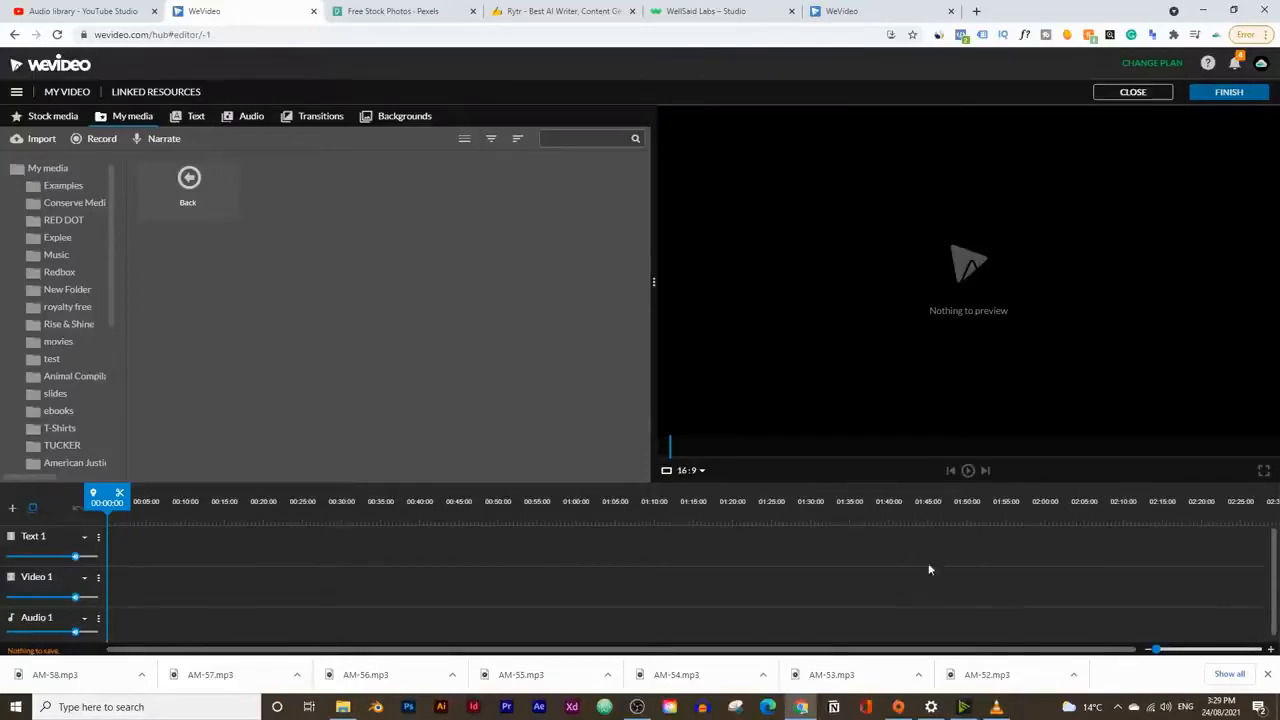
{"action": "mouse_move", "coordinate": [342, 706]}
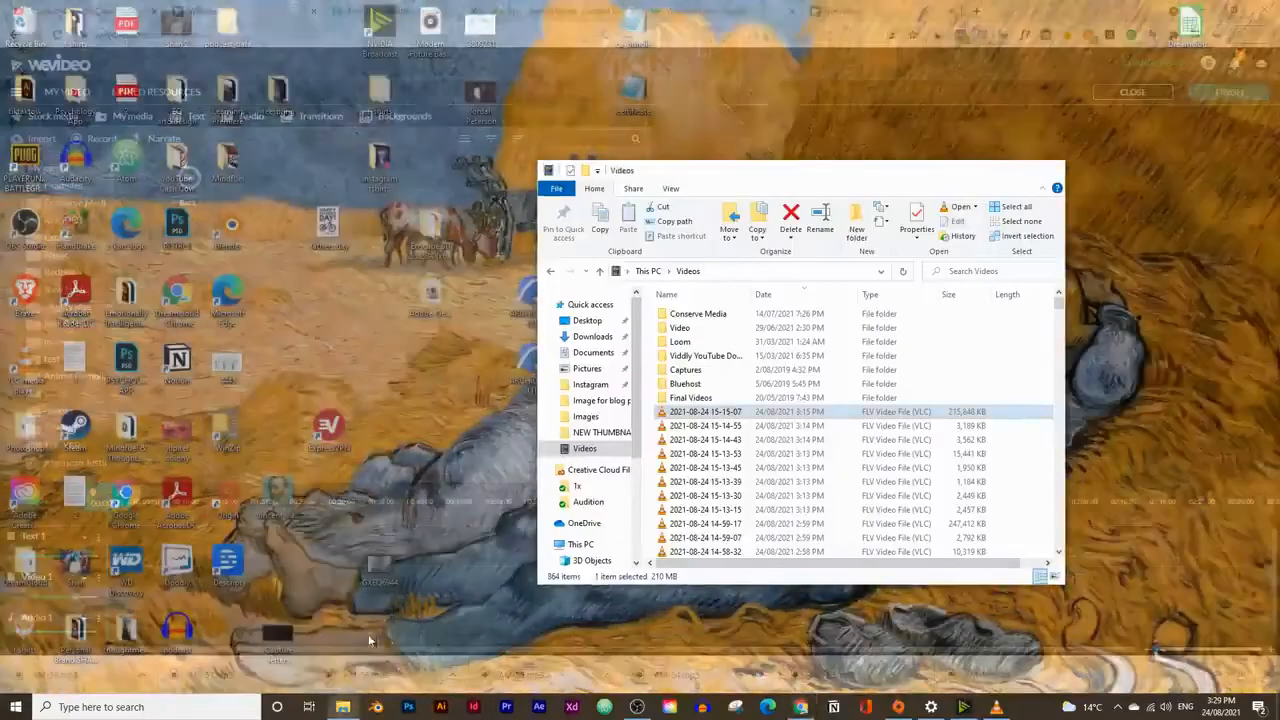
{"action": "left_click", "coordinate": [368, 640]}
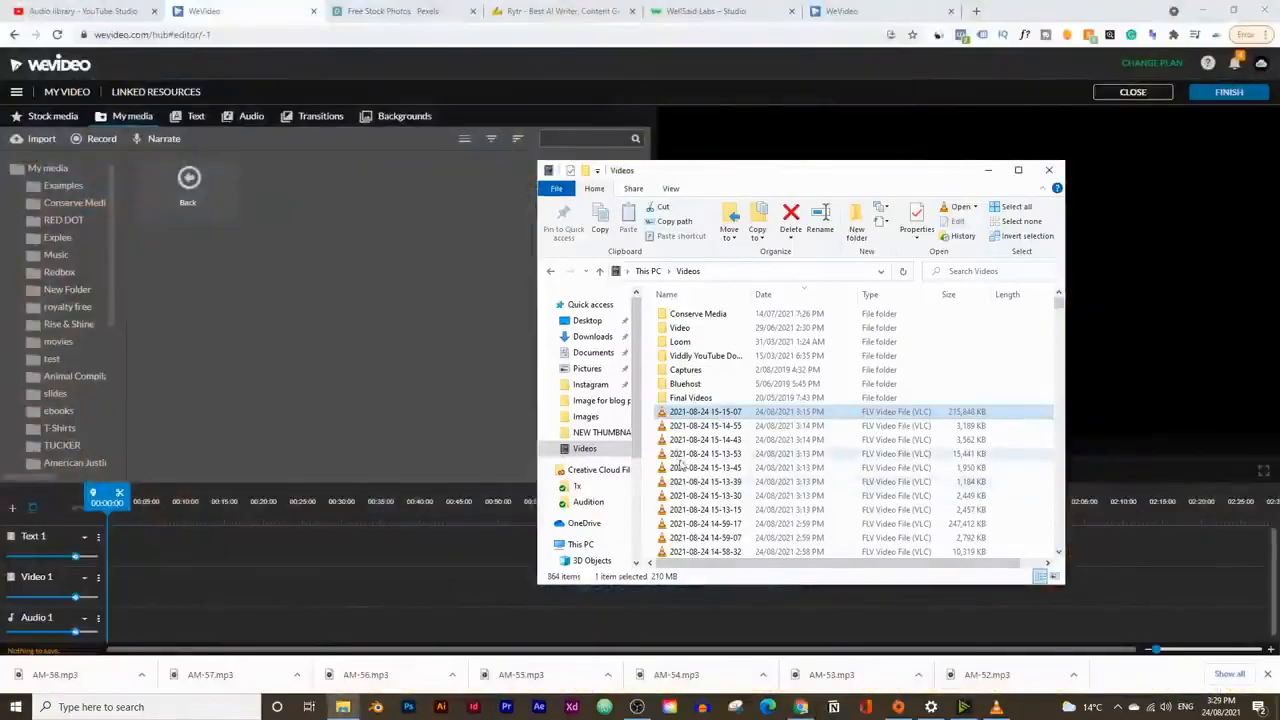
{"action": "left_click", "coordinate": [592, 336]}
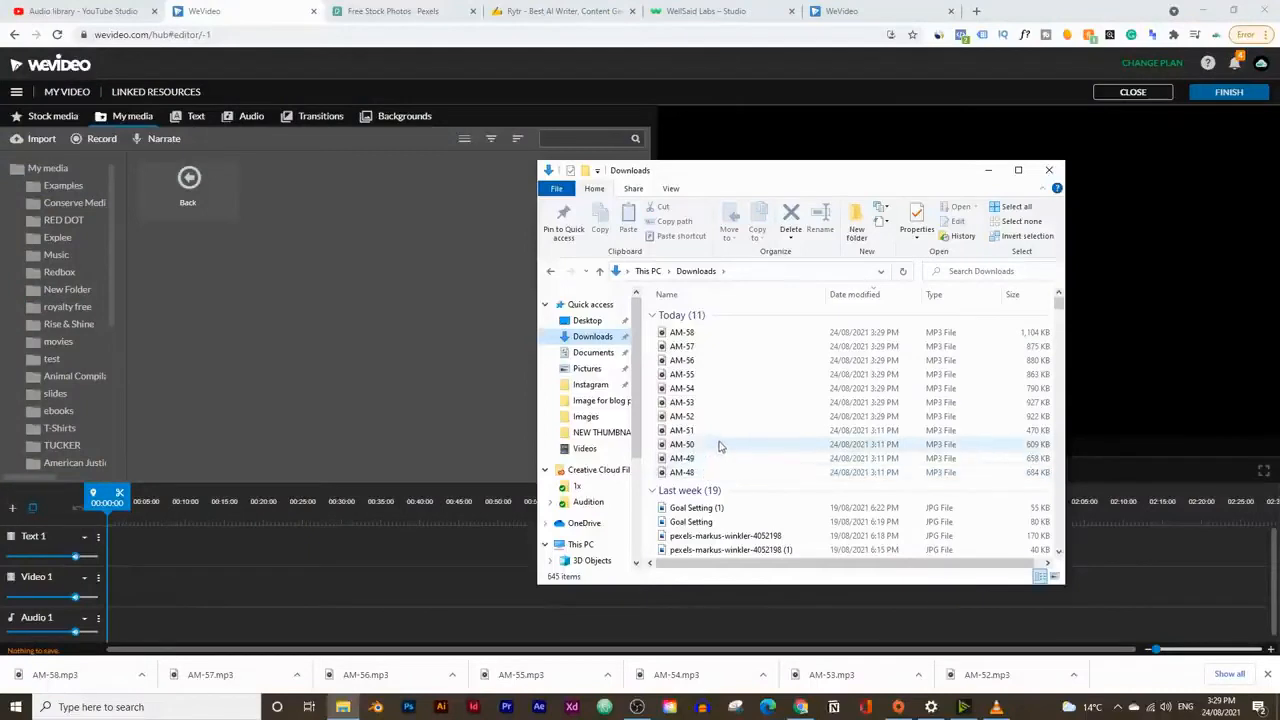
{"action": "left_click_drag", "start_coordinate": [754, 417], "coordinate": [720, 337]}
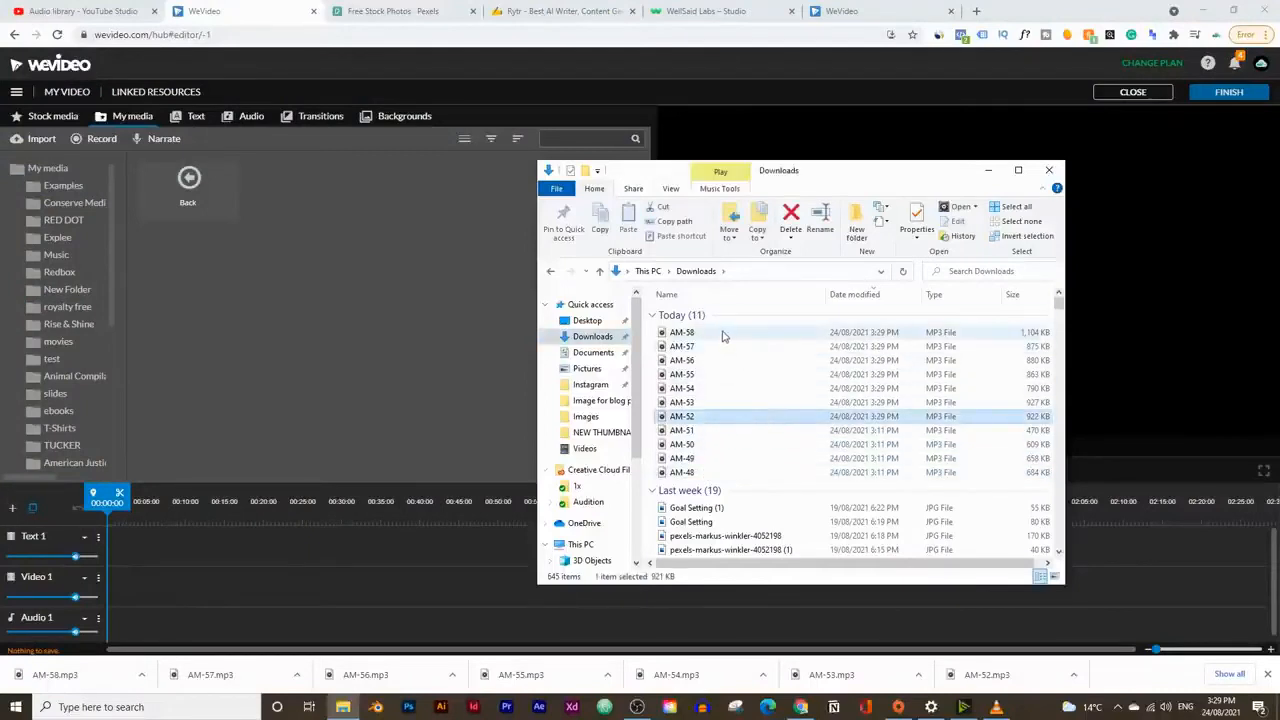
{"action": "left_click_drag", "start_coordinate": [723, 400], "coordinate": [466, 332]}
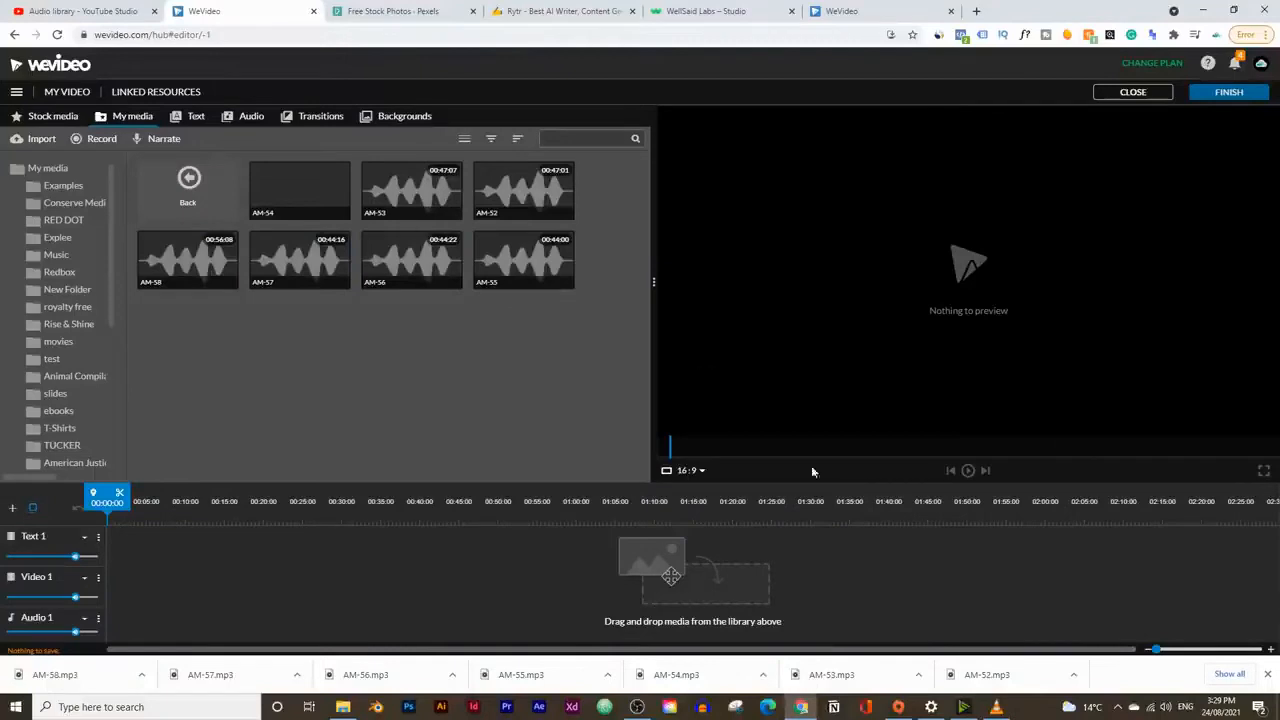
{"action": "left_click", "coordinate": [1269, 674]}
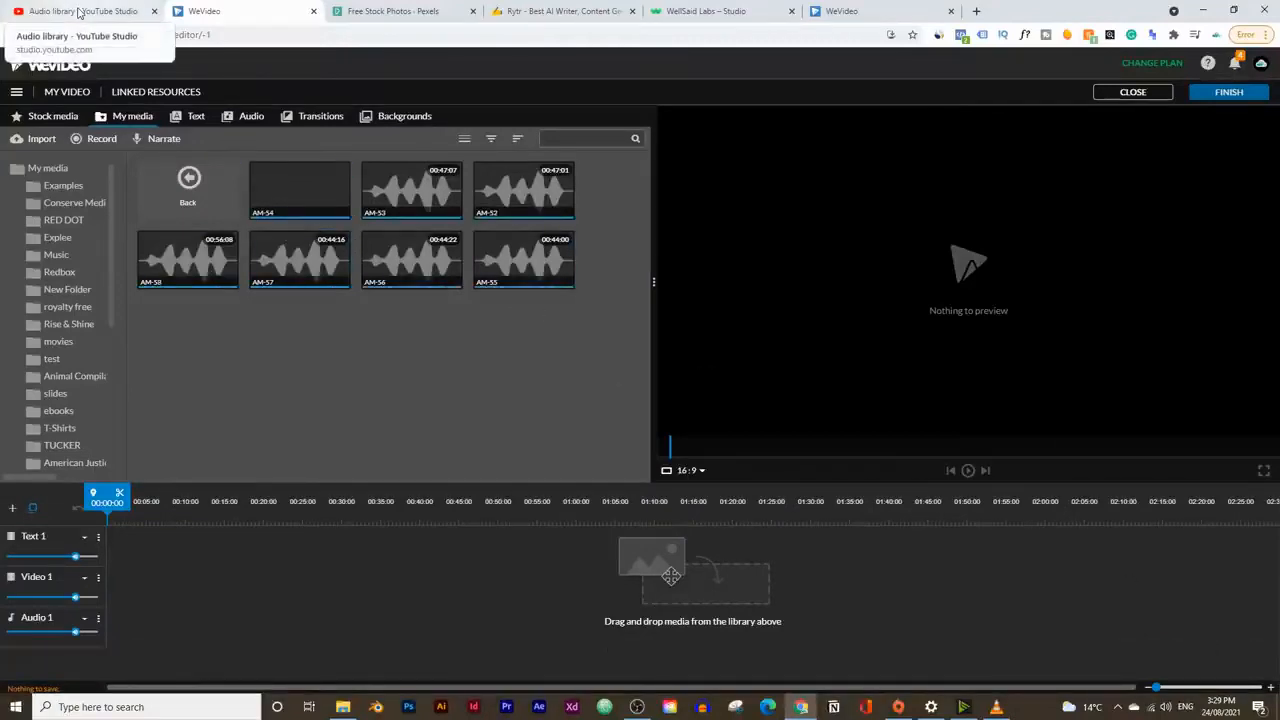
Step: Switch to the YouTube Studio Audio library, filter the music by Inspirational mood, and sample Nine Lives, O Boy, Blackberry K Two and Koto San
{"action": "left_click", "coordinate": [79, 12]}
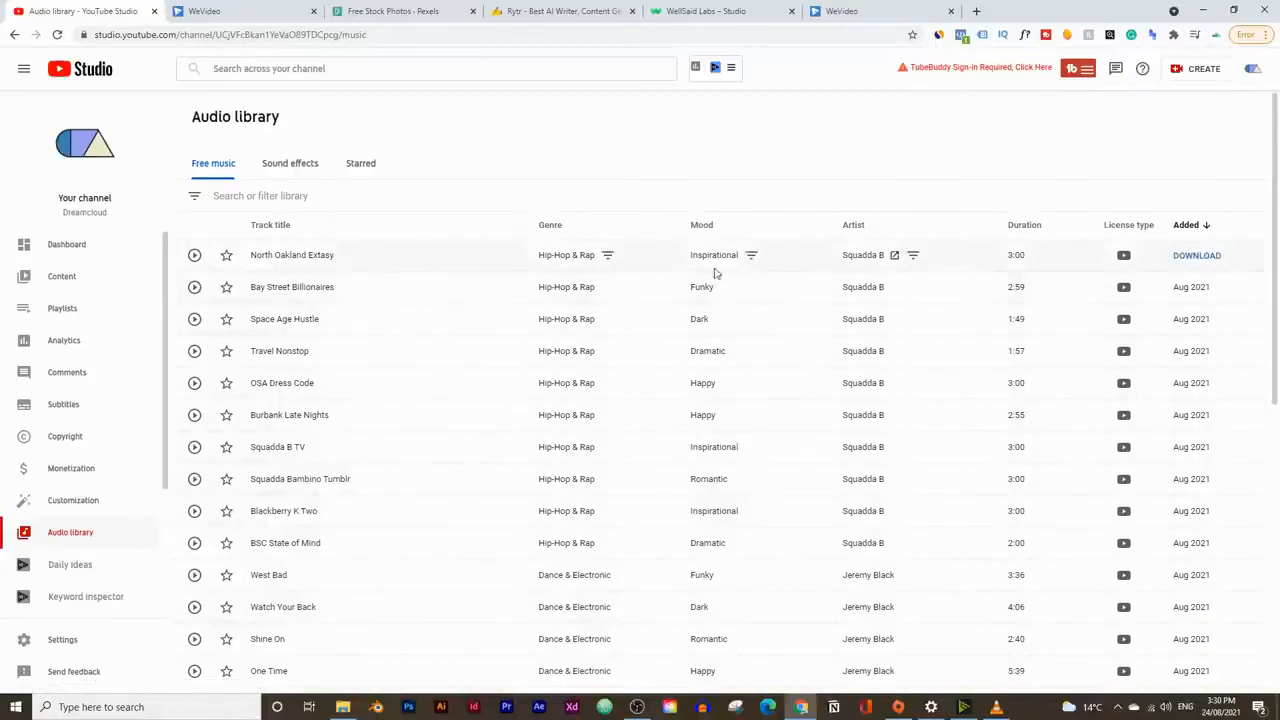
{"action": "left_click", "coordinate": [751, 255]}
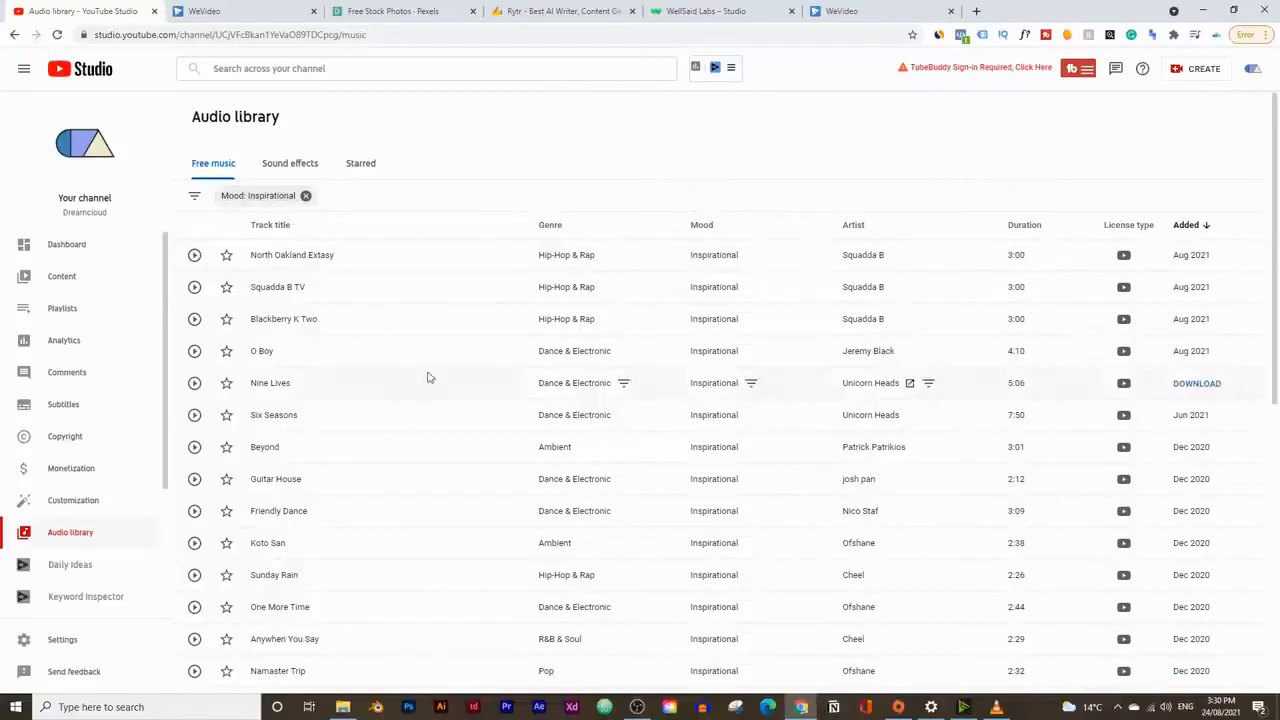
{"action": "left_click", "coordinate": [194, 383]}
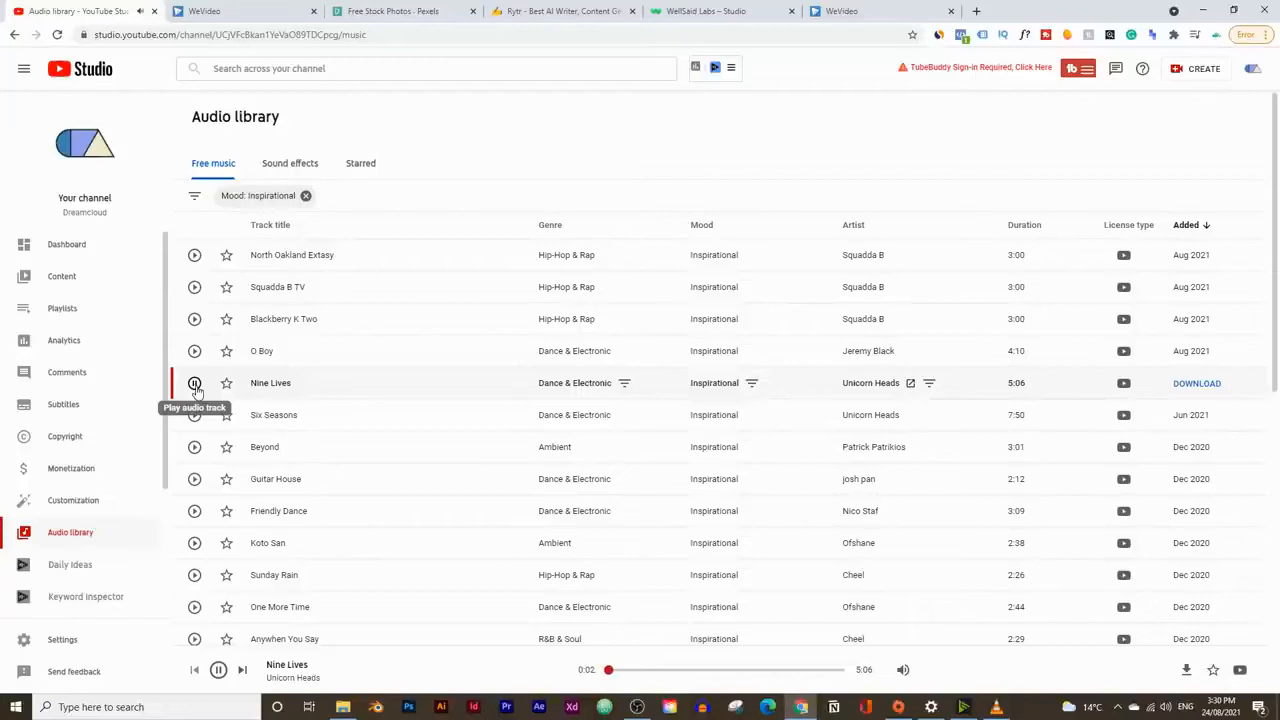
{"action": "left_click", "coordinate": [194, 351]}
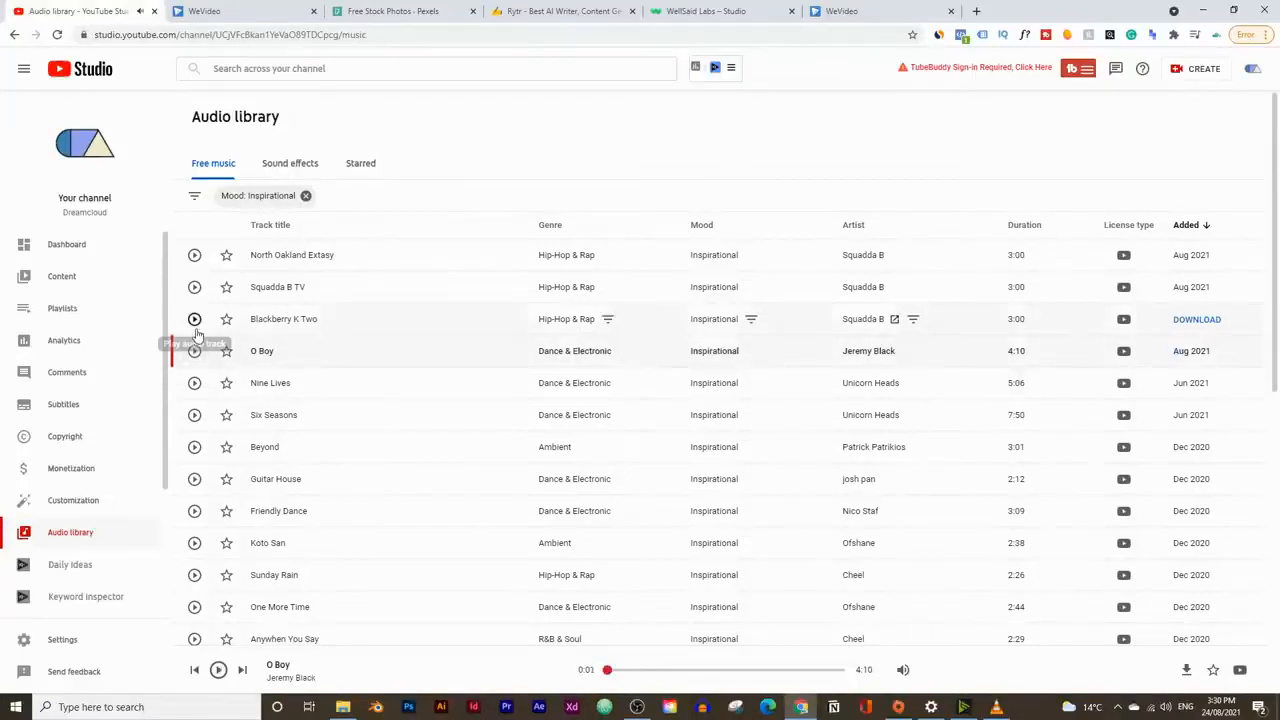
{"action": "left_click", "coordinate": [195, 319]}
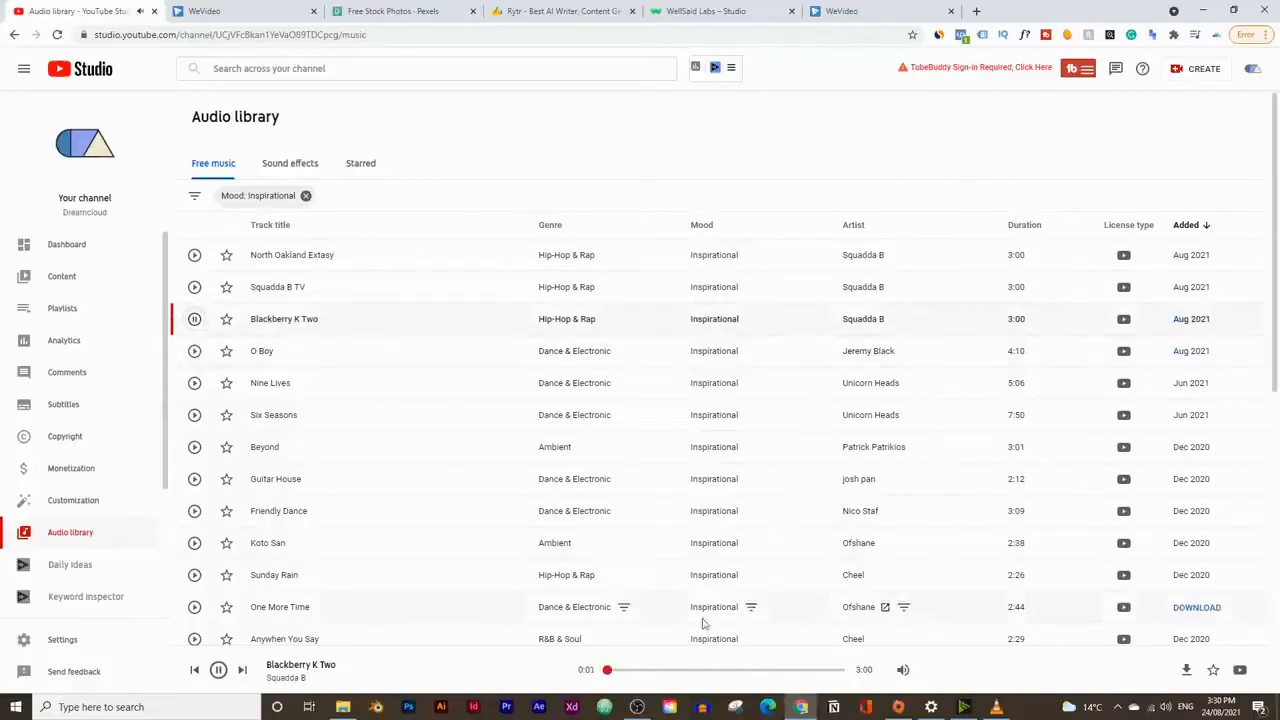
{"action": "left_click", "coordinate": [657, 669]}
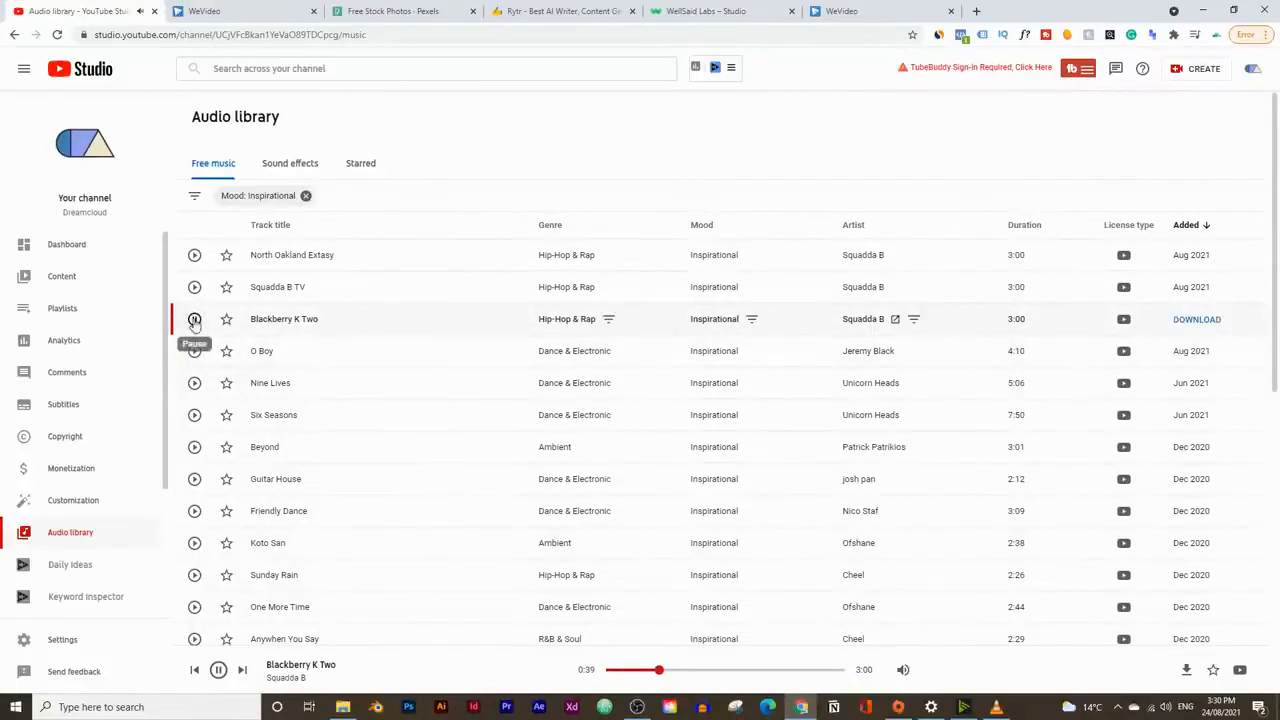
{"action": "left_click", "coordinate": [194, 543]}
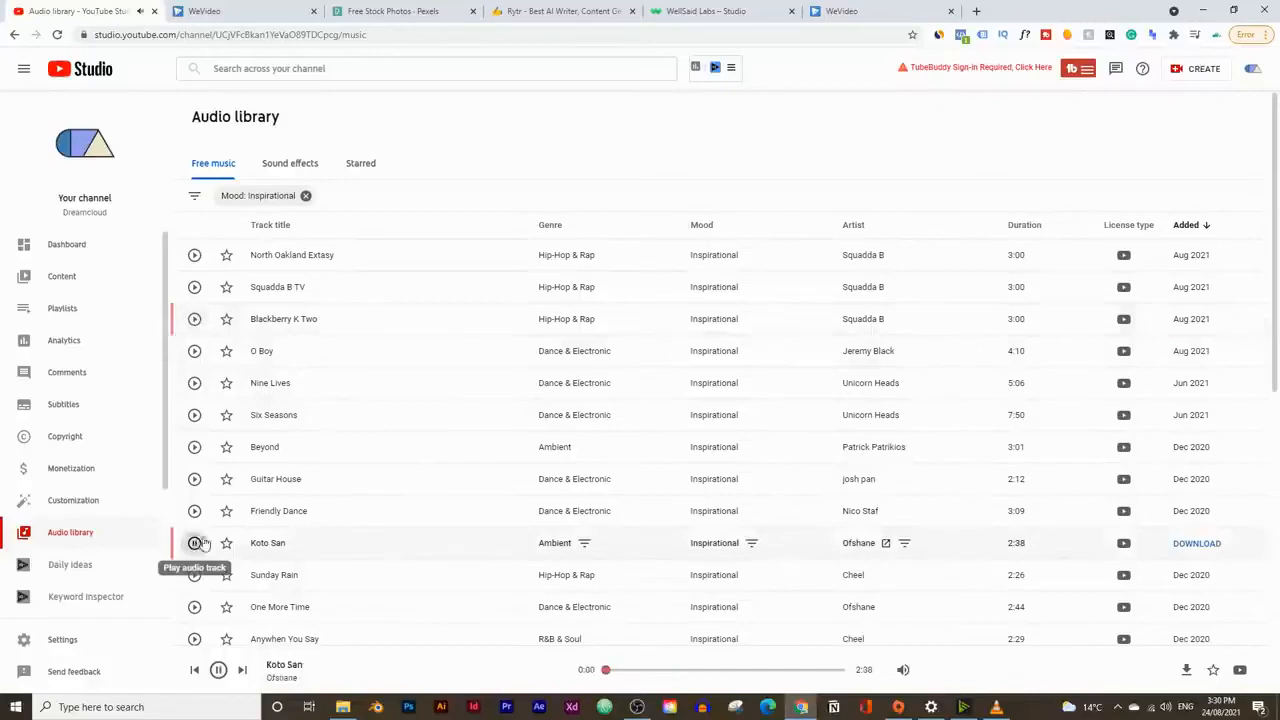
{"action": "left_click", "coordinate": [659, 669]}
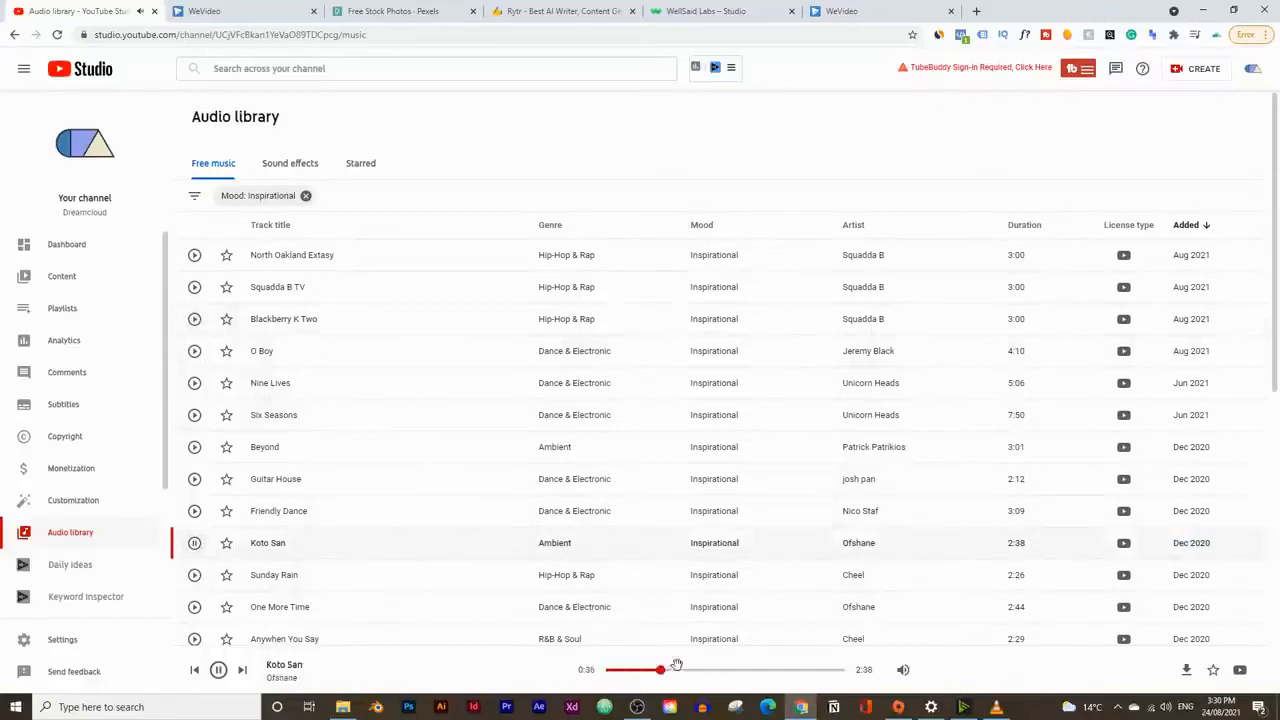
Step: Sample Squadda B TV and Blackberry K Two, then download the Blackberry K Two track
{"action": "left_click", "coordinate": [194, 287]}
{"action": "left_click", "coordinate": [194, 319]}
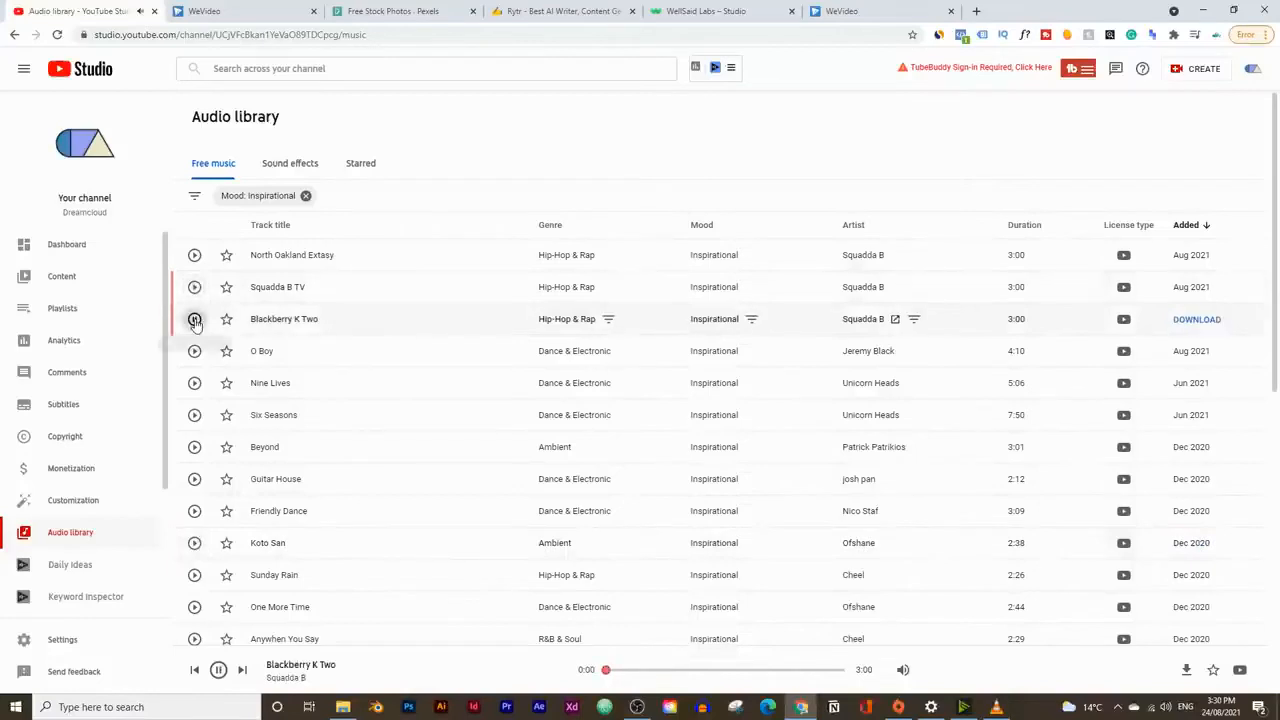
{"action": "left_click", "coordinate": [195, 320]}
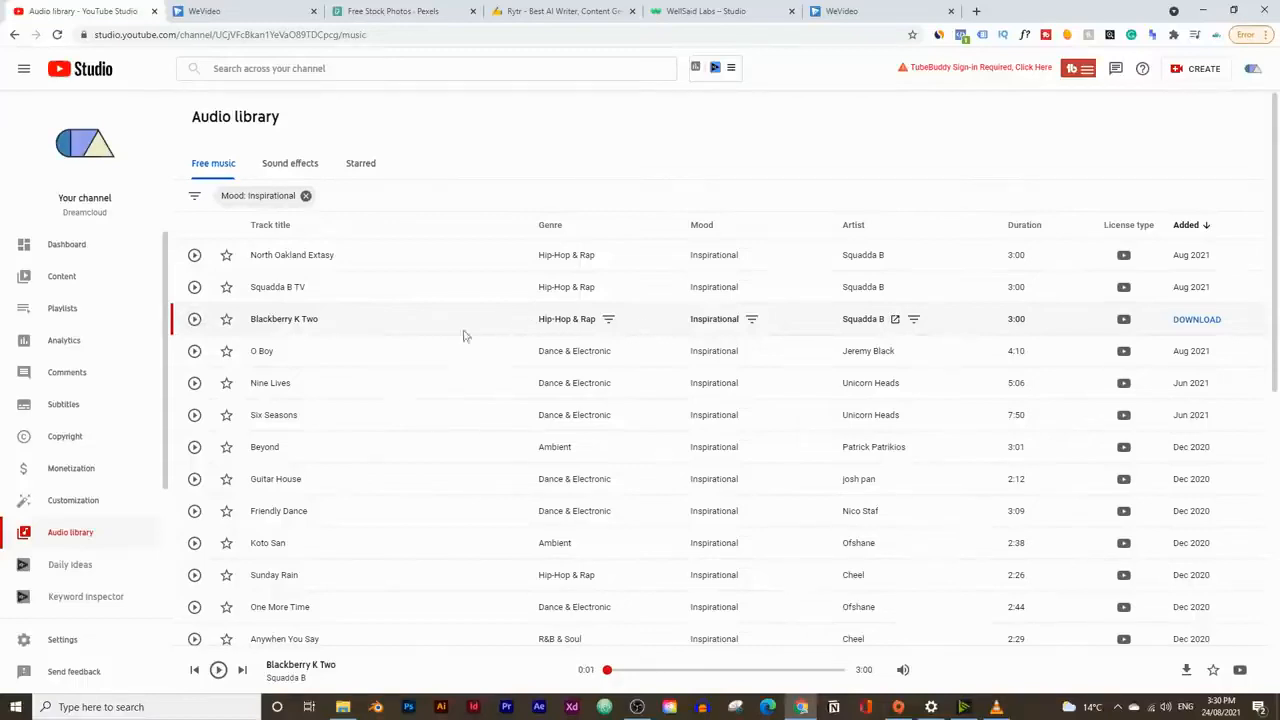
{"action": "left_click", "coordinate": [1190, 321]}
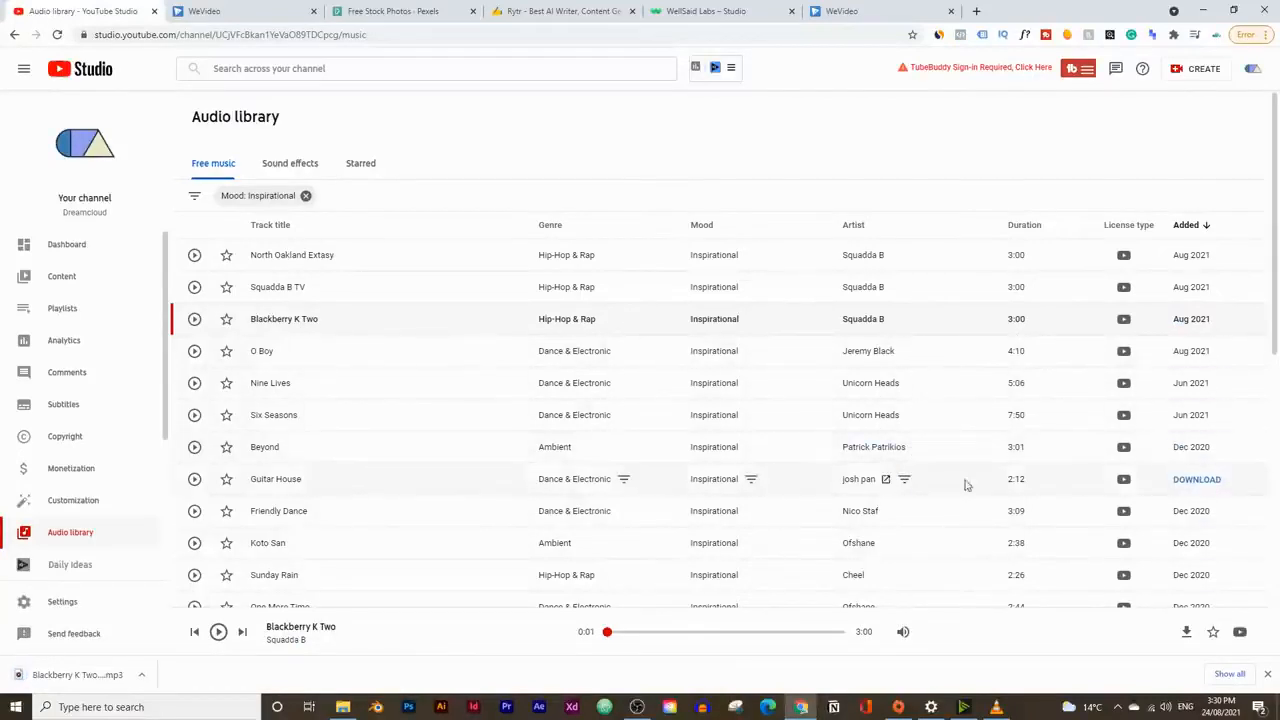
Step: Sample Guitar House, Koto San and Sunday Rain, then download the Sunday Rain track
{"action": "left_click", "coordinate": [194, 479]}
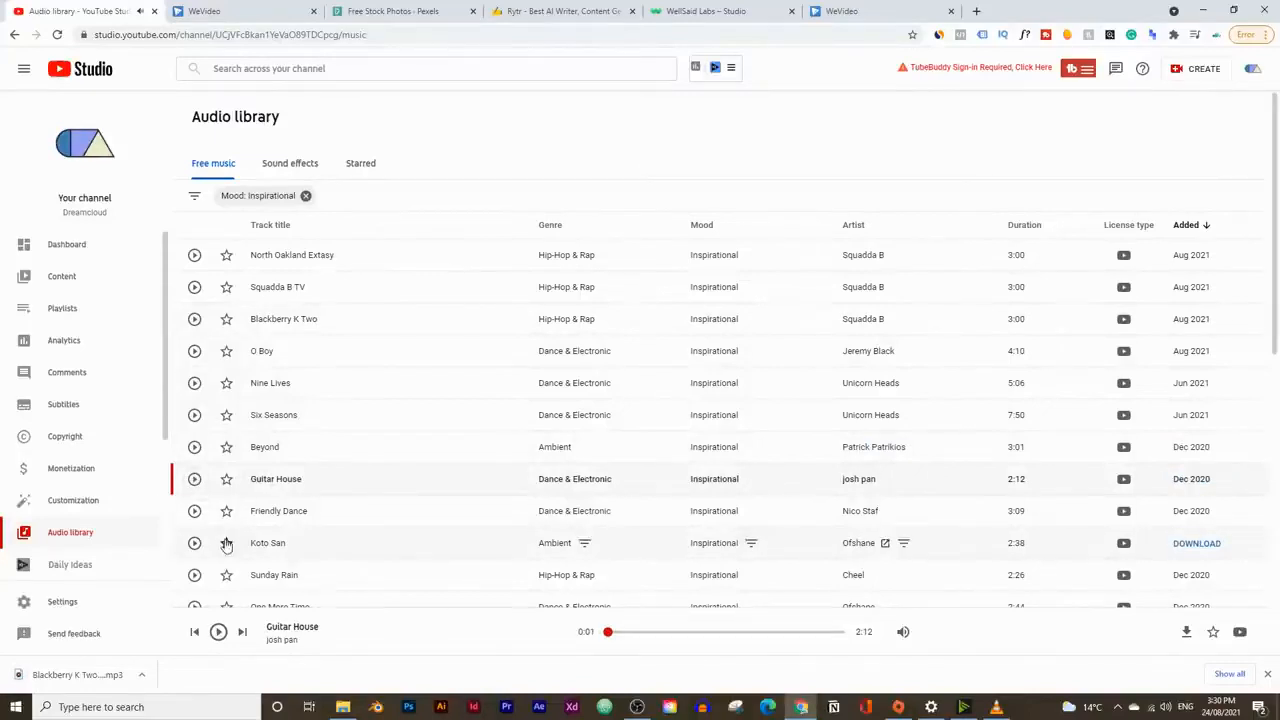
{"action": "left_click", "coordinate": [194, 544]}
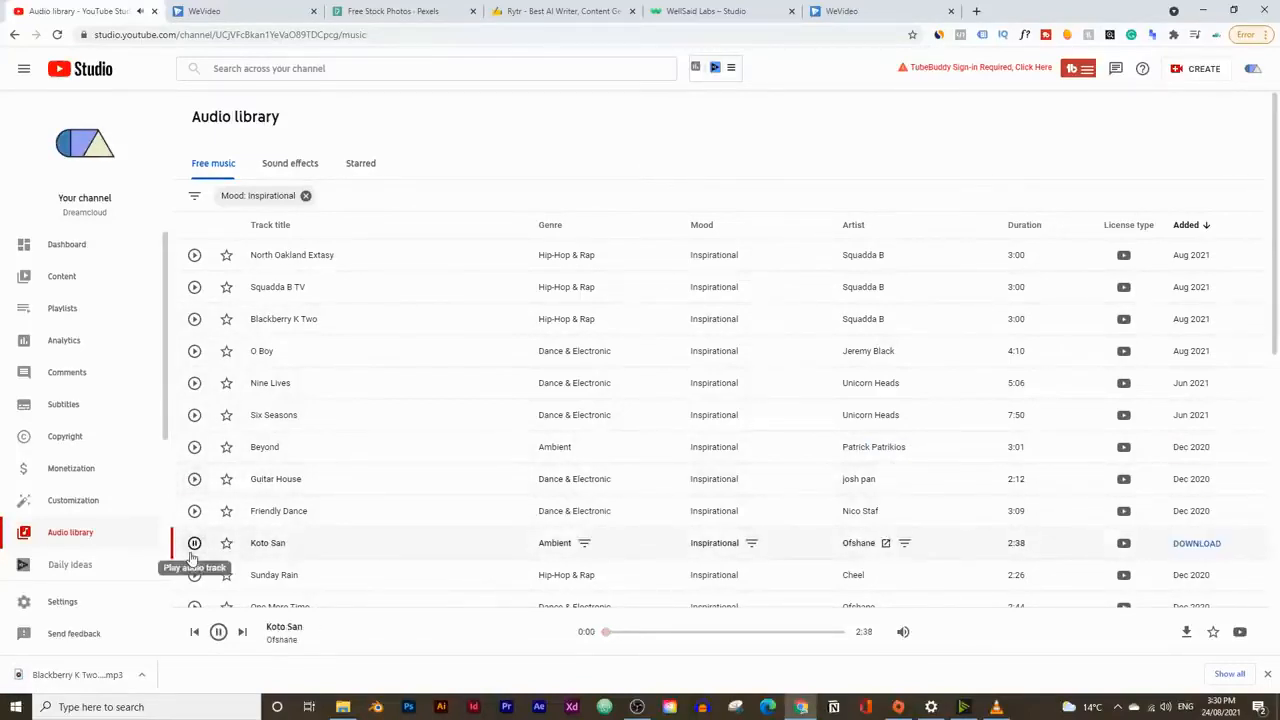
{"action": "left_click", "coordinate": [194, 575]}
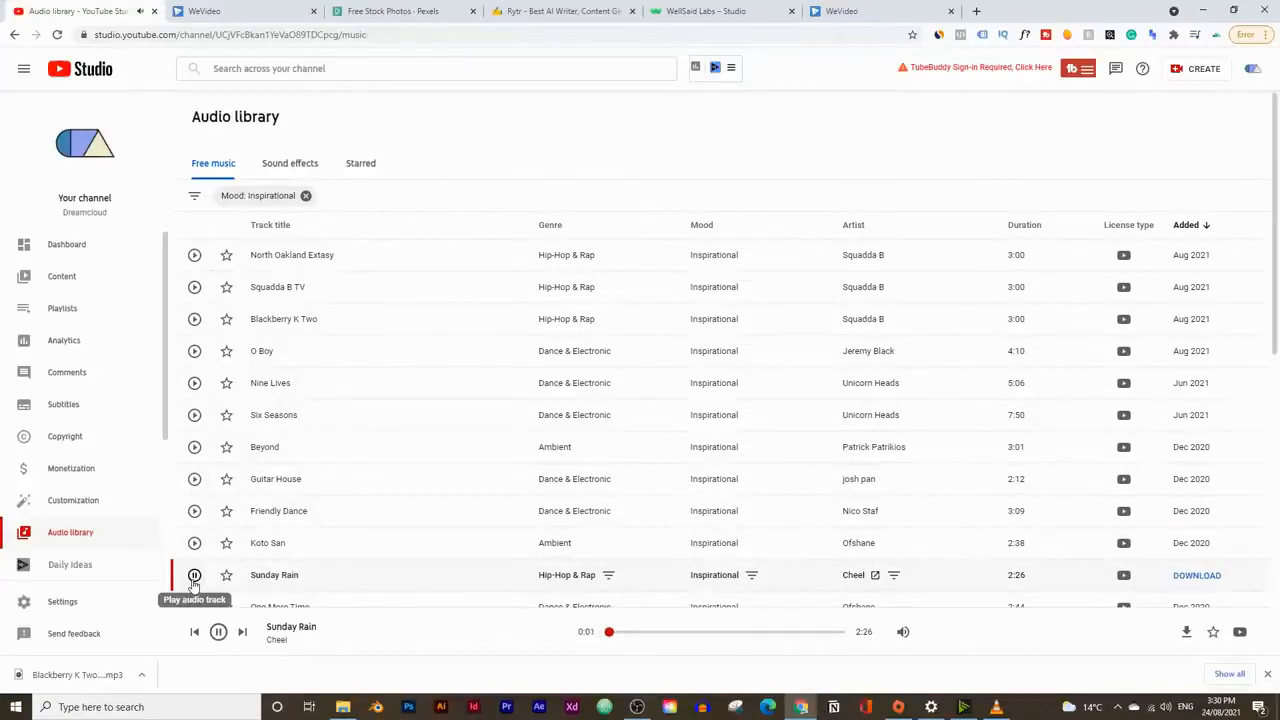
{"action": "left_click", "coordinate": [194, 576]}
{"action": "scroll", "coordinate": [600, 540], "scroll_direction": "down", "scroll_amount": 1}
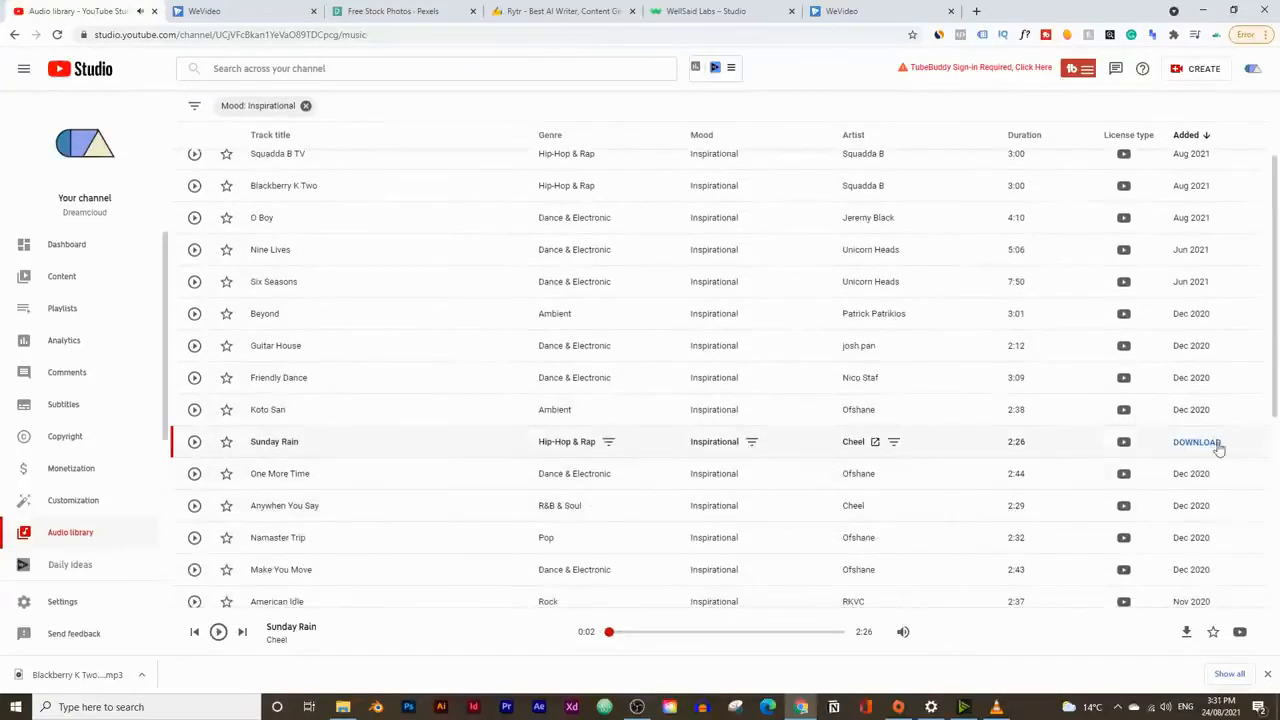
{"action": "left_click", "coordinate": [1196, 442]}
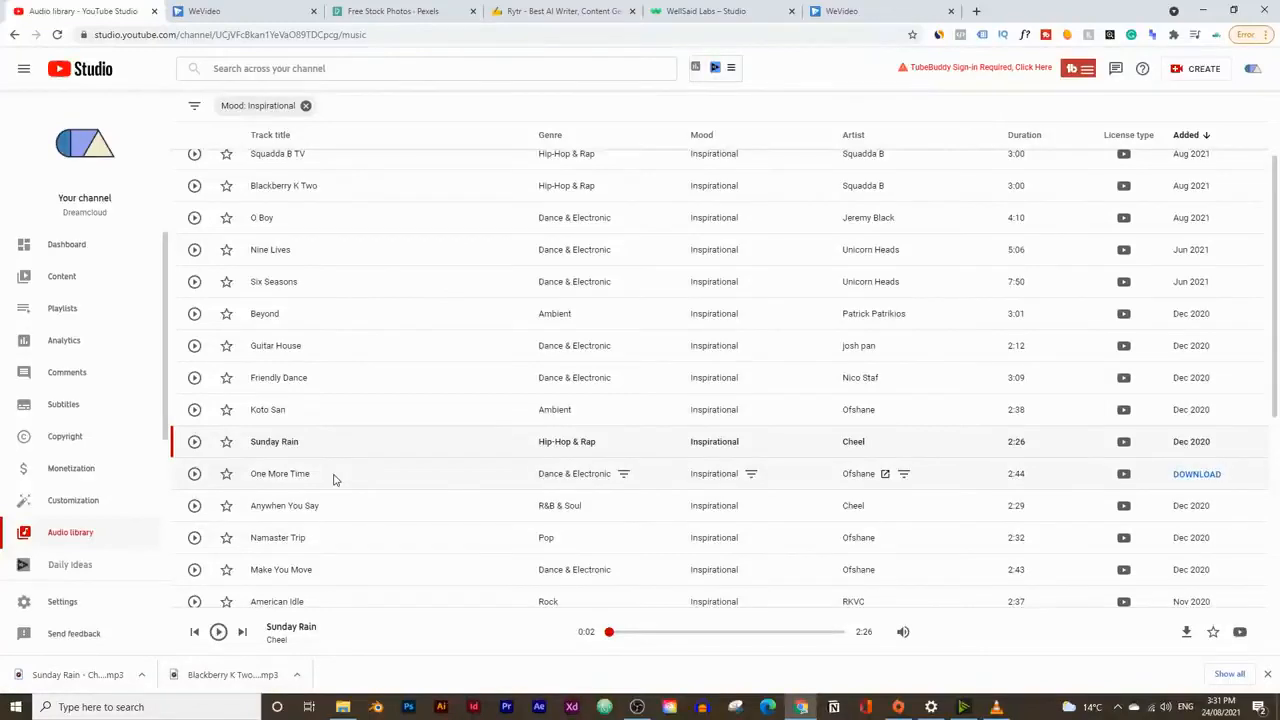
Step: Switch to WeVideo and import the downloaded Blackberry K Two and Sunday Rain tracks into the project media
{"action": "left_click", "coordinate": [258, 8]}
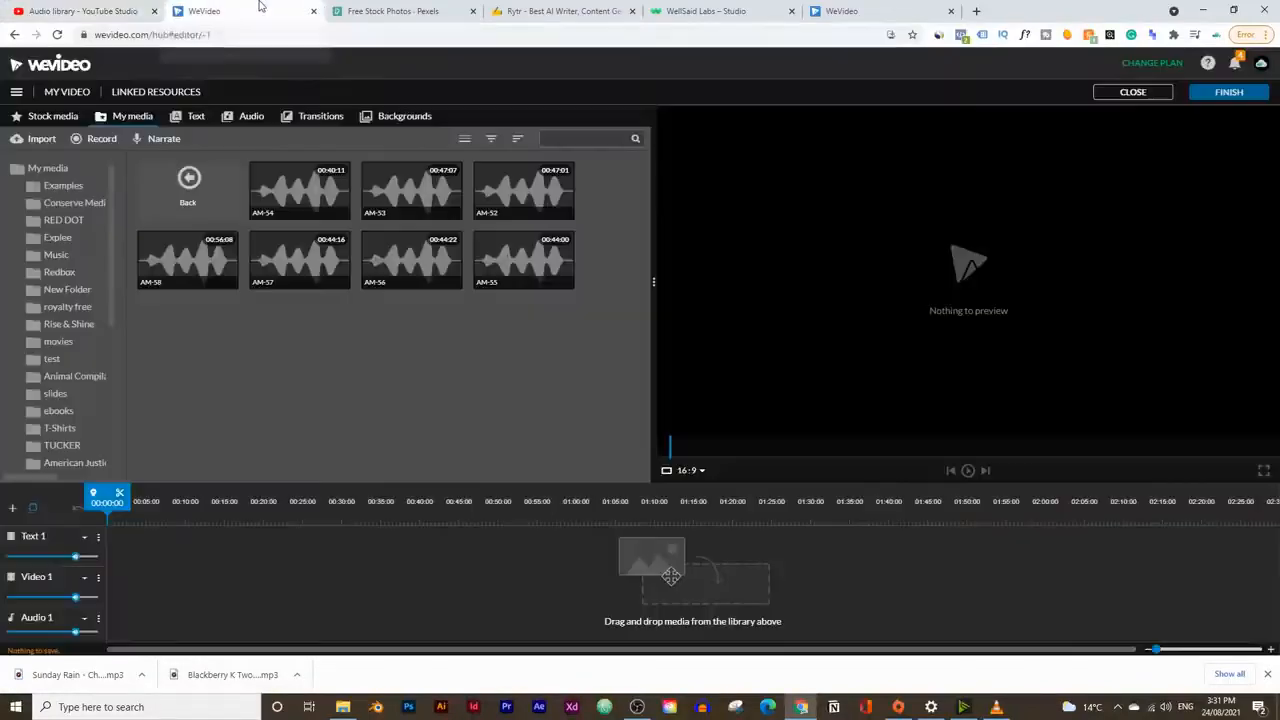
{"action": "left_click_drag", "start_coordinate": [200, 674], "coordinate": [352, 416]}
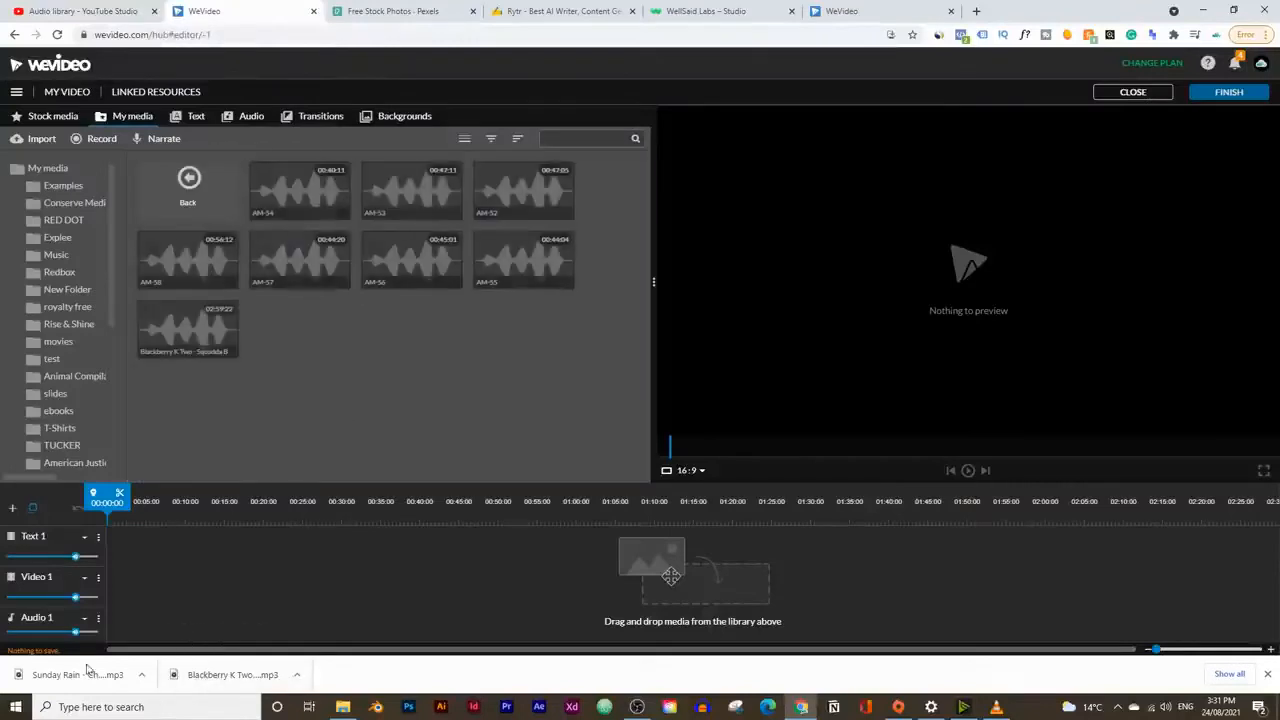
{"action": "left_click_drag", "start_coordinate": [77, 674], "coordinate": [424, 405]}
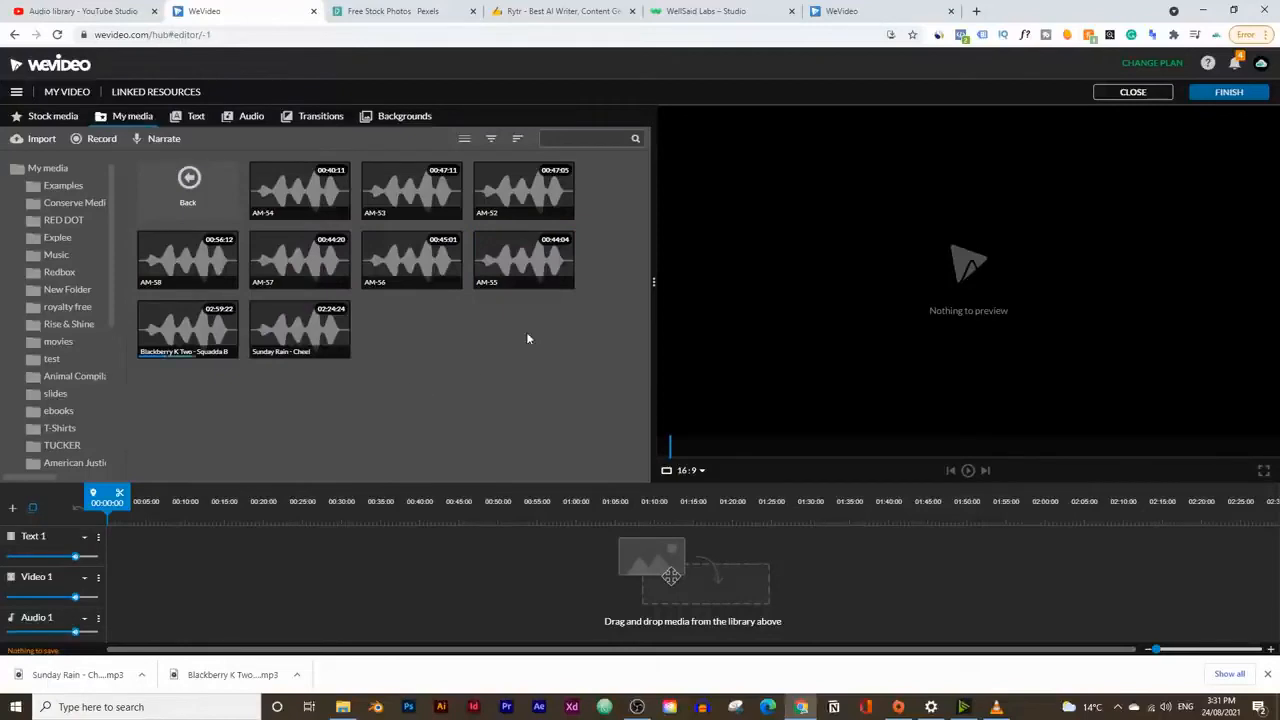
Step: Preview the voice-over clips AM-55, AM-56 and AM-54 in the project media
{"action": "left_click", "coordinate": [516, 268]}
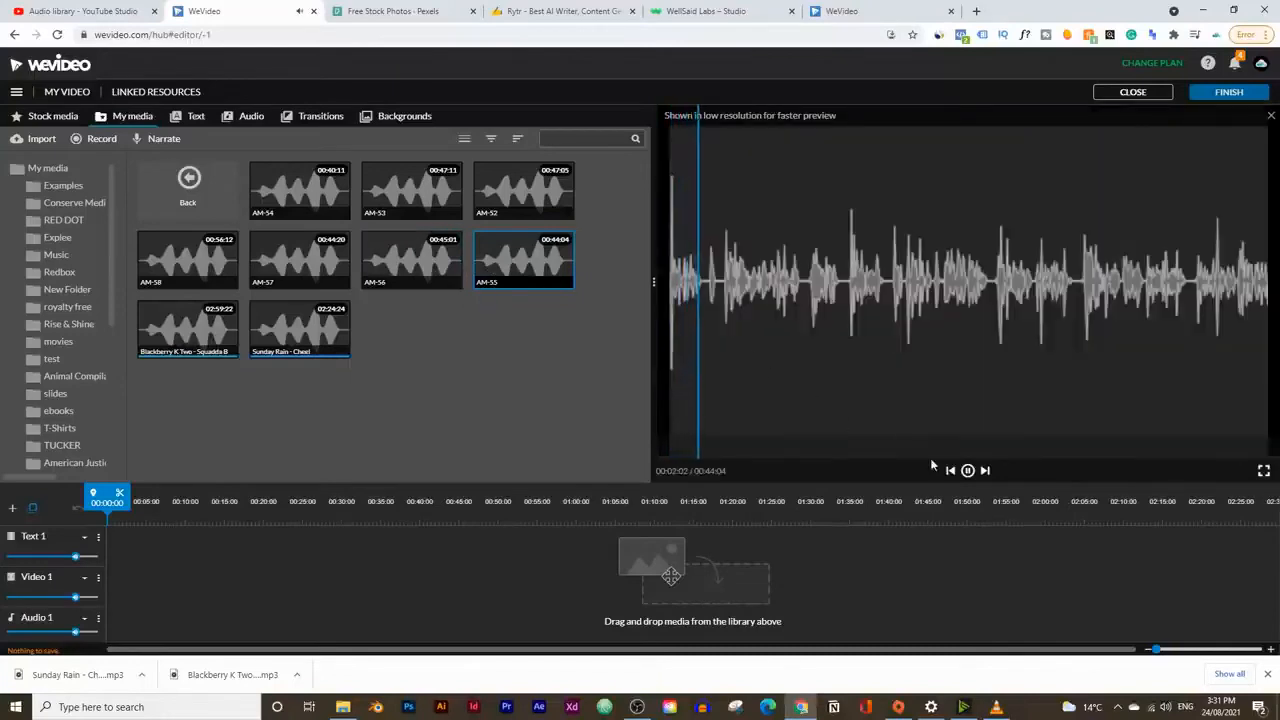
{"action": "left_click", "coordinate": [967, 471]}
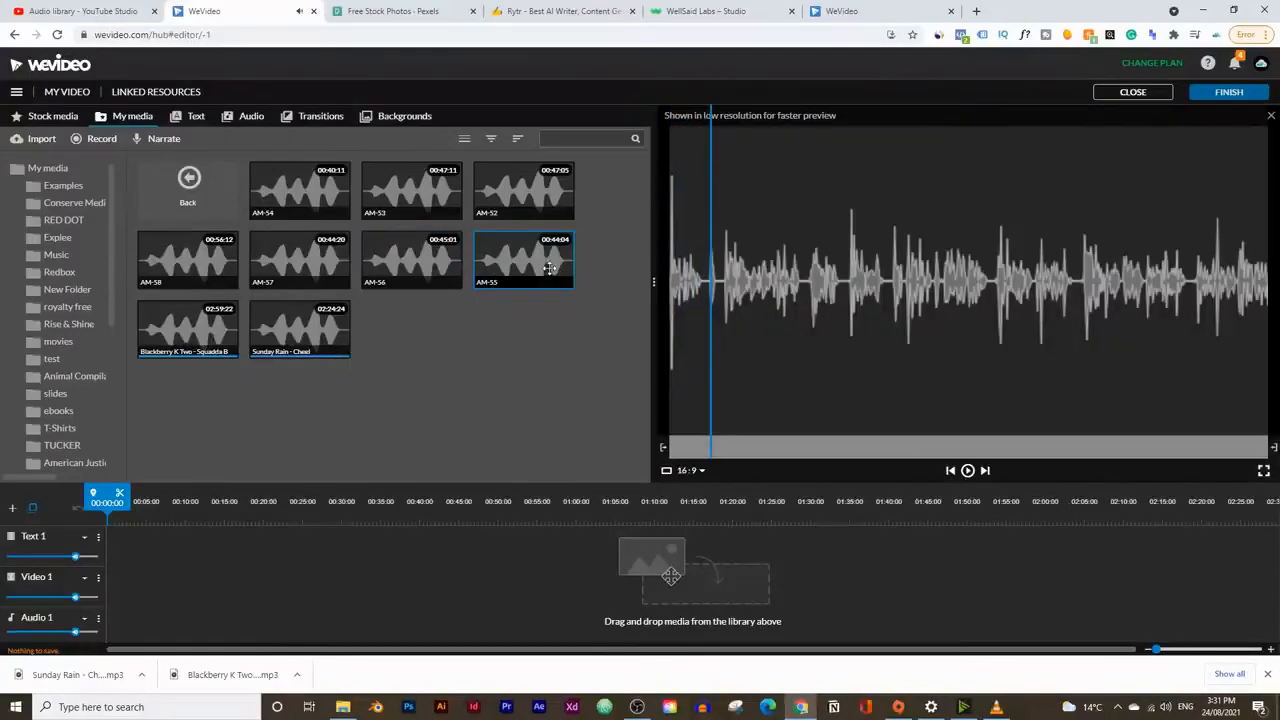
{"action": "left_click", "coordinate": [560, 11]}
{"action": "scroll", "coordinate": [532, 207], "scroll_direction": "up", "scroll_amount": 15}
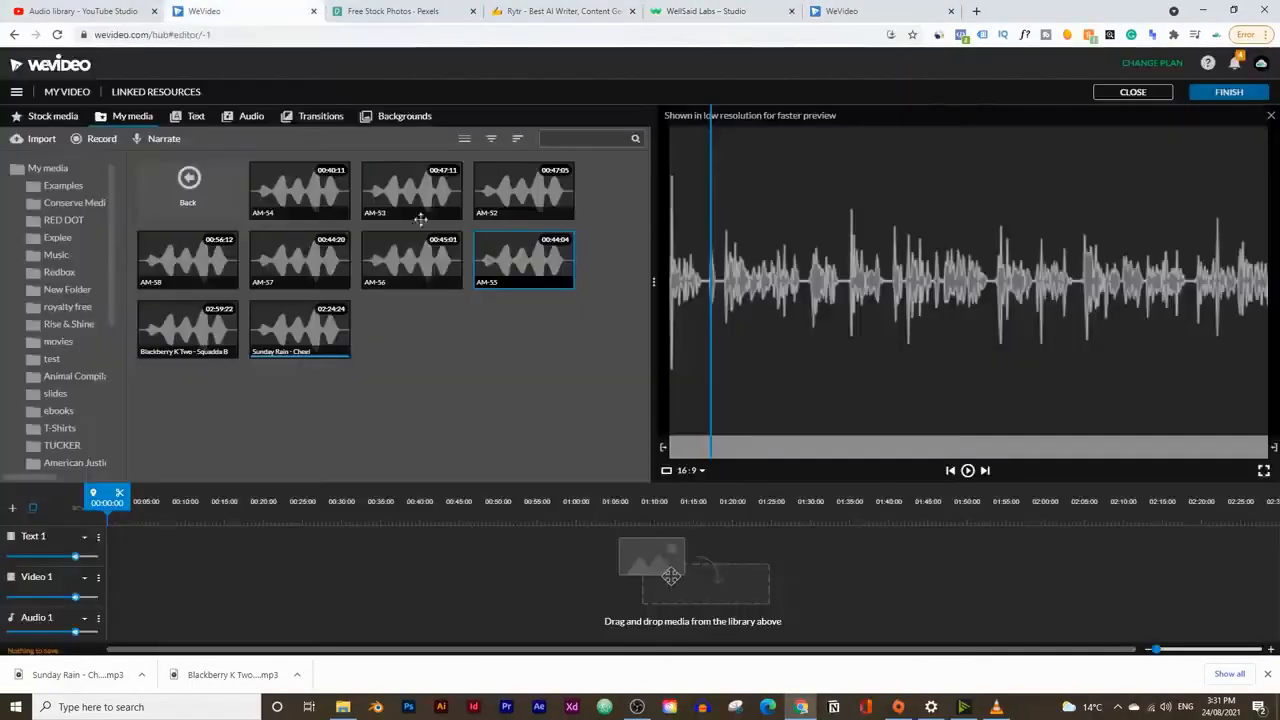
{"action": "left_click", "coordinate": [415, 252]}
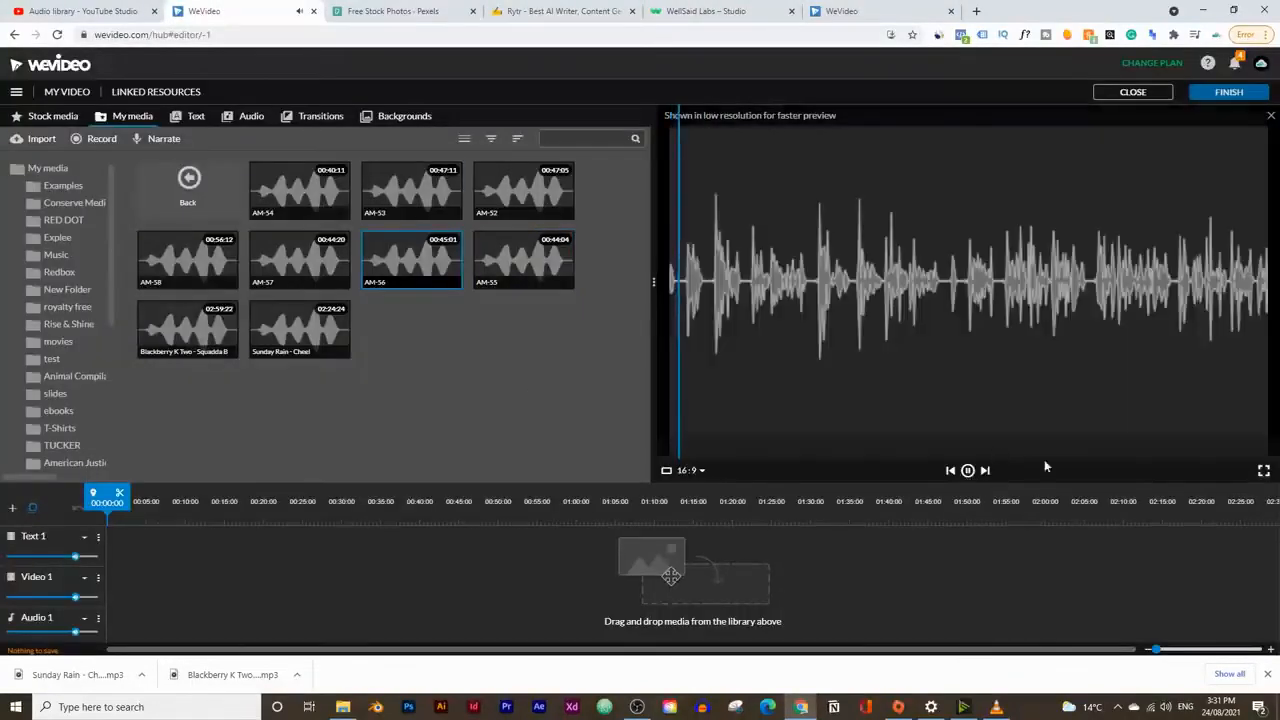
{"action": "left_click", "coordinate": [305, 192]}
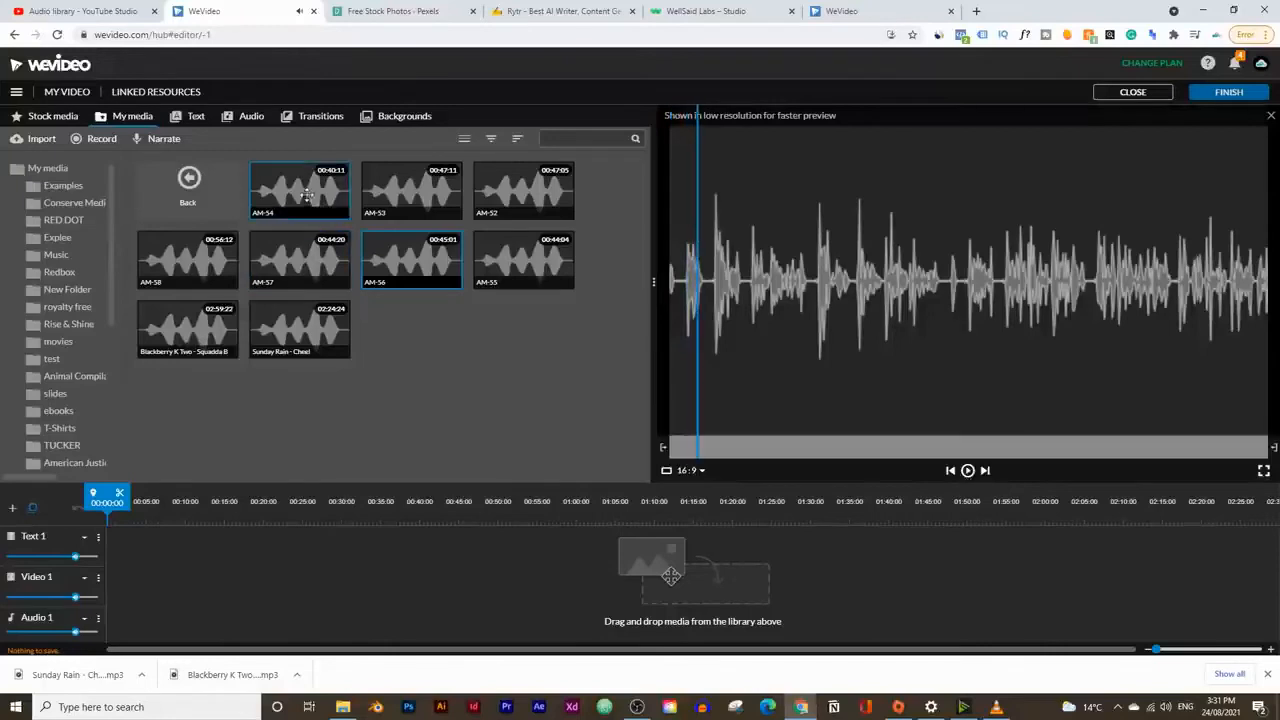
{"action": "left_click", "coordinate": [968, 473]}
Step: Preview the AM-53 and AM-52 voice-overs, then place AM-52 at the start of the Audio 1 track
{"action": "left_click", "coordinate": [447, 227]}
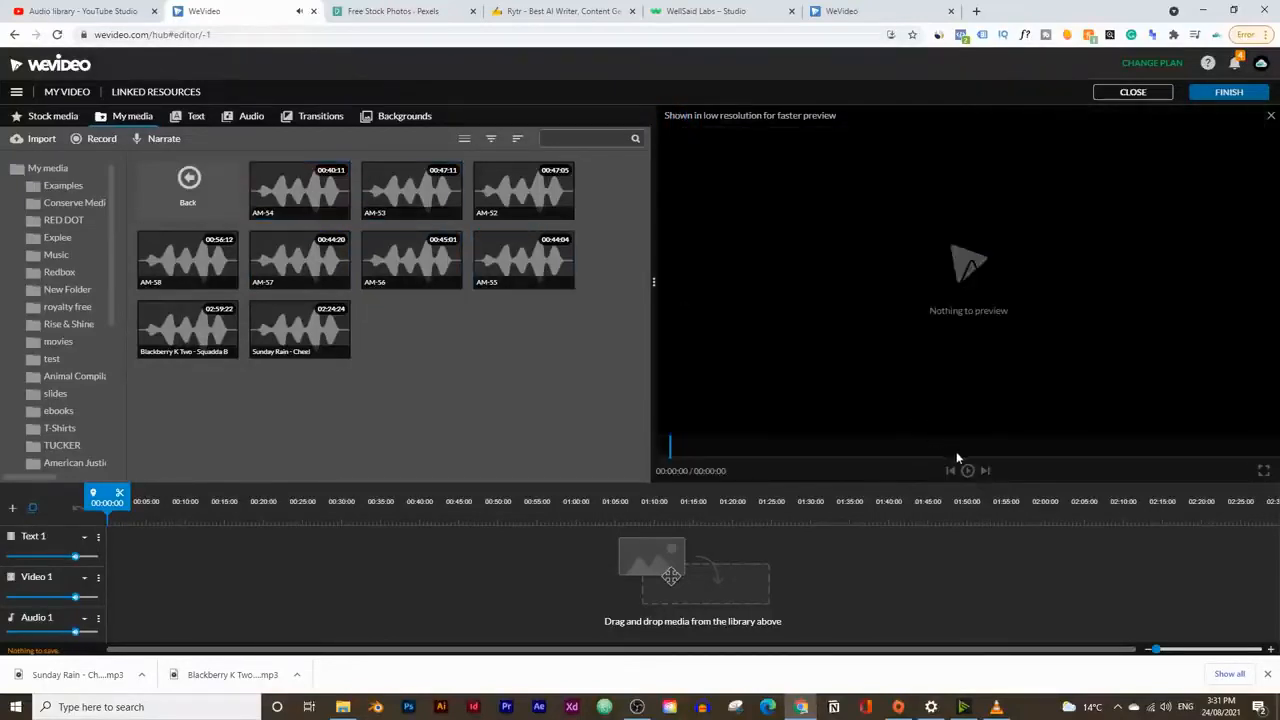
{"action": "left_click", "coordinate": [437, 193]}
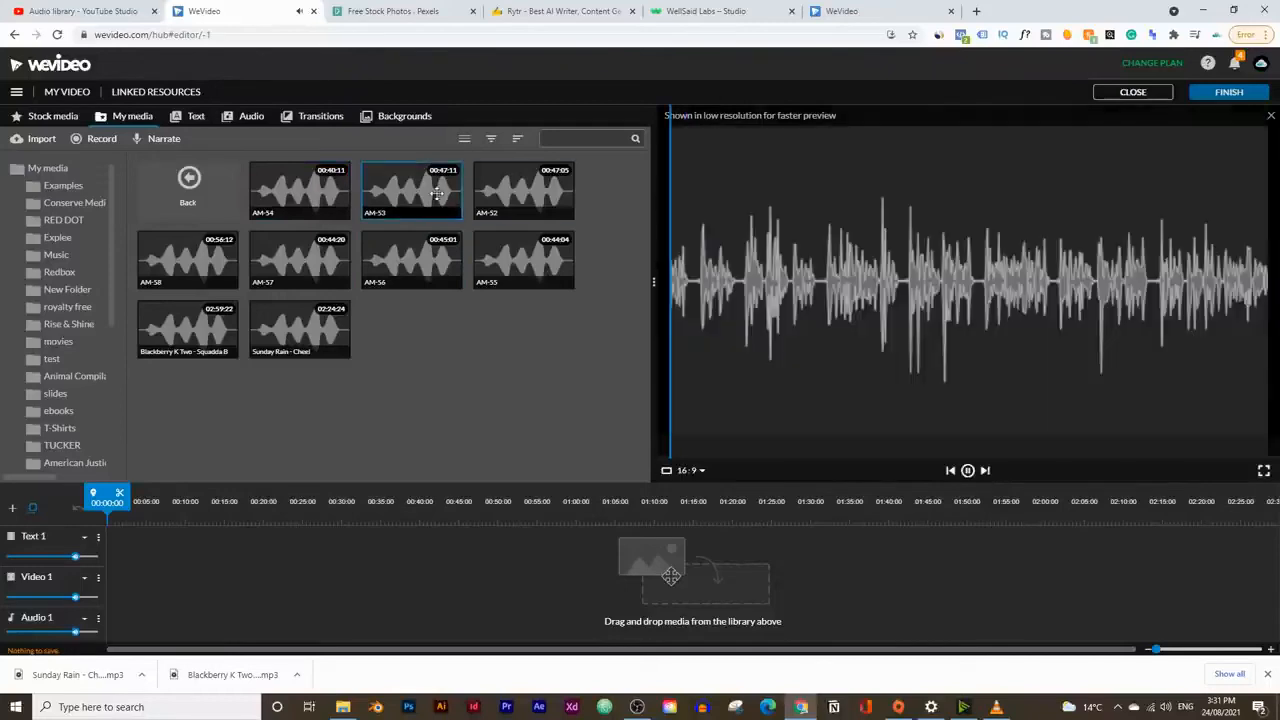
{"action": "left_click", "coordinate": [968, 471]}
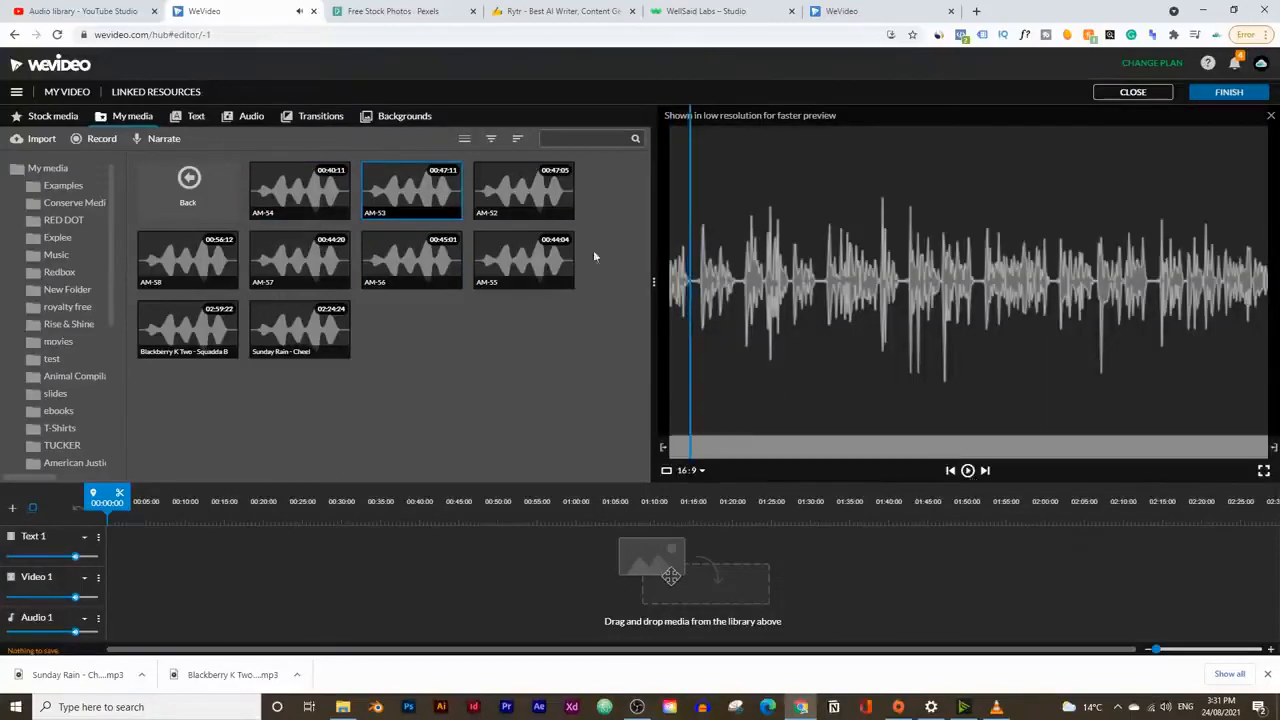
{"action": "left_click", "coordinate": [524, 190]}
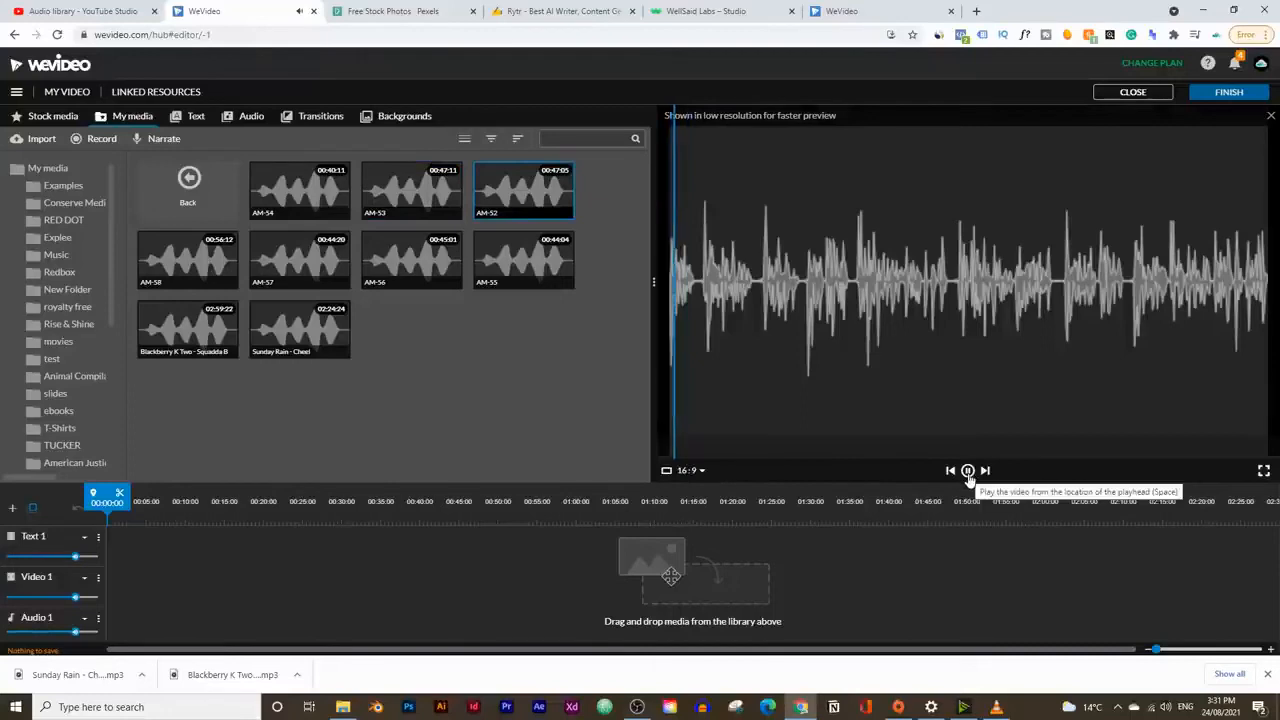
{"action": "left_click", "coordinate": [968, 471]}
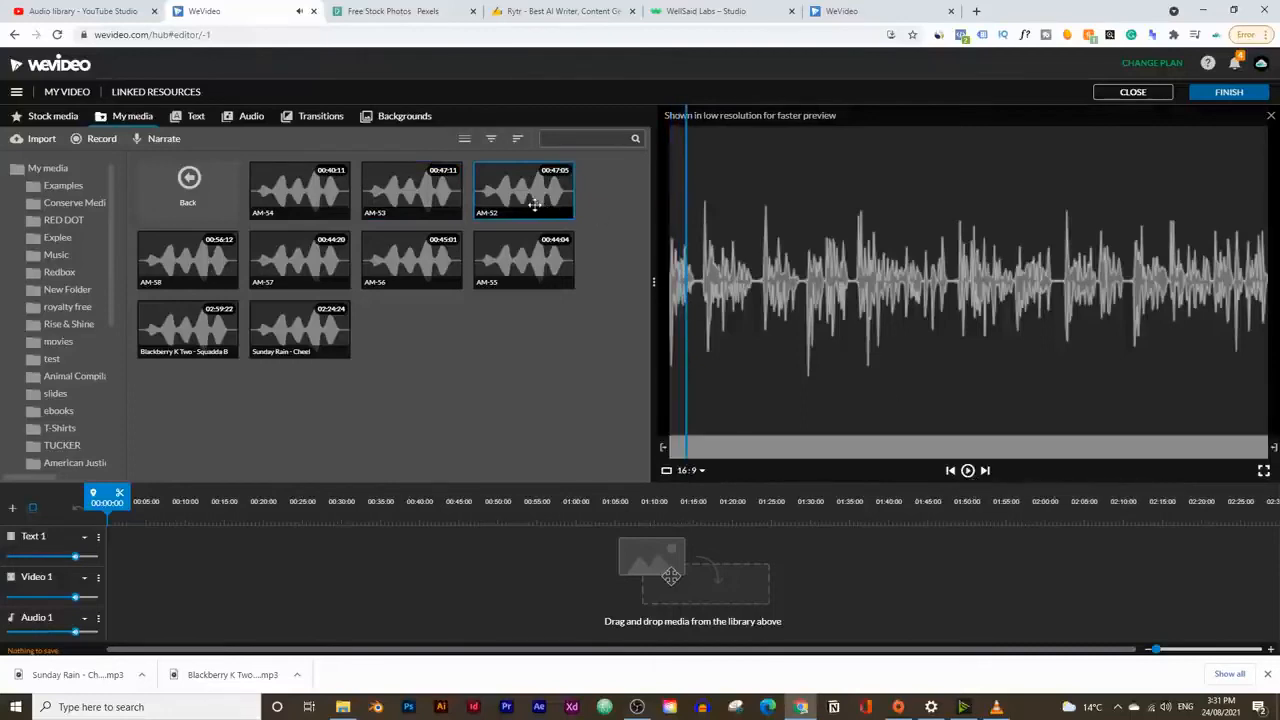
{"action": "left_click_drag", "start_coordinate": [533, 204], "coordinate": [116, 618]}
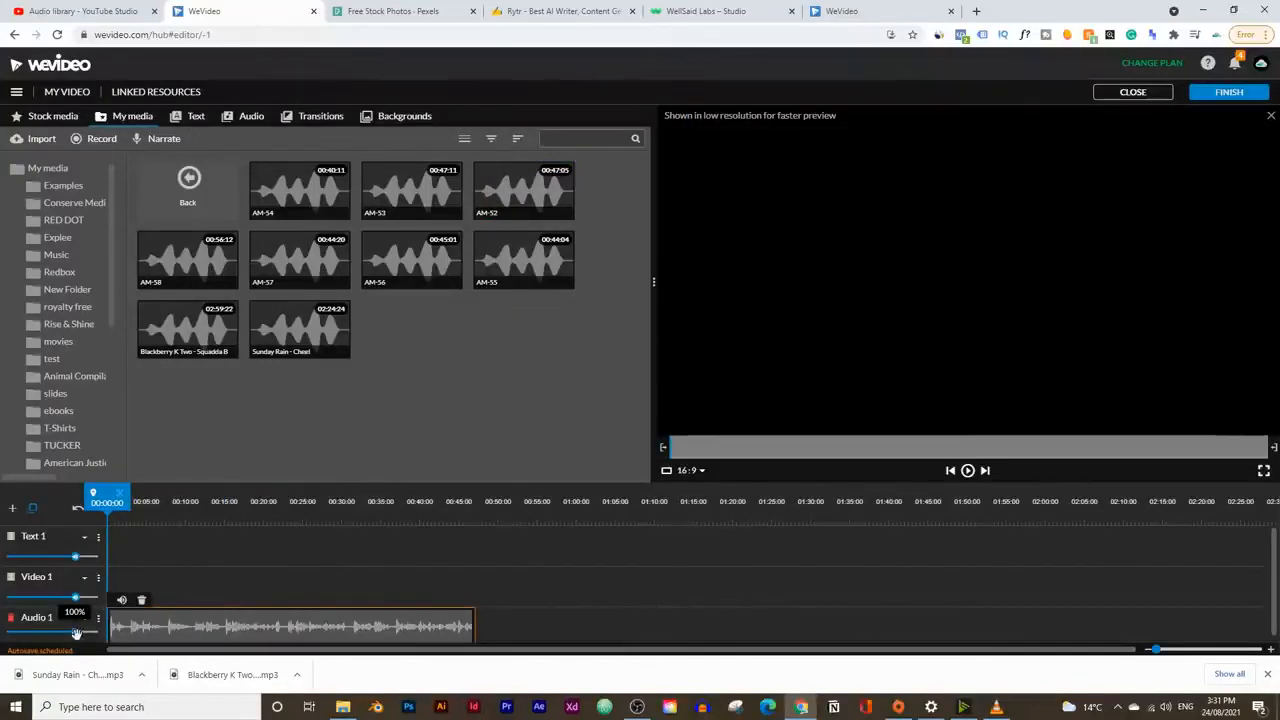
{"action": "left_click", "coordinate": [1268, 675]}
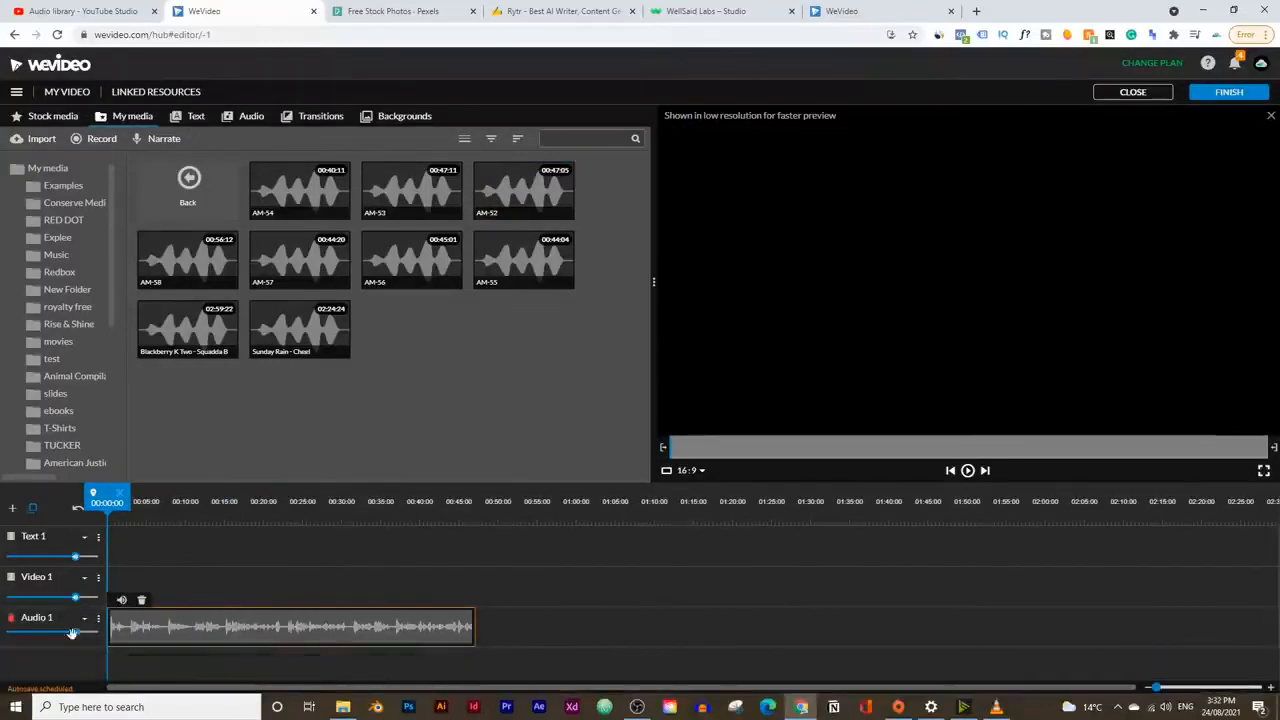
Step: Add a second audio track, Audio 2, and place the Blackberry K Two music at its start
{"action": "left_click", "coordinate": [13, 512]}
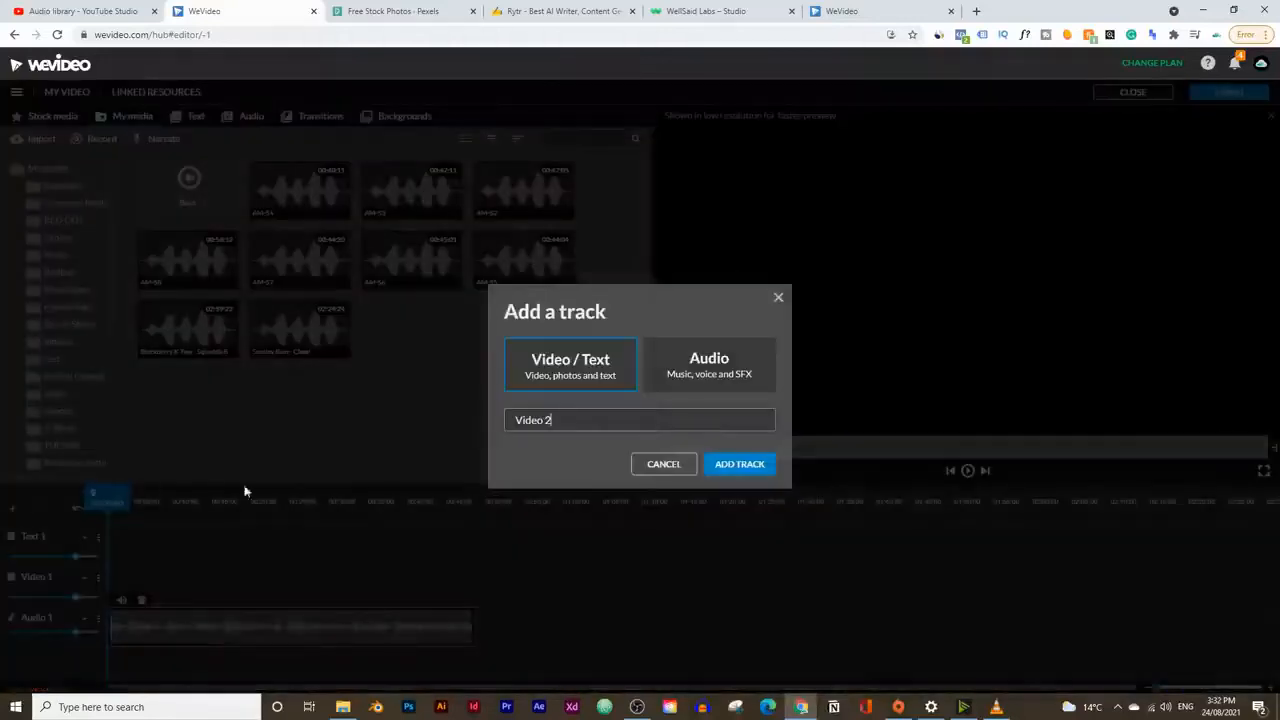
{"action": "left_click", "coordinate": [698, 371]}
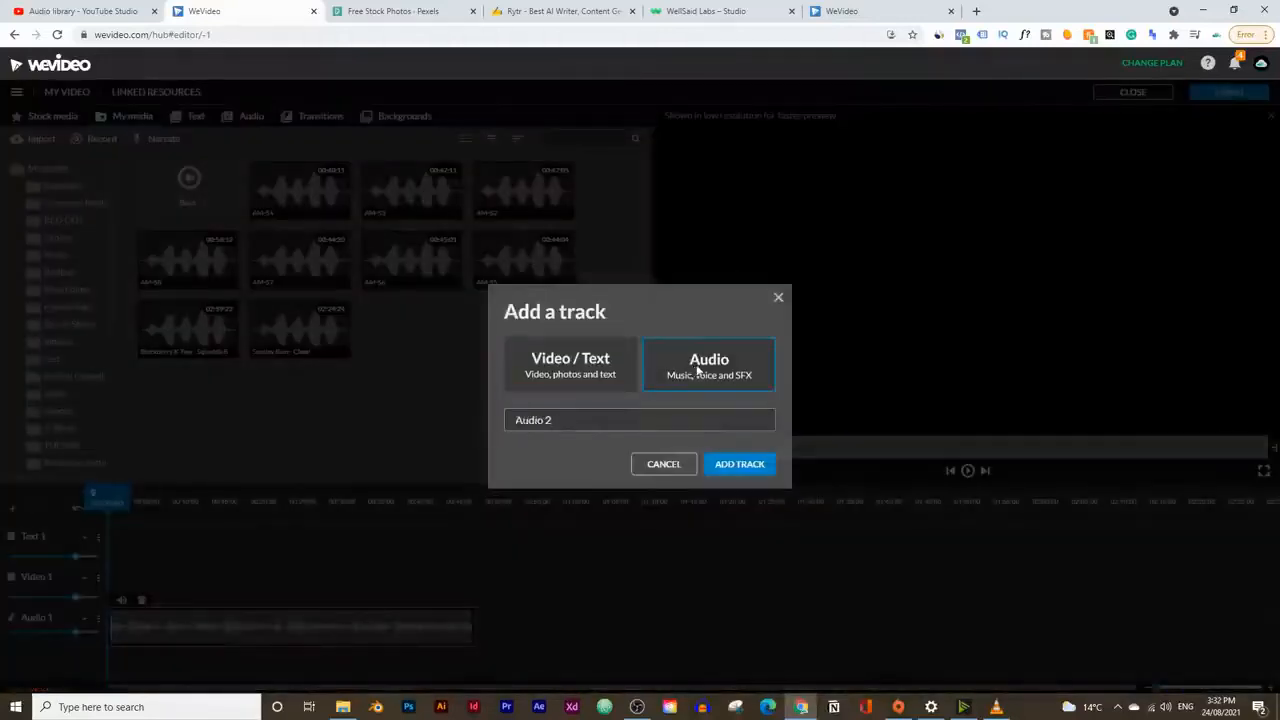
{"action": "left_click", "coordinate": [766, 465]}
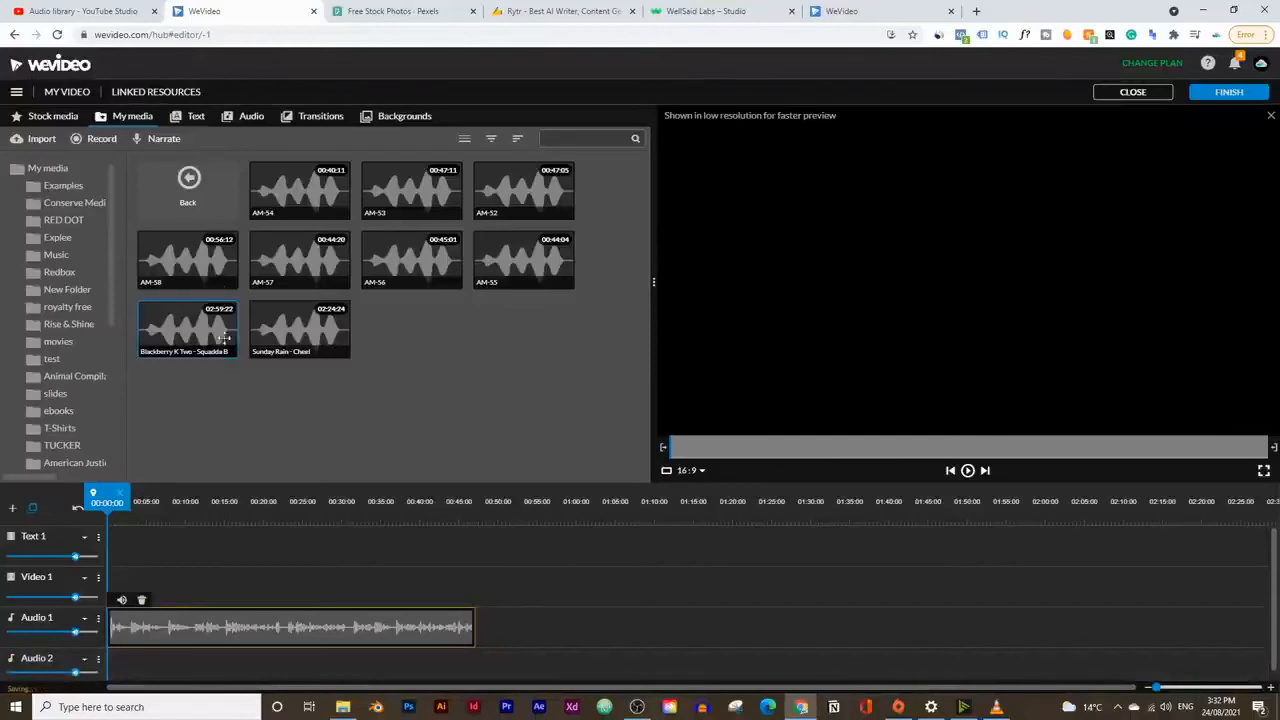
{"action": "left_click_drag", "start_coordinate": [192, 326], "coordinate": [124, 656]}
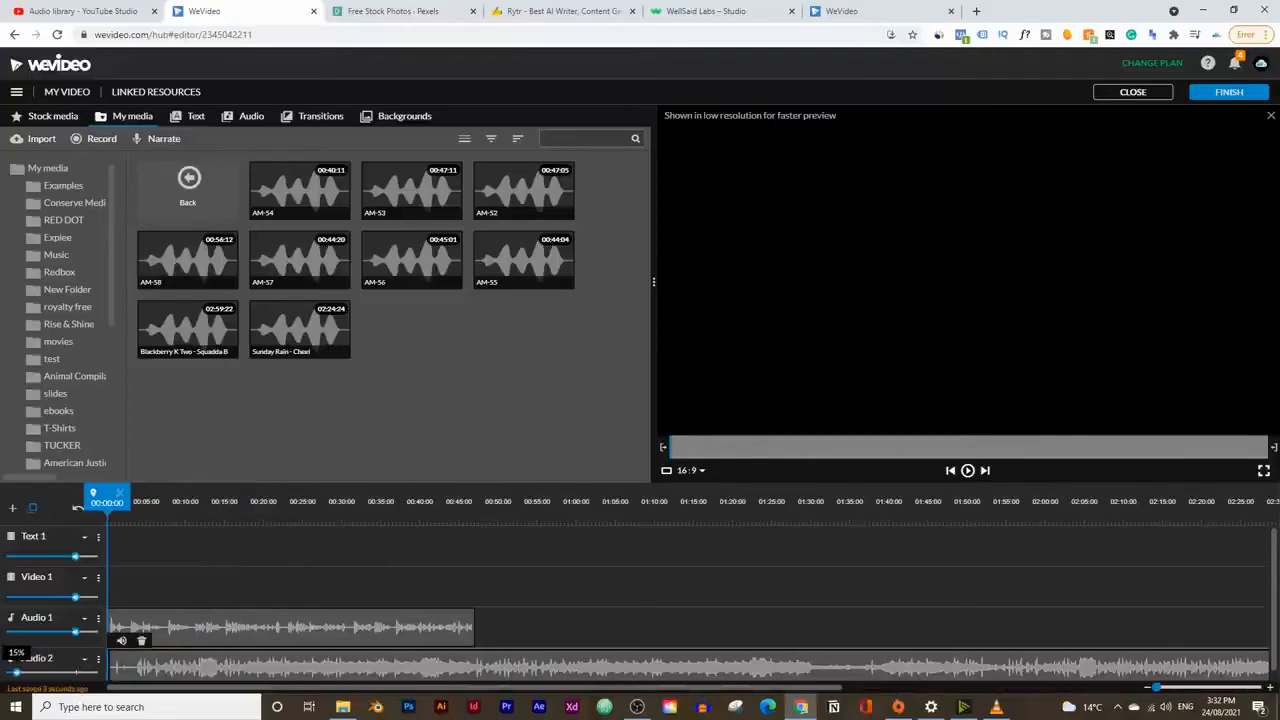
Step: Play back the voice-over with the music, lower the Audio 2 volume to about 6%, and replay the mix from the start
{"action": "left_click", "coordinate": [968, 470]}
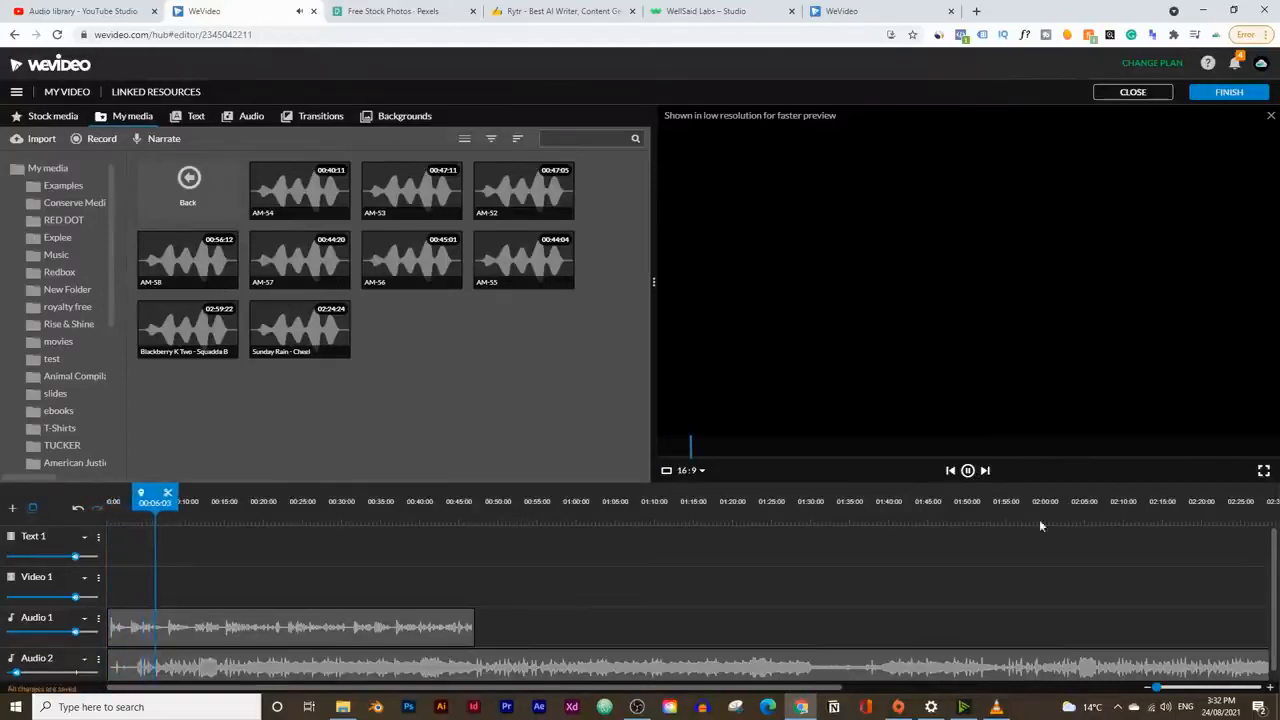
{"action": "left_click_drag", "start_coordinate": [16, 672], "coordinate": [10, 671]}
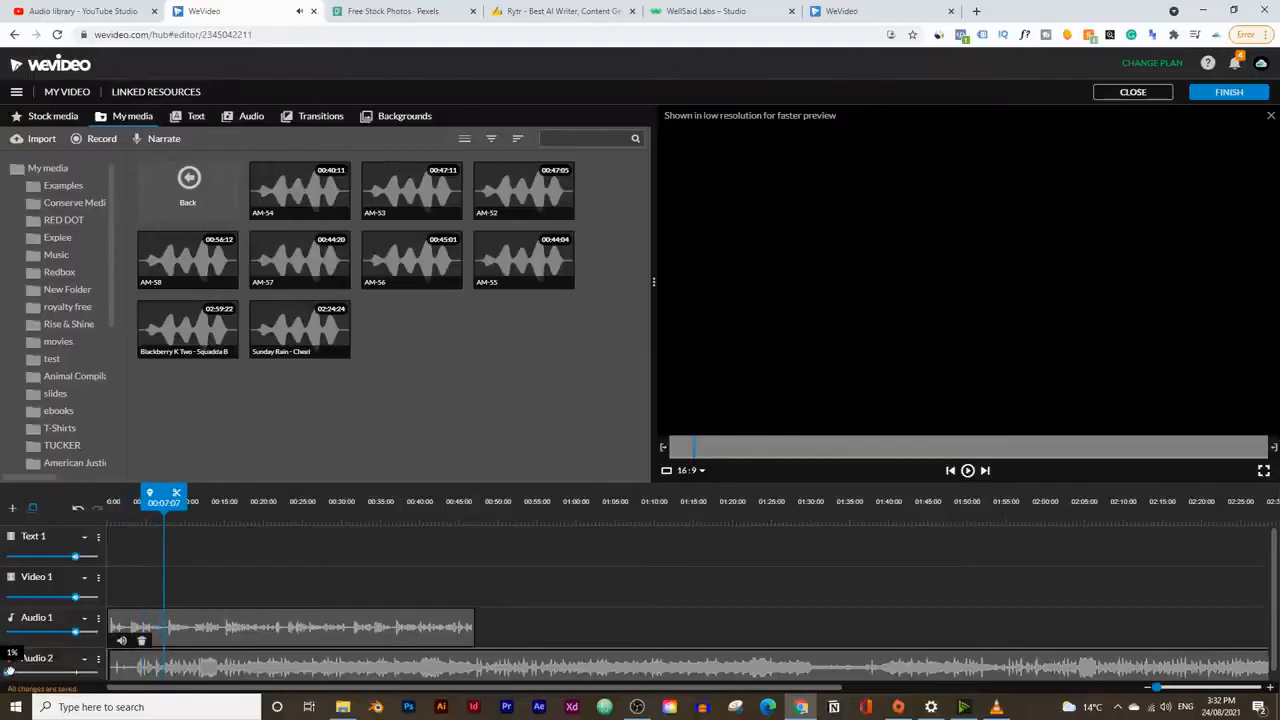
{"action": "left_click_drag", "start_coordinate": [165, 503], "coordinate": [62, 490]}
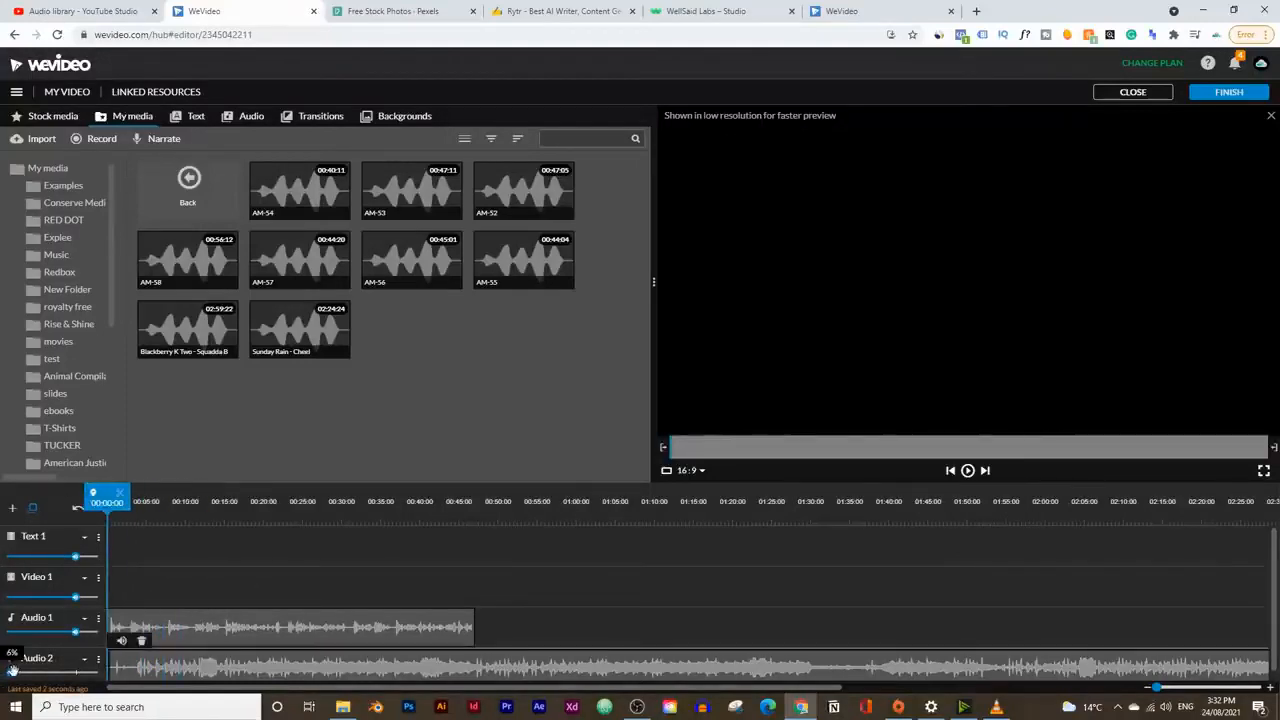
{"action": "left_click", "coordinate": [967, 471]}
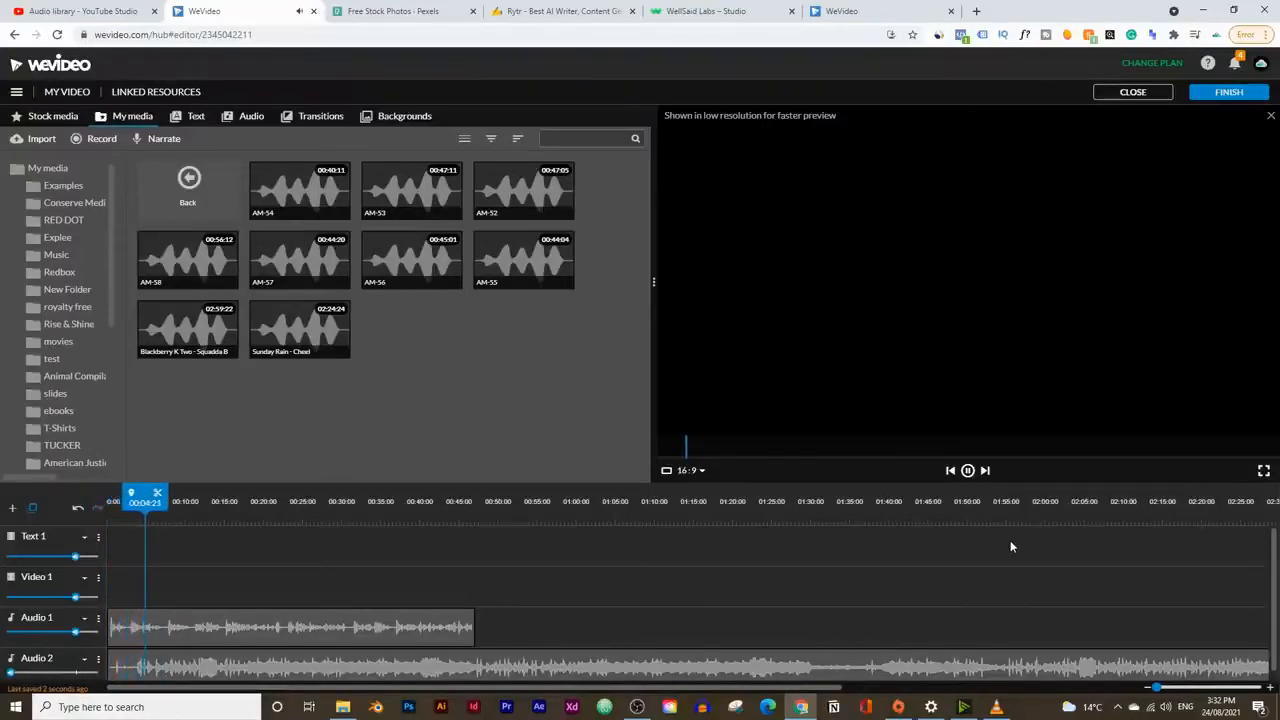
{"action": "left_click", "coordinate": [968, 471]}
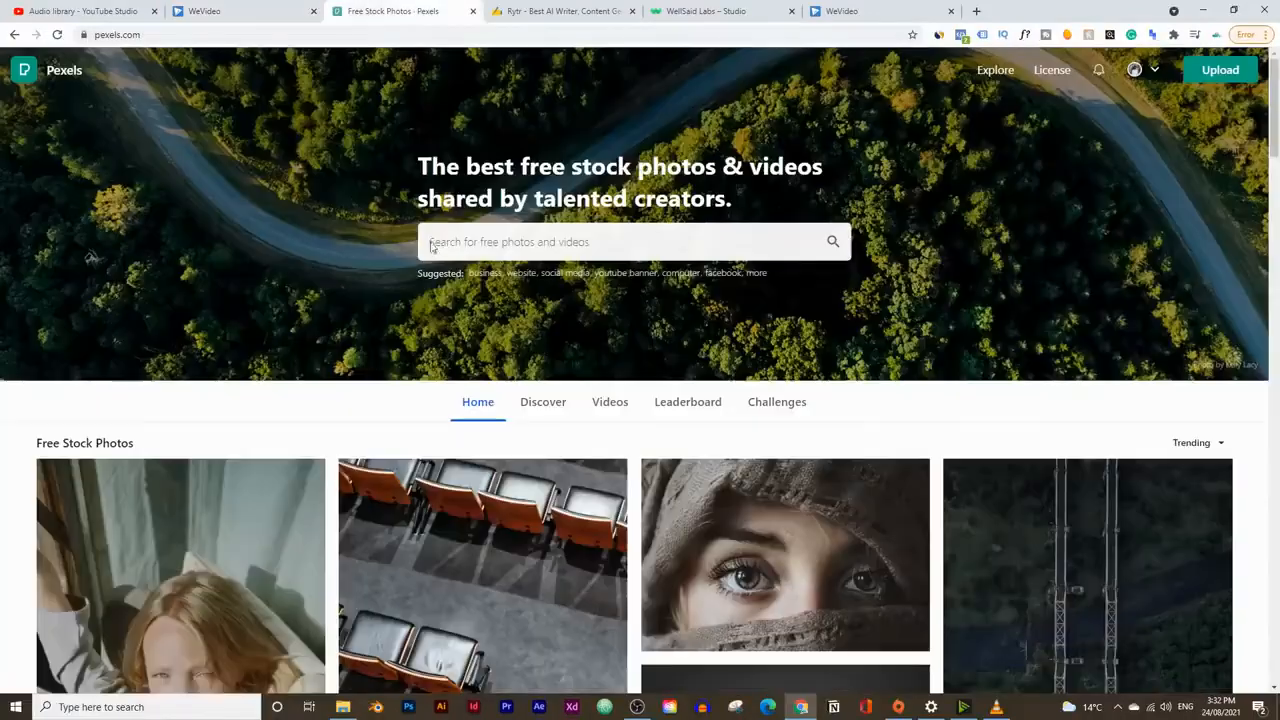
Step: Switch to Pexels and search its free stock videos for "creative thinking"
{"action": "left_click", "coordinate": [385, 11]}
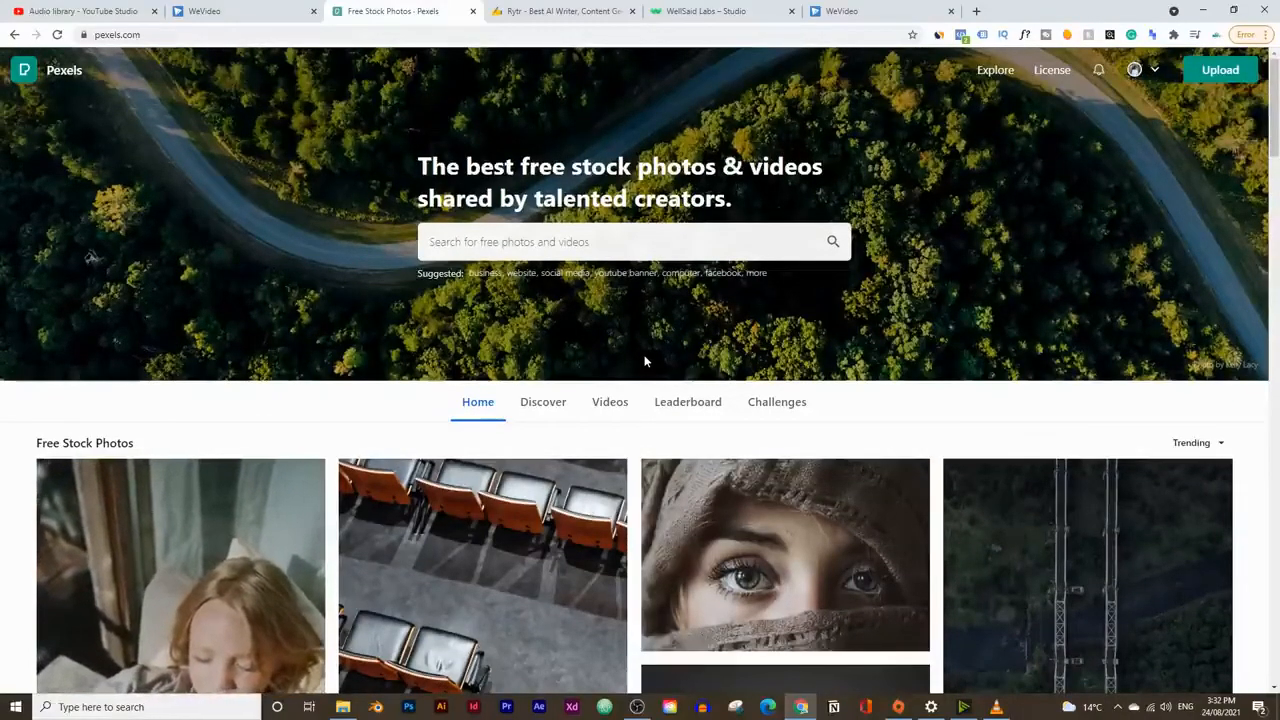
{"action": "left_click", "coordinate": [605, 412]}
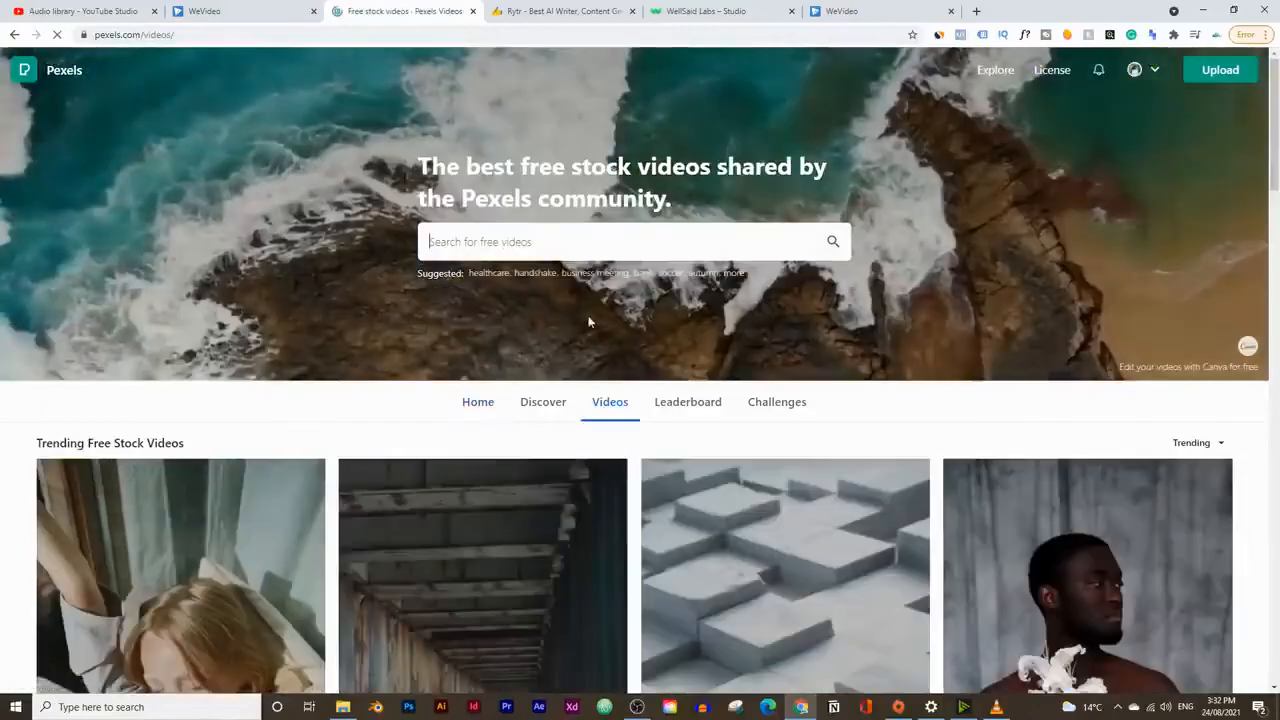
{"action": "type", "text": "c"}
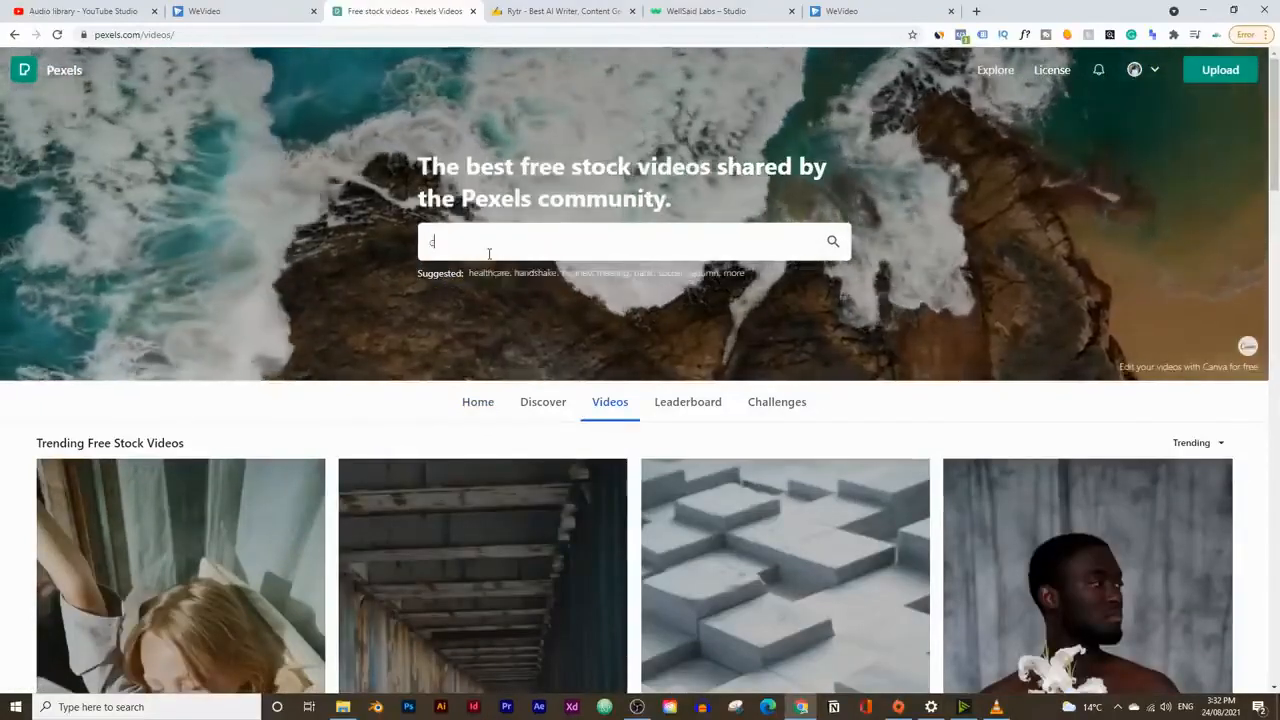
{"action": "type", "text": "reative thinking"}
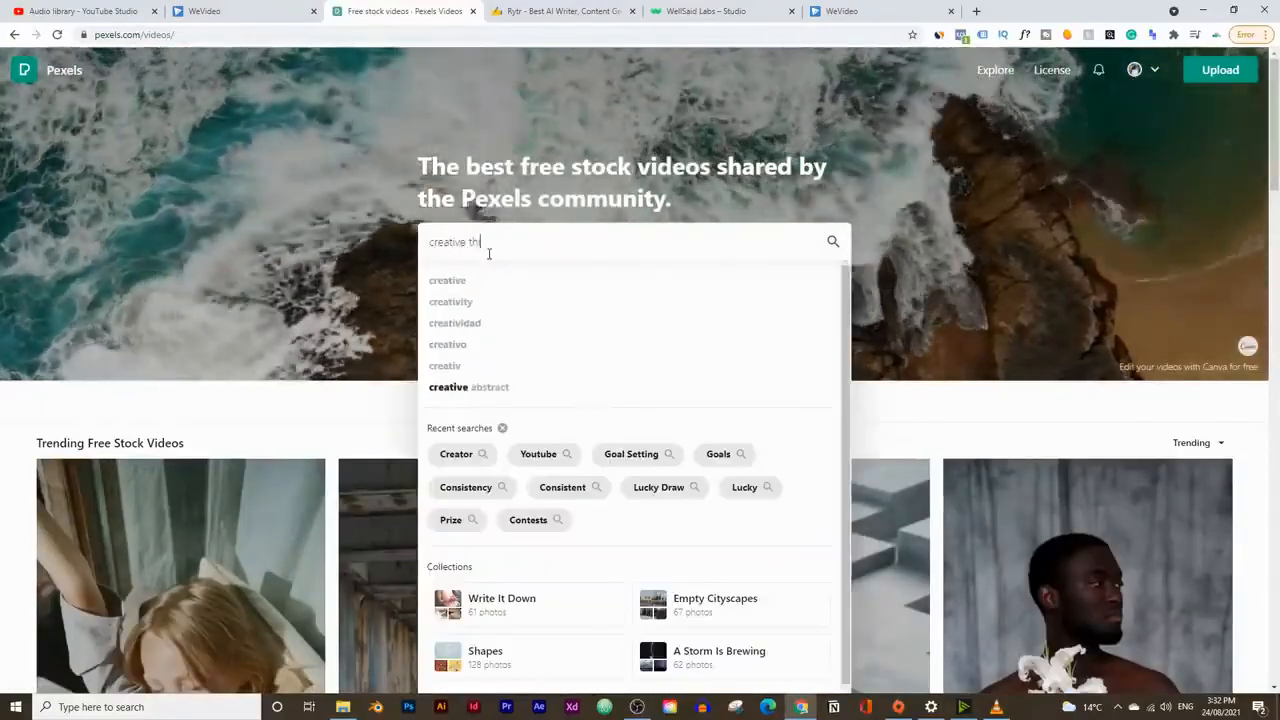
{"action": "key", "text": "Return"}
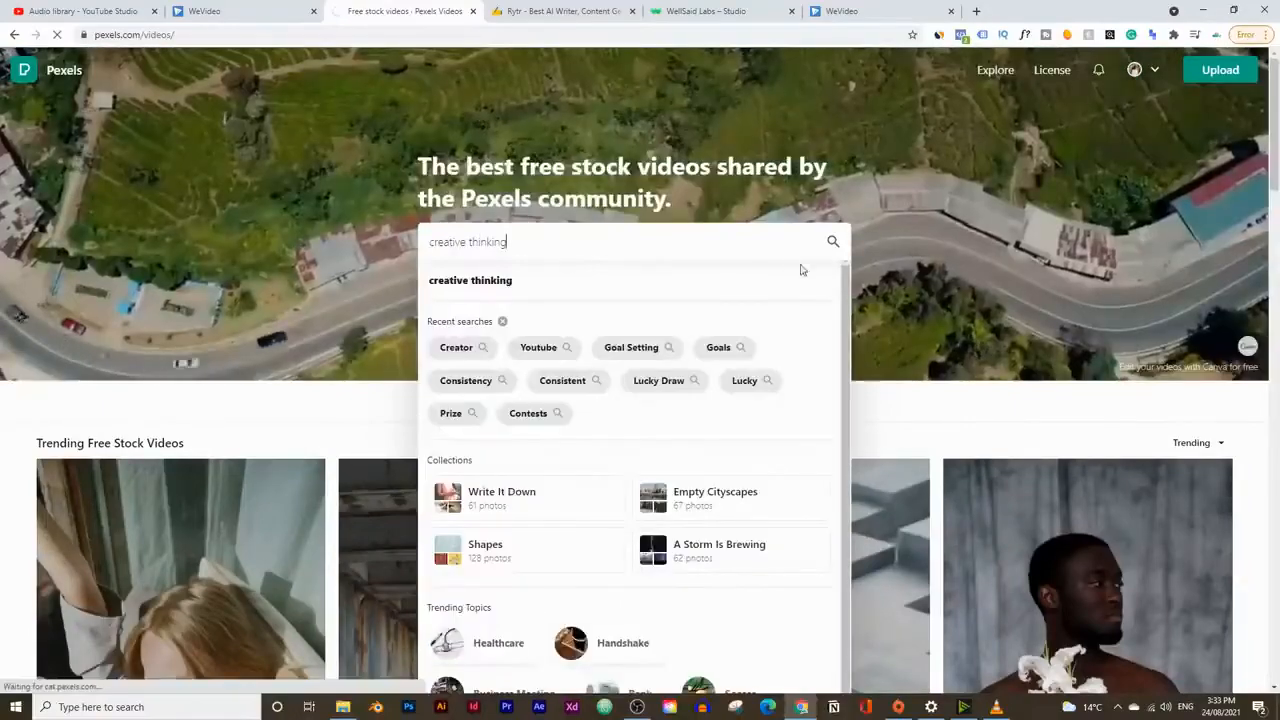
Step: Download the stock video of the woman painting on her canvas and dismiss the thank-you dialog
{"action": "scroll", "coordinate": [560, 250], "scroll_direction": "down", "scroll_amount": 1}
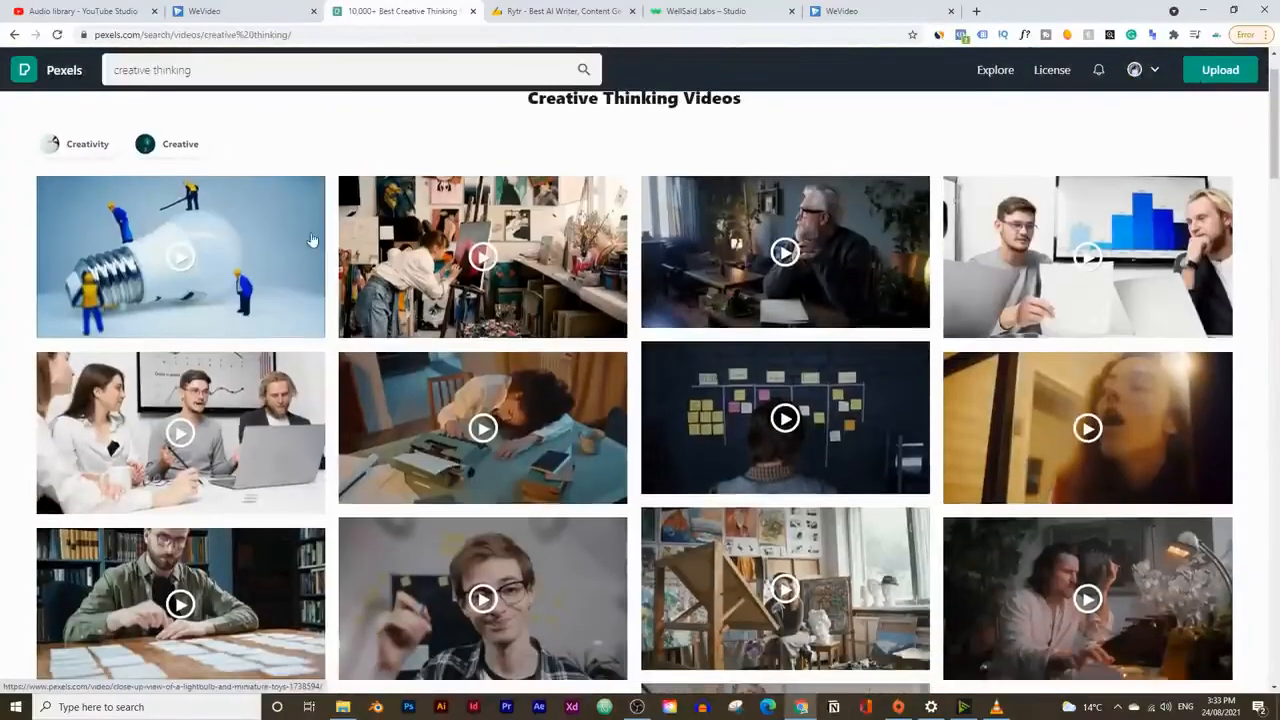
{"action": "mouse_move", "coordinate": [483, 258]}
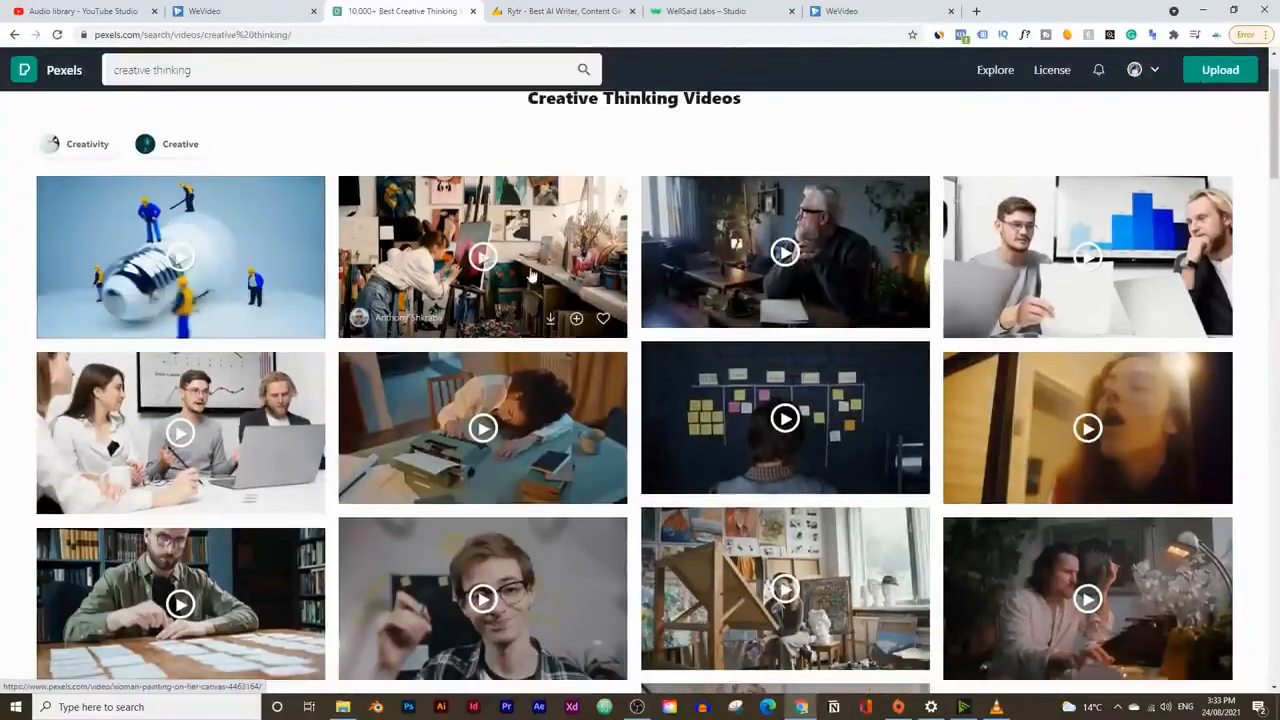
{"action": "left_click", "coordinate": [550, 318]}
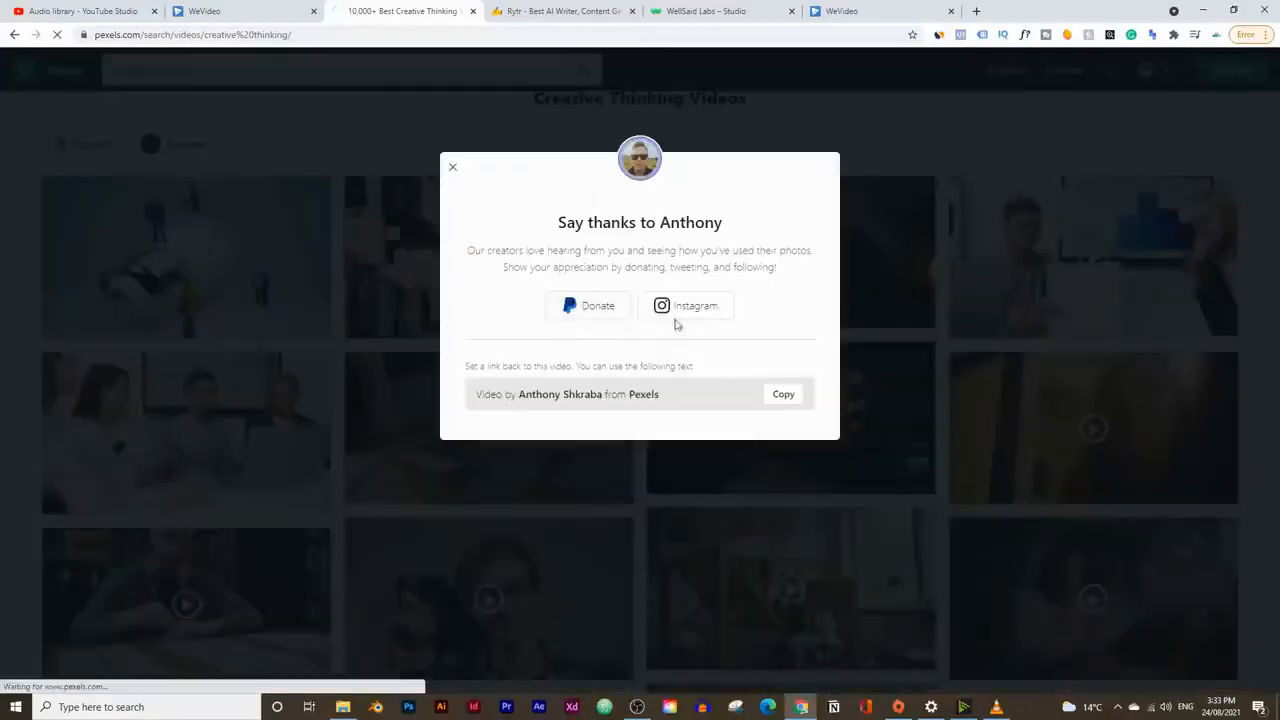
{"action": "left_click", "coordinate": [794, 123]}
Step: Download the stock video of the person looking at artwork in the art studio and dismiss the thank-you dialog
{"action": "scroll", "coordinate": [1015, 310], "scroll_direction": "down", "scroll_amount": 2}
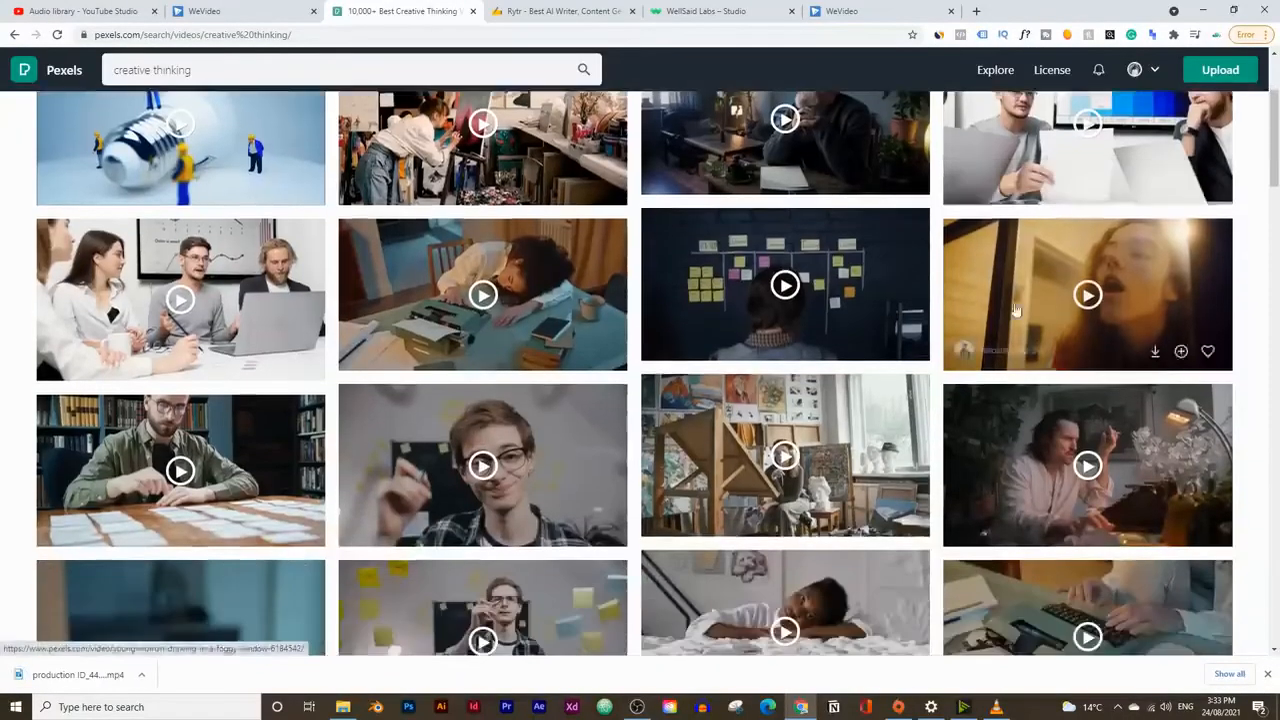
{"action": "scroll", "coordinate": [1015, 310], "scroll_direction": "down", "scroll_amount": 3}
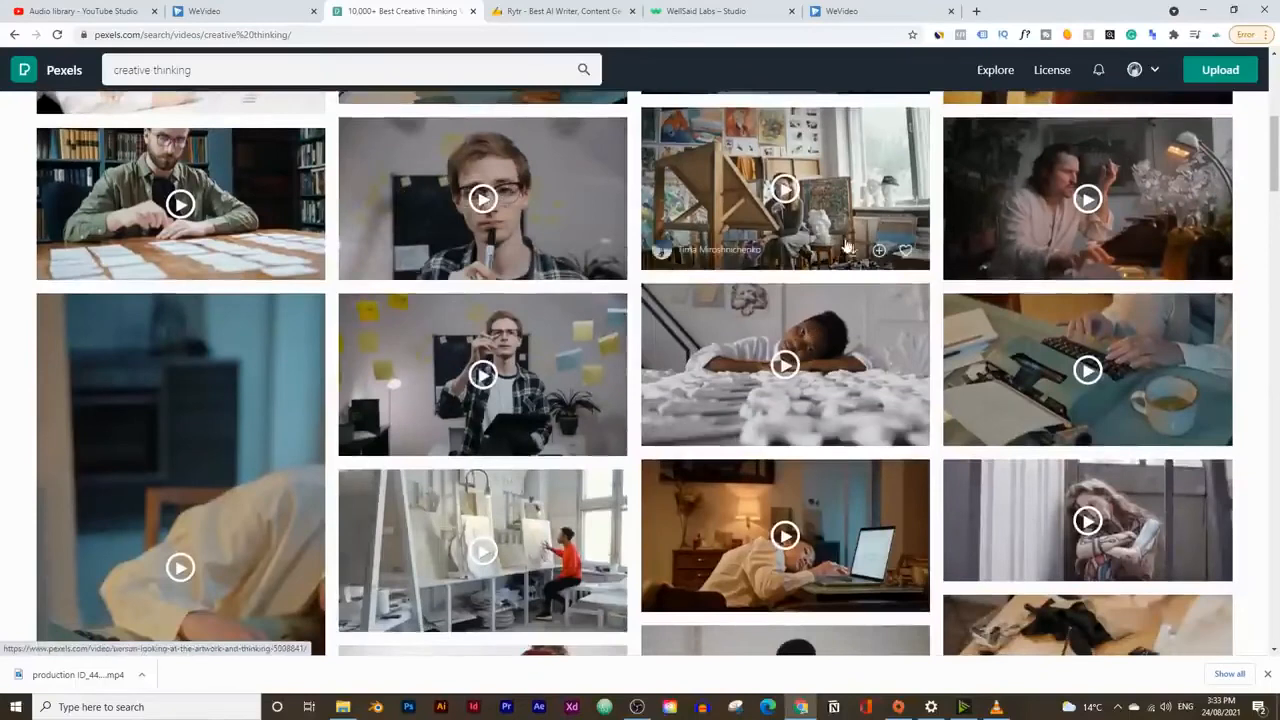
{"action": "left_click", "coordinate": [850, 249]}
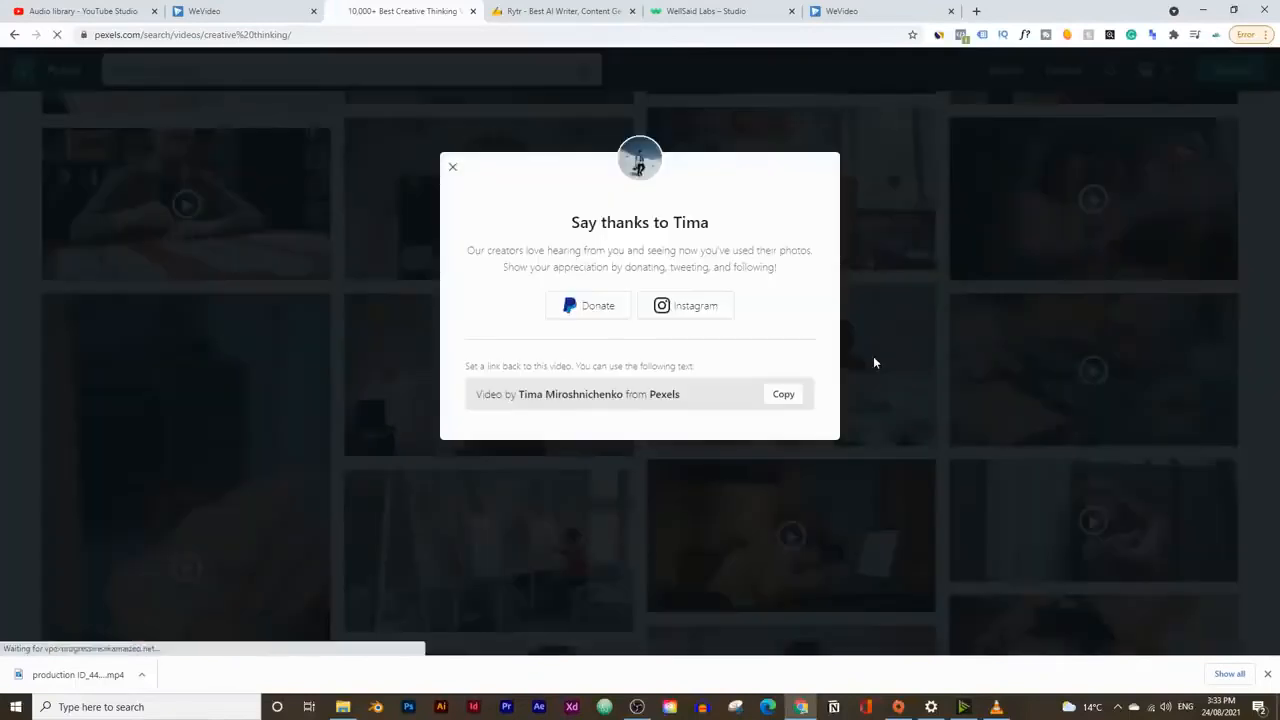
{"action": "left_click", "coordinate": [457, 169]}
Step: Download the stock video of the person in red working at an easel in the white studio and dismiss the thank-you dialog
{"action": "scroll", "coordinate": [545, 433], "scroll_direction": "down", "scroll_amount": 2}
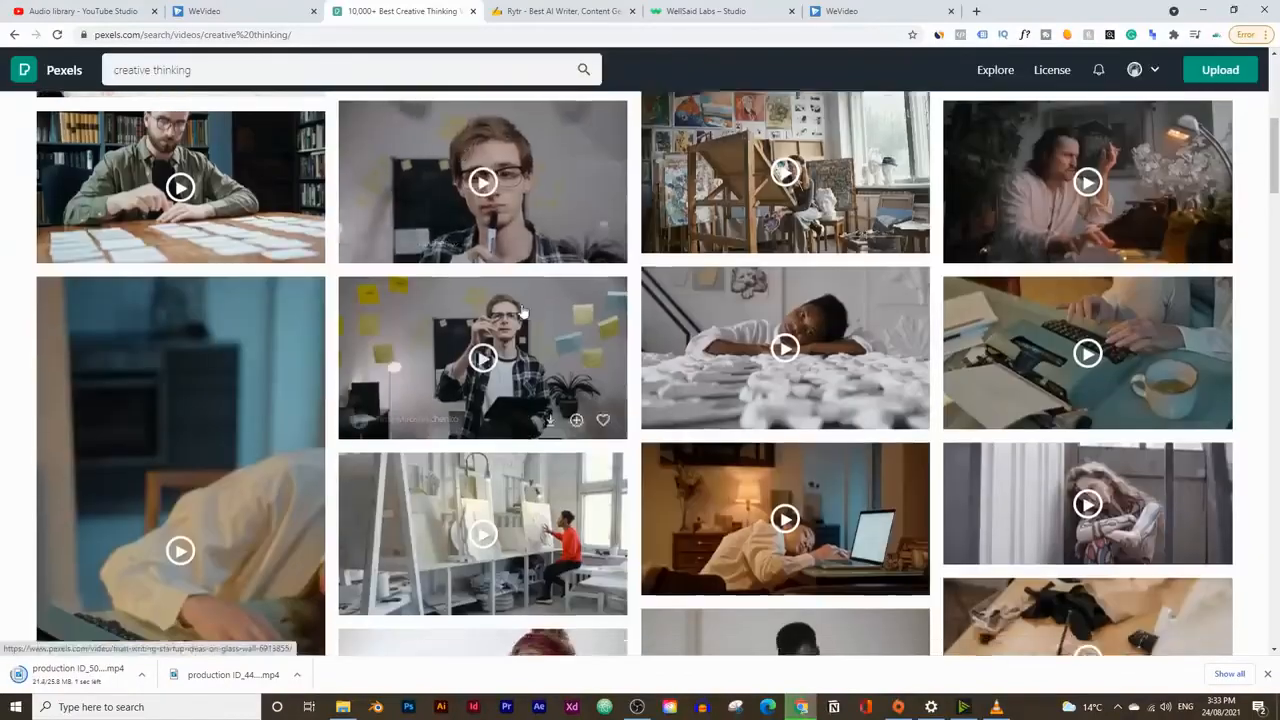
{"action": "left_click", "coordinate": [550, 413]}
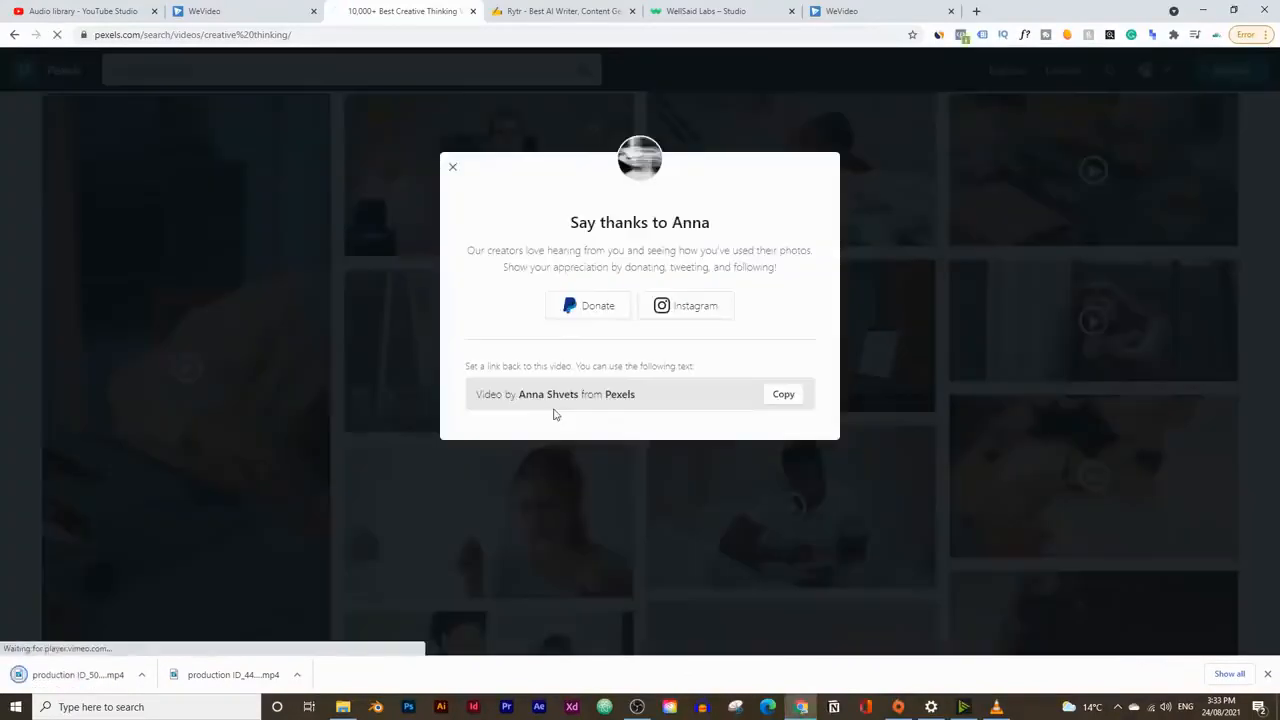
{"action": "left_click", "coordinate": [457, 170]}
{"action": "scroll", "coordinate": [783, 354], "scroll_direction": "down", "scroll_amount": 1}
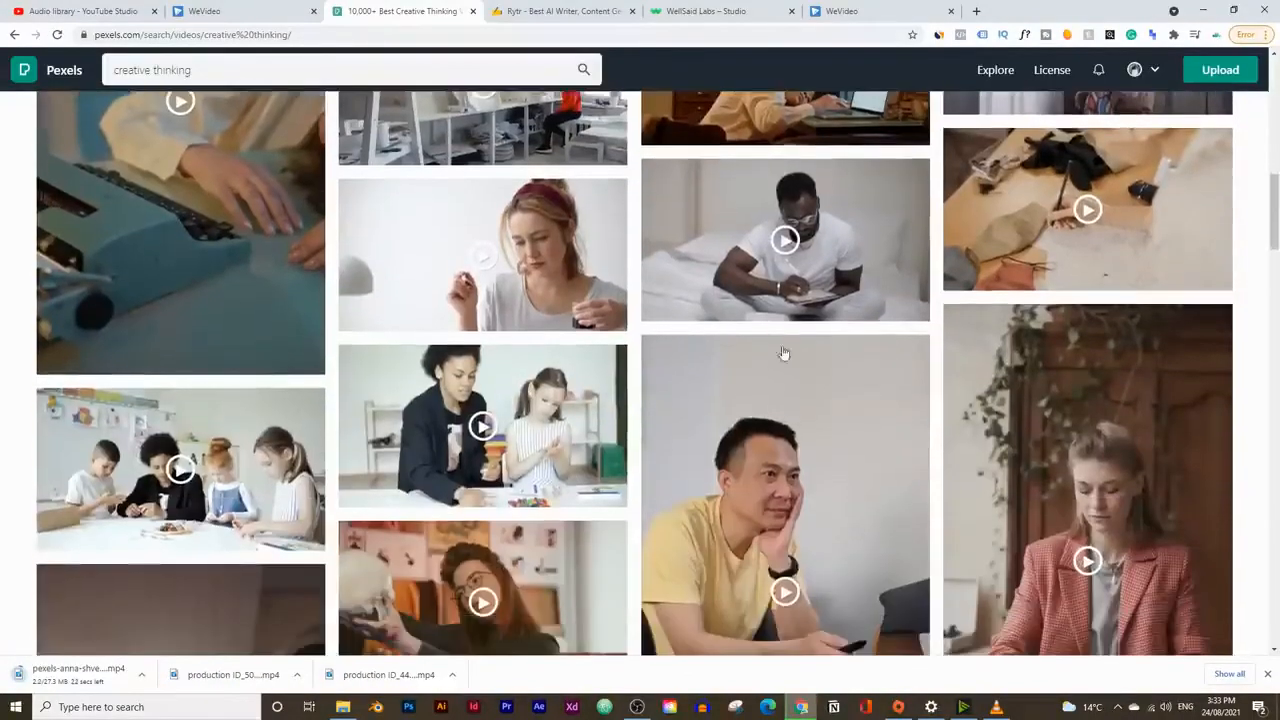
Step: Download the stock video of the man writing on the bed, switch to WeVideo and import the four downloaded Pexels clips into the project media
{"action": "left_click", "coordinate": [853, 305]}
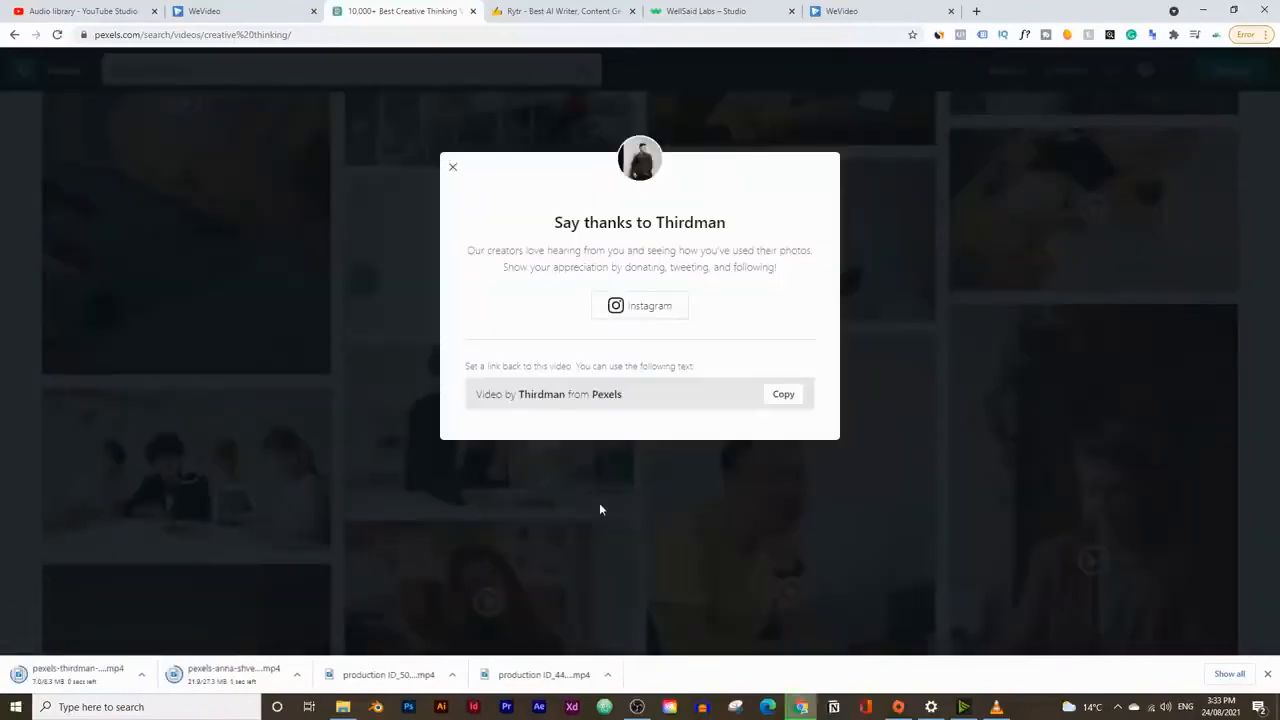
{"action": "left_click", "coordinate": [296, 9]}
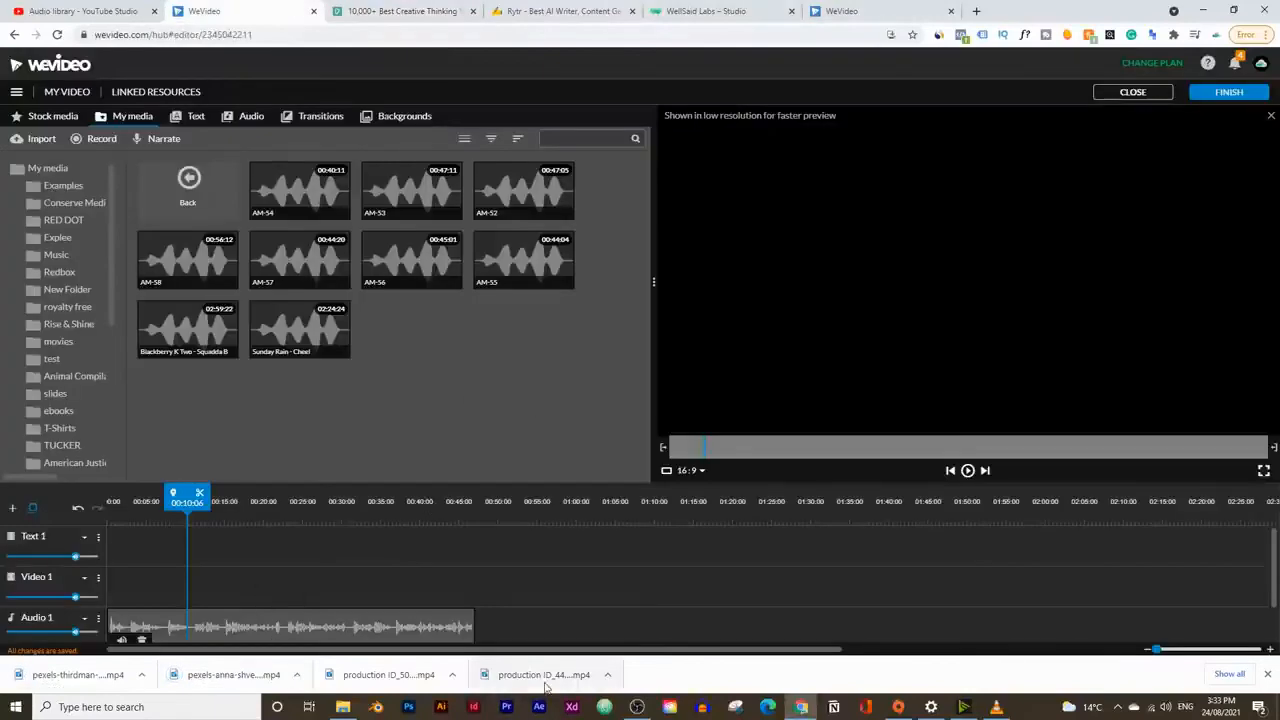
{"action": "left_click_drag", "start_coordinate": [544, 674], "coordinate": [475, 363]}
{"action": "left_click_drag", "start_coordinate": [403, 672], "coordinate": [566, 354]}
{"action": "left_click_drag", "start_coordinate": [249, 676], "coordinate": [461, 399]}
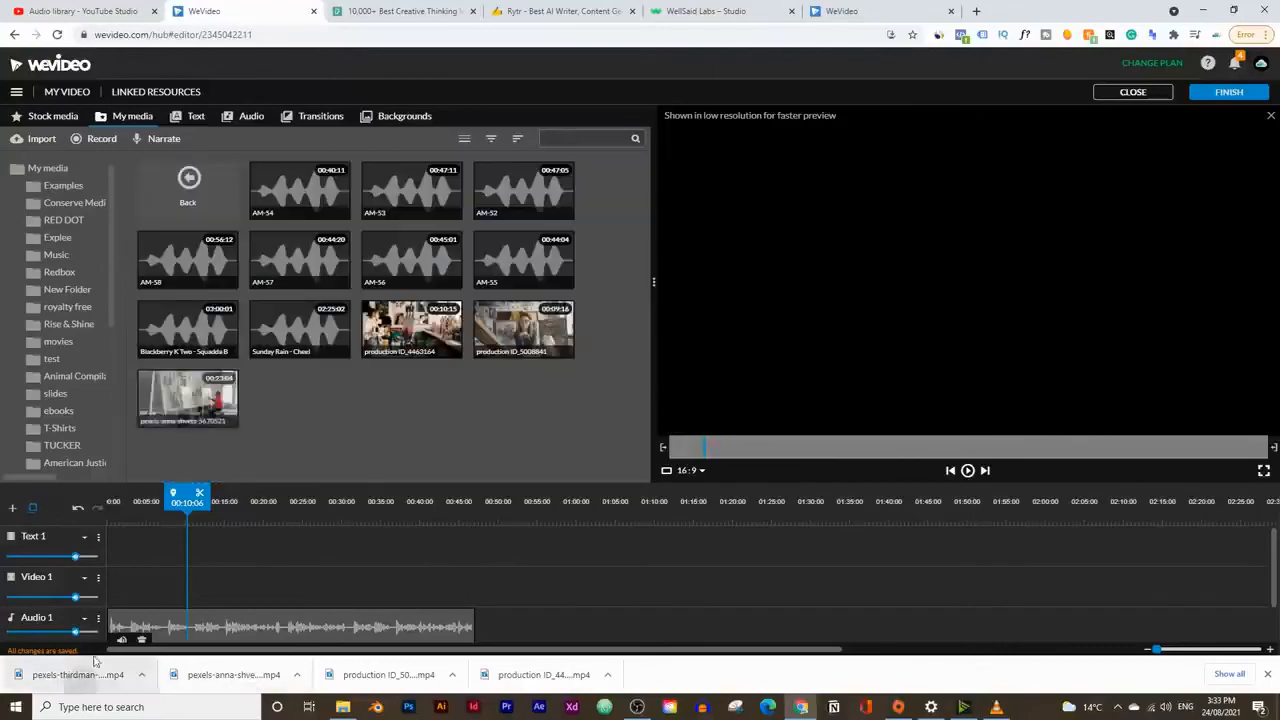
{"action": "left_click_drag", "start_coordinate": [80, 676], "coordinate": [330, 452]}
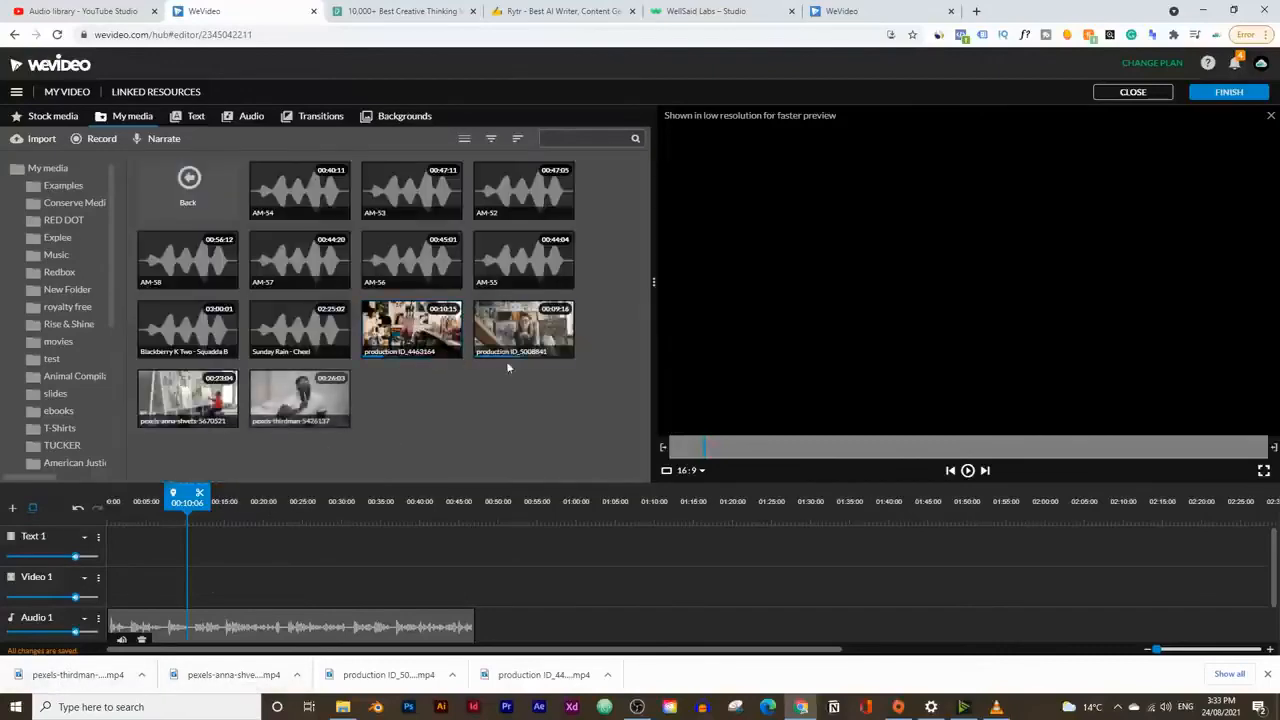
Step: Place the painting woman clip at the start of the Text 1 track, followed by the man on the bed and the person in red
{"action": "left_click_drag", "start_coordinate": [412, 330], "coordinate": [165, 555]}
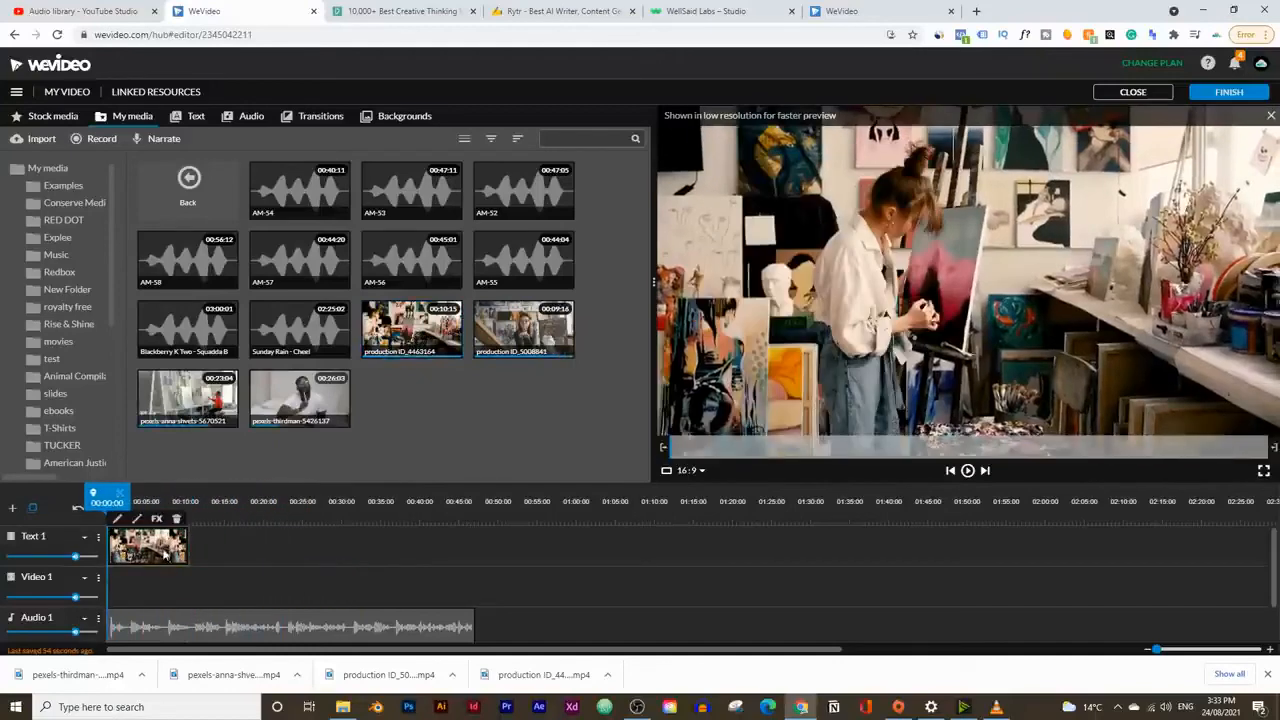
{"action": "left_click", "coordinate": [967, 472]}
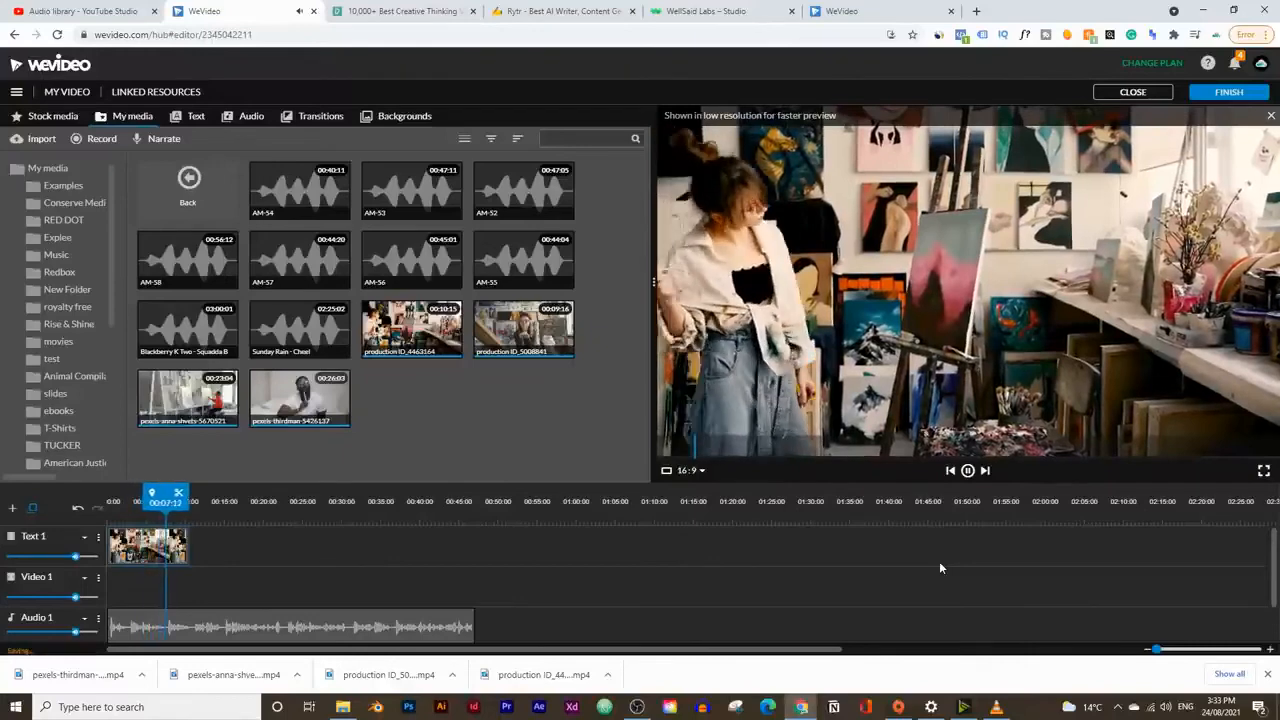
{"action": "left_click", "coordinate": [969, 470]}
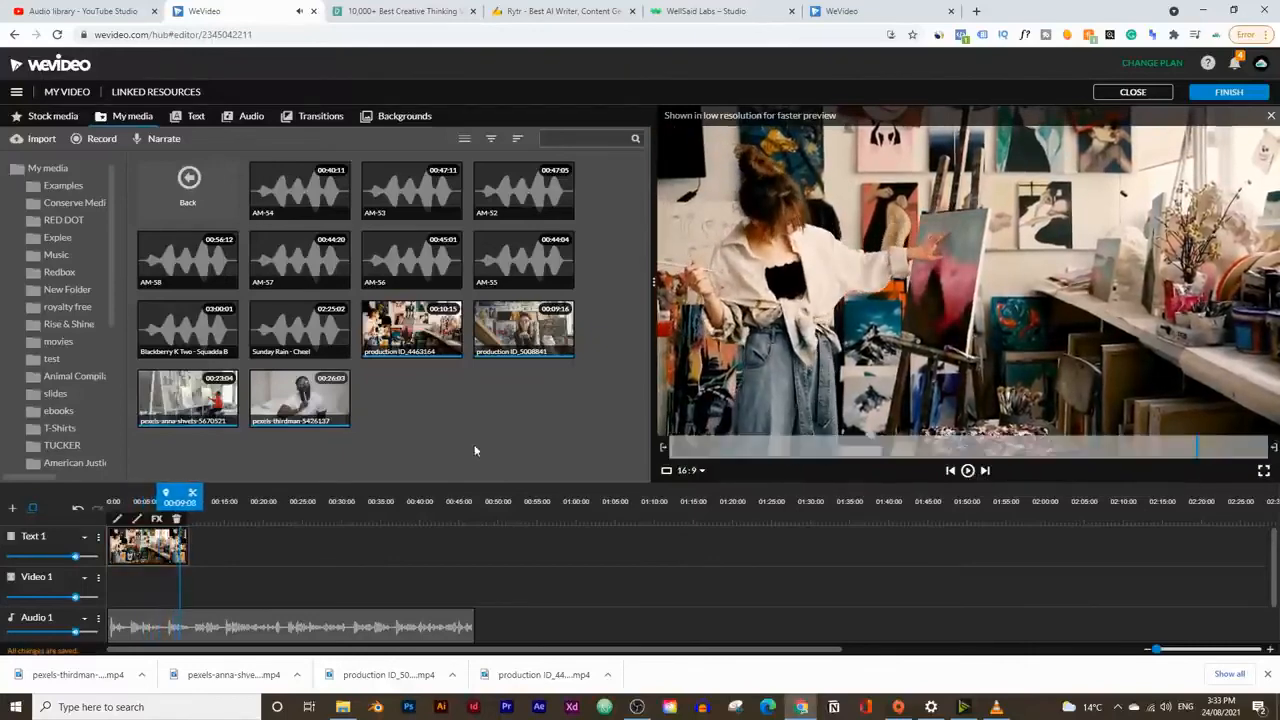
{"action": "left_click_drag", "start_coordinate": [300, 398], "coordinate": [205, 547]}
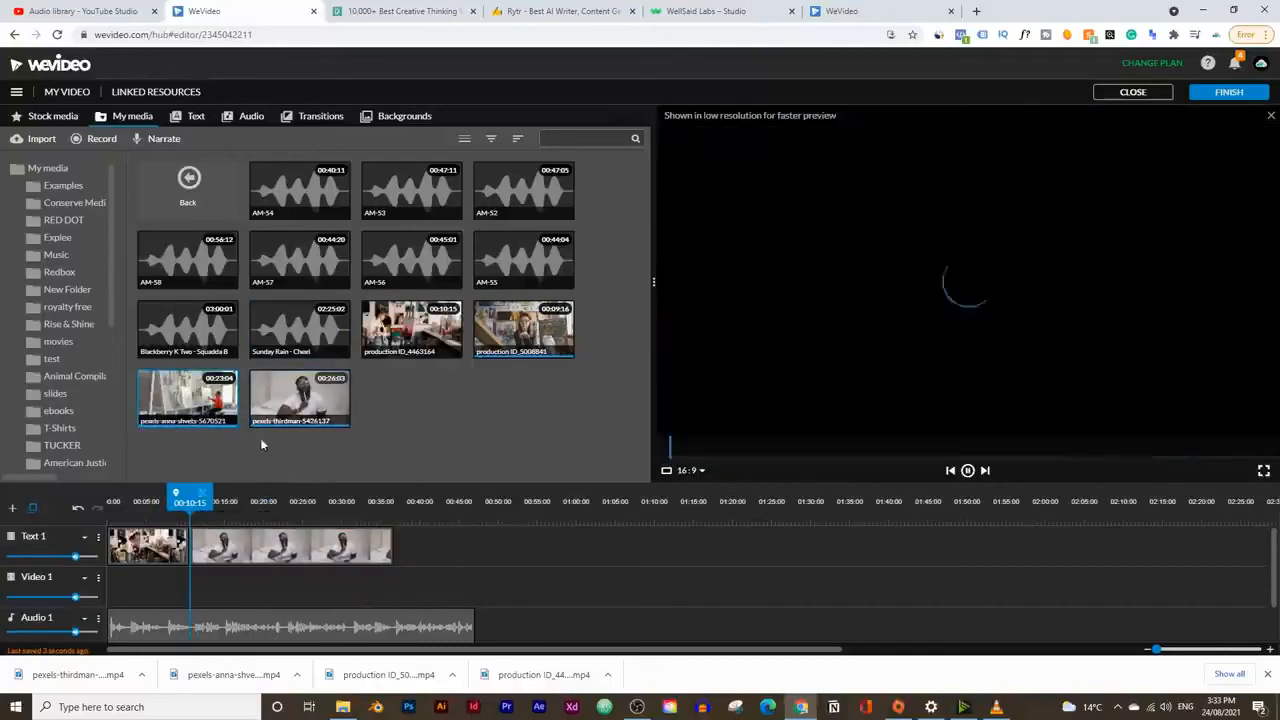
{"action": "left_click_drag", "start_coordinate": [188, 398], "coordinate": [412, 547]}
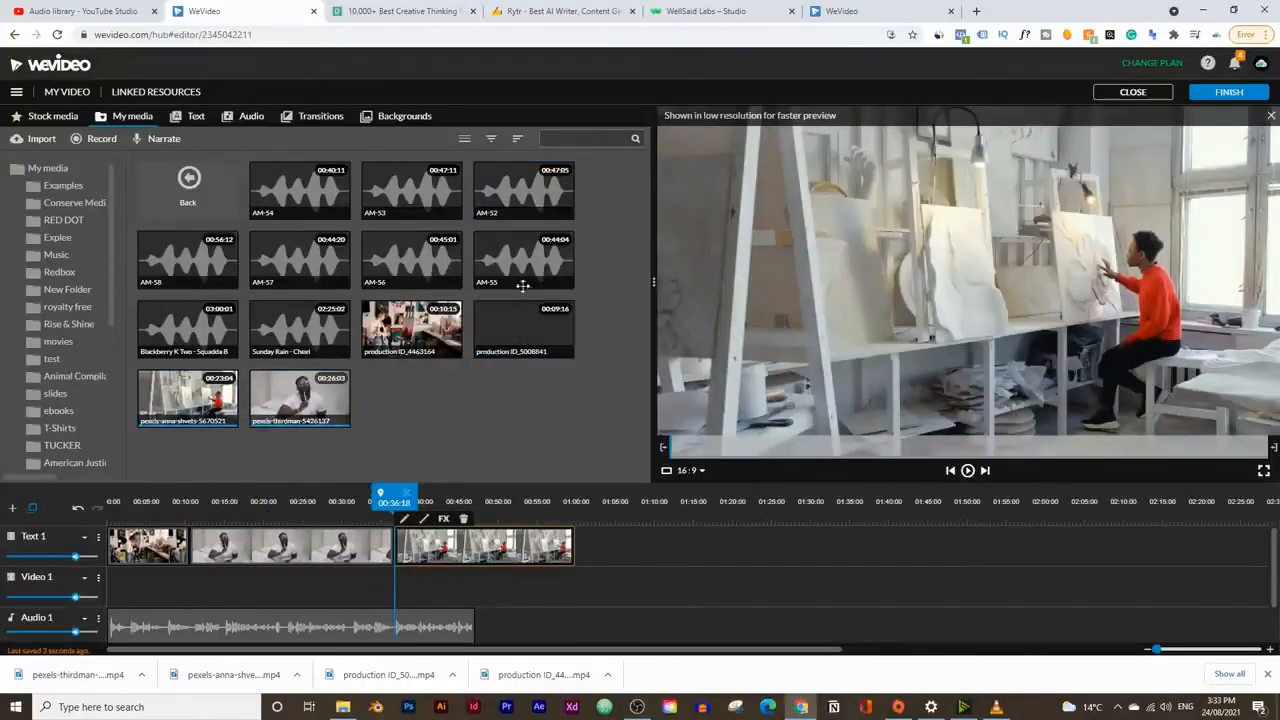
Step: Check the section order in the Rytr script and the WellSaid Labs voice-over list, and return to the WeVideo editor
{"action": "left_click", "coordinate": [598, 11]}
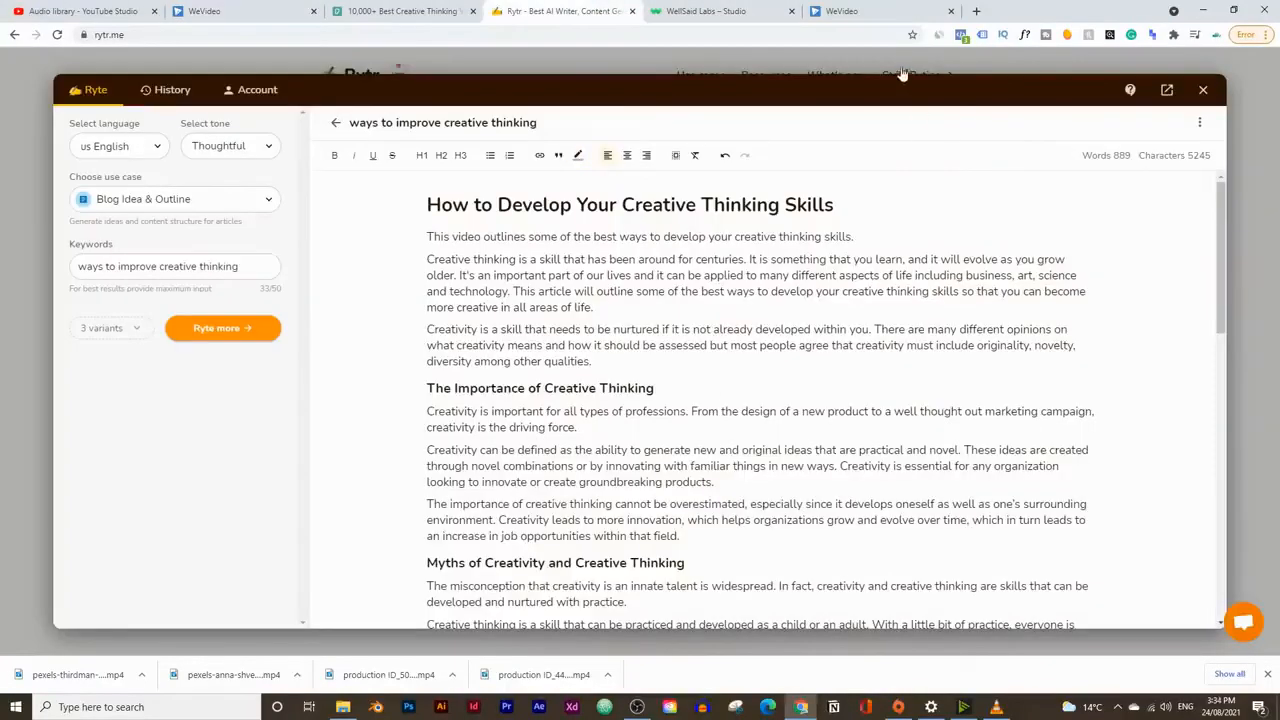
{"action": "left_click", "coordinate": [715, 11]}
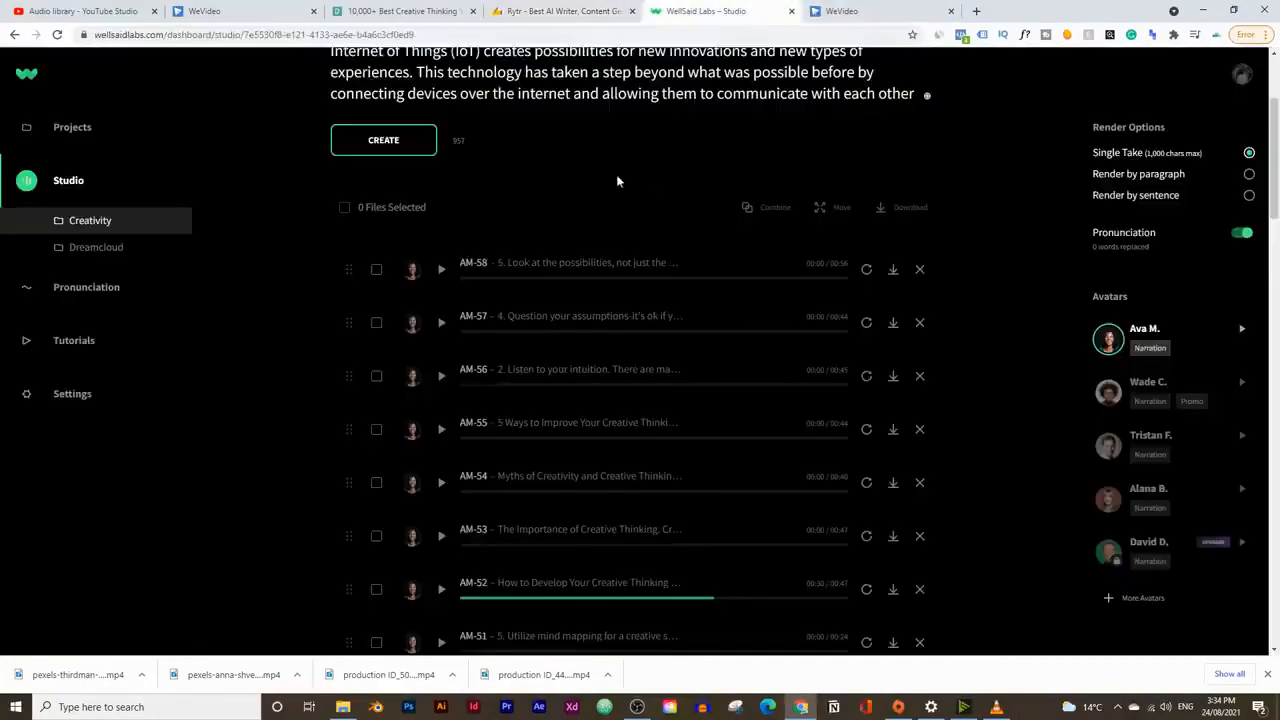
{"action": "left_click", "coordinate": [265, 11]}
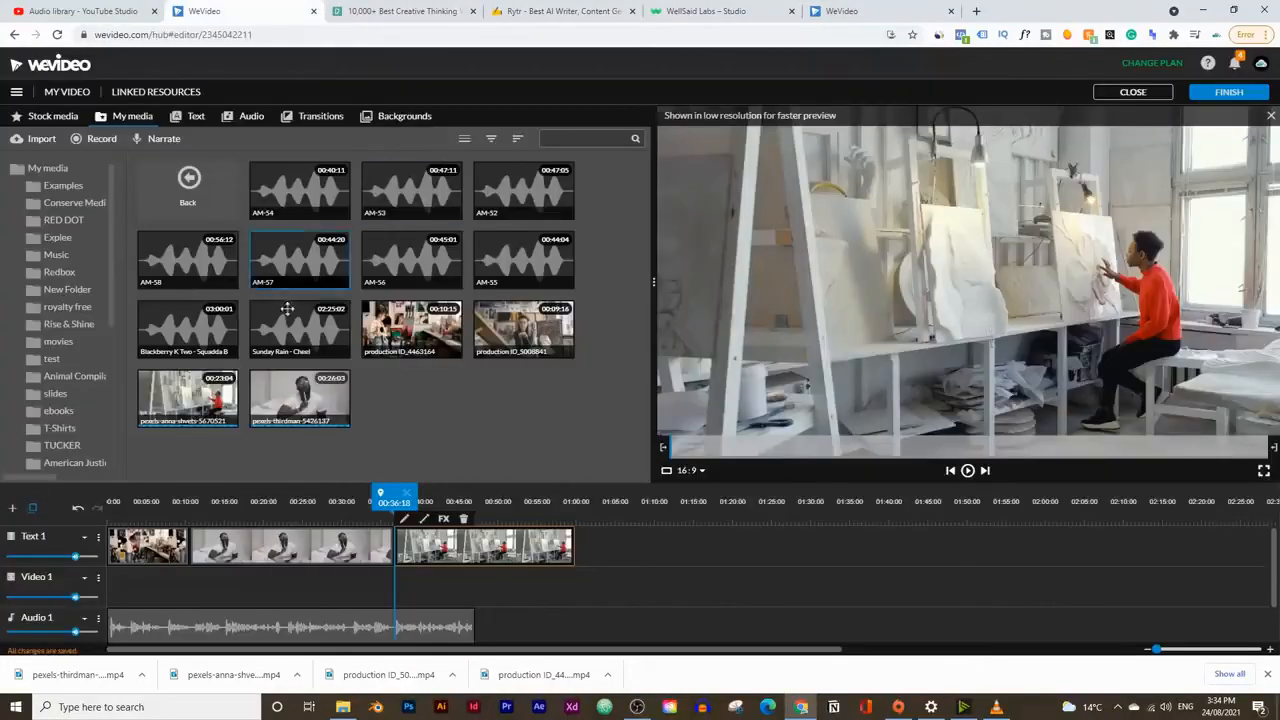
Step: Listen to the AM-57, AM-58, AM-54 and AM-52 voice-overs to identify which section of the script each one covers
{"action": "left_click", "coordinate": [325, 257]}
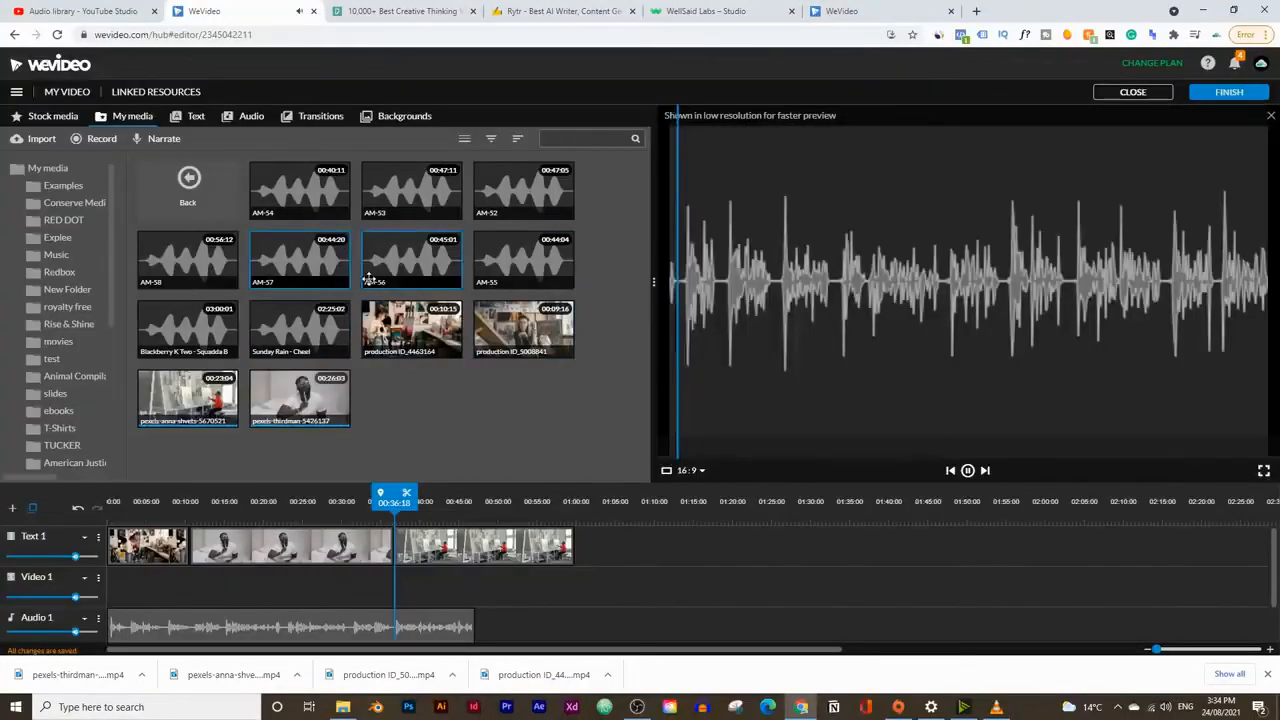
{"action": "left_click", "coordinate": [967, 470]}
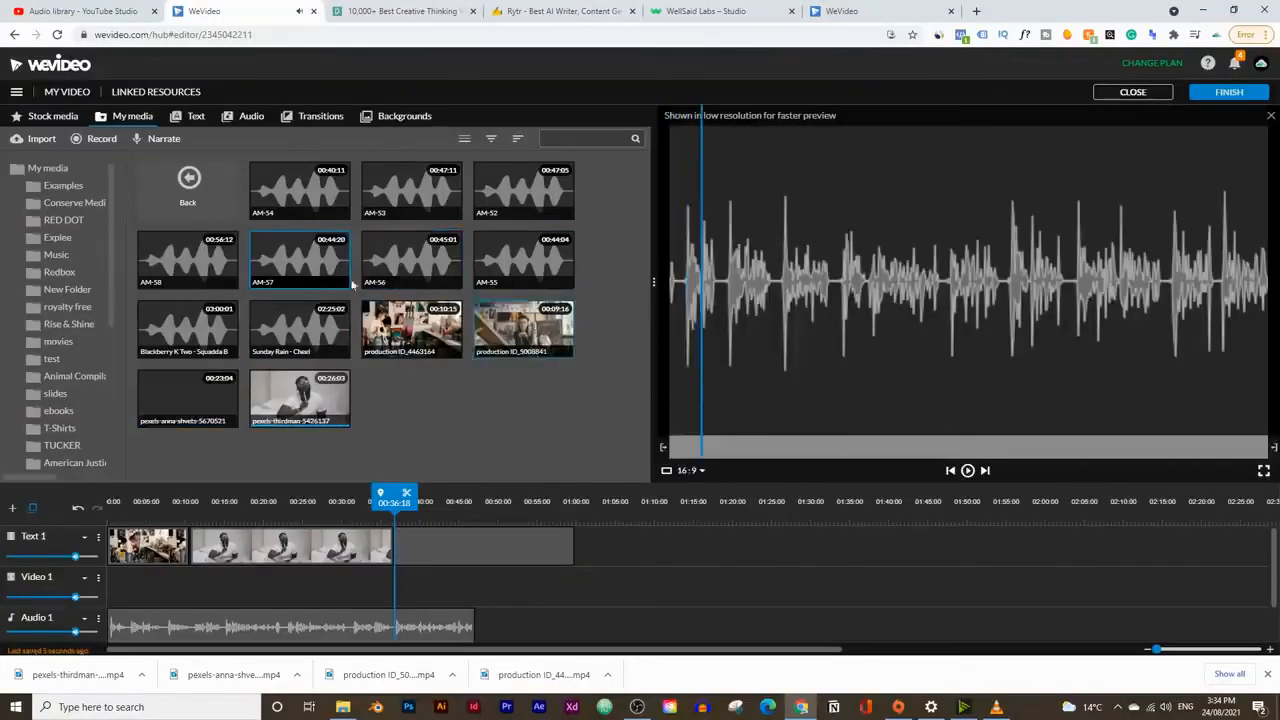
{"action": "left_click", "coordinate": [188, 258]}
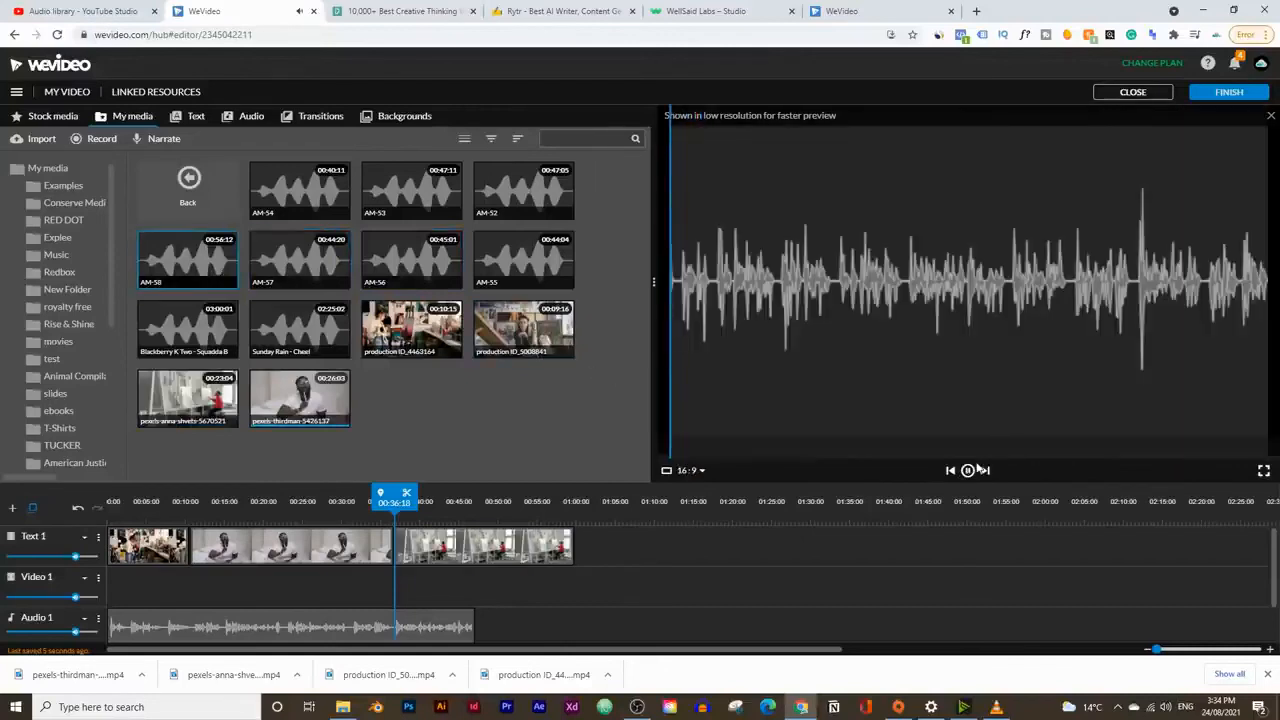
{"action": "left_click", "coordinate": [300, 190]}
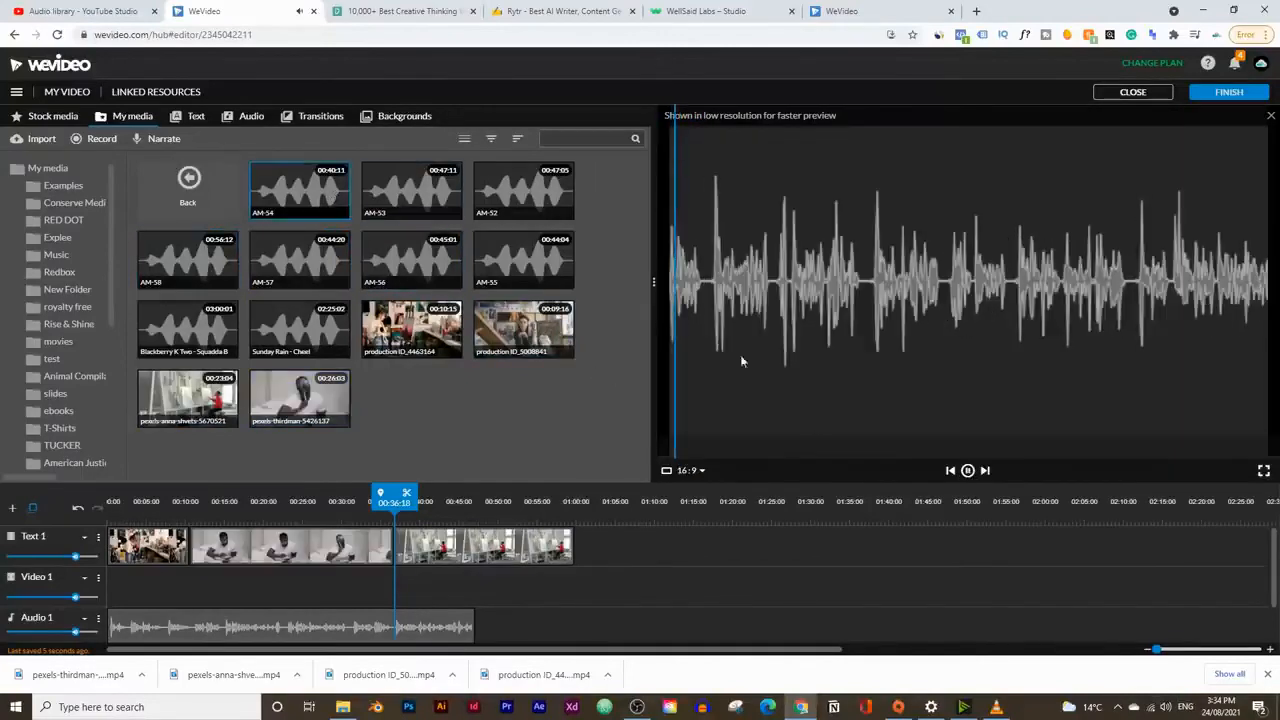
{"action": "left_click", "coordinate": [528, 192]}
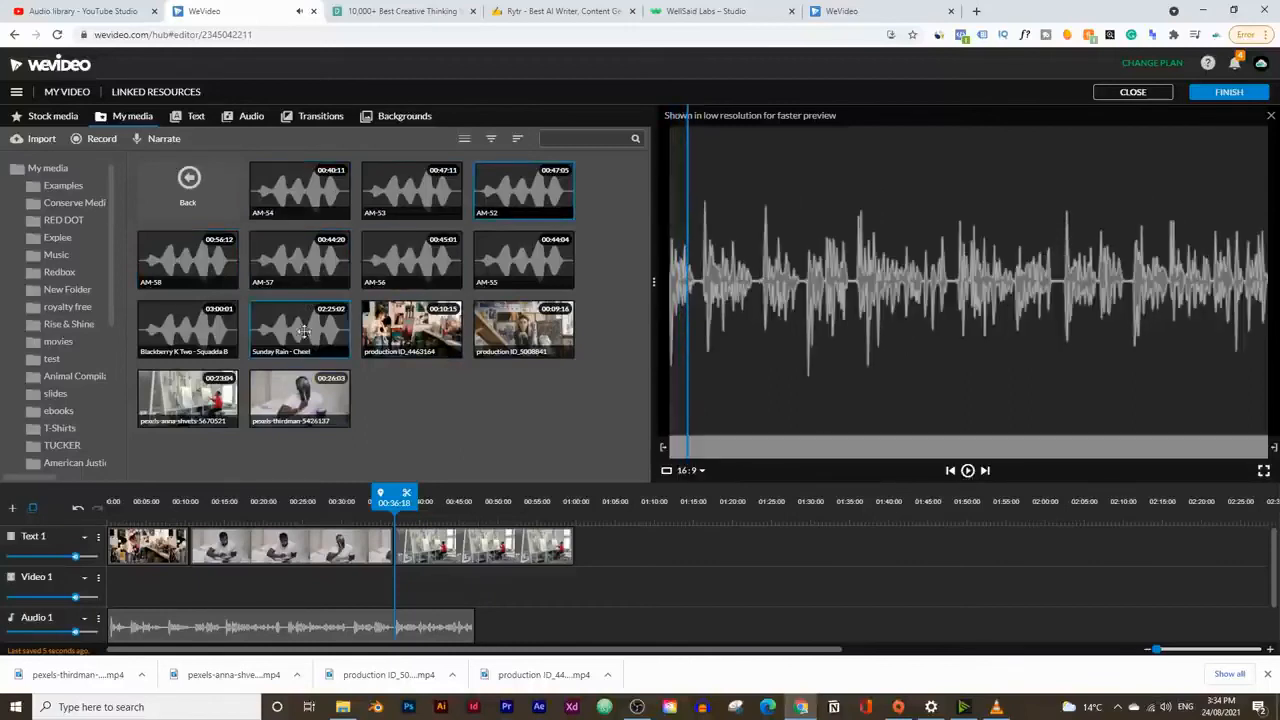
{"action": "left_click", "coordinate": [291, 283]}
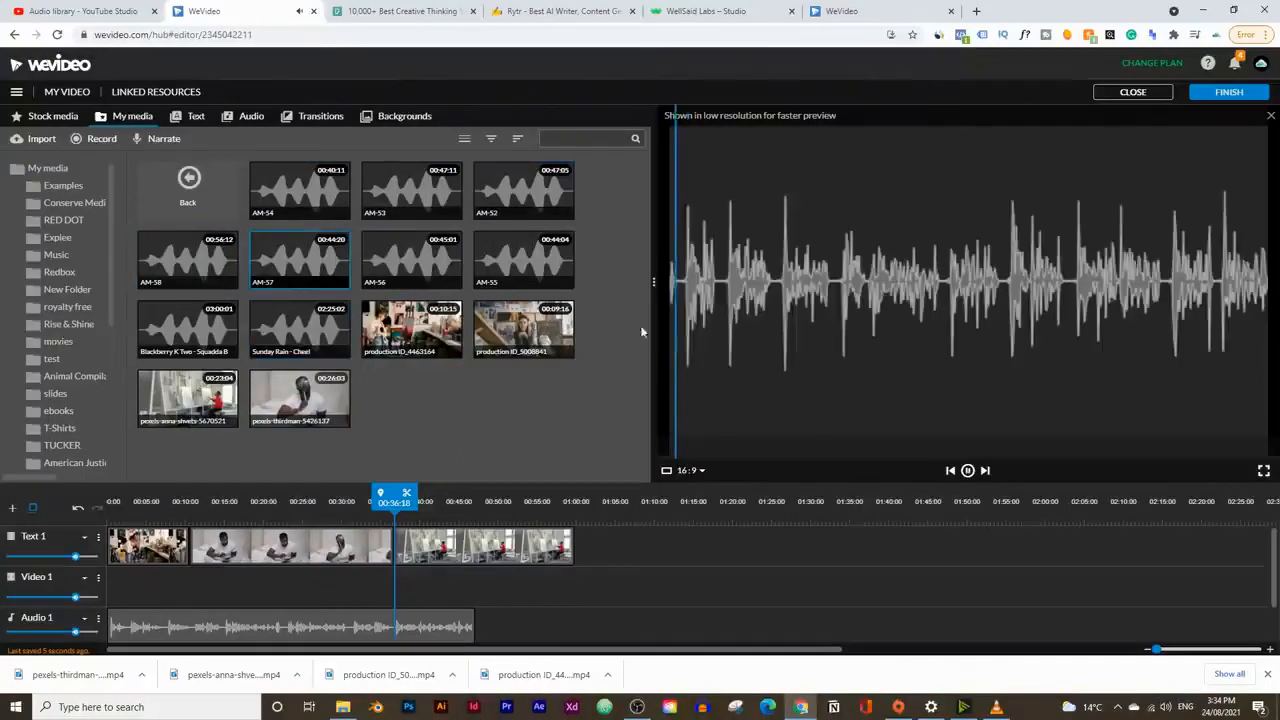
{"action": "left_click", "coordinate": [965, 475]}
Step: Preview the AM-53 voice-over, place it on the Audio 1 track at about 00:48 after the first narration, and close the downloads bar
{"action": "left_click", "coordinate": [411, 190]}
{"action": "left_click", "coordinate": [967, 475]}
{"action": "left_click_drag", "start_coordinate": [408, 186], "coordinate": [505, 617]}
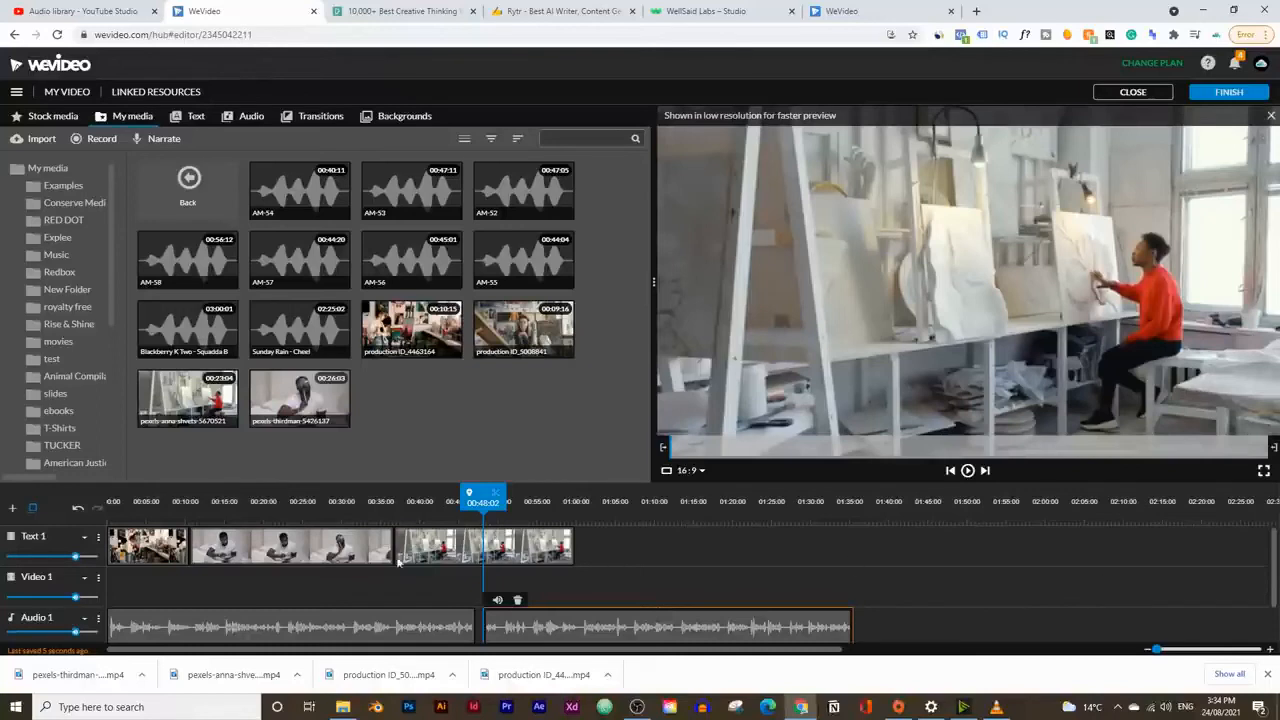
{"action": "left_click", "coordinate": [1267, 677]}
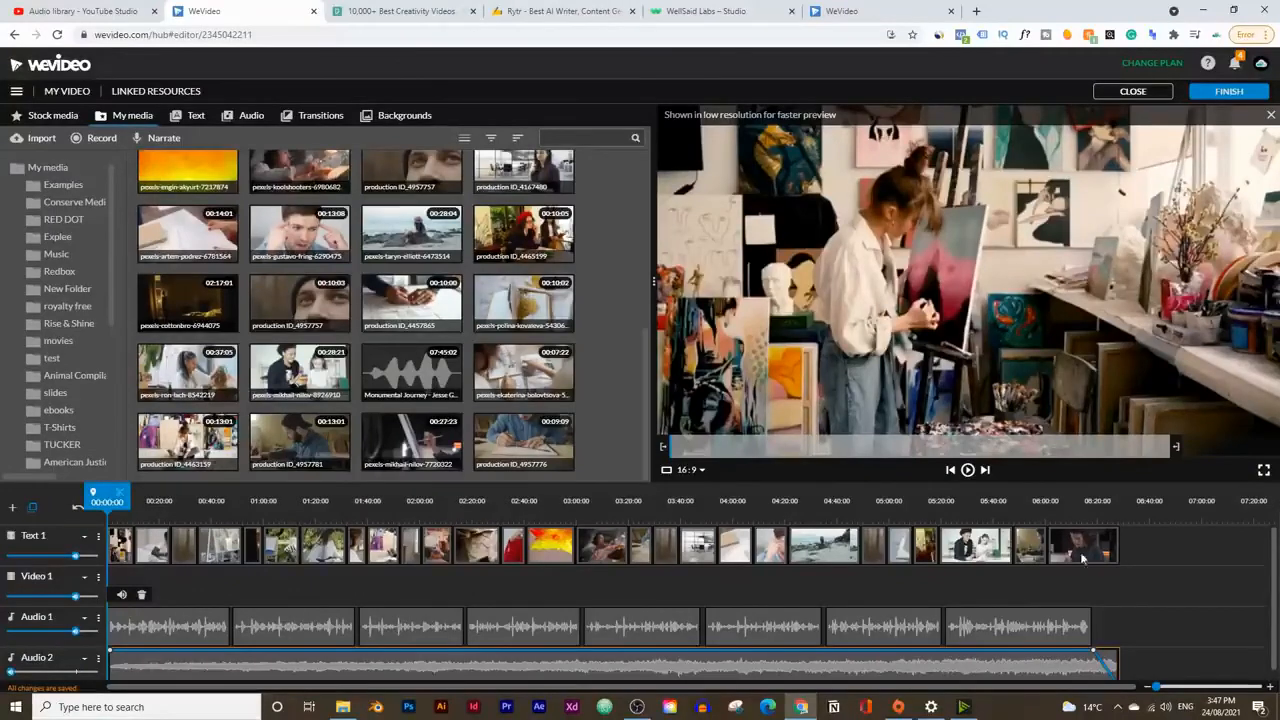
Step: Review the assembled WeVideo timeline alongside its sources: Pexels videos, YouTube Audio library music, WellSaid Labs voice-overs and the Rytr script
{"action": "left_click", "coordinate": [420, 11]}
{"action": "left_click", "coordinate": [253, 7]}
{"action": "scroll", "coordinate": [779, 598], "scroll_direction": "down", "scroll_amount": 1}
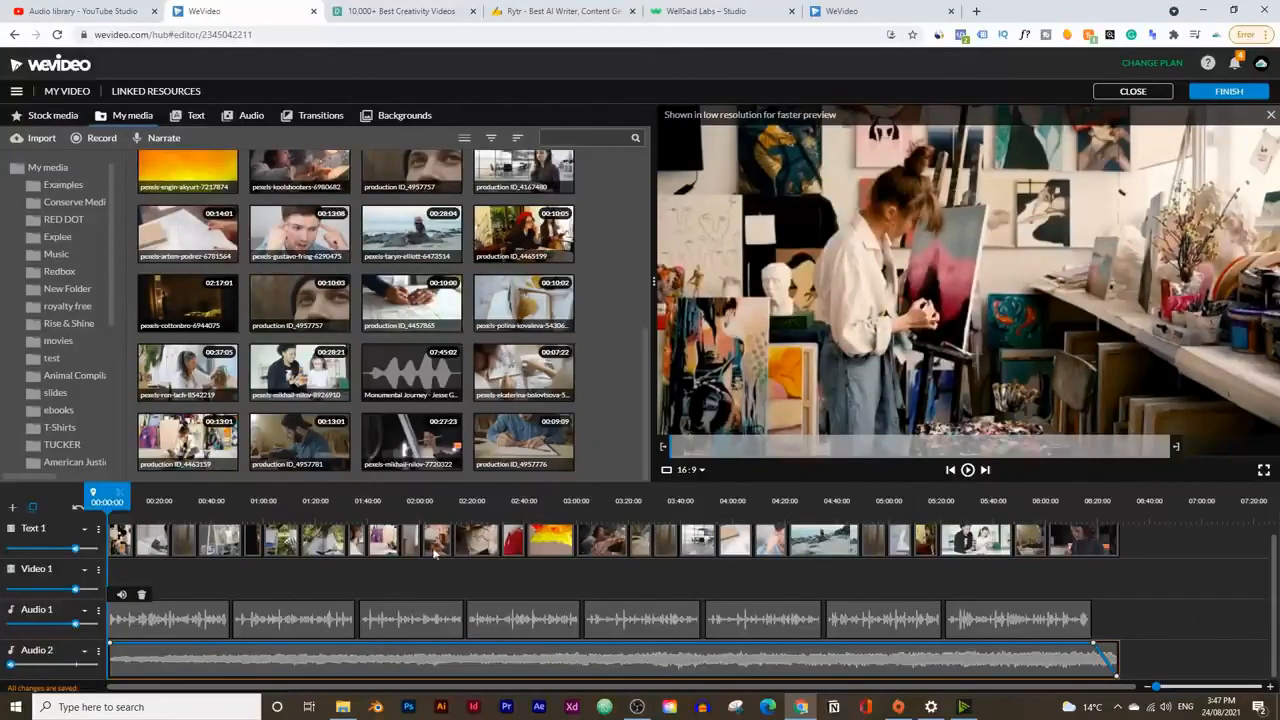
{"action": "left_click", "coordinate": [85, 11]}
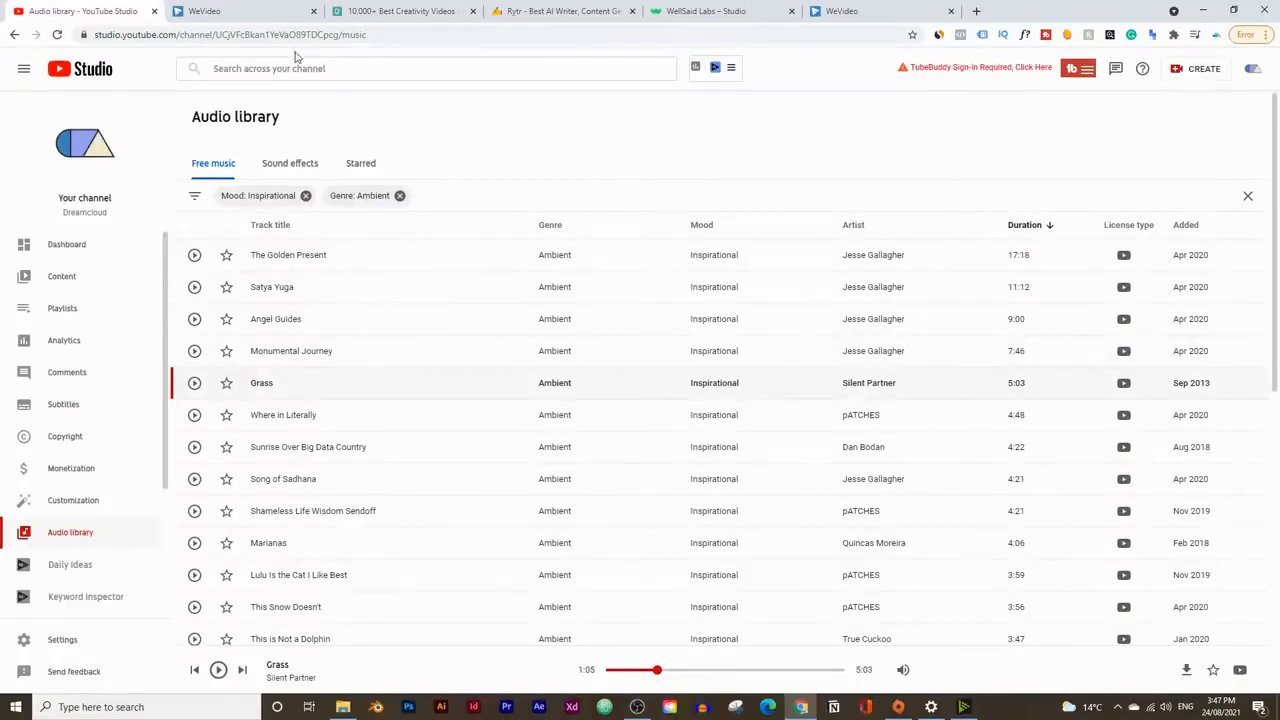
{"action": "left_click", "coordinate": [250, 11]}
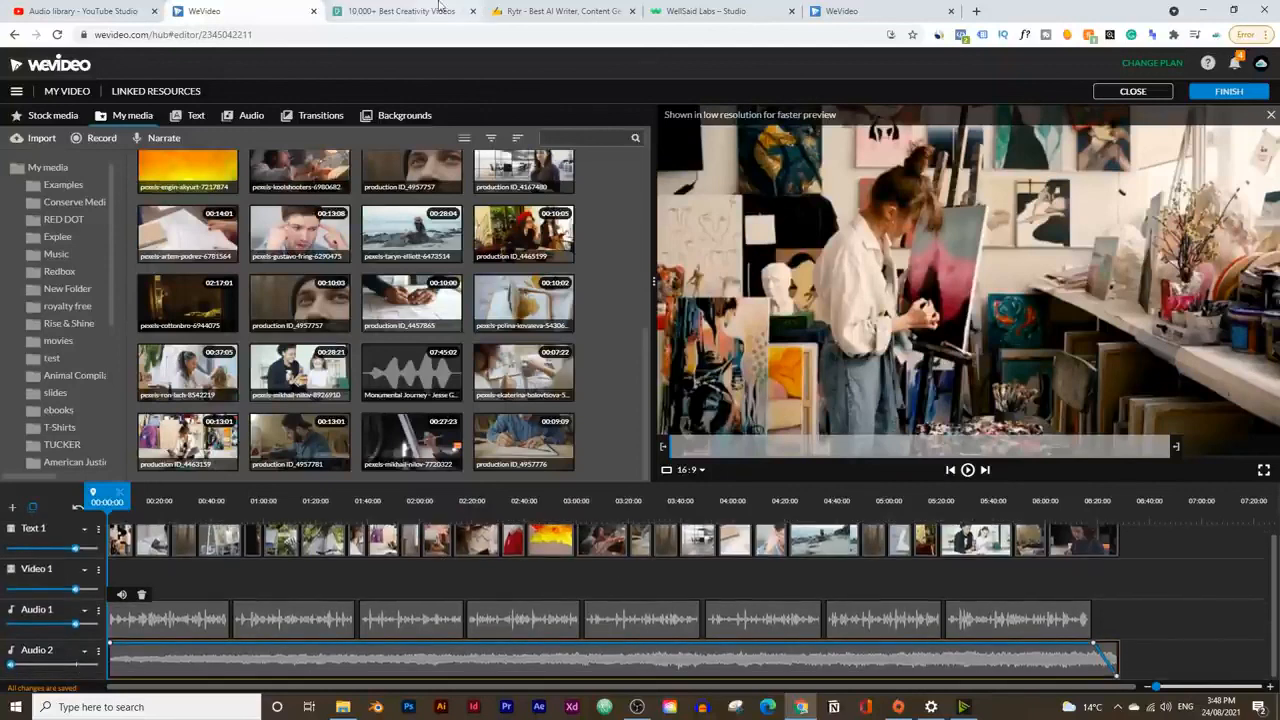
{"action": "left_click", "coordinate": [560, 11]}
{"action": "left_click", "coordinate": [706, 9]}
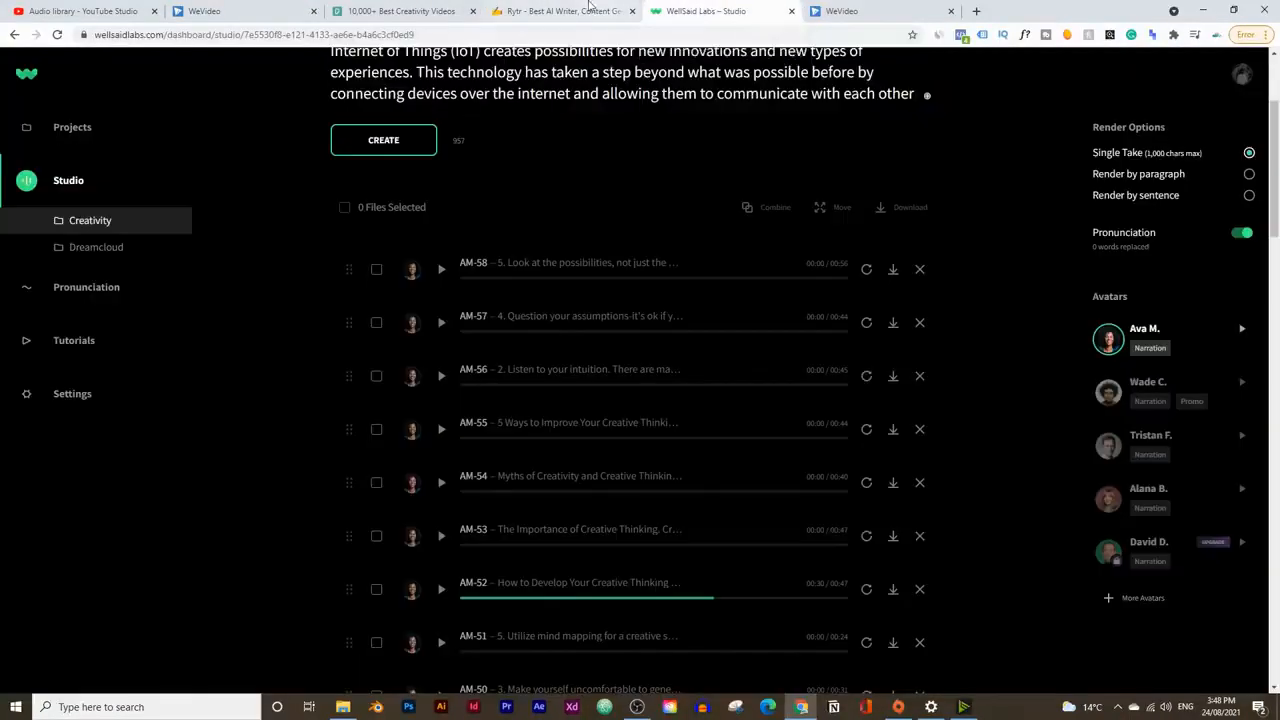
{"action": "left_click", "coordinate": [590, 10]}
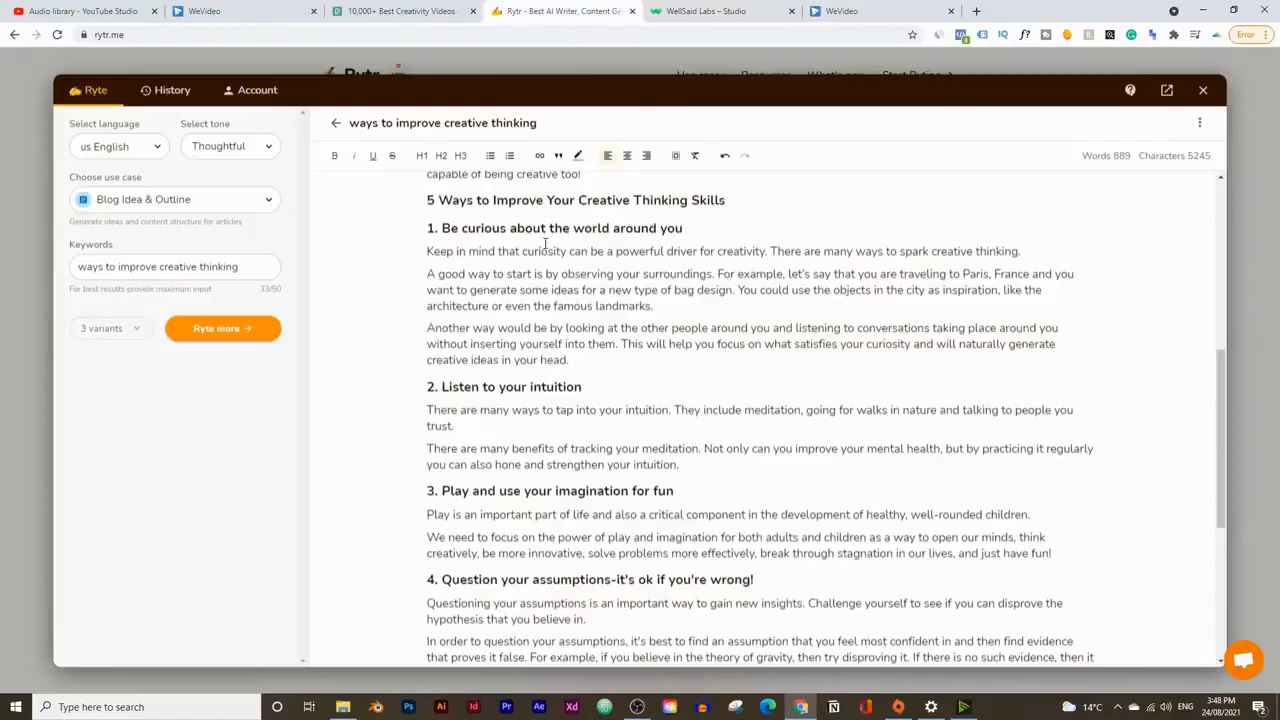